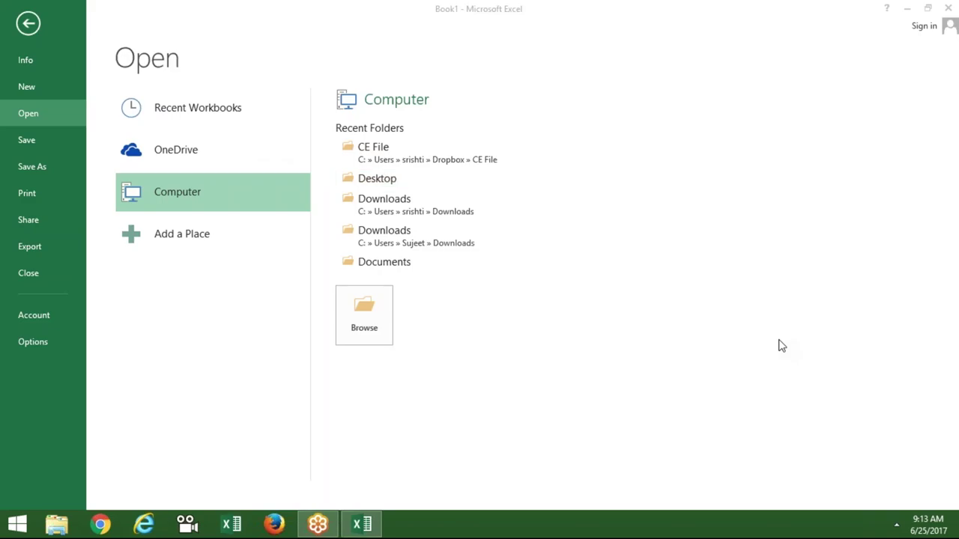
Scroll the Desktop file list in the Open dialog and open the Form22 workbook
key("ctrl+F12")
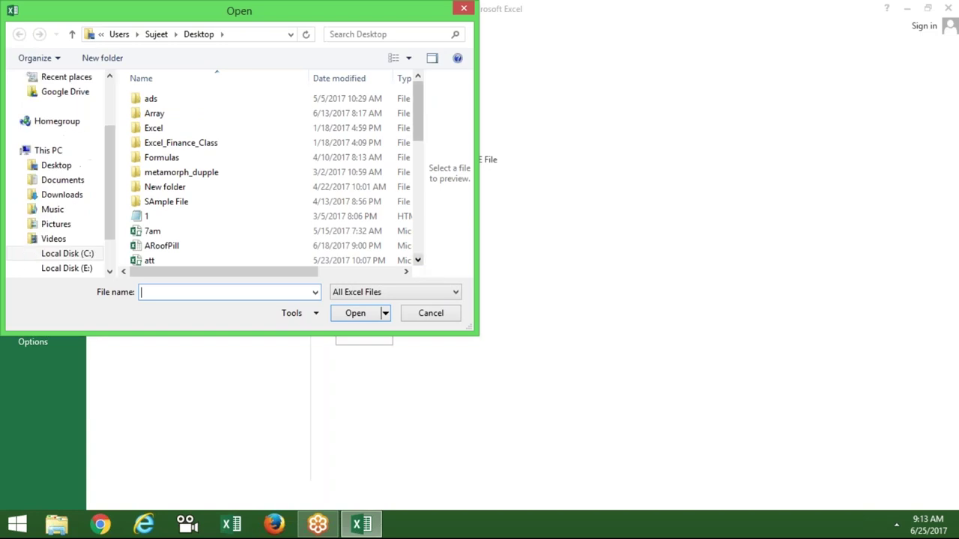
scroll(277, 175, "down", 2)
scroll(277, 175, "down", 1)
scroll(277, 175, "down", 2)
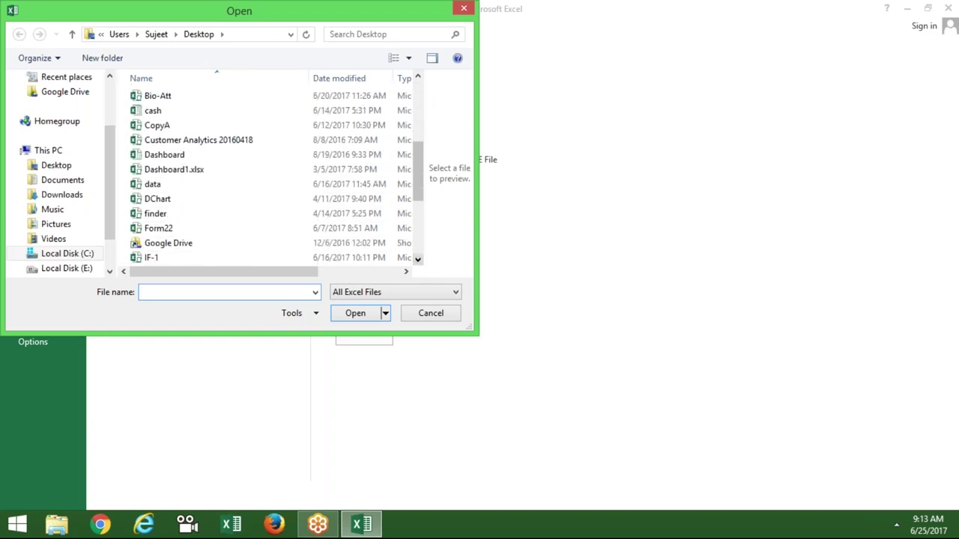
scroll(277, 175, "down", 1)
scroll(419, 262, "down", 1)
scroll(420, 264, "down", 1)
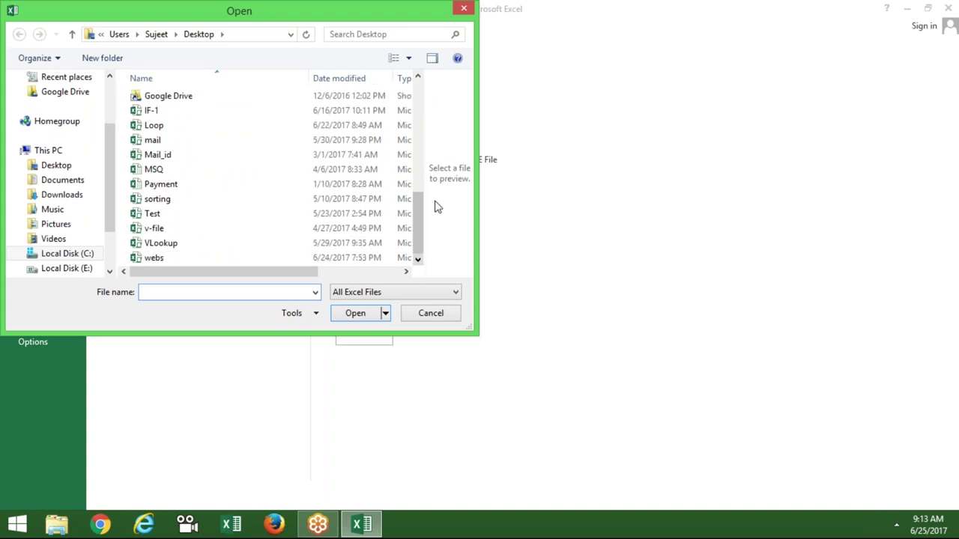
left_click(419, 78)
left_click(421, 81)
left_click(421, 81)
left_click(421, 81)
left_click(421, 81)
left_click(421, 81)
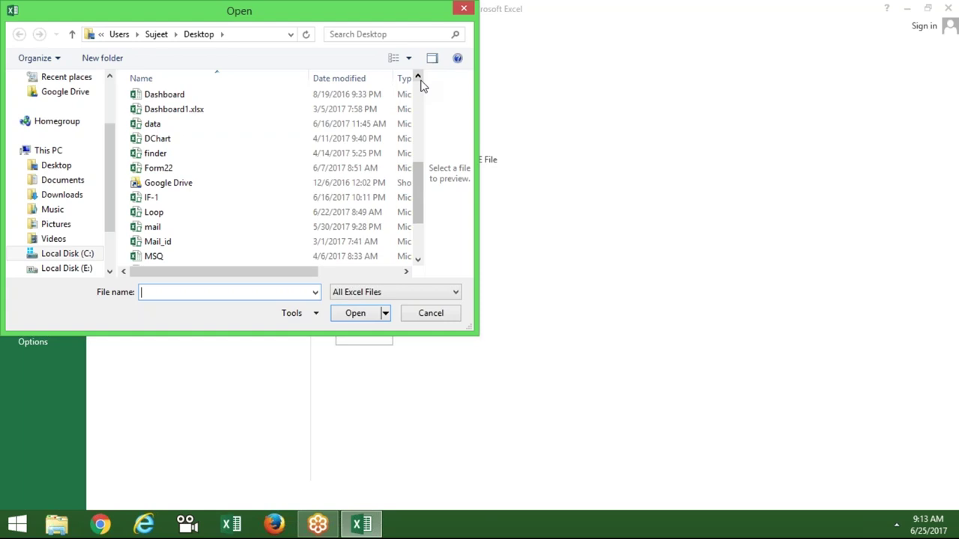
left_click(252, 169)
left_click(358, 317)
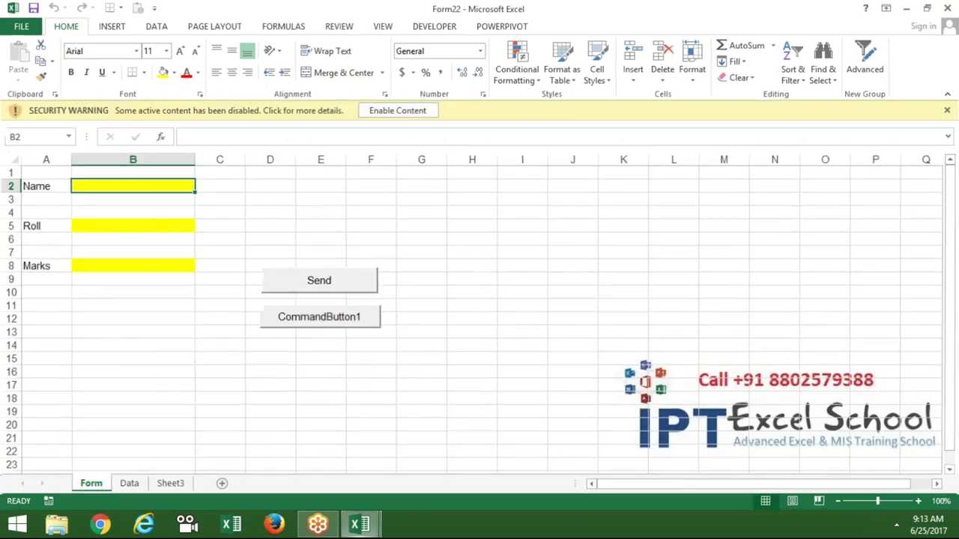
Enable the workbook's macros and enter a student name in B2
left_click(416, 113)
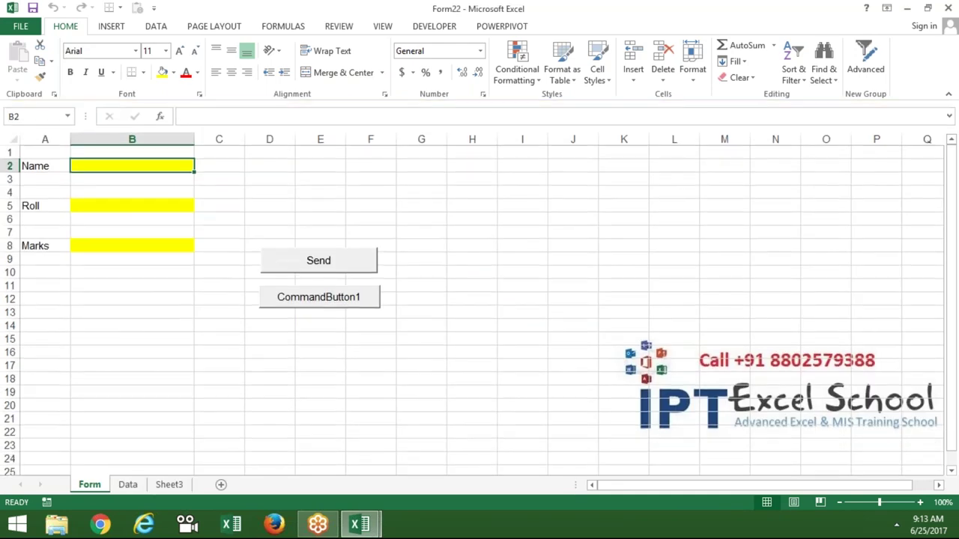
left_click(111, 353)
left_click(138, 173)
left_click(141, 167)
type("Puja")
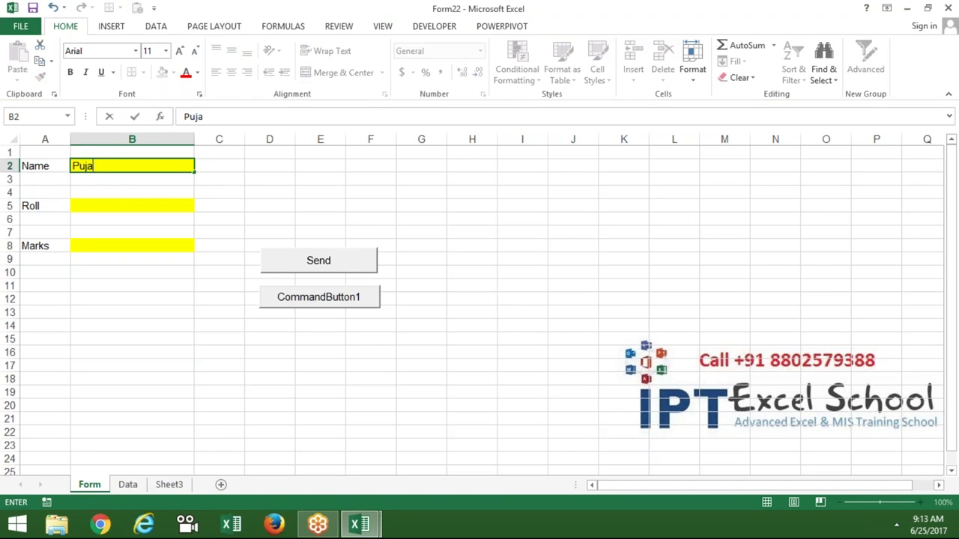
key("Return")
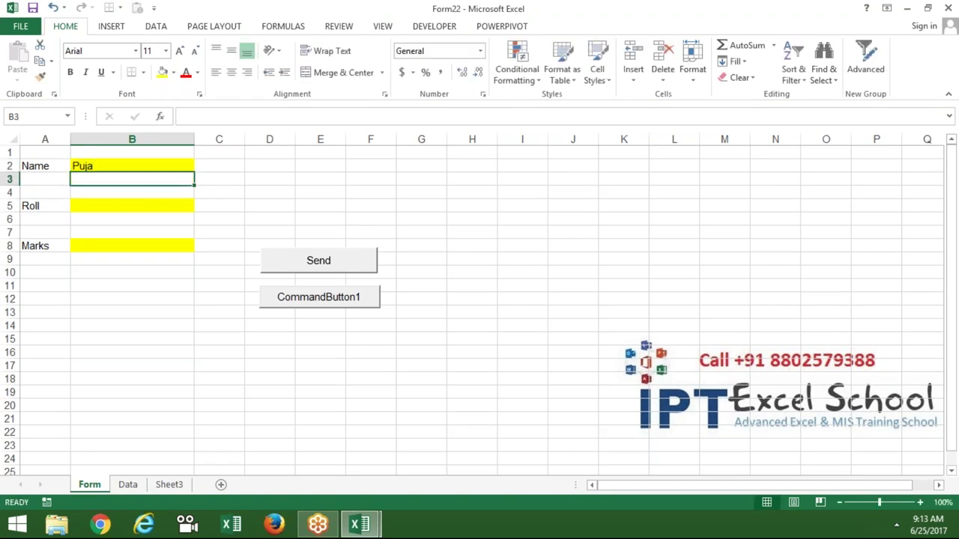
Enter roll number 1 in B5 and marks 52 in B8
left_click(132, 193)
type("1")
key("Escape")
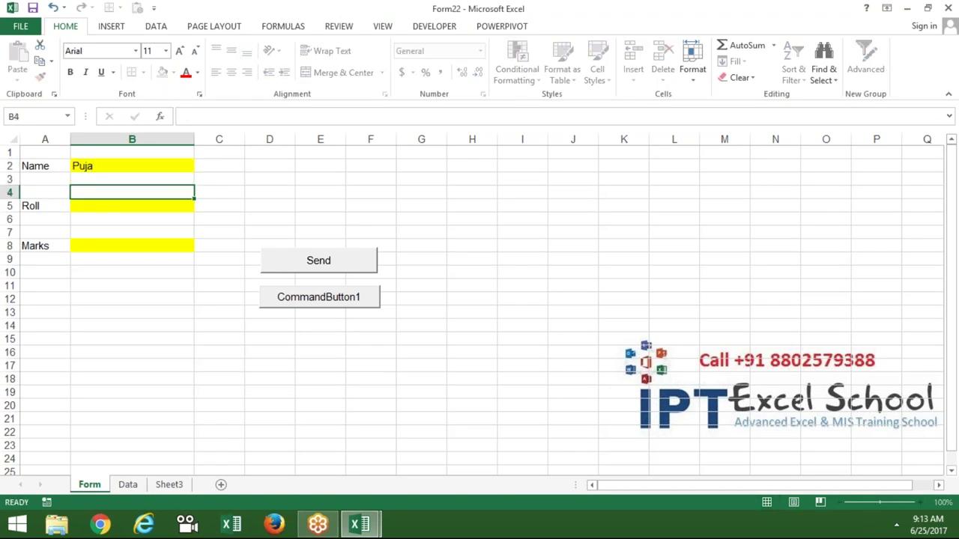
key("Down")
type("1")
left_click(117, 239)
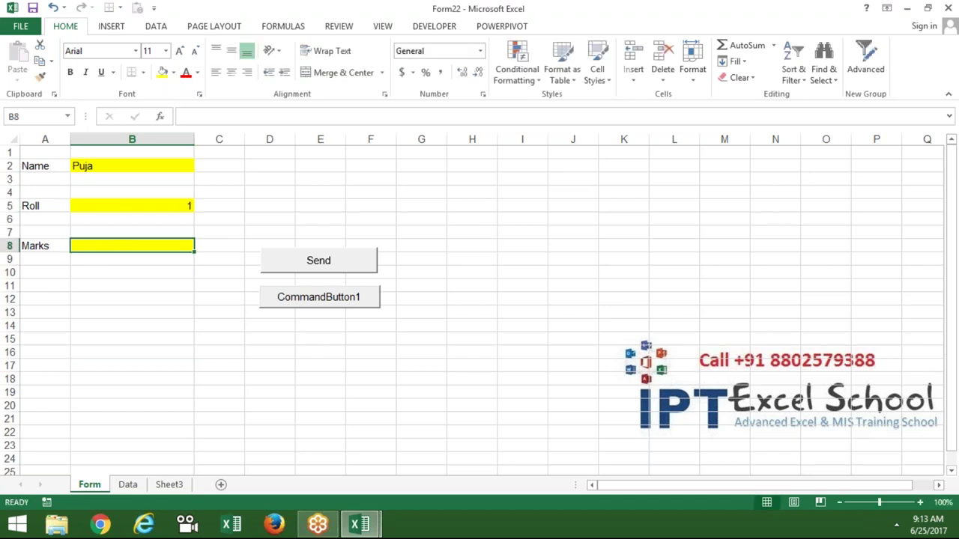
type("52")
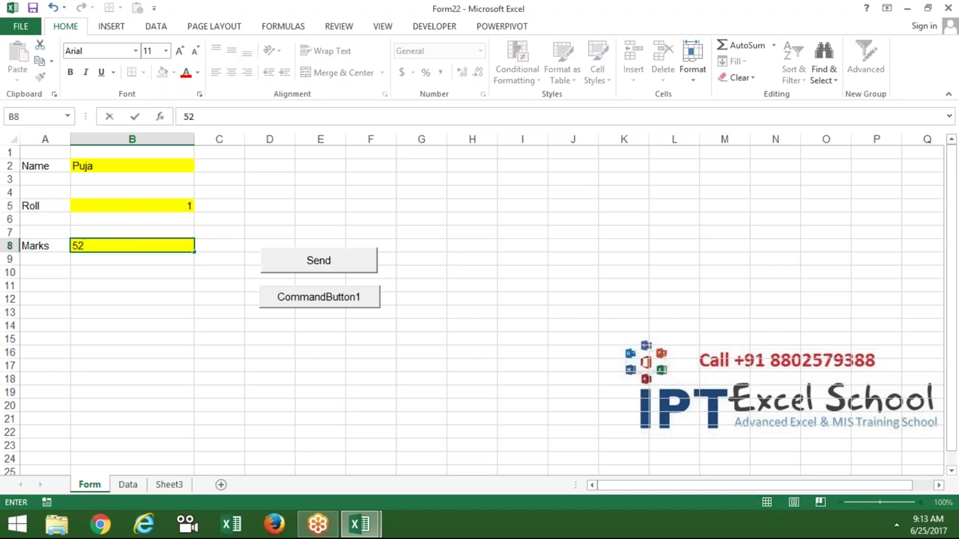
left_click(132, 285)
Send the form, dismiss the duplicate-roll warning, change the roll to 100, and save
left_click(306, 262)
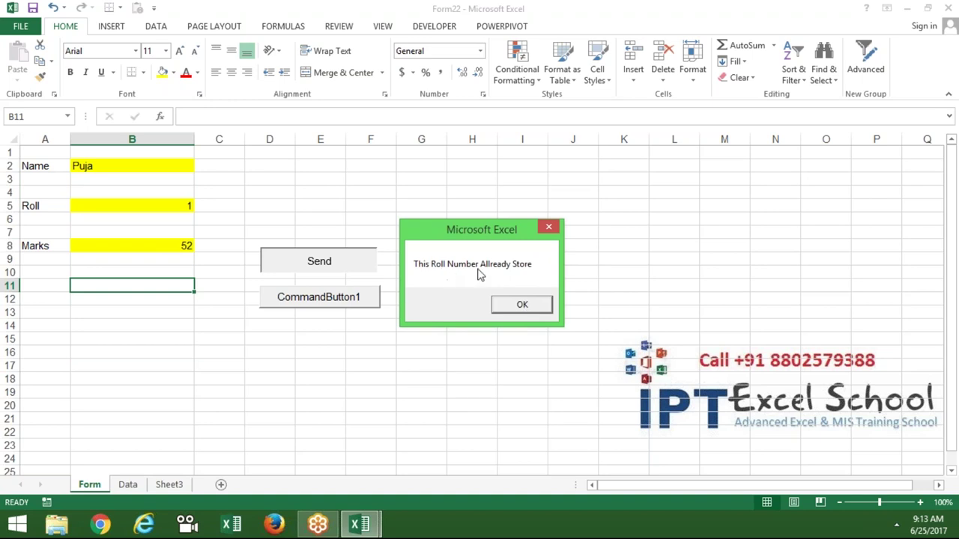
key("Return")
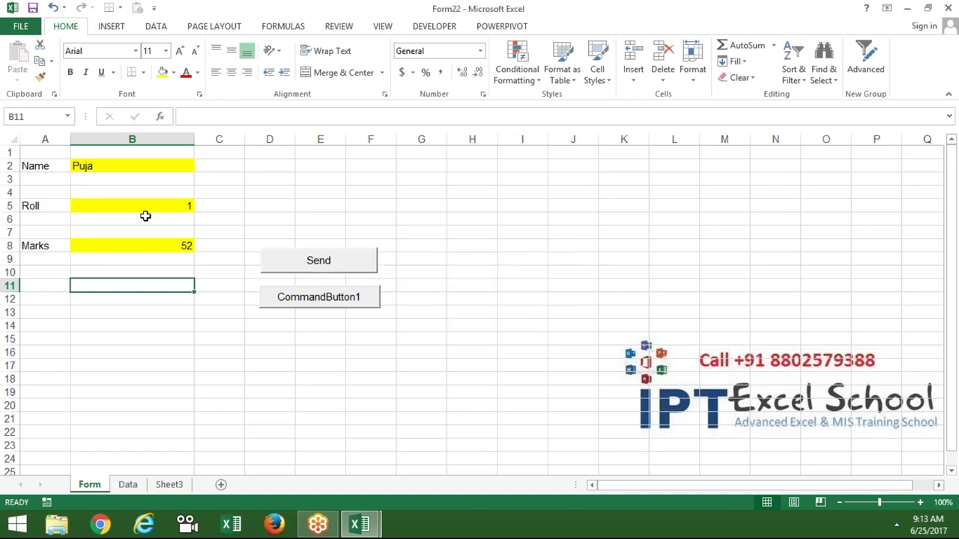
left_click(156, 207)
type("100")
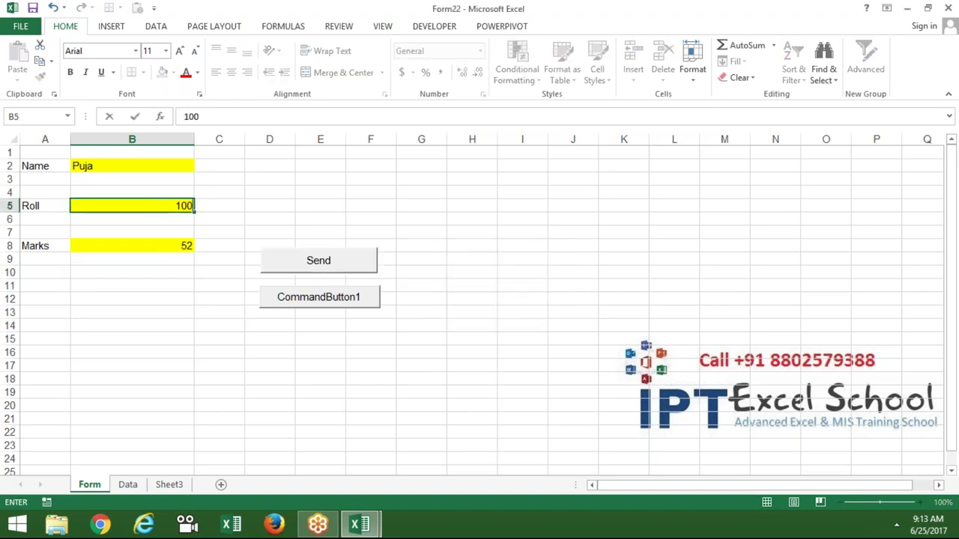
left_click(150, 260)
left_click(275, 262)
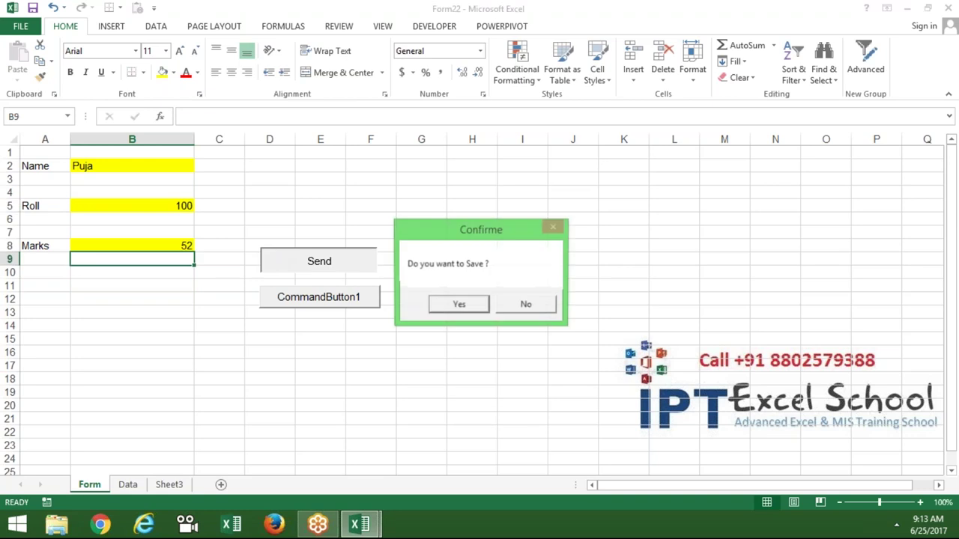
left_click(455, 304)
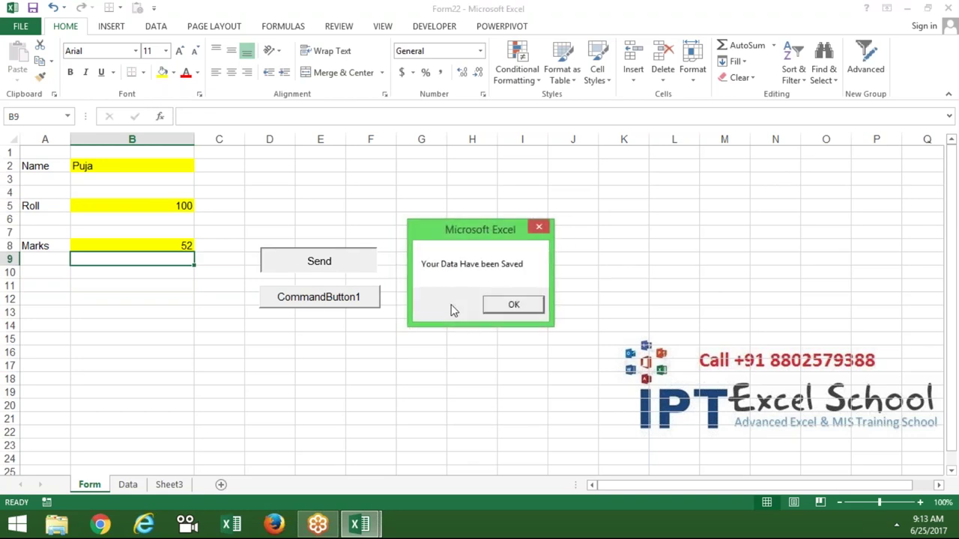
left_click(513, 305)
Delete the saved records in rows 2–11 of the Data sheet, then open Developer > Macros
left_click(128, 485)
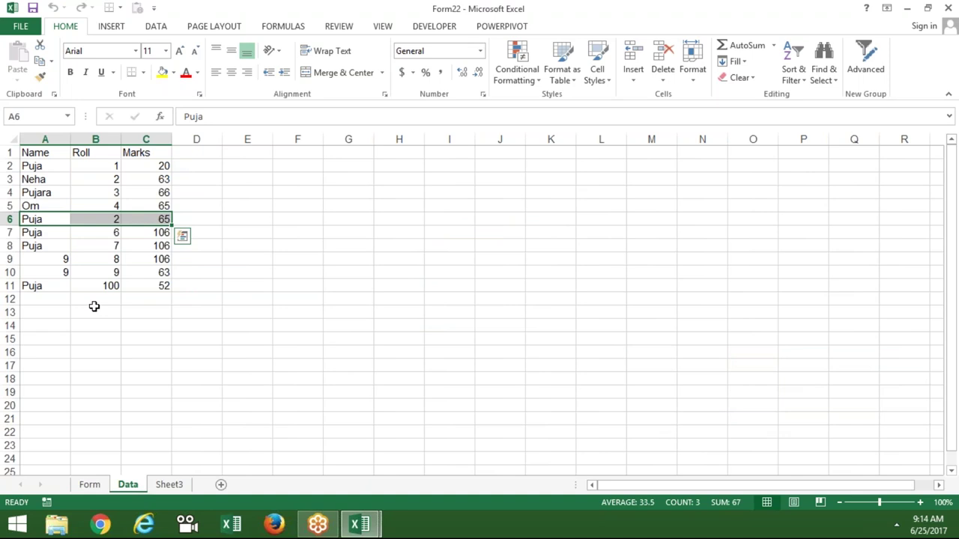
left_click(12, 166)
left_click_drag(12, 166, 17, 285)
key("Delete")
left_click(52, 244)
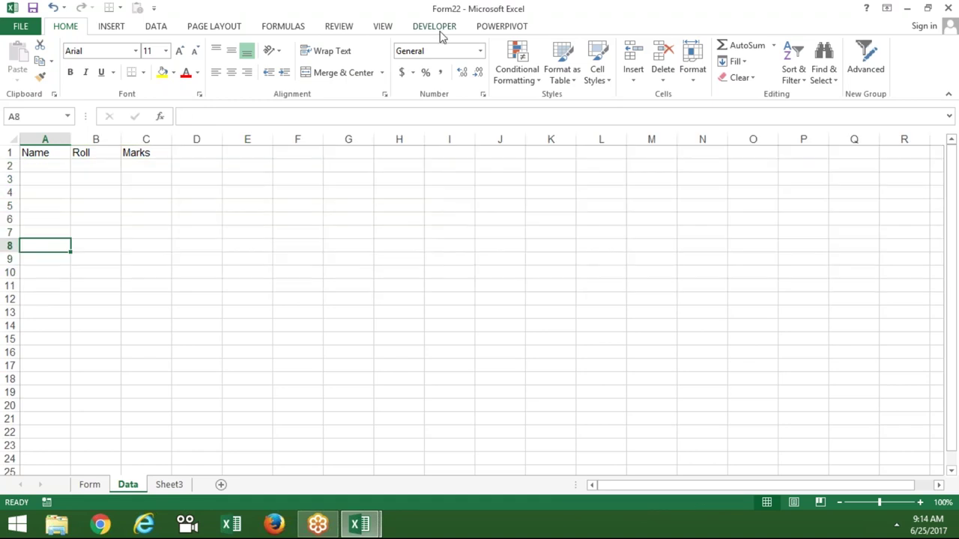
left_click(439, 30)
left_click(34, 75)
Edit the send macro and delete its validation code starting at 'Dim m As Long'
left_click(557, 193)
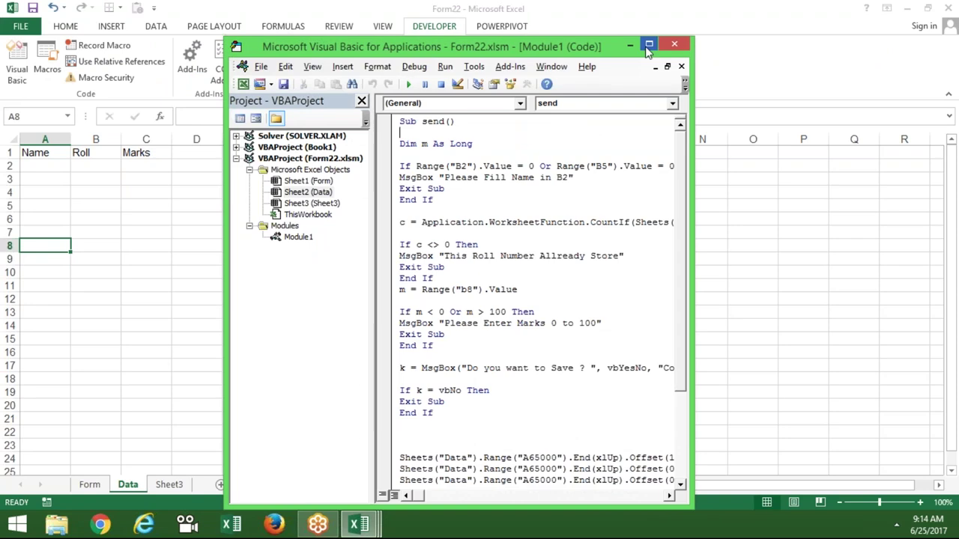
left_click(649, 46)
left_click_drag(177, 108, 253, 379)
key("Delete")
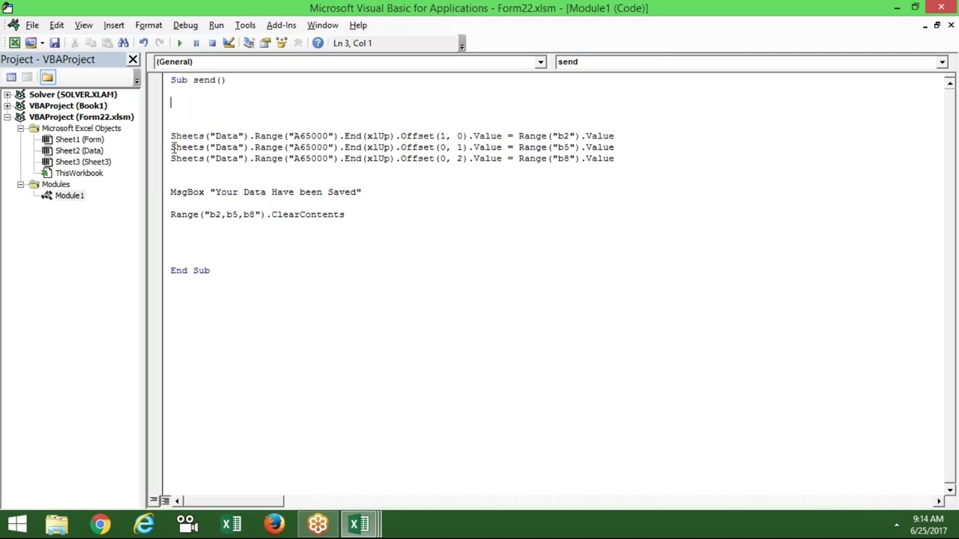
mouse_move(162, 126)
left_mouse_down()
mouse_move(191, 161)
mouse_move(343, 220)
left_mouse_up()
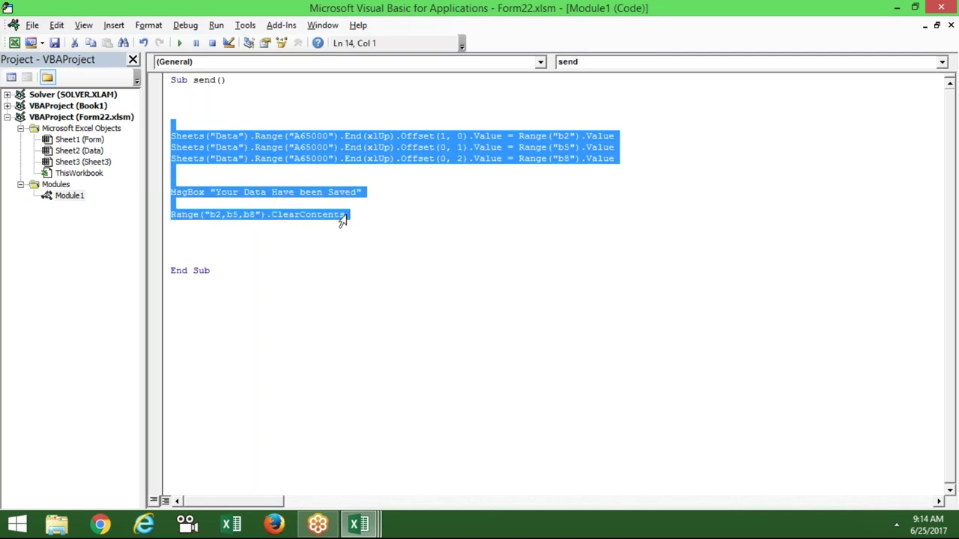
left_click(345, 215)
left_click_drag(344, 216, 170, 217)
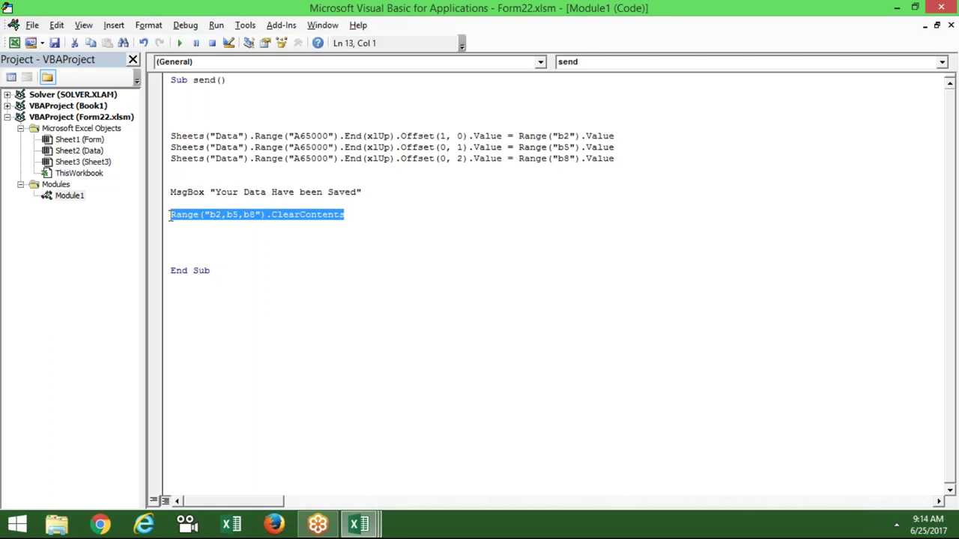
key("alt+F11")
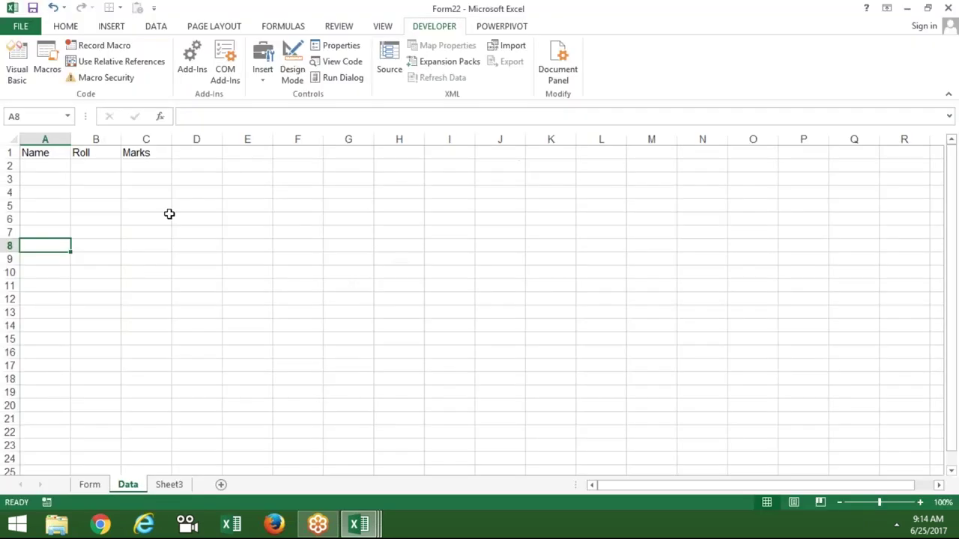
On the Form sheet, send a student name with roll 1 and marks 60
left_click(90, 485)
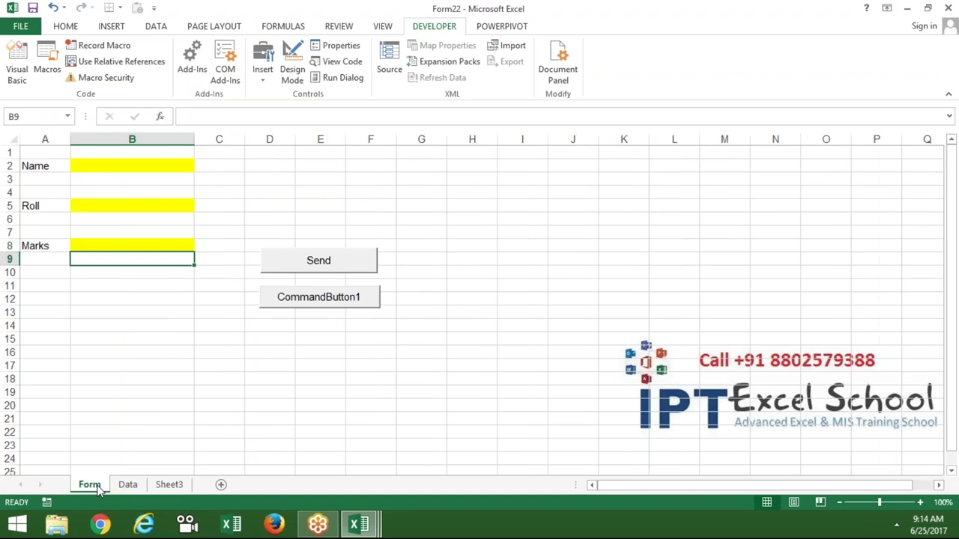
left_click(86, 171)
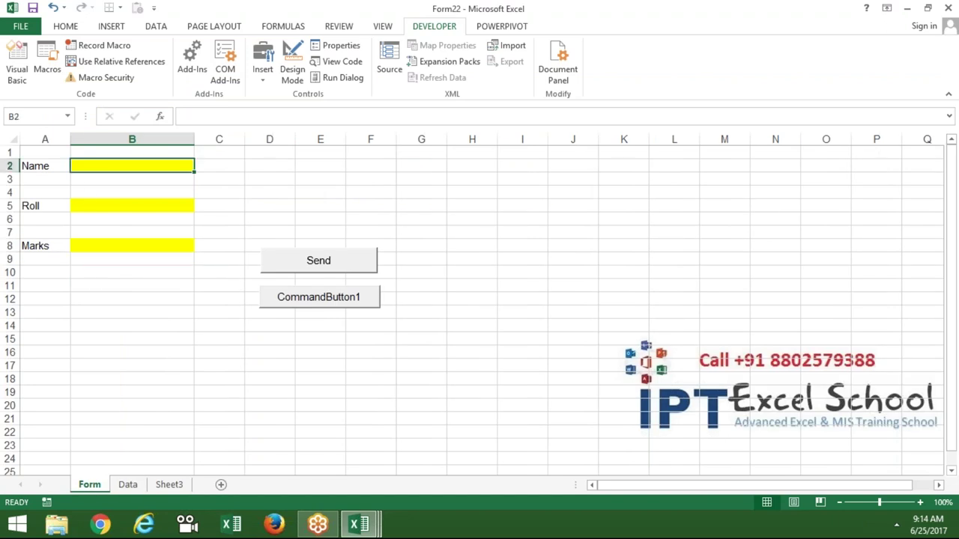
type("Puja")
left_click(90, 202)
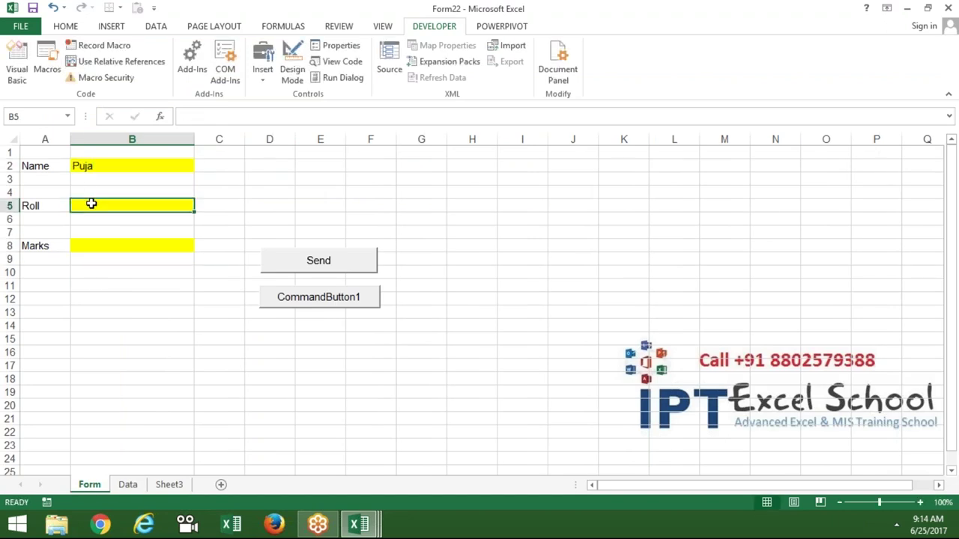
type("1")
left_click(90, 244)
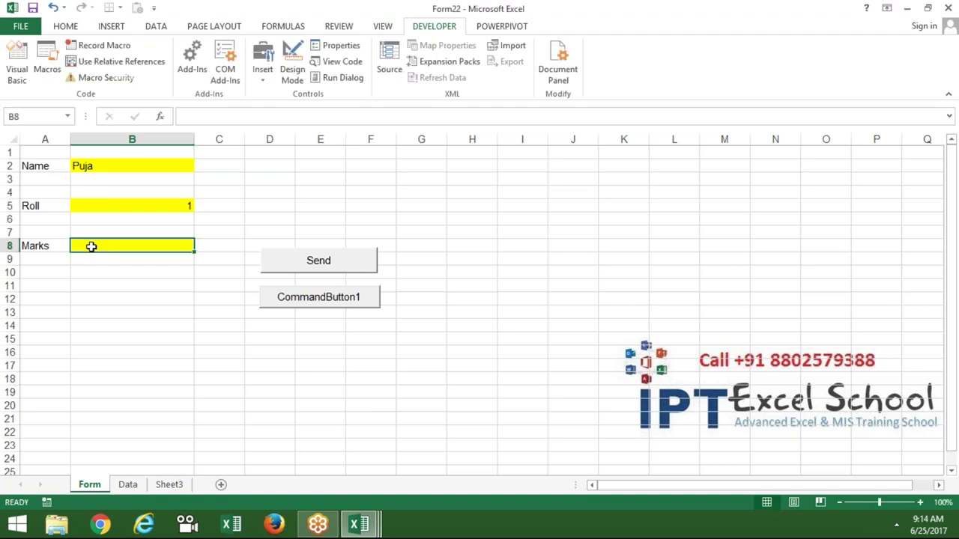
type("60")
left_click(156, 287)
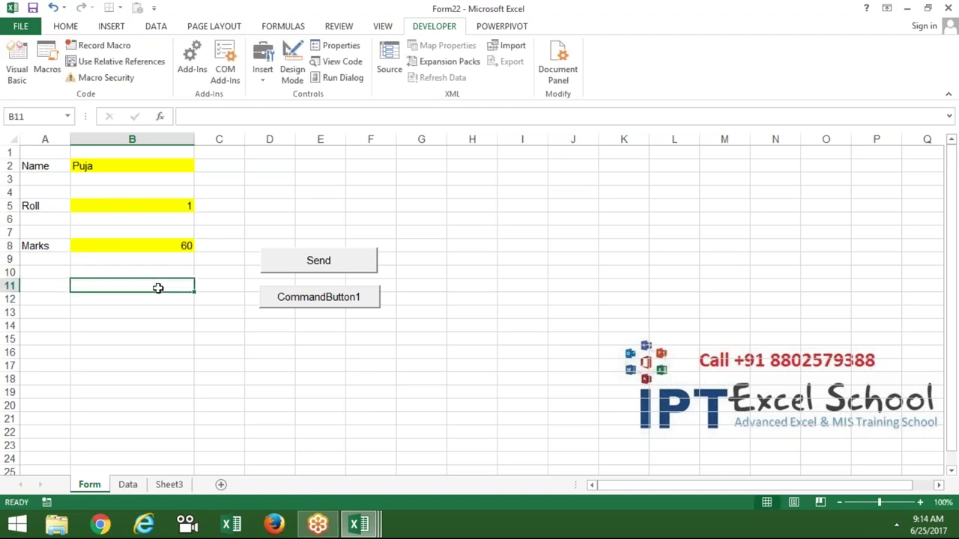
left_click(320, 268)
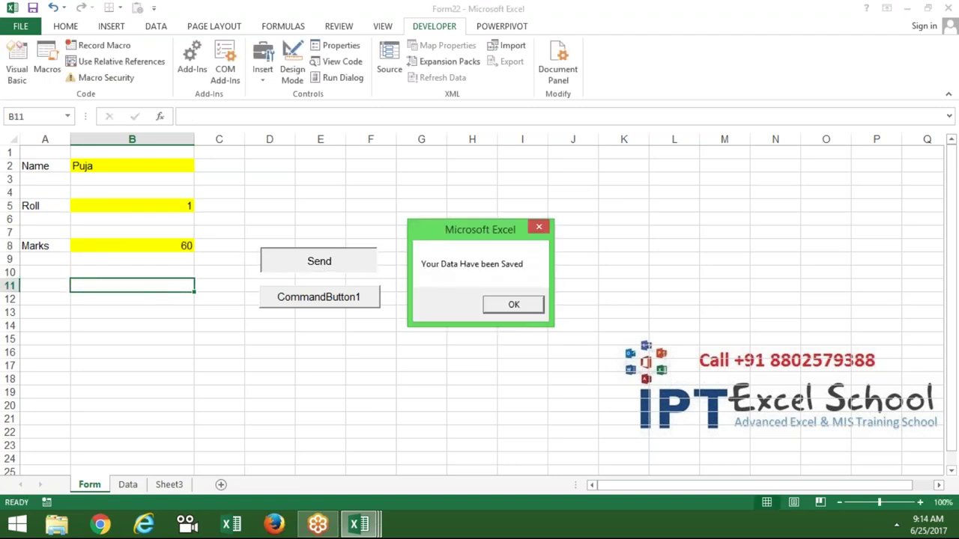
left_click(500, 306)
Review the stored record on the Data sheet, then go back to the Form sheet
left_click(127, 485)
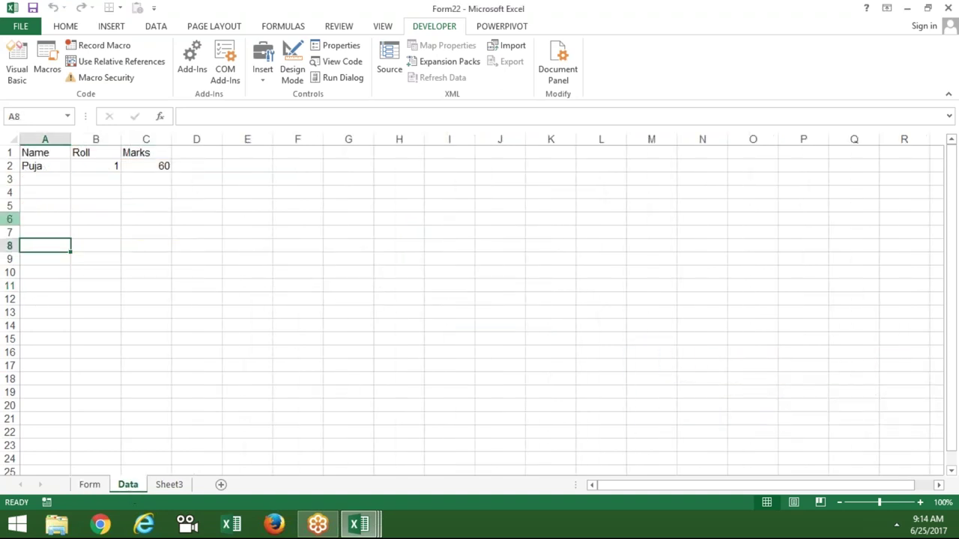
left_click(30, 178)
left_click(30, 193)
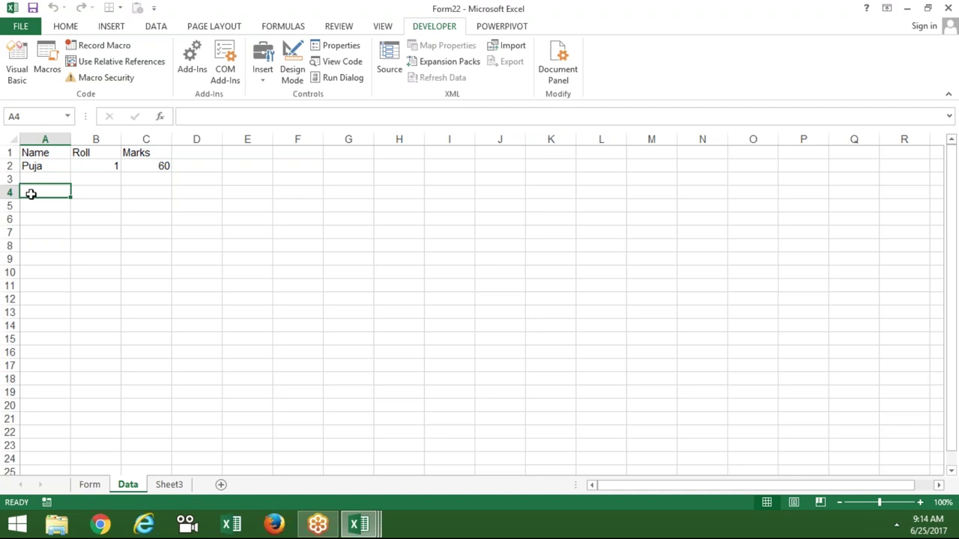
left_click(31, 215)
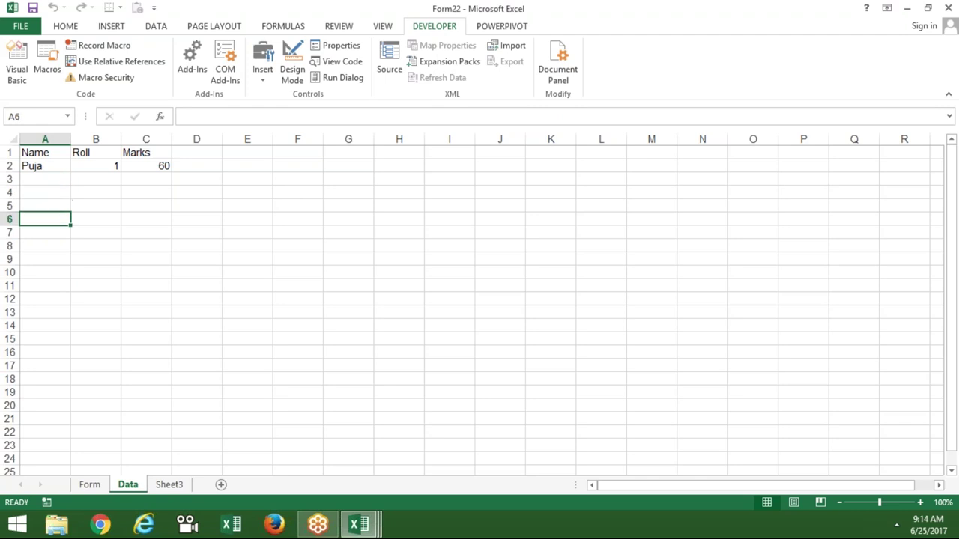
left_click(90, 486)
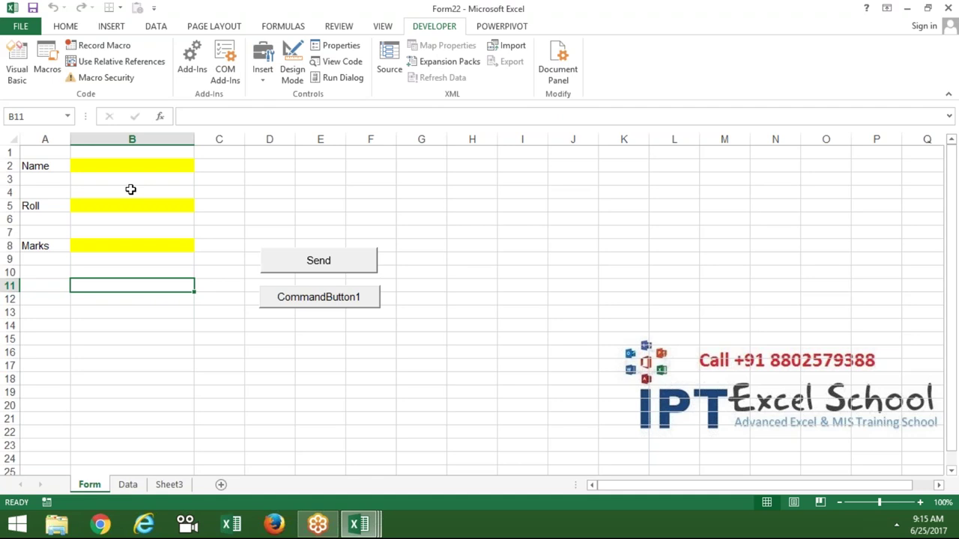
Enter roll 2 and marks 85 with no name, send them, and confirm the saved message
left_click(124, 206)
key("F2")
type("2")
key("Return")
left_click(135, 247)
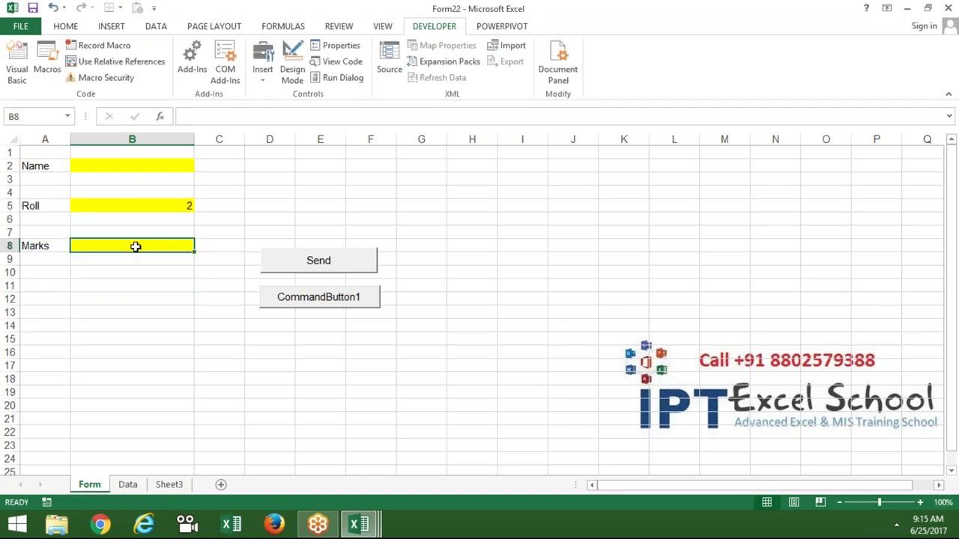
type("85")
left_click(138, 299)
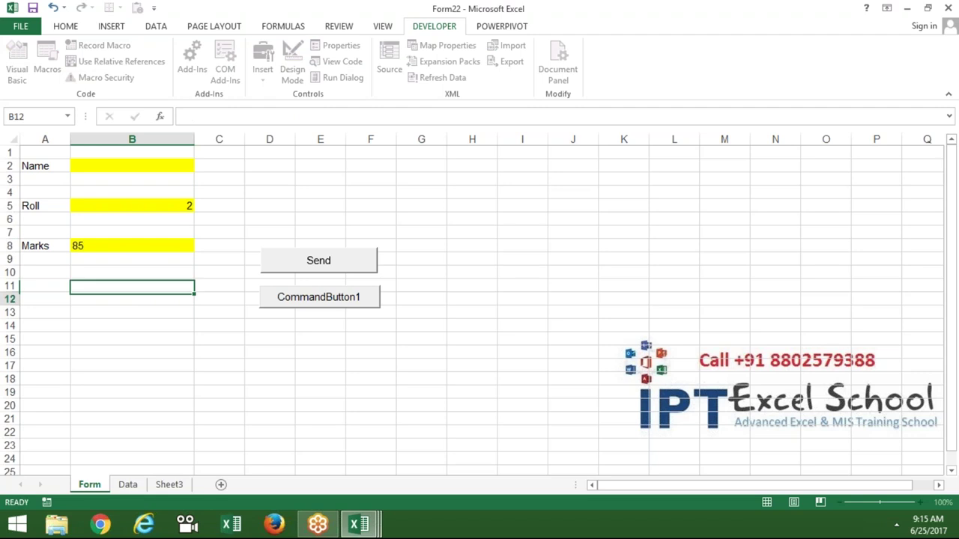
left_click(127, 484)
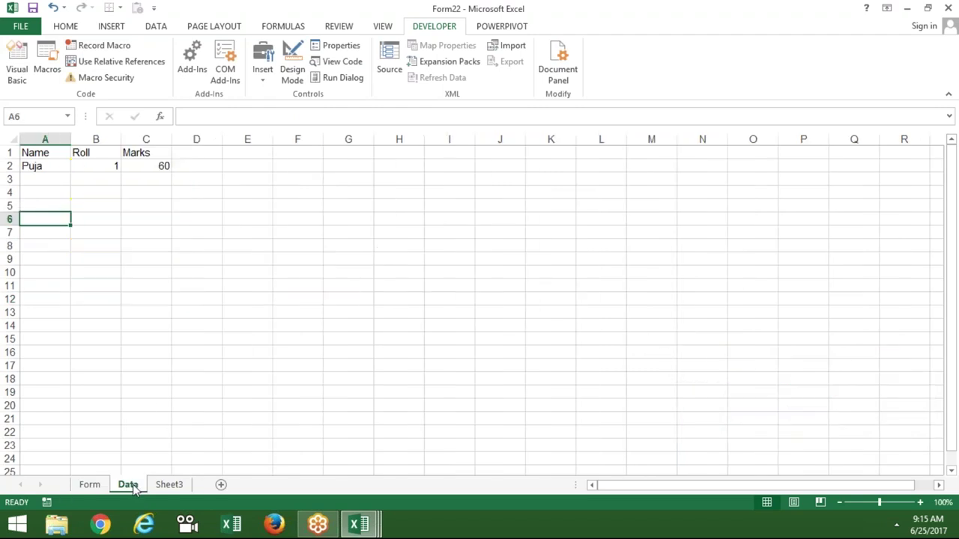
left_click(89, 485)
left_click(319, 262)
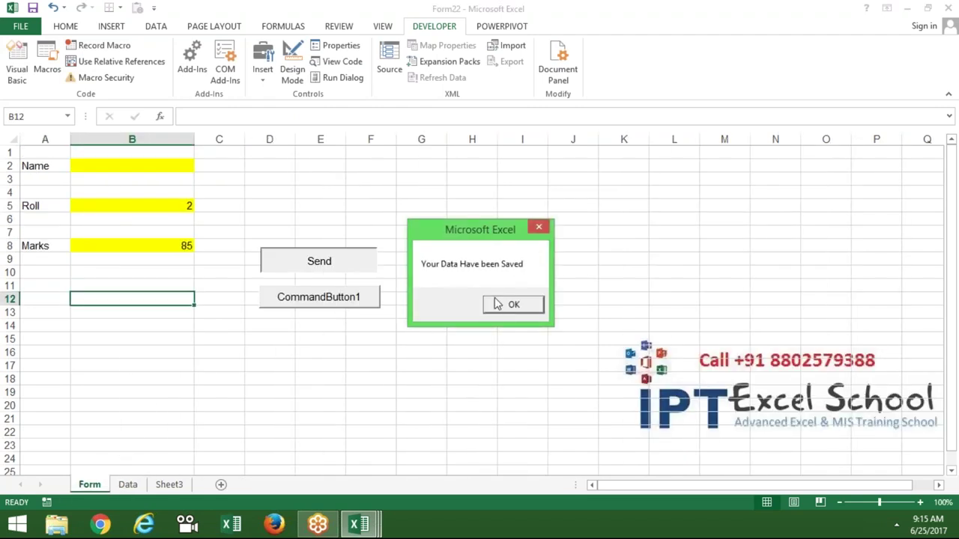
left_click(512, 305)
left_click(129, 485)
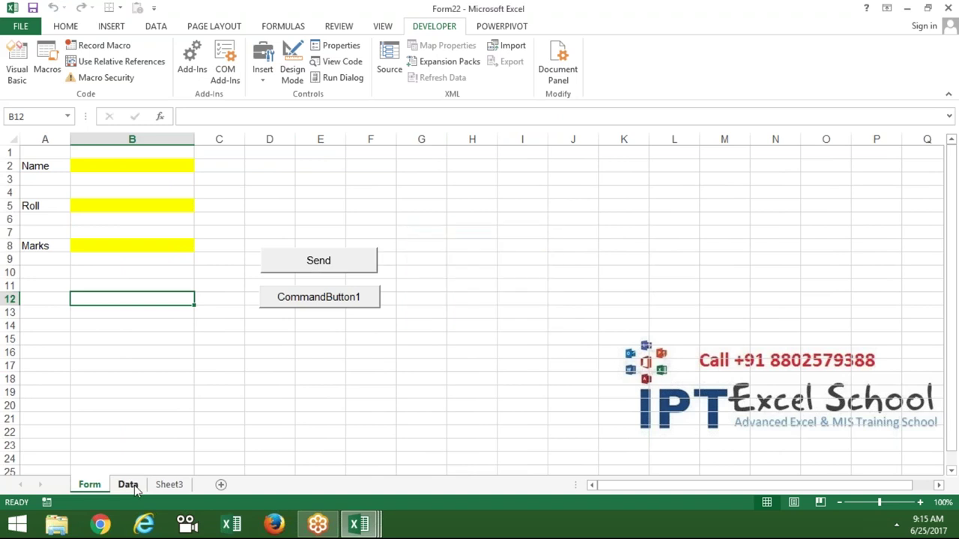
Inspect row 2's roll 2 and marks 85, checking the sheet name 'Data' in the macro code
left_click(108, 167)
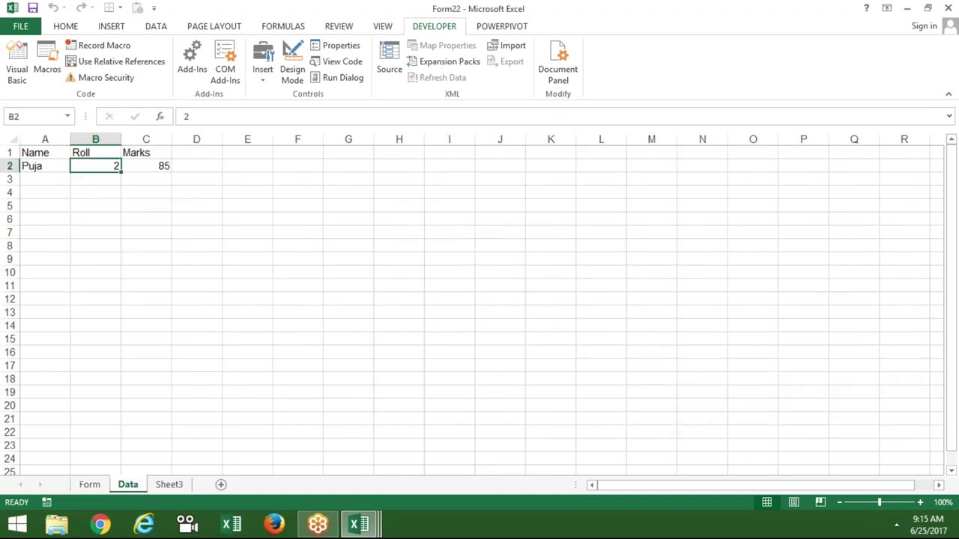
left_click(161, 165)
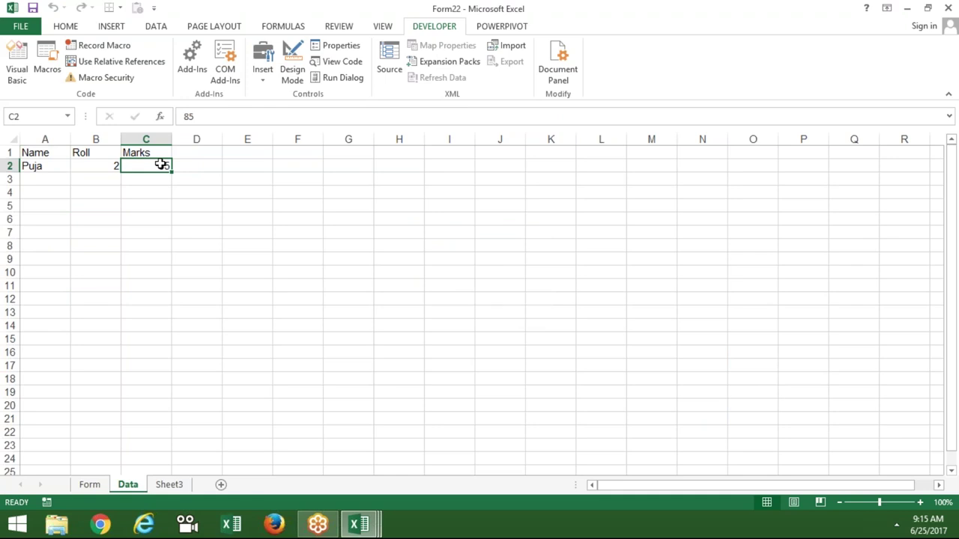
key("alt+F11")
double_click(225, 136)
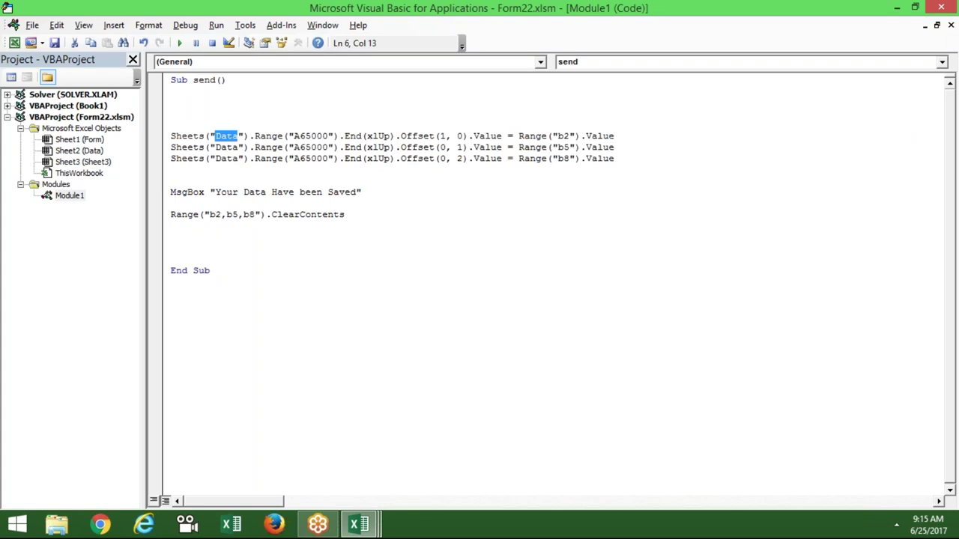
key("alt+F11")
left_click(36, 368)
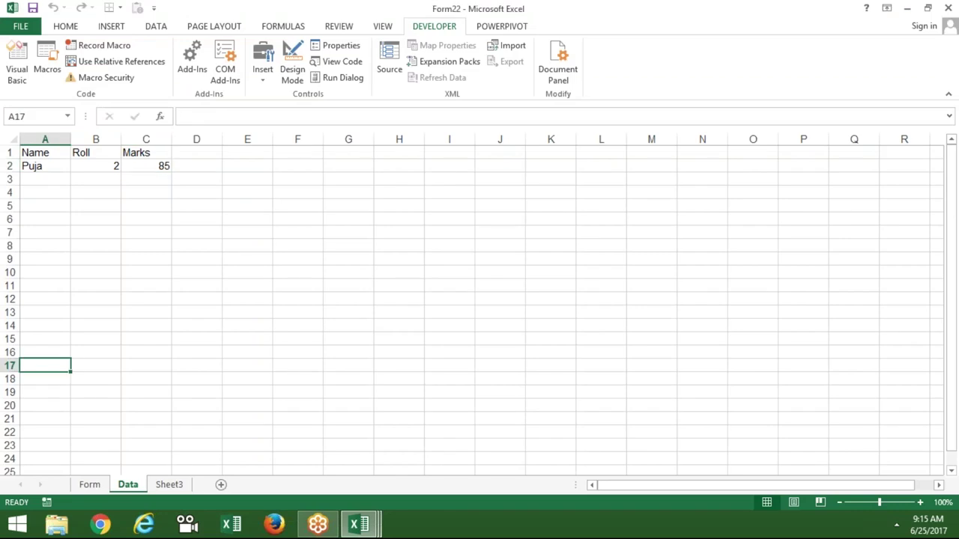
key("ctrl+Up")
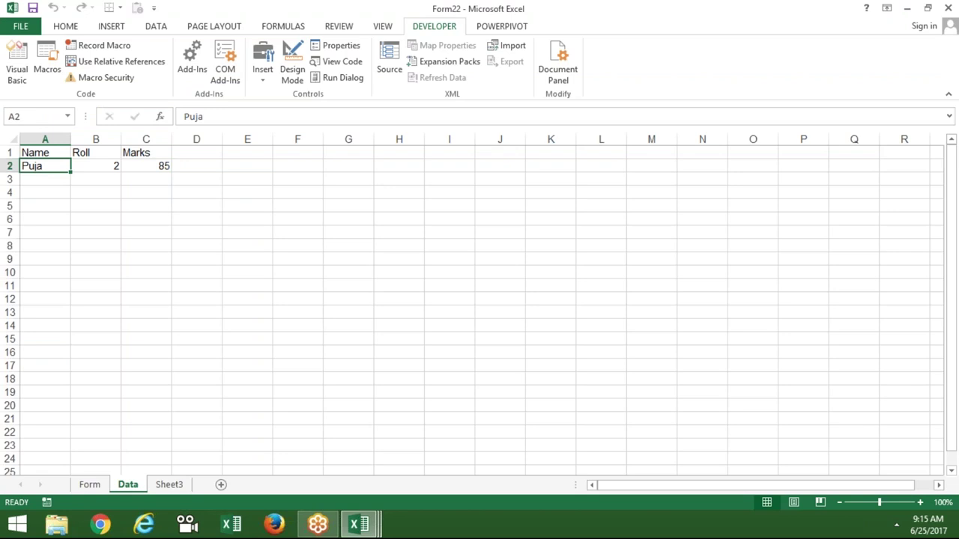
left_click(95, 165)
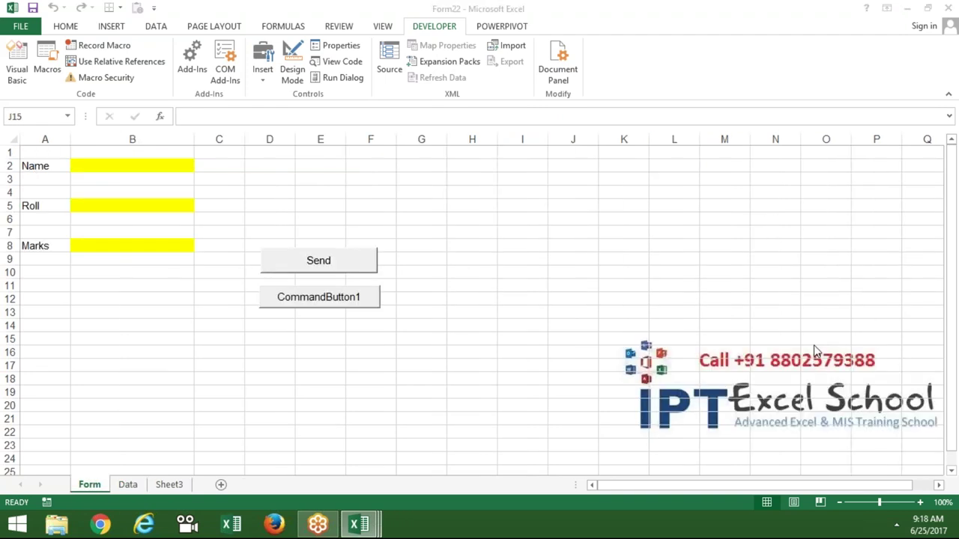
Switch back to the Form sheet tab
left_click(126, 486)
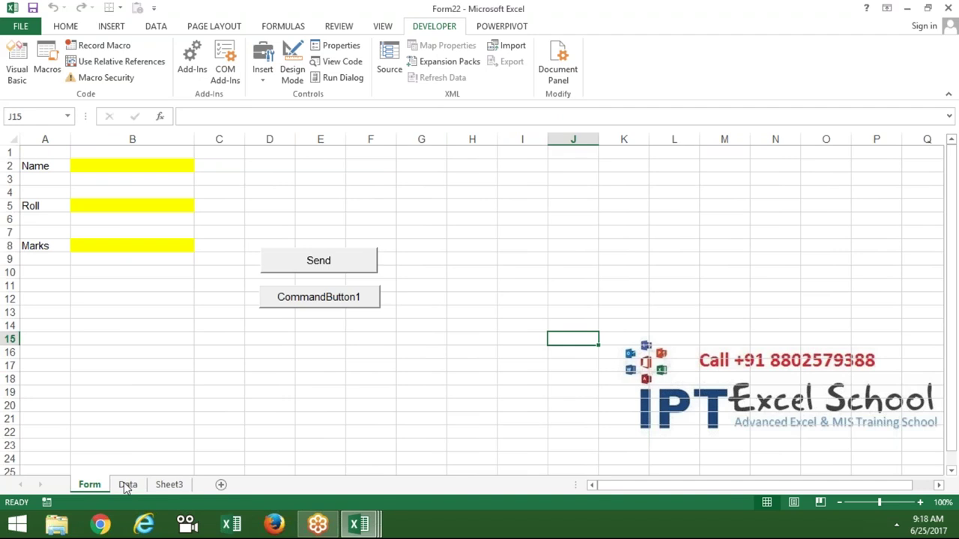
Bring the macro code window forward and insert a blank line above the copy statements
left_click(358, 525)
left_click(476, 431)
left_click(183, 122)
key("Return")
key("Return")
key("Return")
key("Up")
key("Up")
key("Up")
key("Up")
Write If Range("b2").Value = 0 Then and begin a MsgBox "Enter Name" line beneath it
type("if")
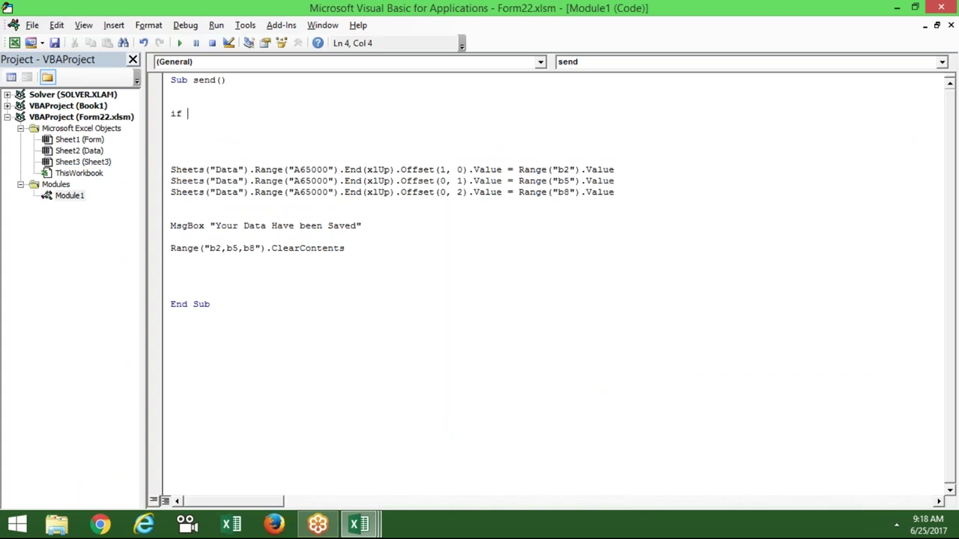
type("range")
type("(")
key("alt+F11")
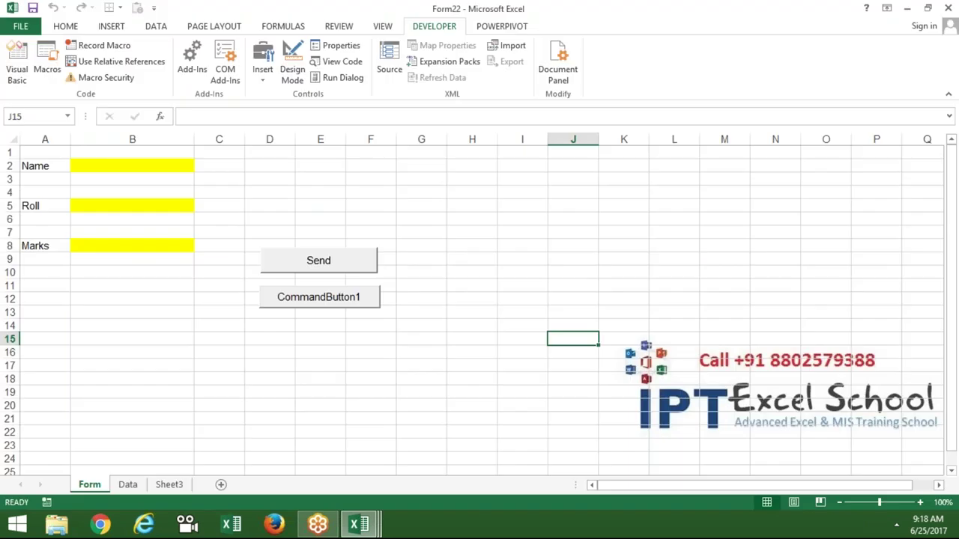
left_click(155, 167)
key("alt+F11")
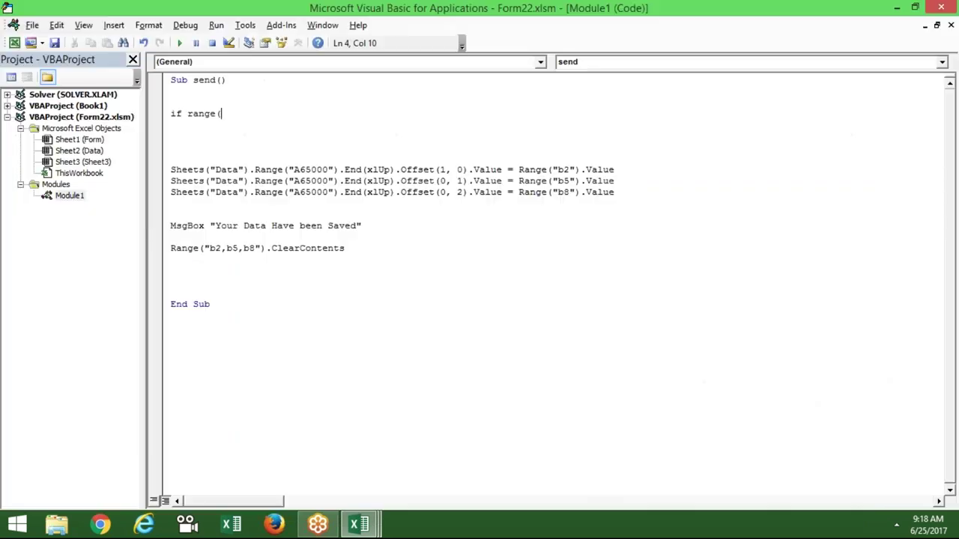
type("\"b2\"")
type(".v")
key("Tab")
type("<>0")
key("BackSpace")
key("BackSpace")
key("BackSpace")
type("=0")
type(" then")
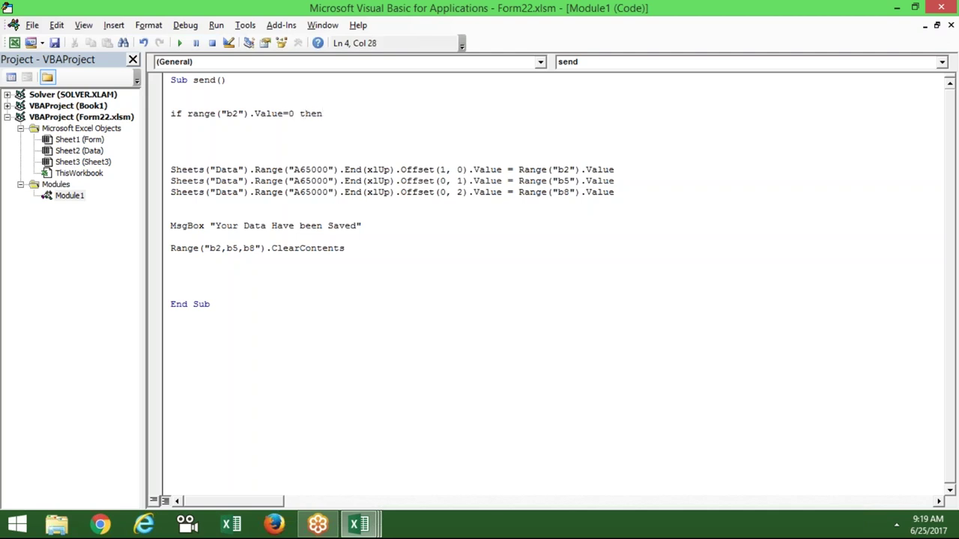
key("Return")
type("msgbox ")
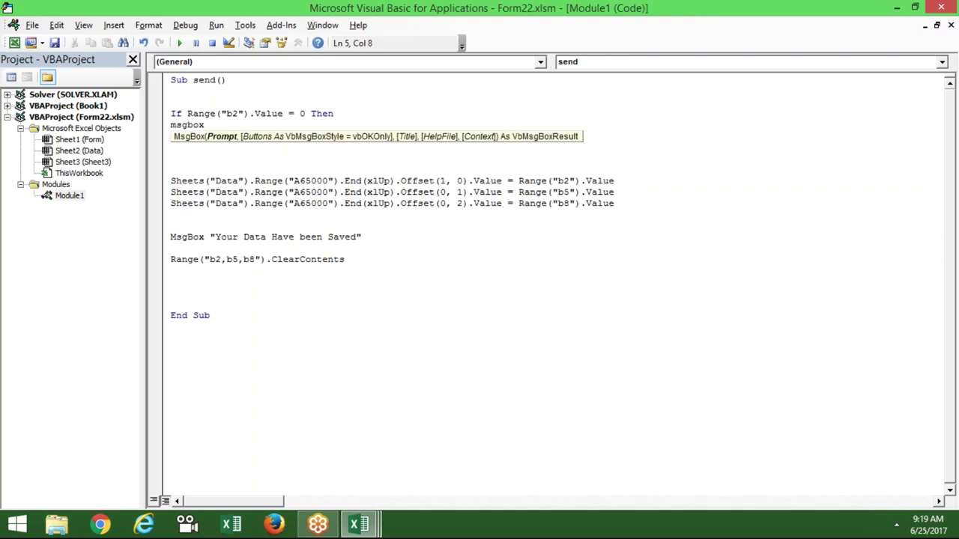
type("\"Enter ")
type("Name pease")
Correct the message to "Enter Name Please" and add Exit Sub and End If lines
key("BackSpace")
key("BackSpace")
key("BackSpace")
key("BackSpace")
key("BackSpace")
type("Please\"")
key("Return")
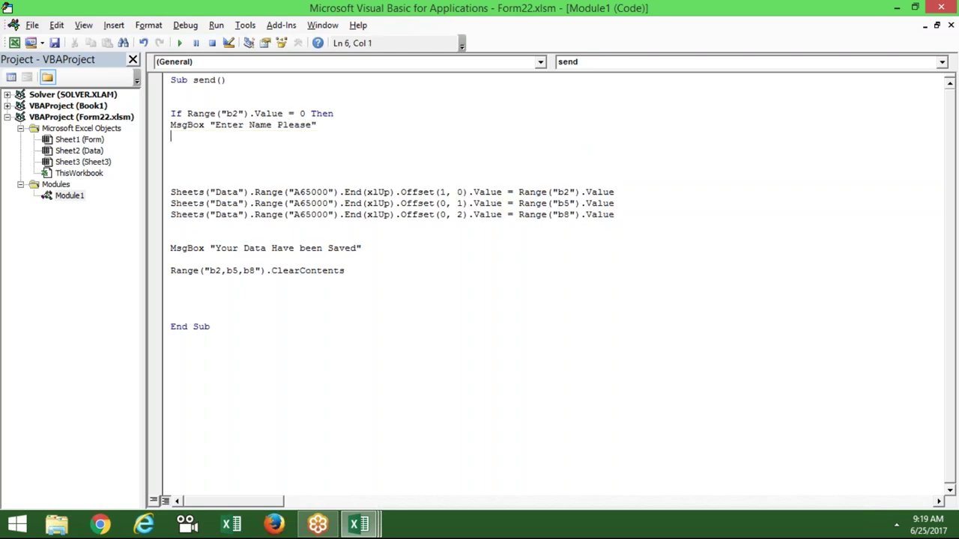
type("exit sub")
key("Return")
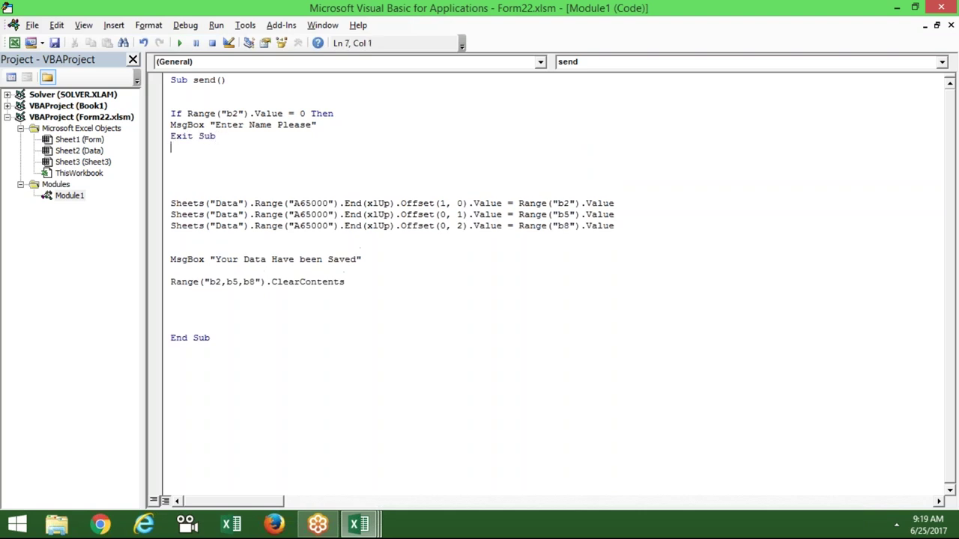
type("end if")
key("Return")
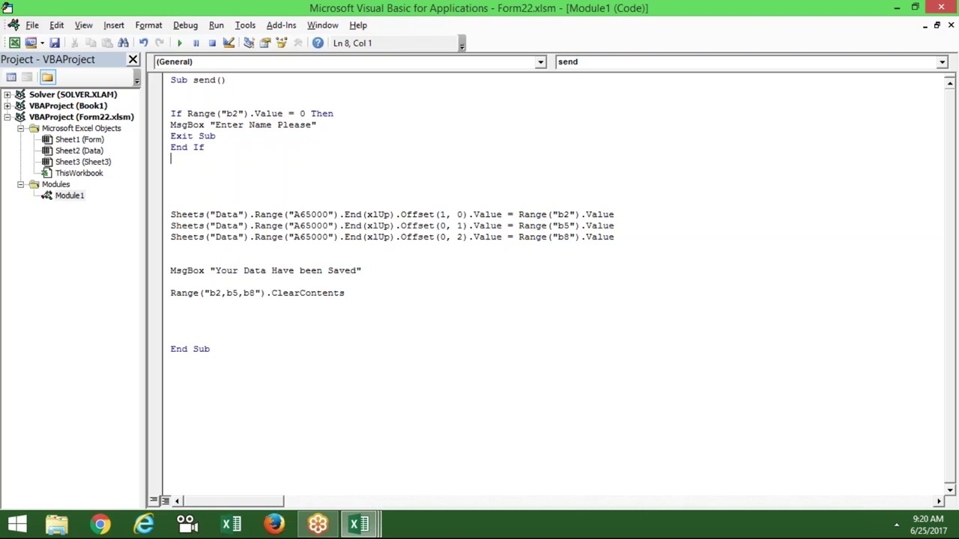
Select the Exit Sub and End If lines to review them, then return to the worksheet
key("Up")
key("Up")
key("Up")
key("Down")
key("shift+Down")
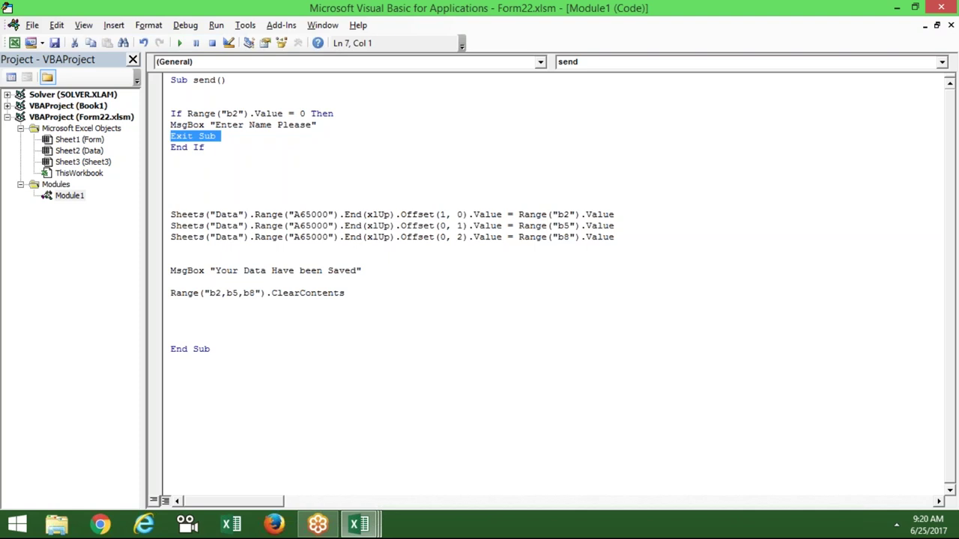
key("Down")
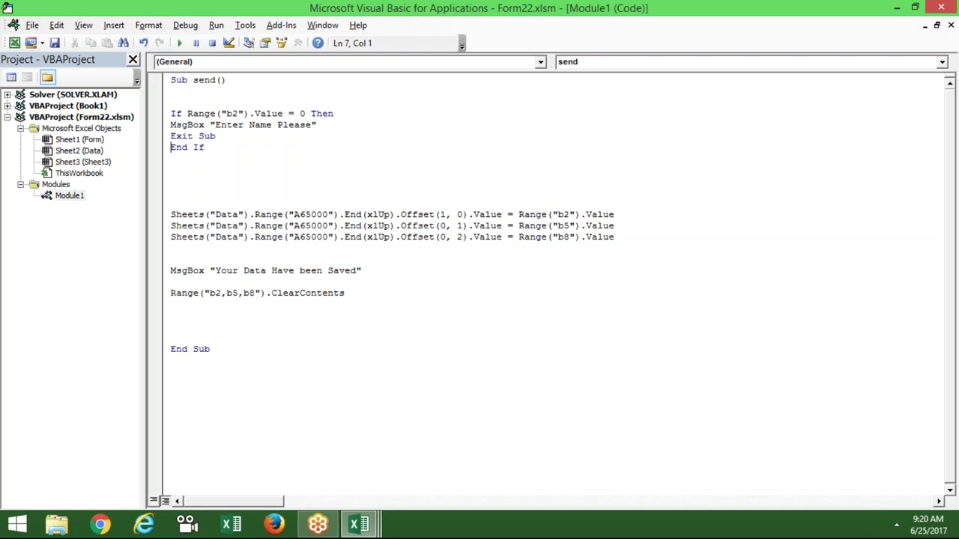
key("shift+Down")
key("shift+Down")
key("shift+Down")
key("alt+F11")
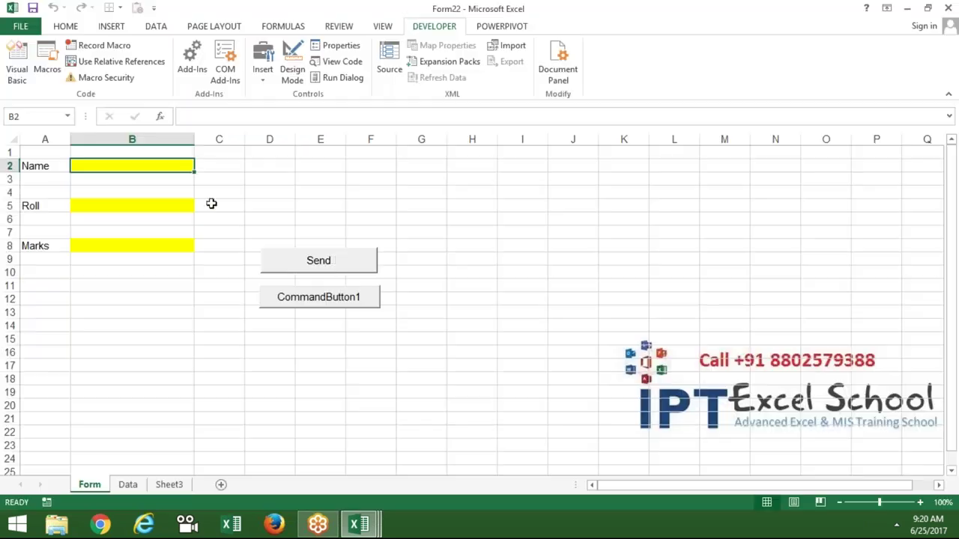
Submit the form with B2 empty, dismiss 'Enter Name Please', and review the B2 check and Exit Sub
left_click(337, 263)
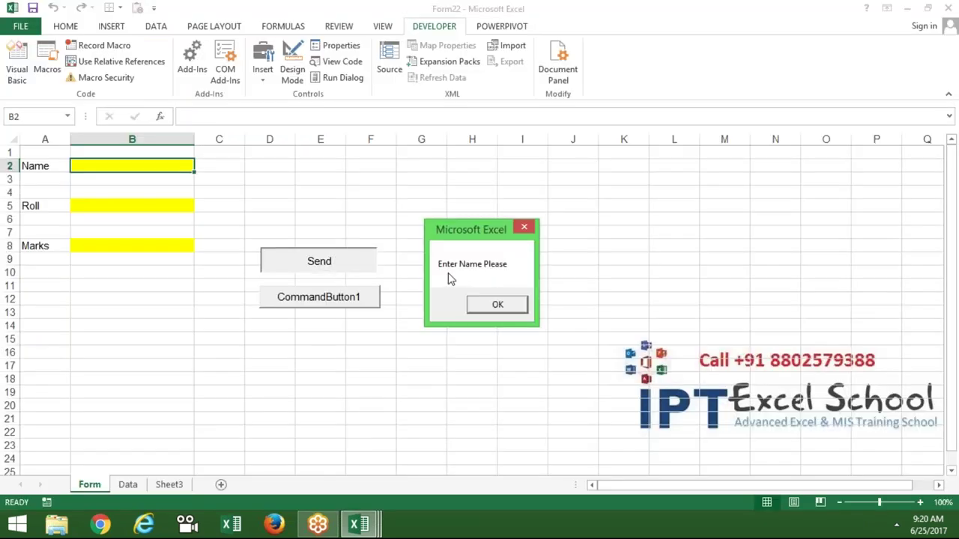
left_click(482, 303)
key("alt+F11")
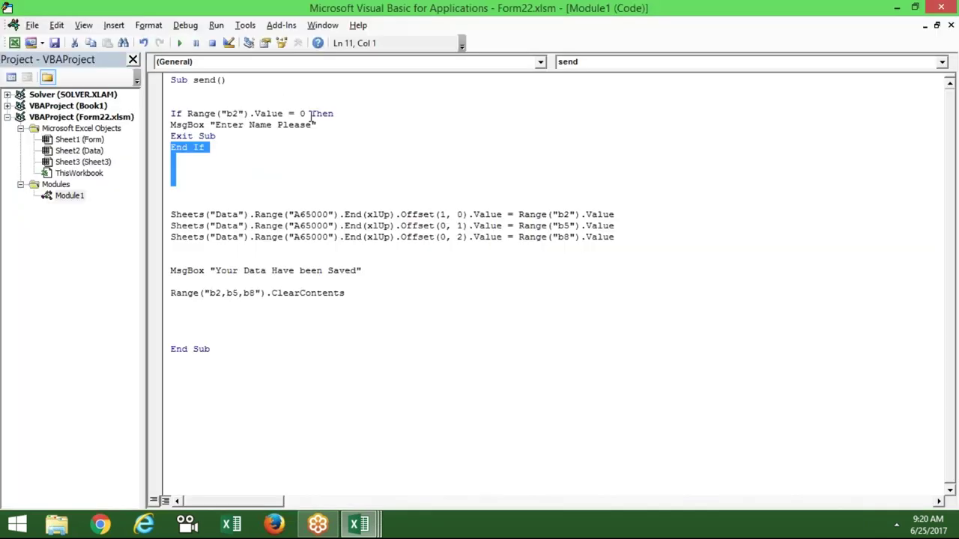
left_click_drag(310, 114, 187, 114)
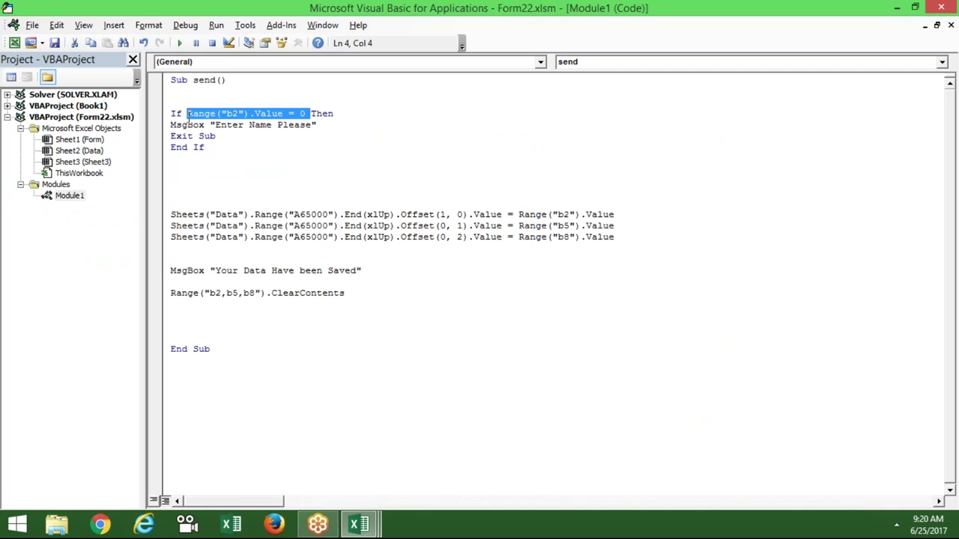
double_click(180, 136)
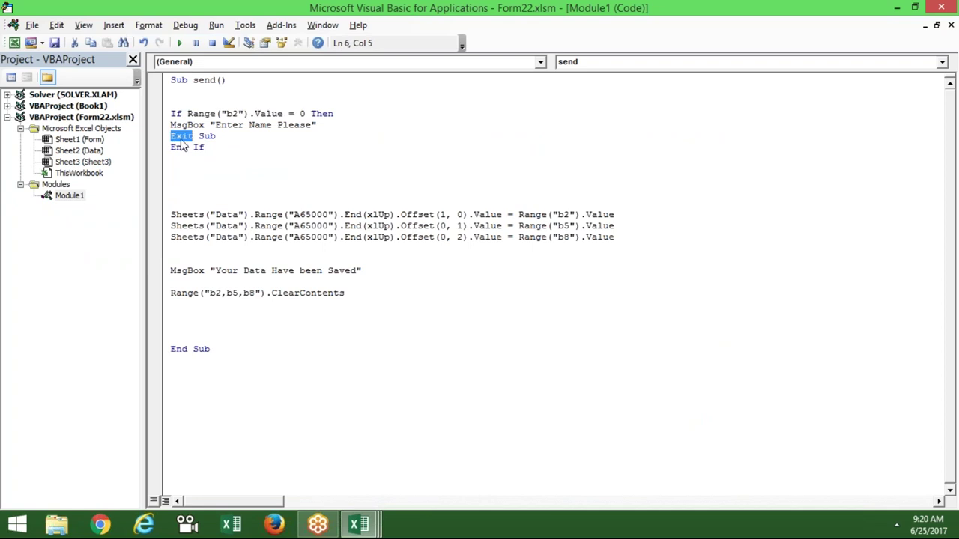
key("alt+Tab")
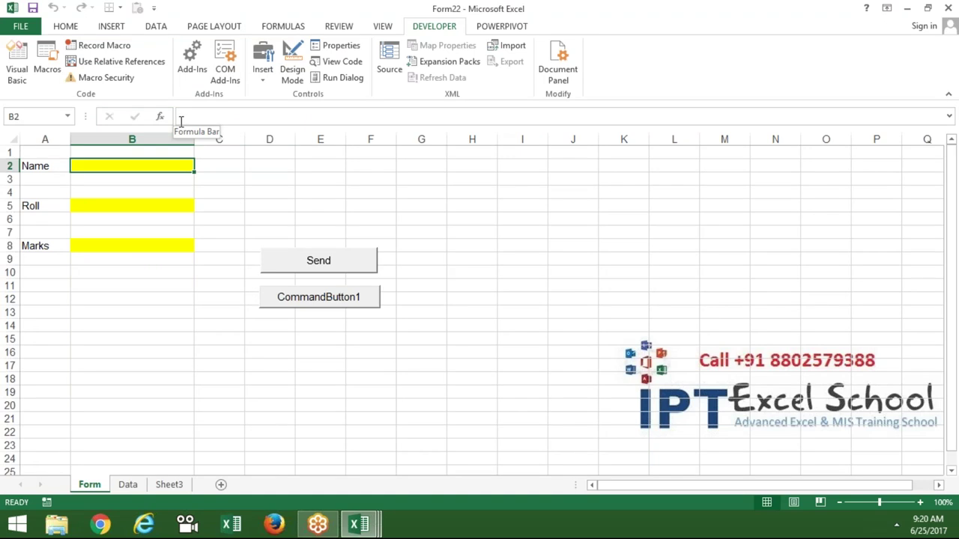
key("alt+Tab")
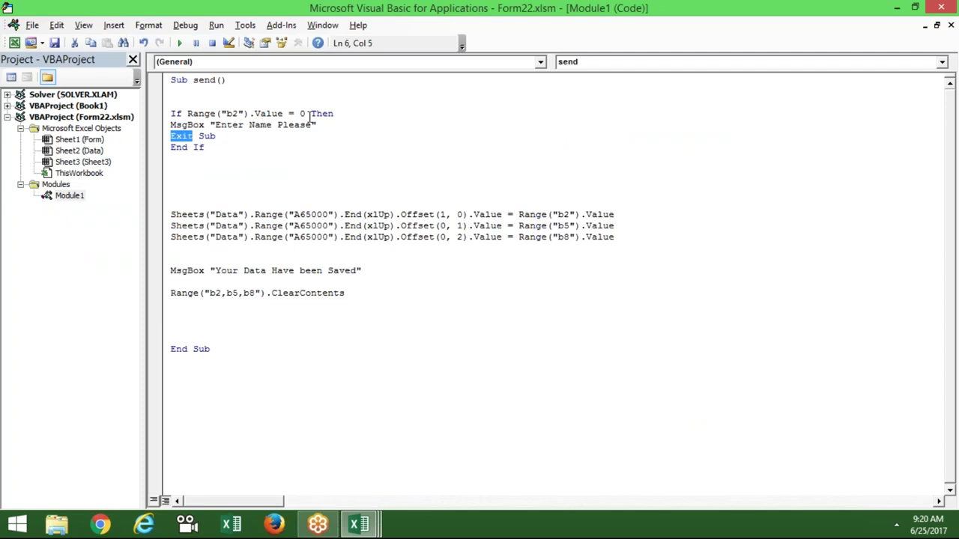
Add 'Or Range("B5").Value' after the B2 test in the If condition
left_click(310, 114)
type("or ")
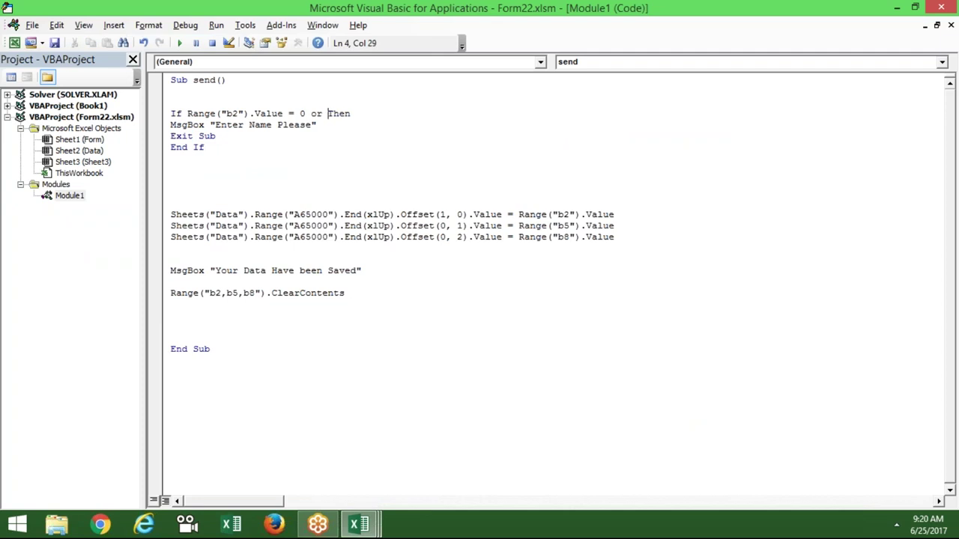
type("range(")
type("\"")
type("B")
type("5\").v")
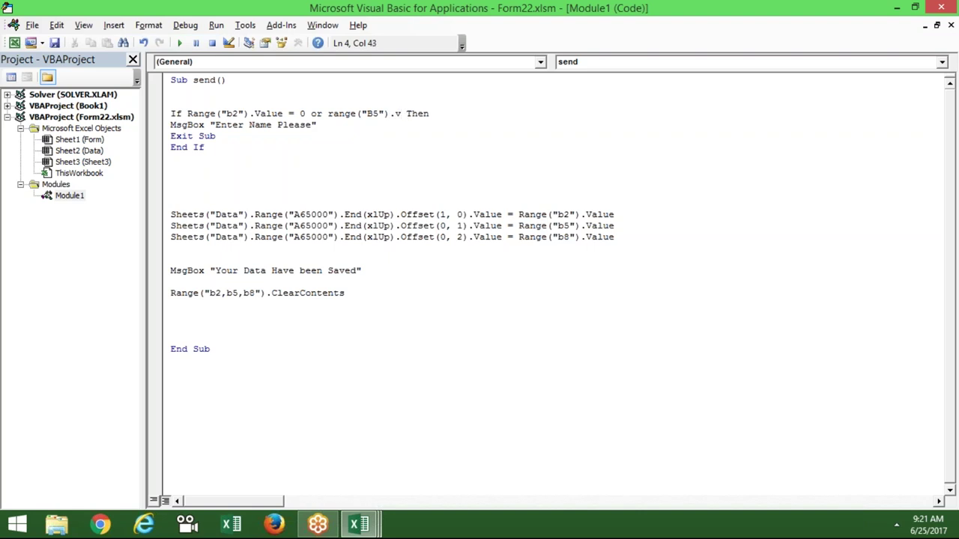
key("BackSpace")
key("BackSpace")
key("BackSpace")
type(".v")
key("Down")
key("Tab")
Complete the condition with '= 0 Or Range("B8").Value = 0'
type("=0 ")
type("or ")
type("range")
key("BackSpace")
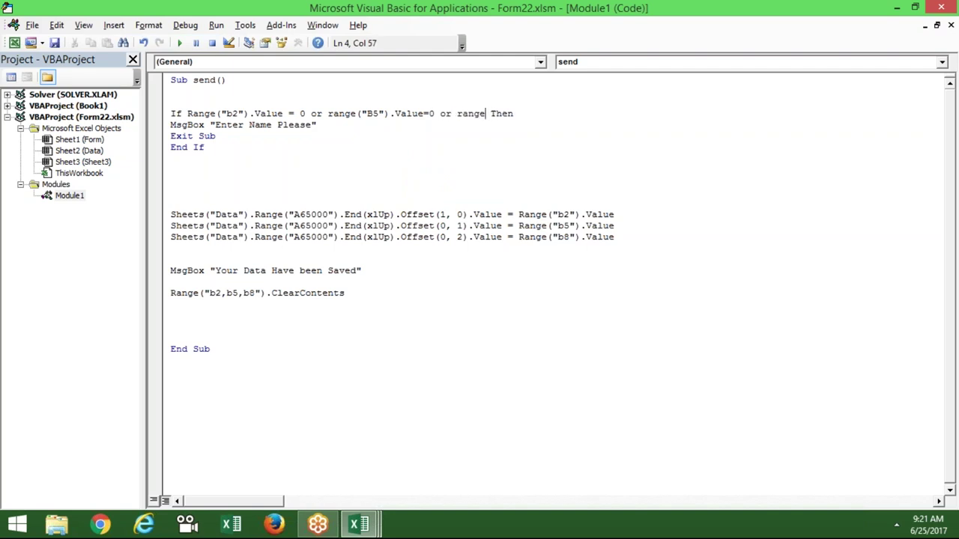
type("(")
type("\"B8\").v")
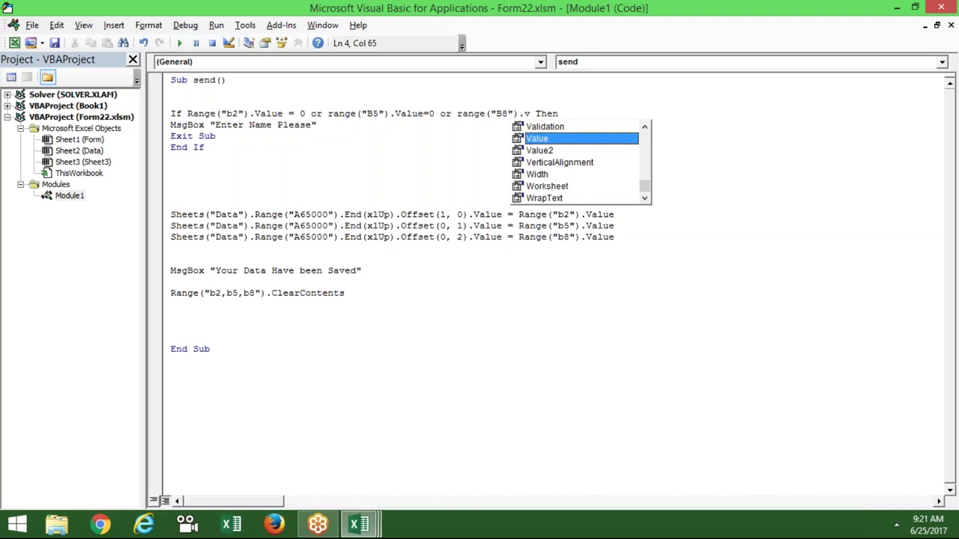
key("Tab")
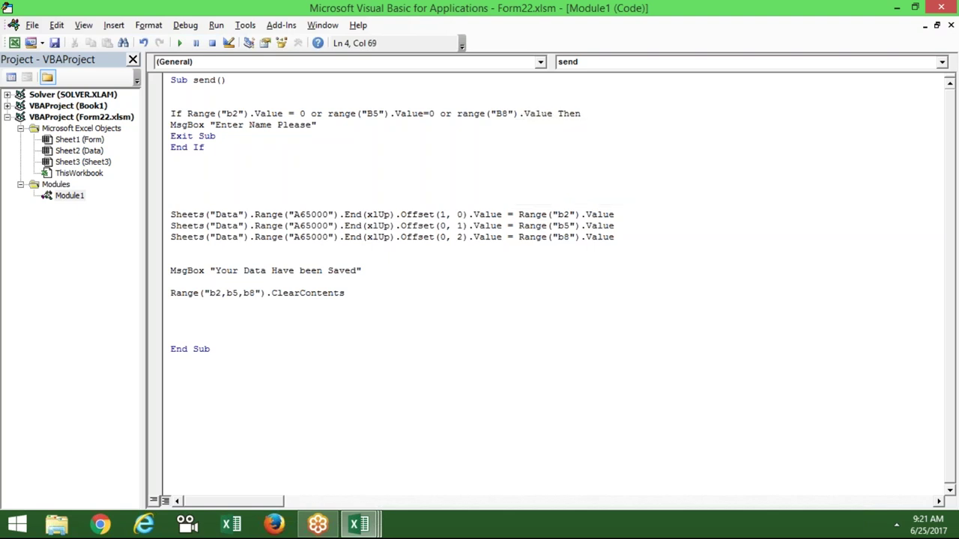
key("Down")
key("Down")
key("Down")
key("Down")
key("Down")
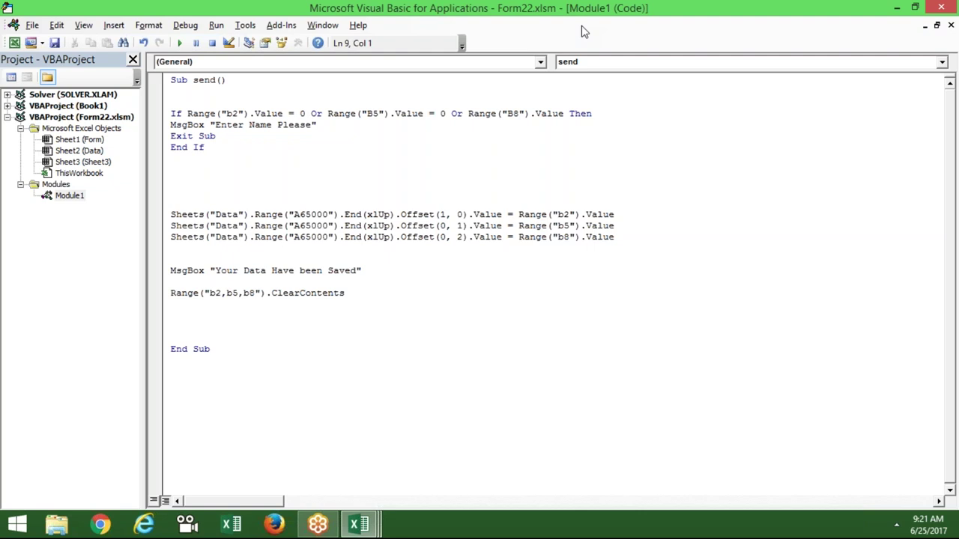
left_click(564, 114)
type("=")
type("0")
left_click(551, 165)
Enter a name in B2 and marks 75 in B8, send the form, and dismiss the warning
key("alt+F11")
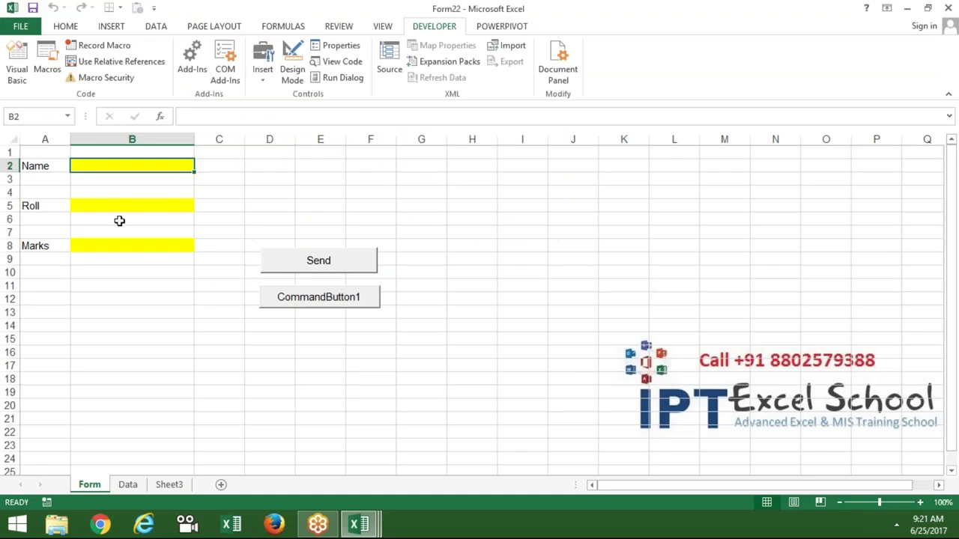
type("Puja")
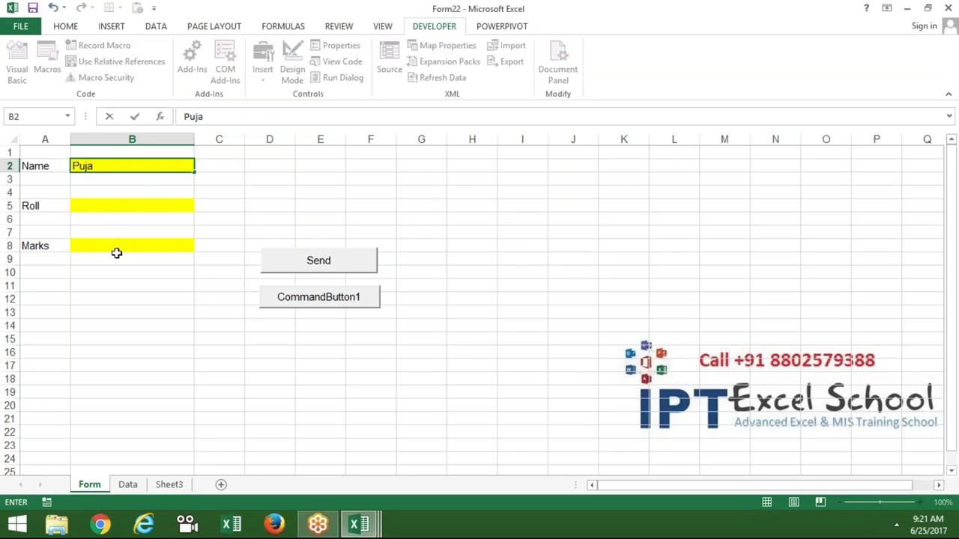
left_click(116, 255)
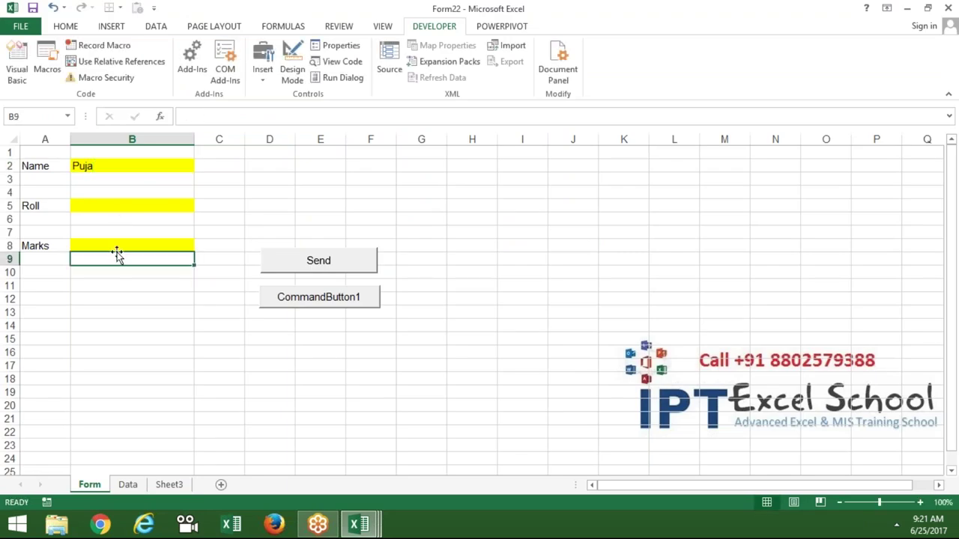
key("Up")
key("Up")
key("Down")
type("75")
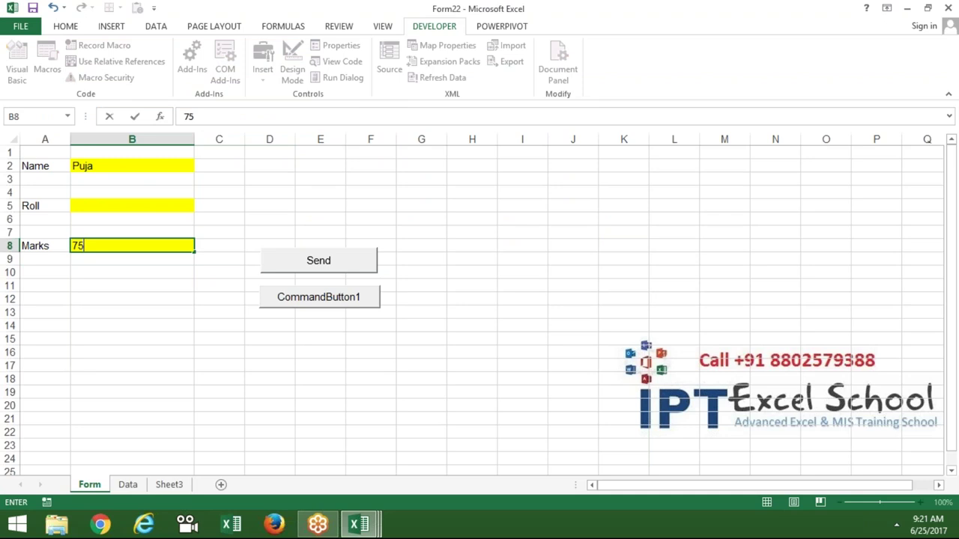
left_click(135, 278)
left_click(310, 266)
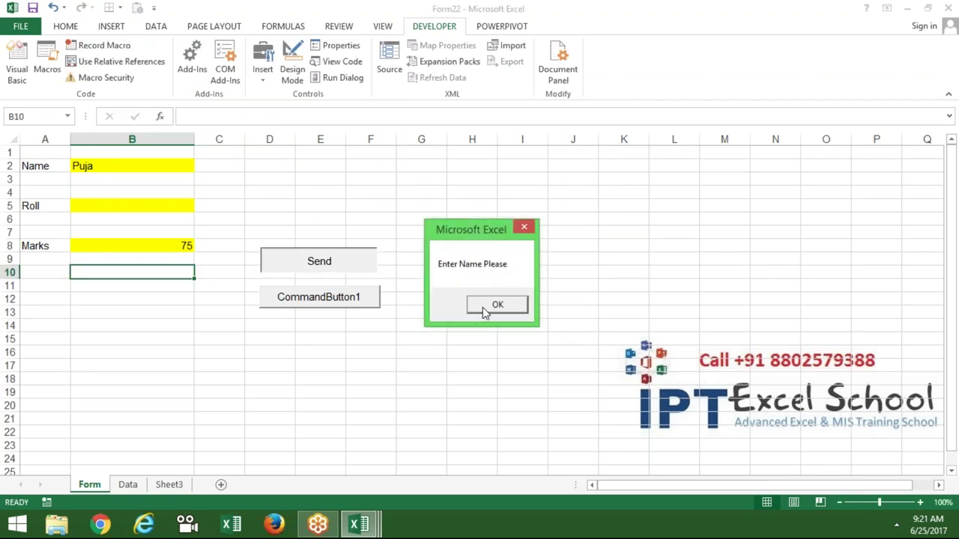
left_click(482, 308)
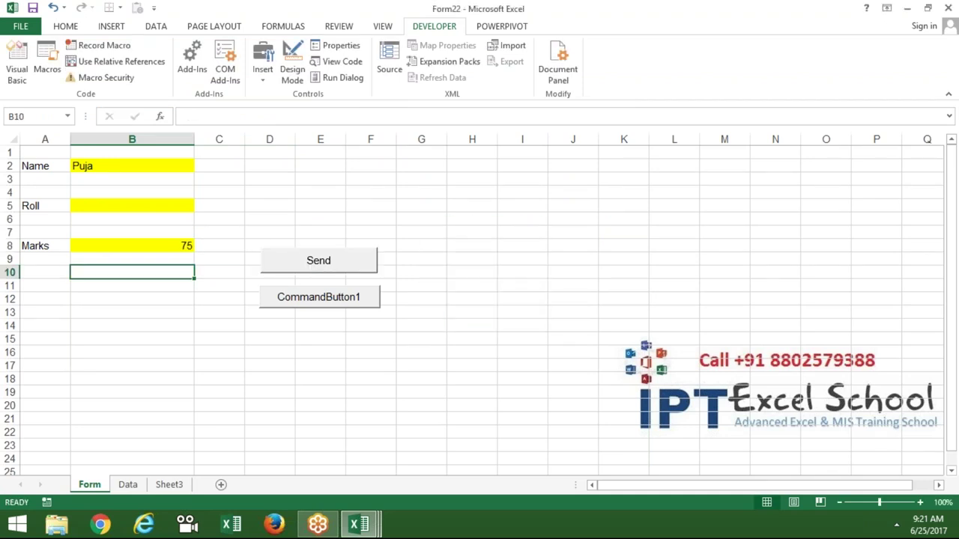
Back in the send macro, start deleting the 'Enter Name Please' warning text
key("alt+F11")
left_click(316, 125)
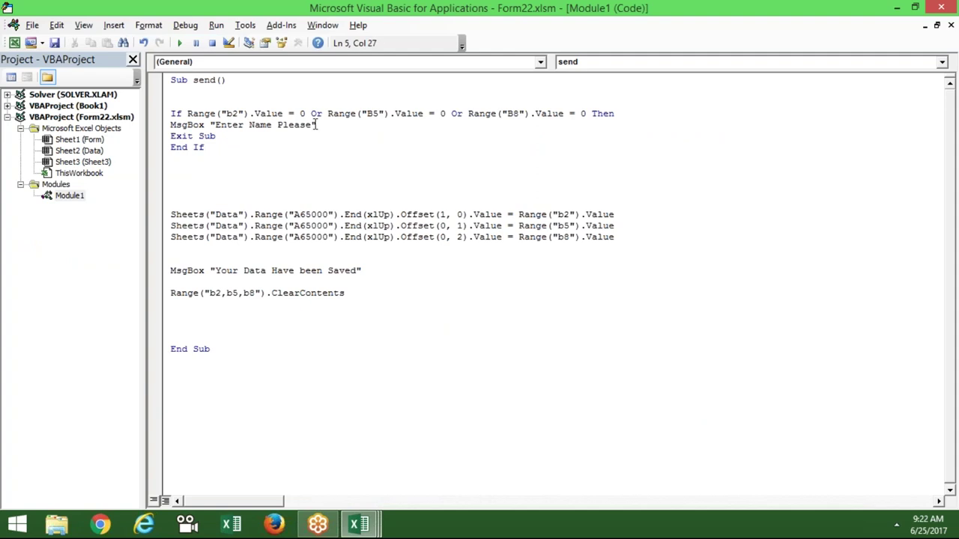
key("Left")
key("BackSpace")
key("BackSpace")
key("BackSpace")
key("BackSpace")
key("BackSpace")
Retype the MsgBox text as "Please Fill All Box" inside the If block
type("Plle")
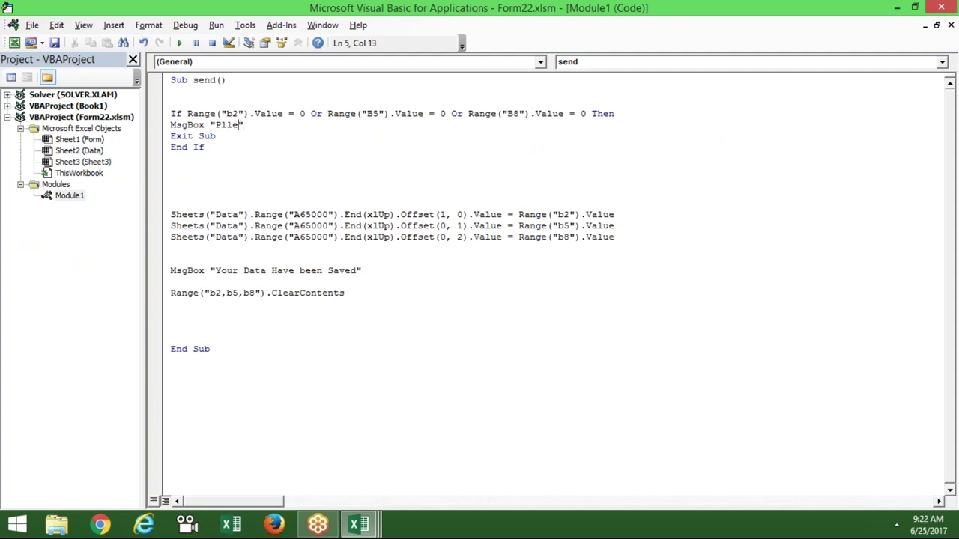
key("BackSpace")
key("BackSpace")
type("ease Fi")
key("BackSpace")
type("ill")
type(" All ")
type("Box\"")
left_click(310, 141)
left_click(292, 152)
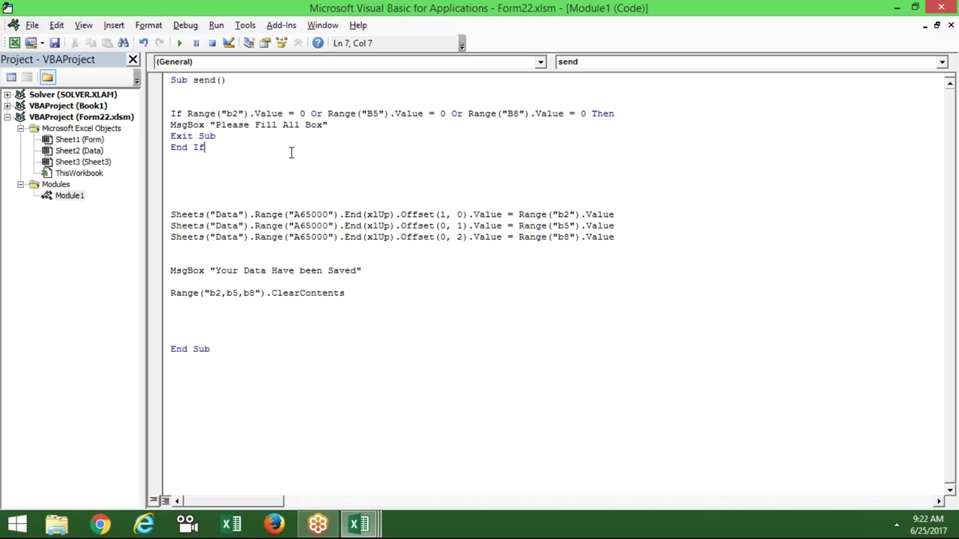
left_click(271, 181)
key("alt+Tab")
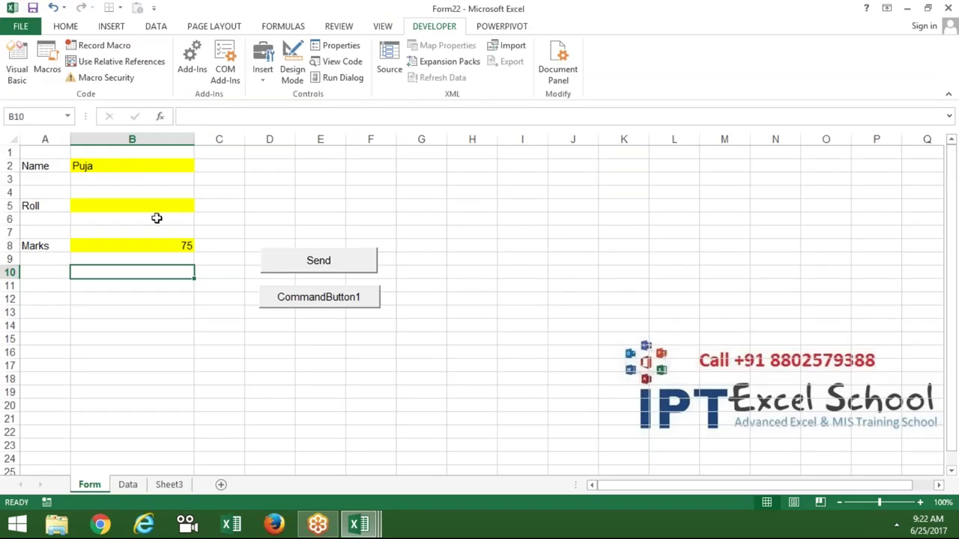
Enter roll number 1 in B5, check the Data sheet records, and go back to the Form sheet
left_click(157, 210)
type("1")
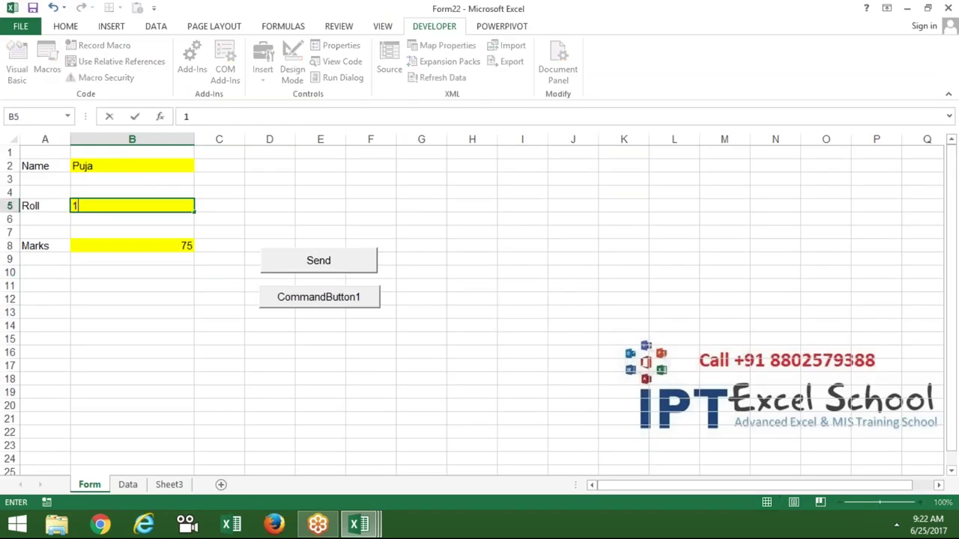
key("Return")
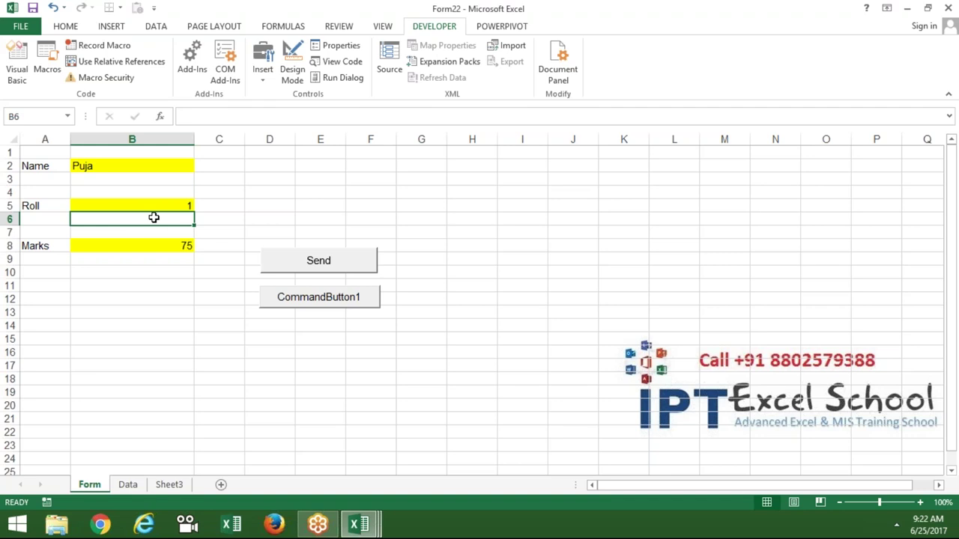
key("Up")
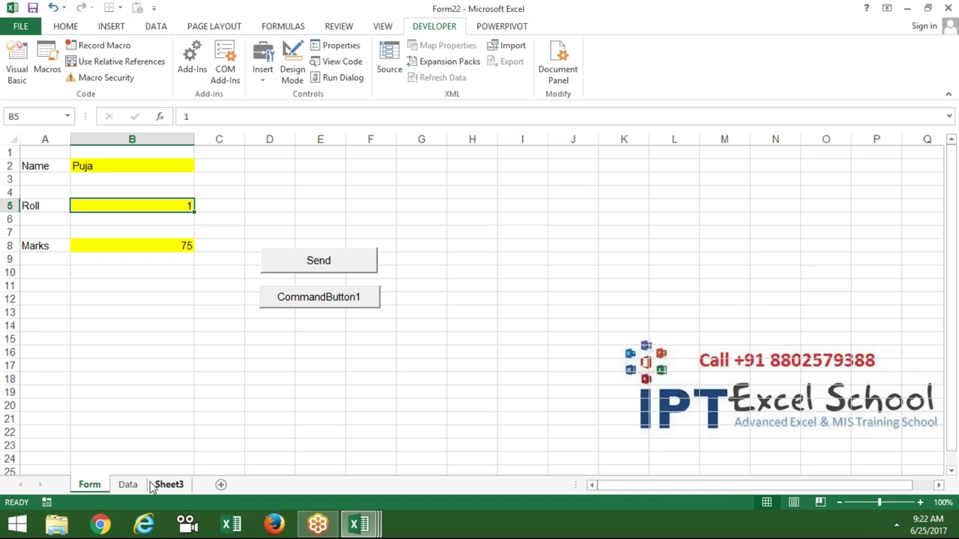
left_click(140, 486)
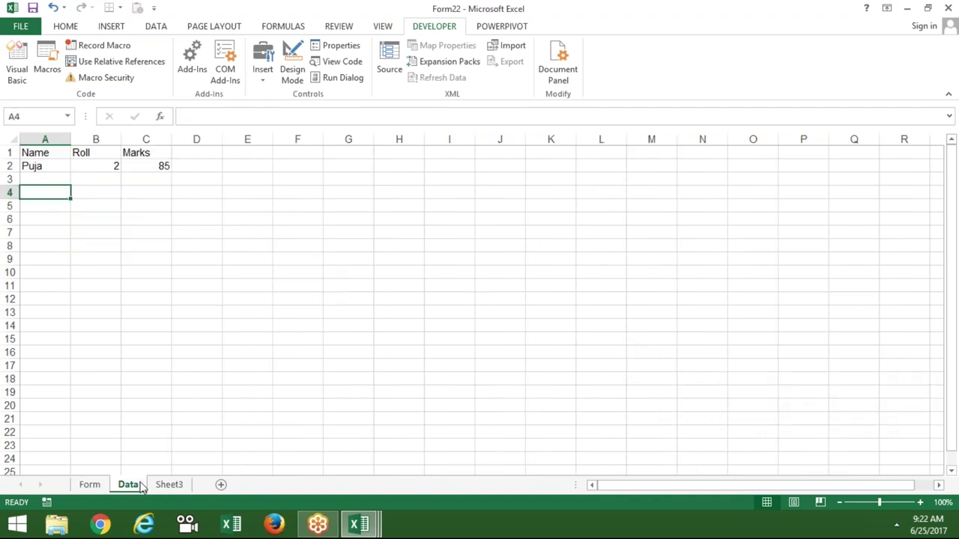
left_click(91, 485)
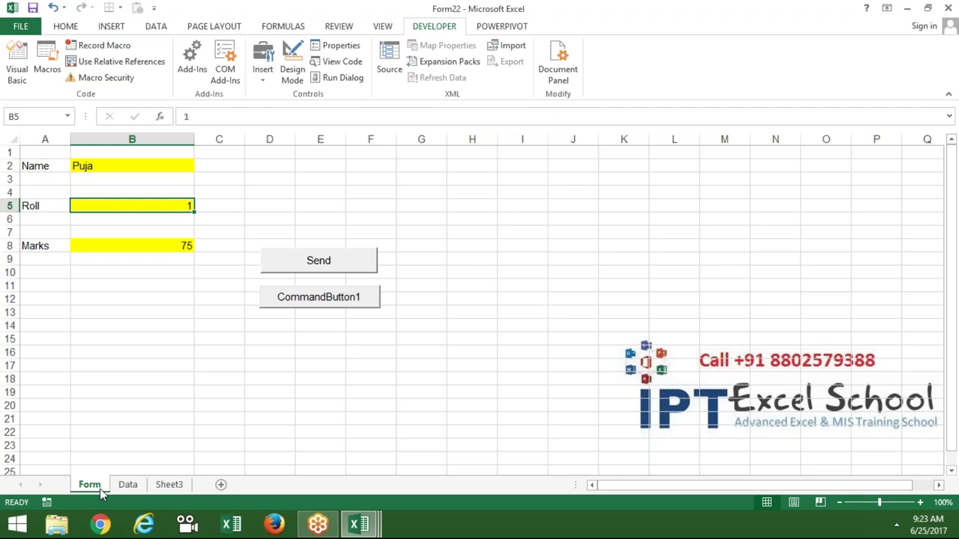
key("alt+F11")
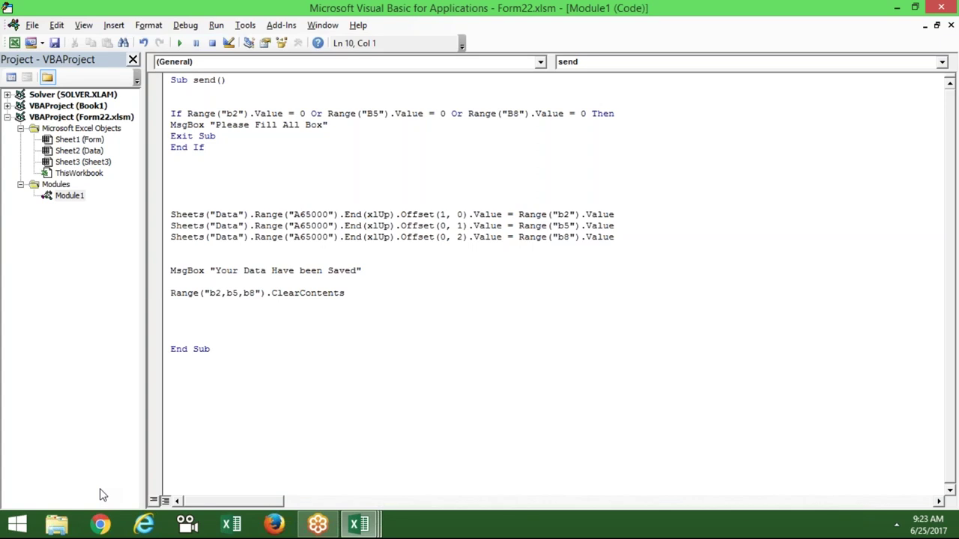
Discard the stray 'countif(' text and put the cursor on the empty line 9
type("countif")
type("(")
key("BackSpace")
key("BackSpace")
key("BackSpace")
key("BackSpace")
key("BackSpace")
key("BackSpace")
key("BackSpace")
key("BackSpace")
key("Up")
left_click(102, 495)
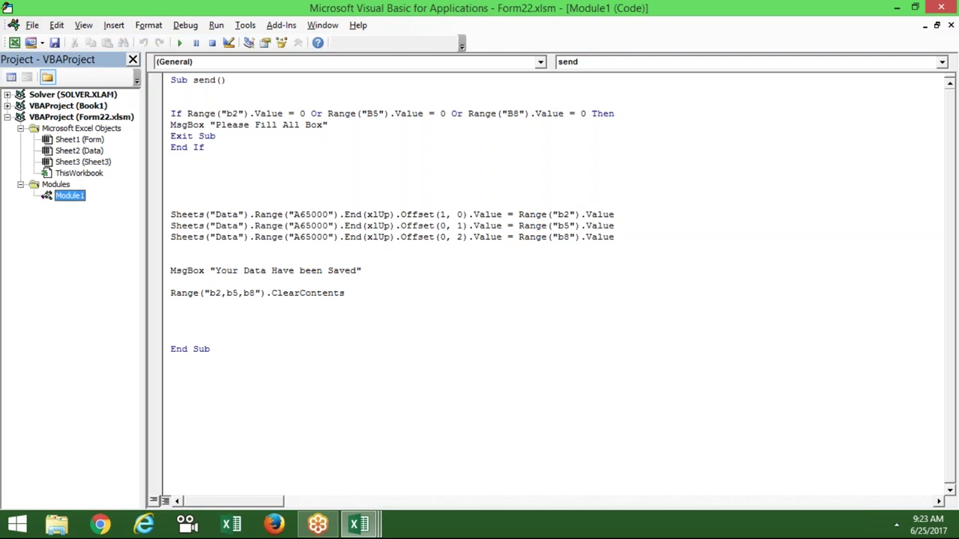
left_click(196, 167)
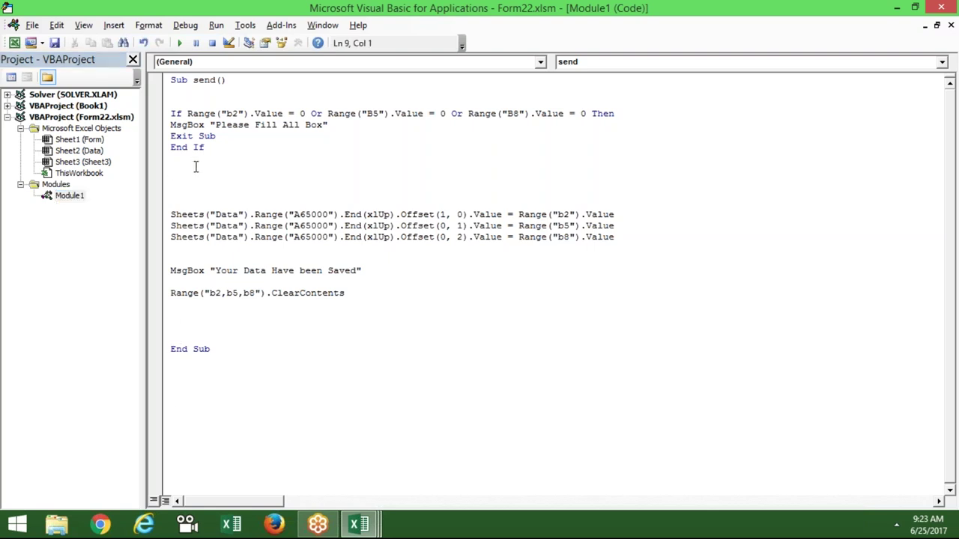
Write a = Application.WorksheetFunction.CountIf(Sheets("Data").Range("B:B"), Range("b5").Value)
type("a=")
type("a")
type("i")
type("cation")
type(".wo")
key("Down")
type(".cou")
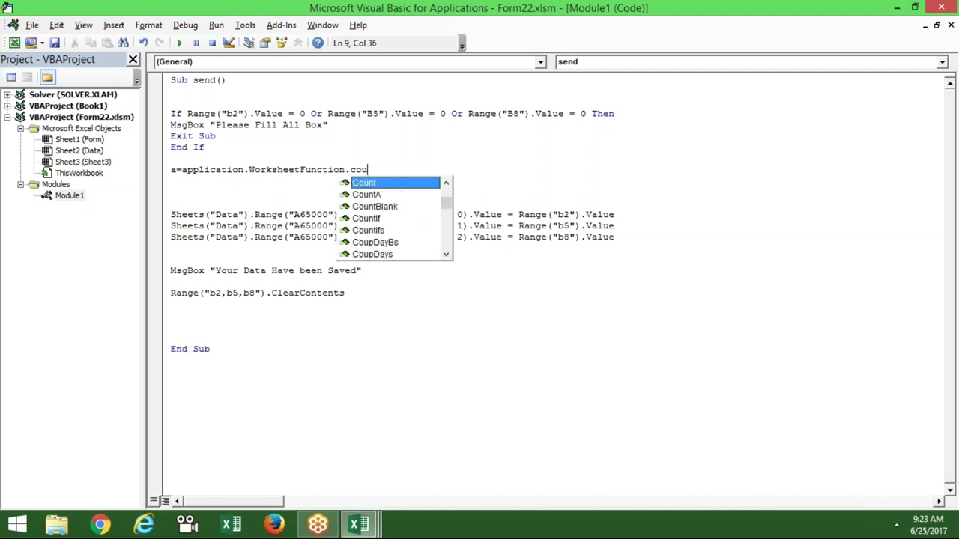
key("Down")
key("Down")
key("Down")
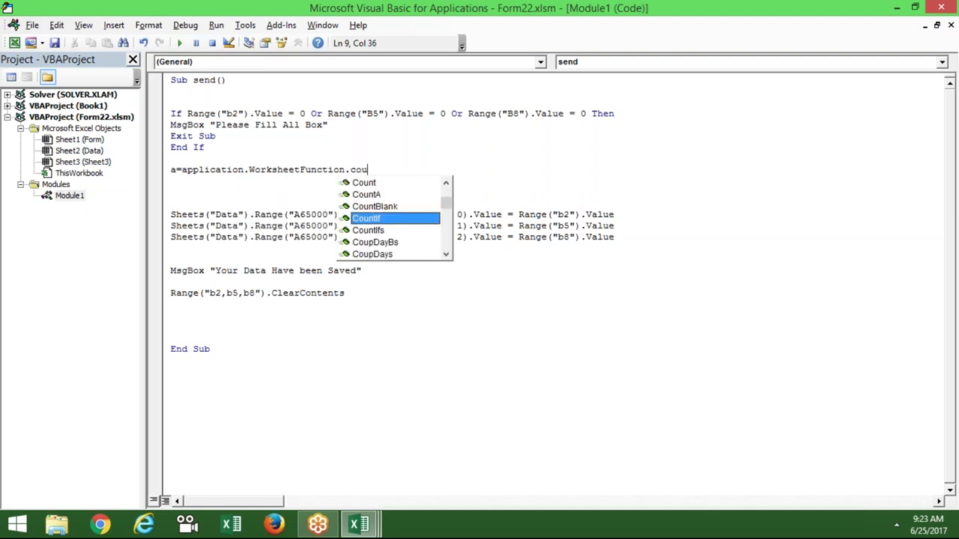
key("Tab")
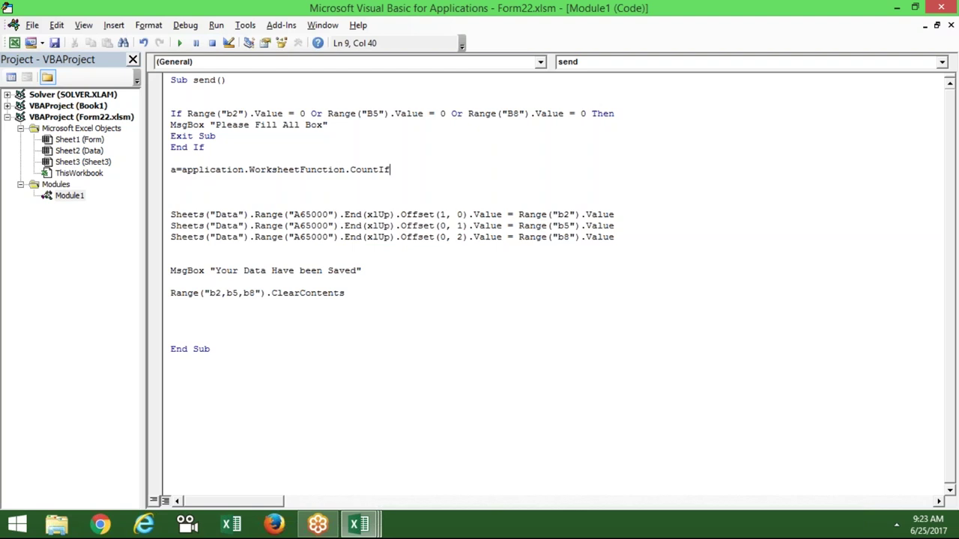
type("(range(")
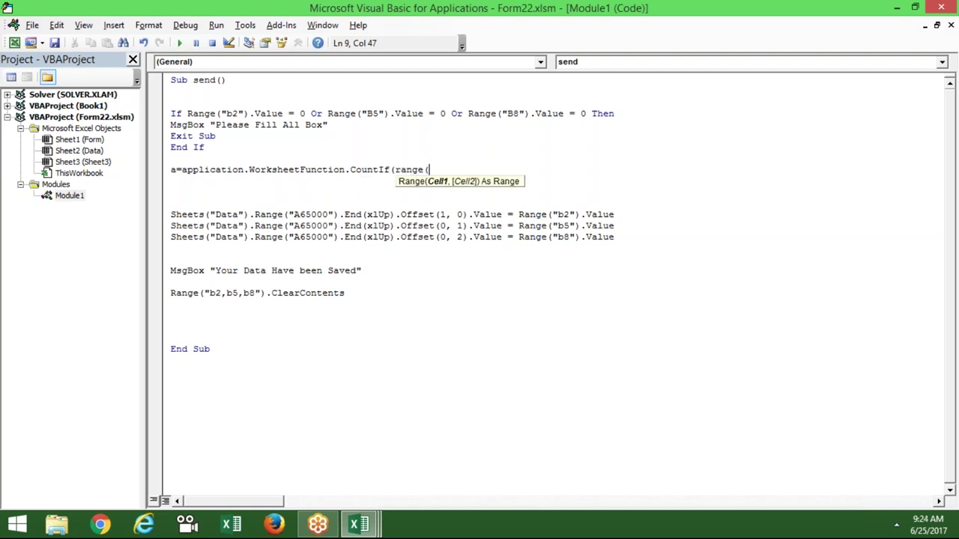
key("BackSpace")
key("BackSpace")
key("BackSpace")
key("BackSpace")
key("BackSpace")
key("BackSpace")
type("sheets")
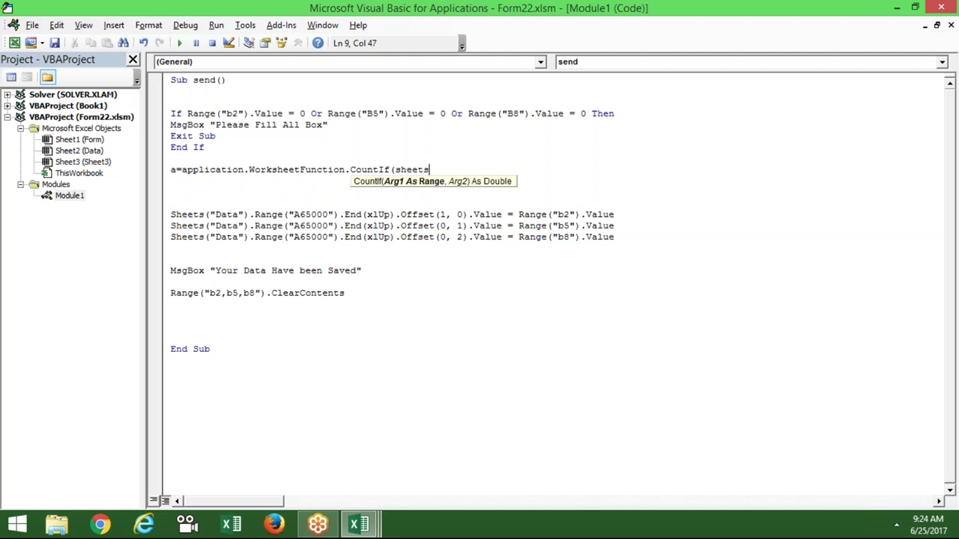
type("(\"Data\").range")
type("(\"B")
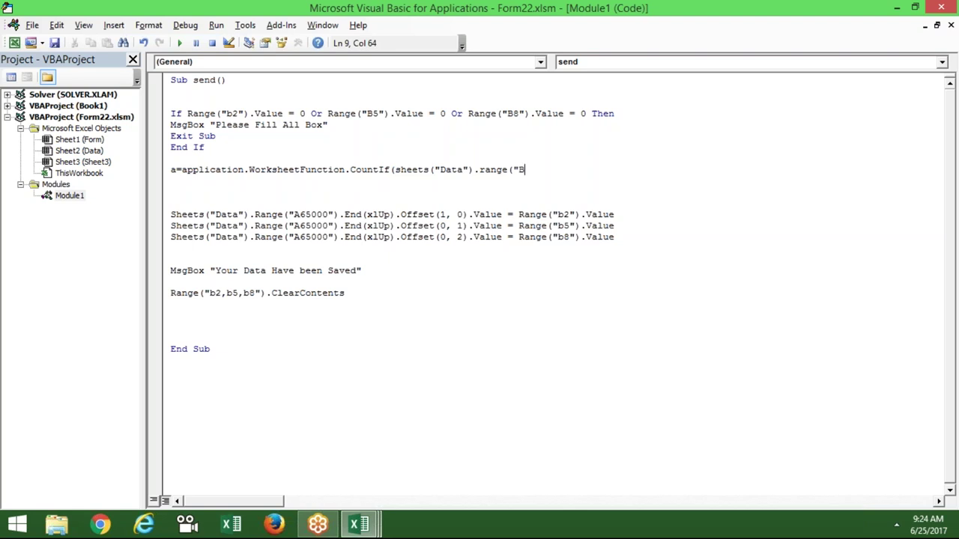
type(":B\"),range(")
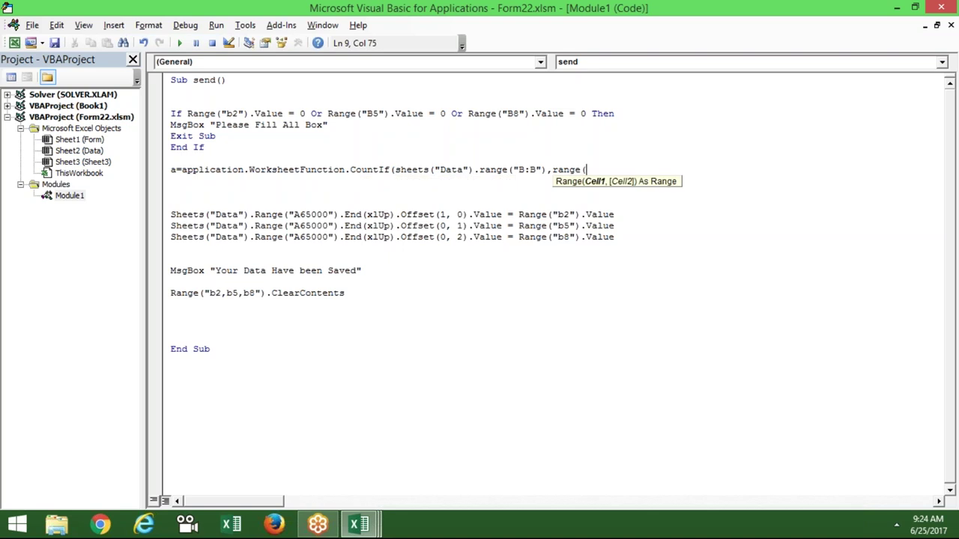
type("\"b5\")")
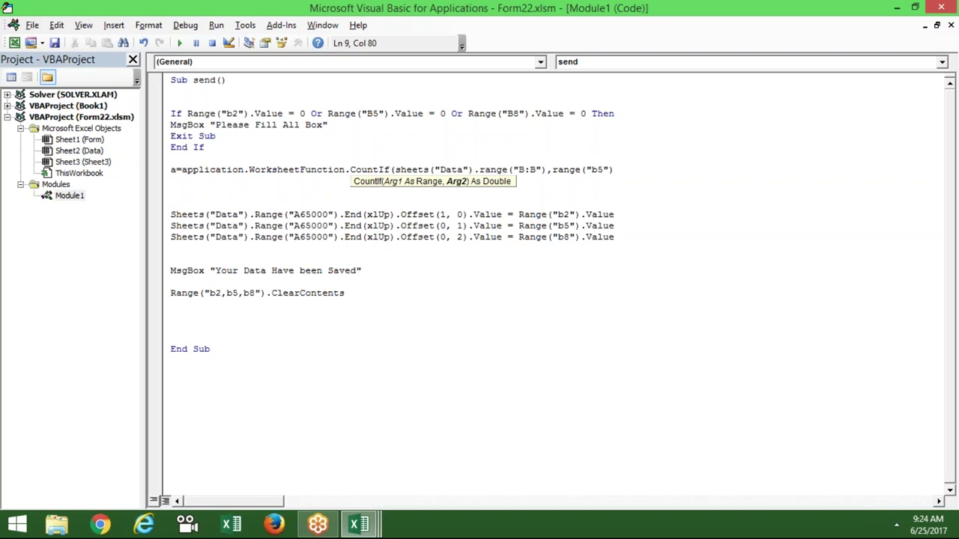
type(".value")
type(")")
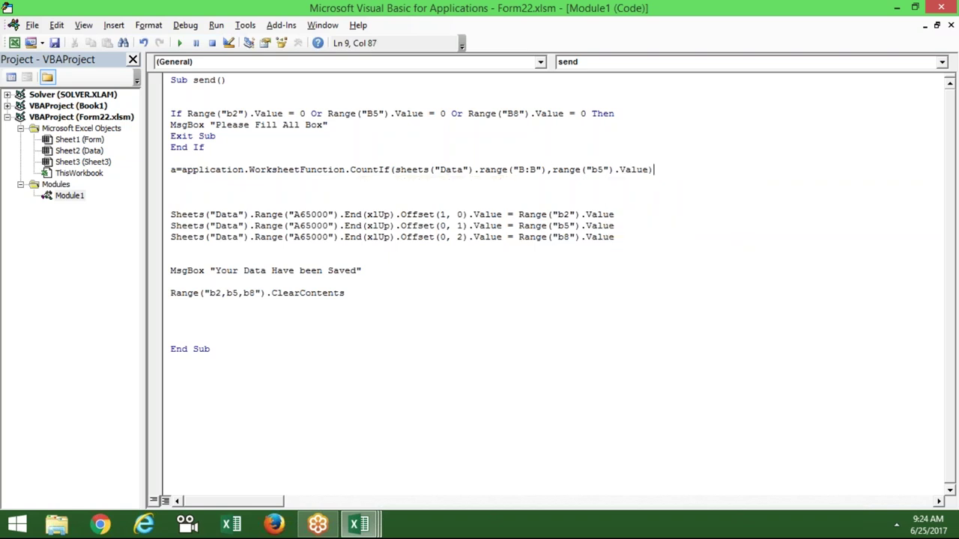
key("Down")
key("Down")
key("Return")
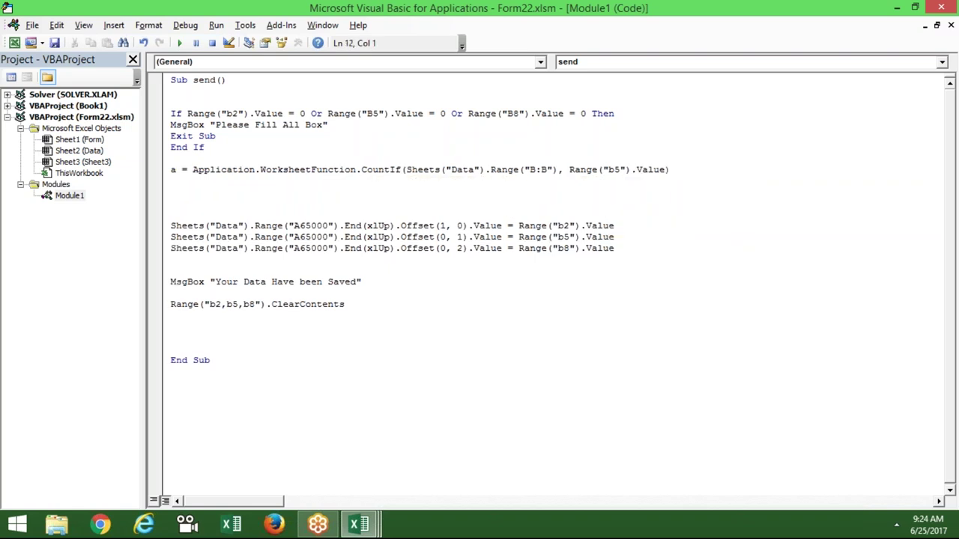
Clean up the CountIf line and add 'If a > 0 Then' below it
left_click(193, 170)
type("if")
key("BackSpace")
key("BackSpace")
key("Down")
left_click(171, 192)
type("if a")
type("=")
key("BackSpace")
type(">0 then")
key("Return")
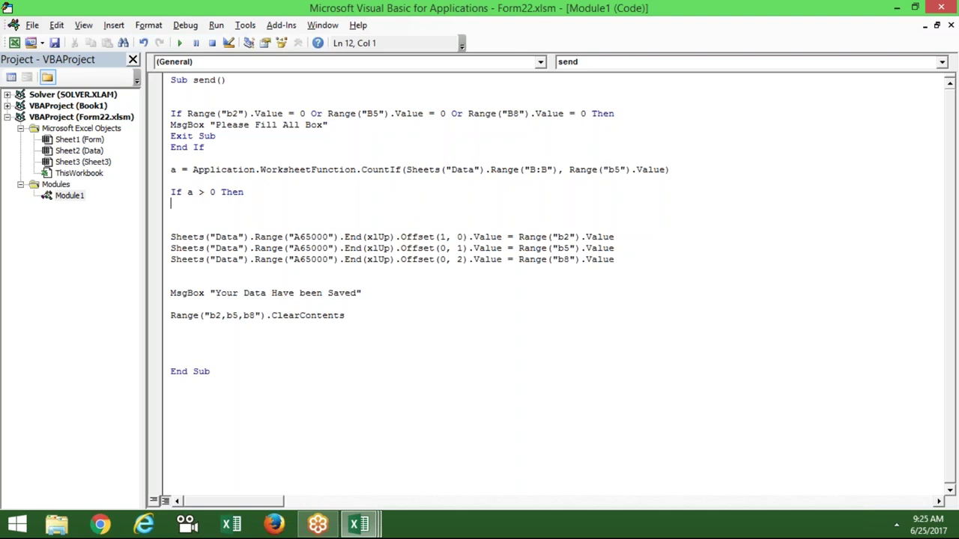
Fill the block with MsgBox "This Roll No. Allready Stored", Exit Sub and End If
type("msgbox ")
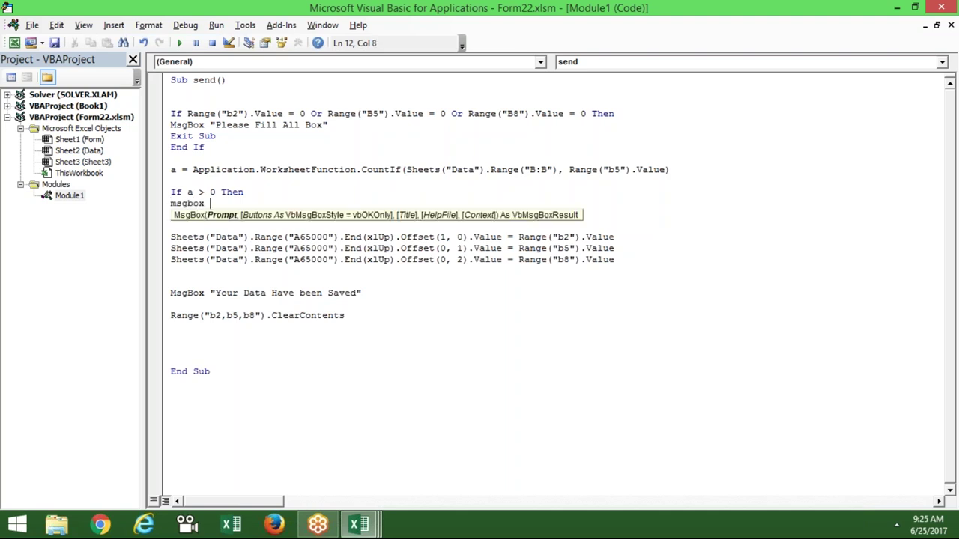
type("\"This ")
type("Roll No. Allready ")
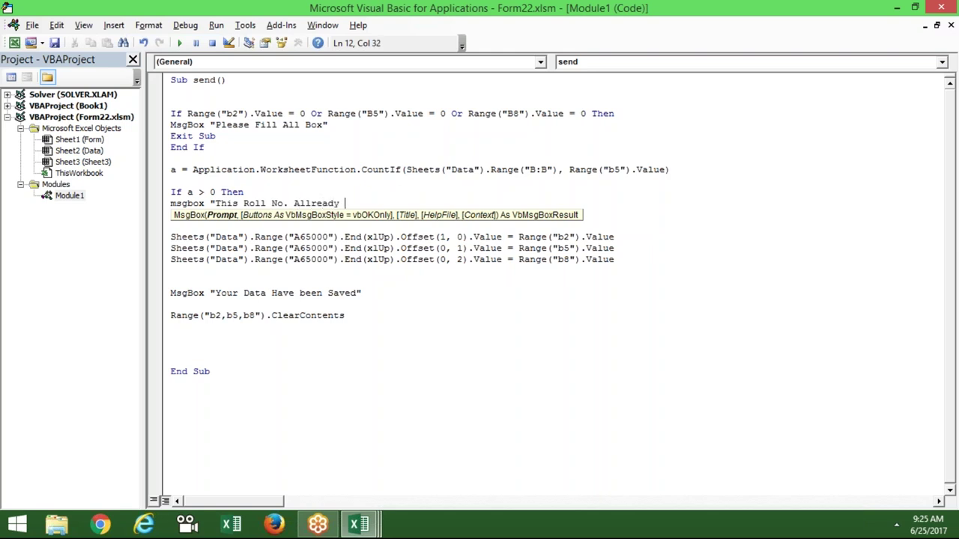
type("Stored\"")
key("Return")
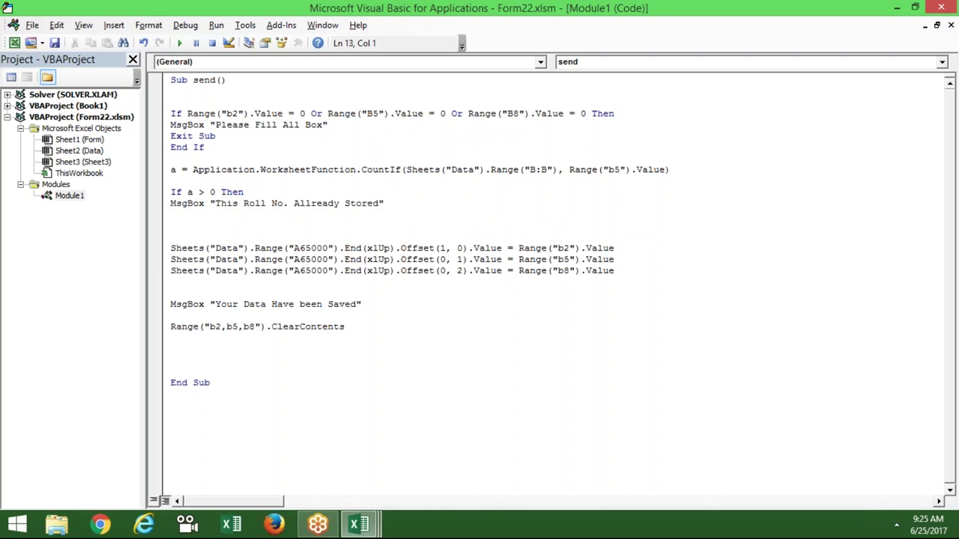
type("exit ")
type("sub")
key("Return")
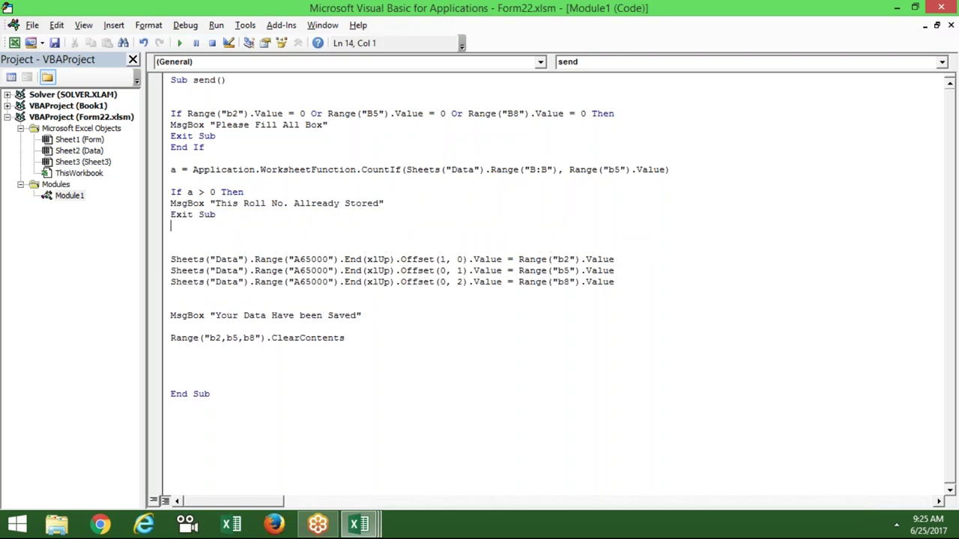
type("end if")
key("Down")
key("Return")
key("Return")
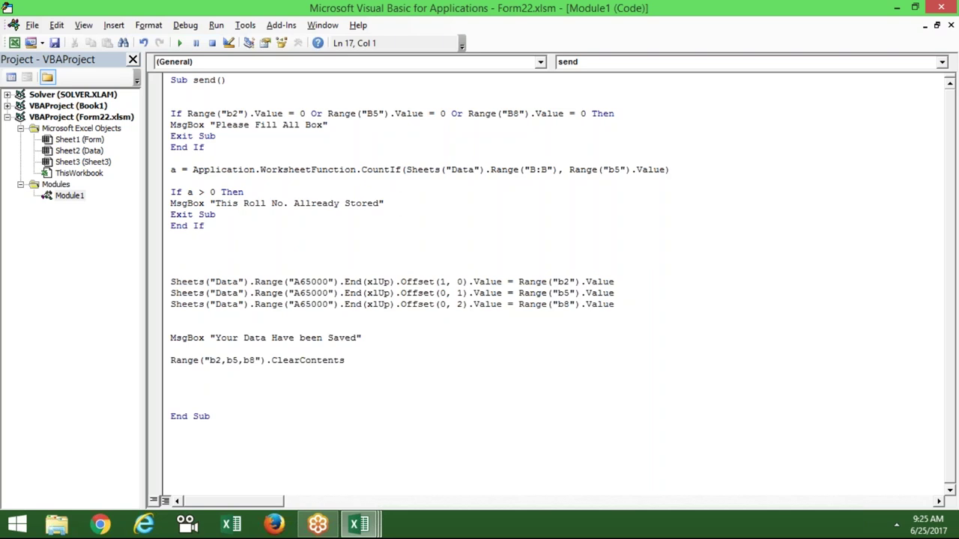
key("alt+F11")
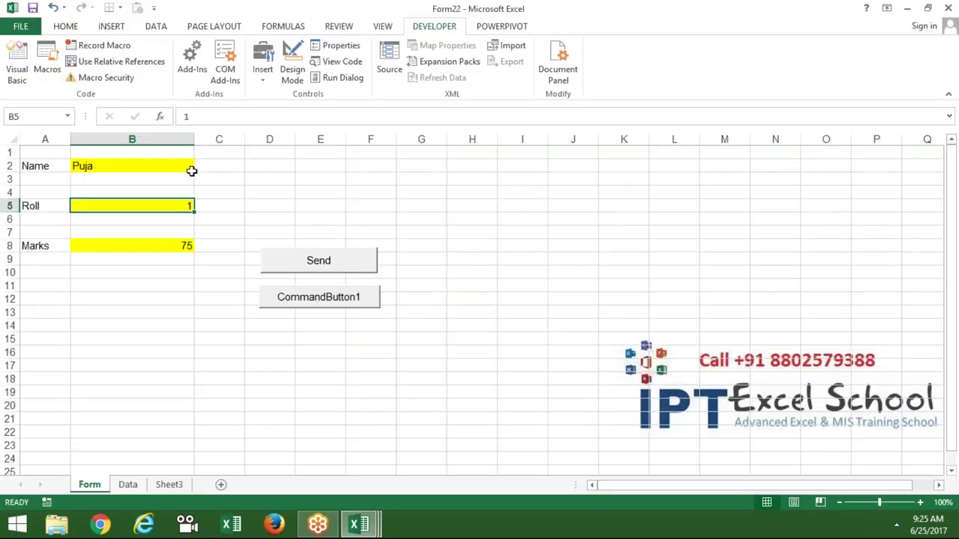
Enter the test value 852 in cell H1 of the Form sheet
left_click(474, 165)
left_click(478, 153)
type("852")
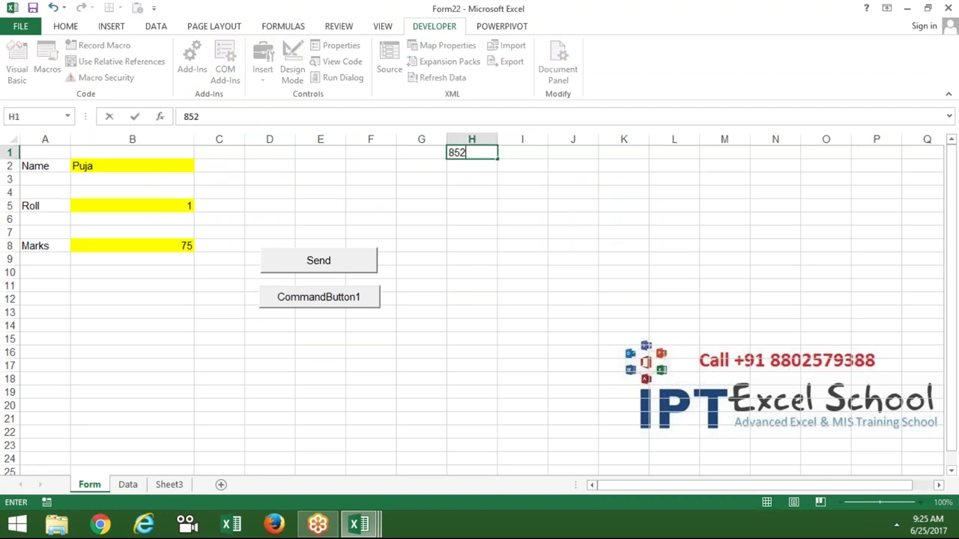
key("Return")
key("Up")
left_click(522, 152)
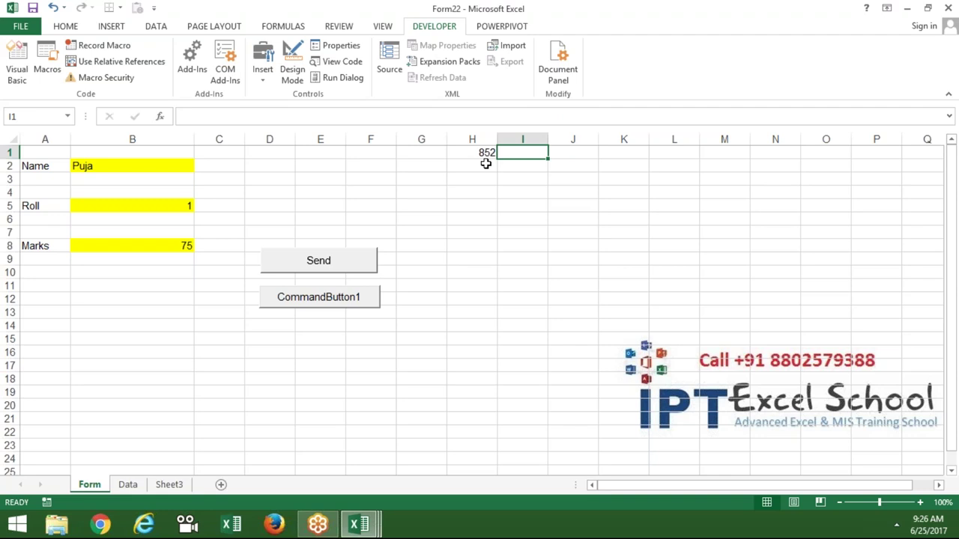
Start a new procedure Sub rr() below the send macro
key("alt+F11")
left_click(260, 435)
type("sub rr()")
Open the rr procedure body and begin the line If Range("h1").Value
key("Return")
key("Return")
key("Return")
key("Return")
key("Return")
key("Return")
key("Return")
key("Return")
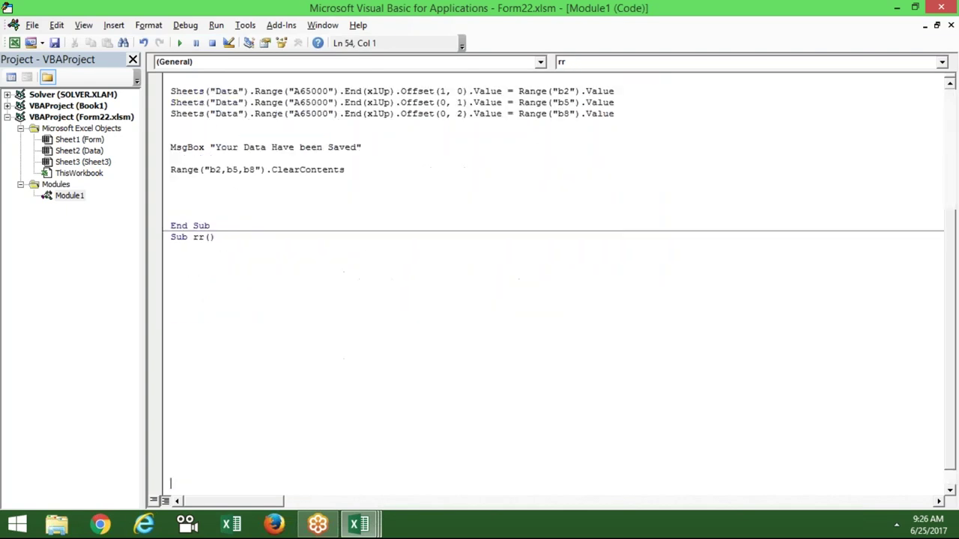
key("BackSpace")
key("BackSpace")
key("BackSpace")
key("BackSpace")
key("BackSpace")
key("Return")
type("if ")
type("range(")
key("alt+Tab")
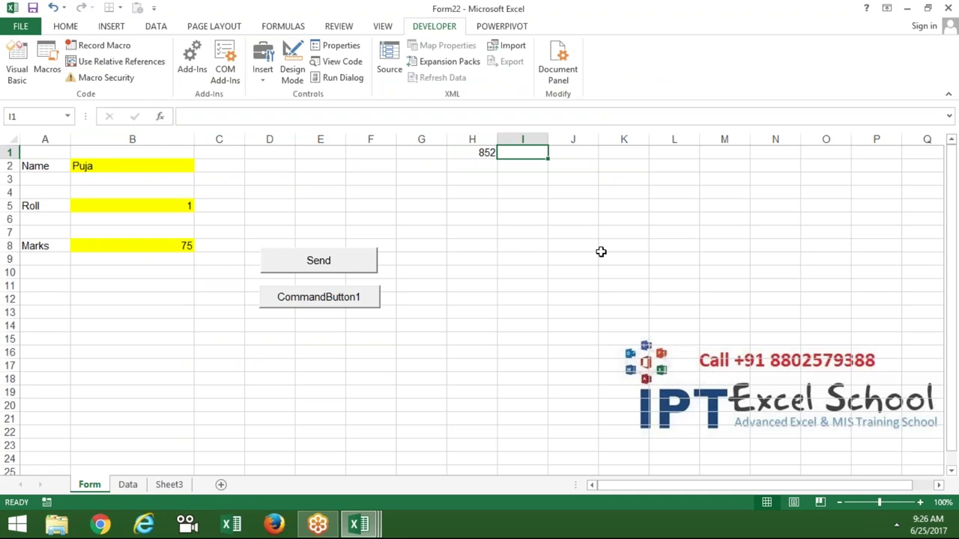
key("alt+Tab")
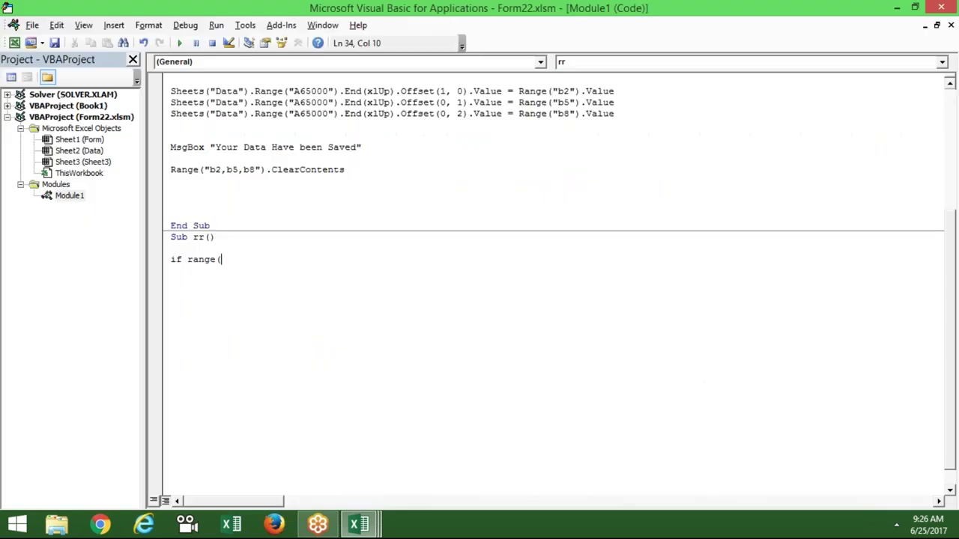
type("\"h1\")")
type(".v")
key("Tab")
Finish the line as '> 500 Then Range("i1").Value = 500'
type(">500 then ")
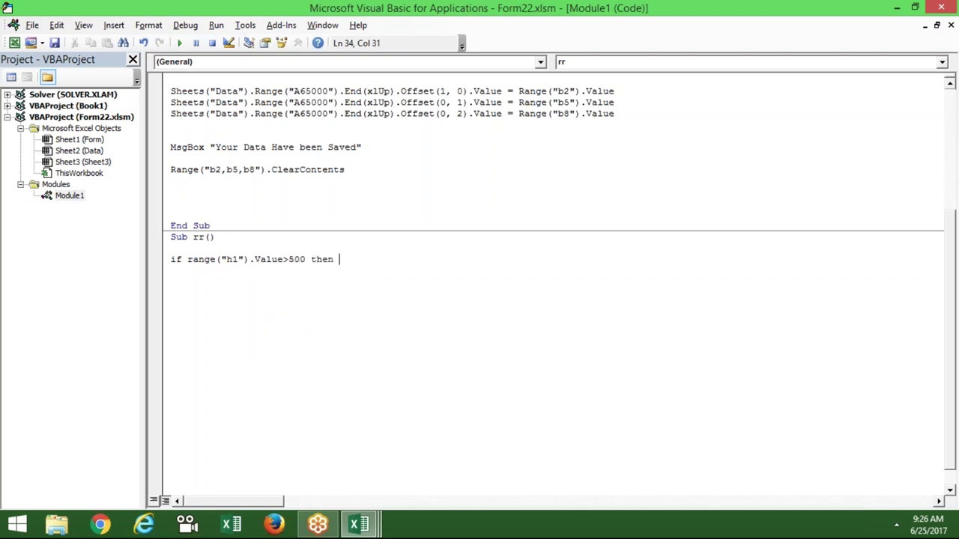
type("range")
type("(")
key("alt+F11")
key("alt+Tab")
type("\"h1\"")
key("BackSpace")
key("BackSpace")
type("\"i1")
type("\").v")
key("Tab")
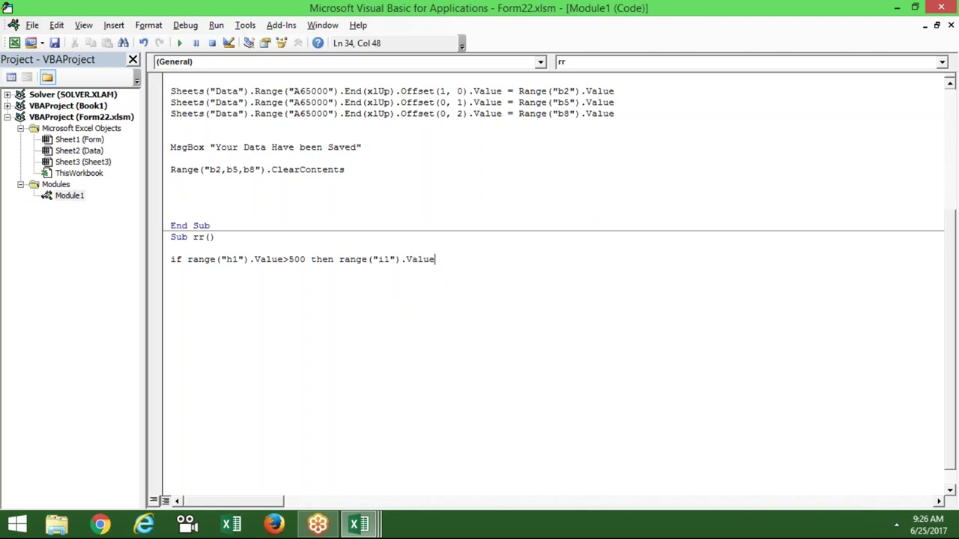
type("=500")
key("Return")
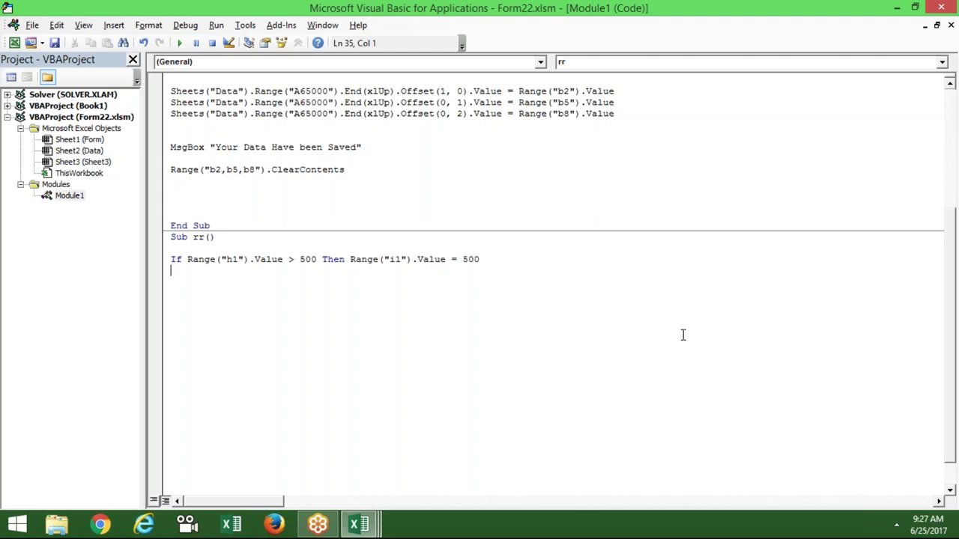
key("alt+F11")
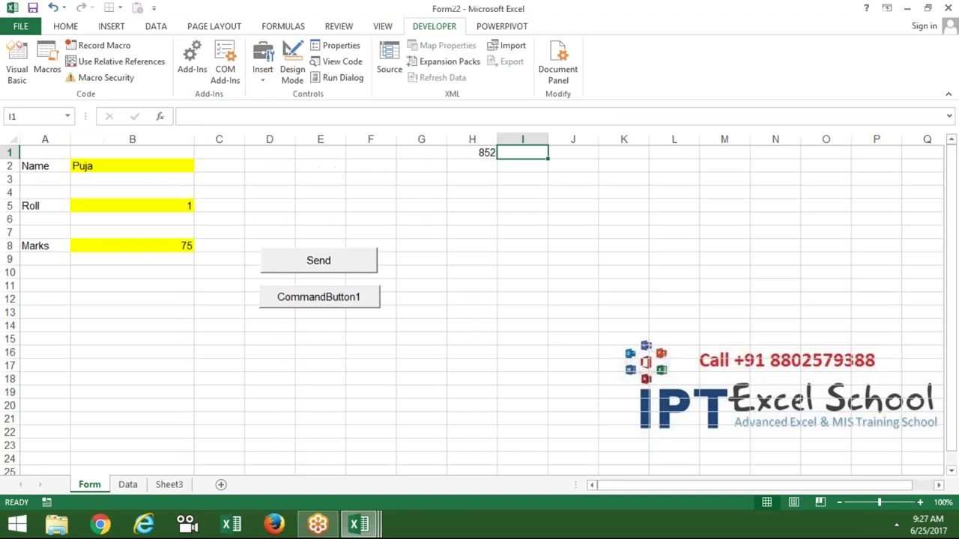
Check cells H1 (852) and I1 on the Form sheet, then return to the rr code
left_click(469, 152)
left_click(522, 152)
key("Left")
key("Down")
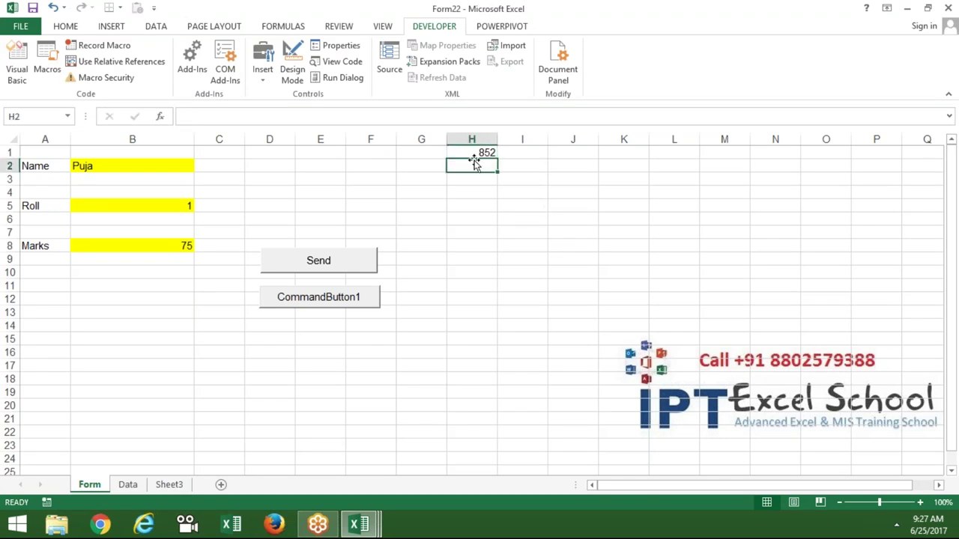
key("alt+F11")
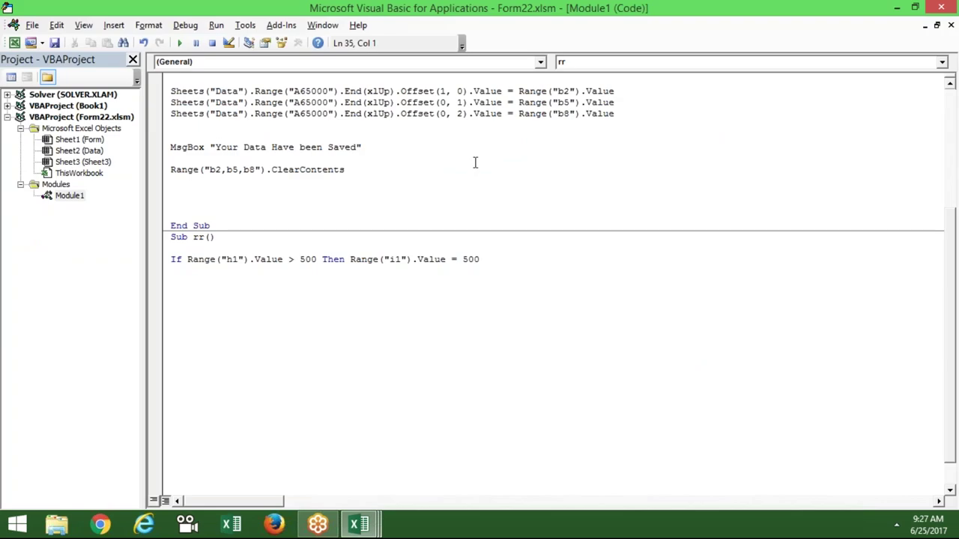
Extend the rr If condition to Range("h1").Value > 500 And Range("h1").Value < 1000
left_click(318, 259)
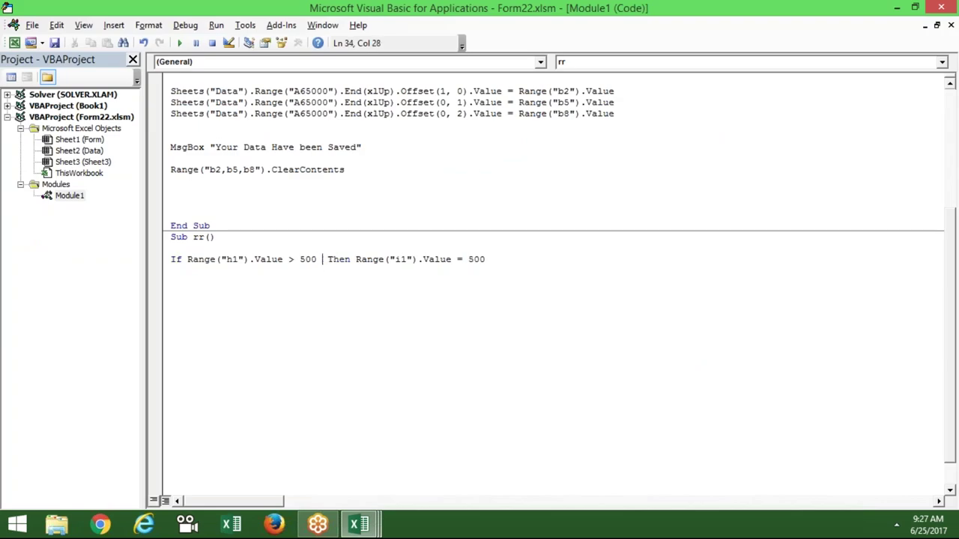
type("and")
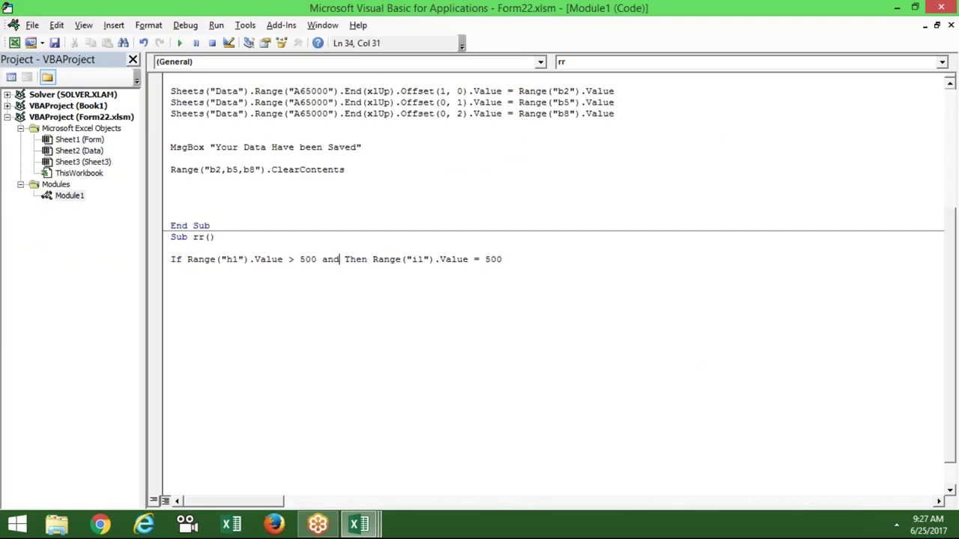
left_click_drag(317, 259, 189, 261)
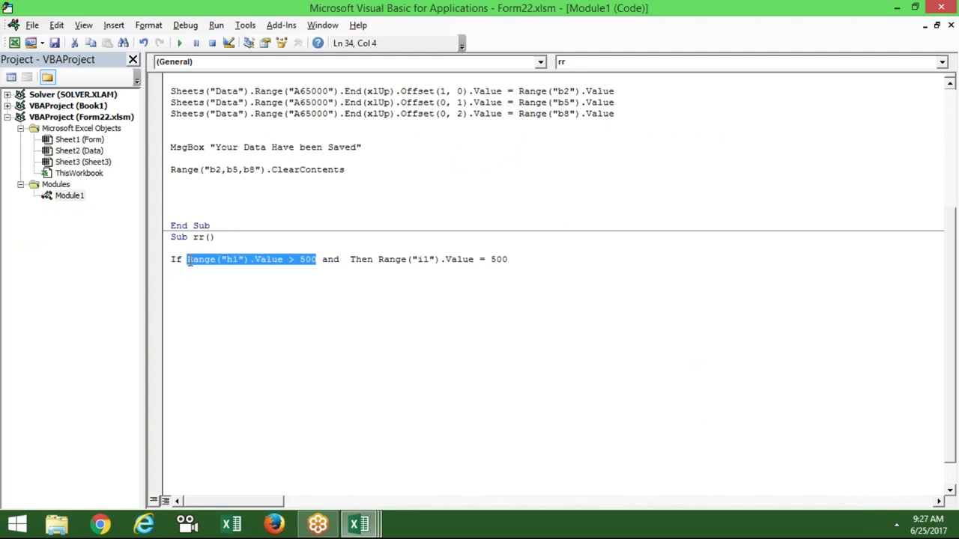
left_click(313, 259)
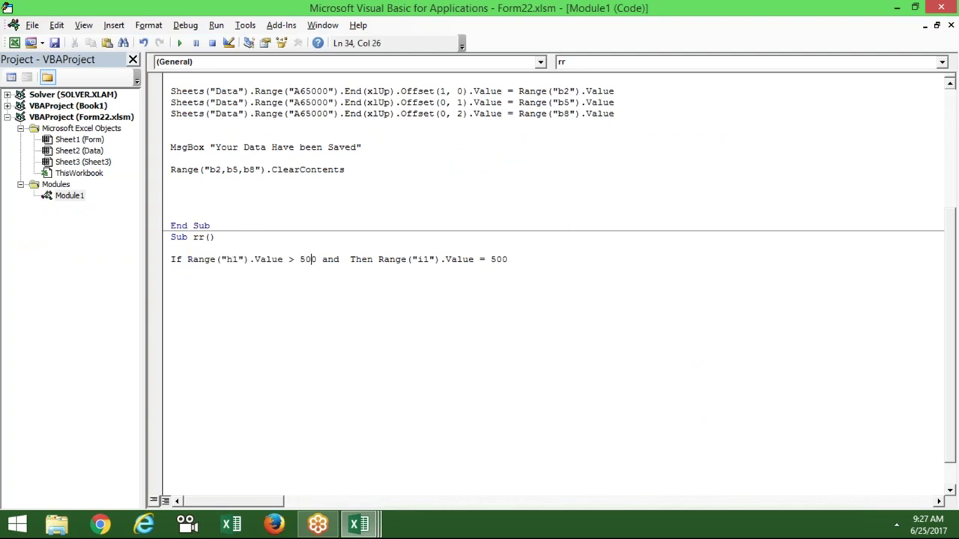
left_click(344, 259)
type("Range(\"h1\").Value > 500")
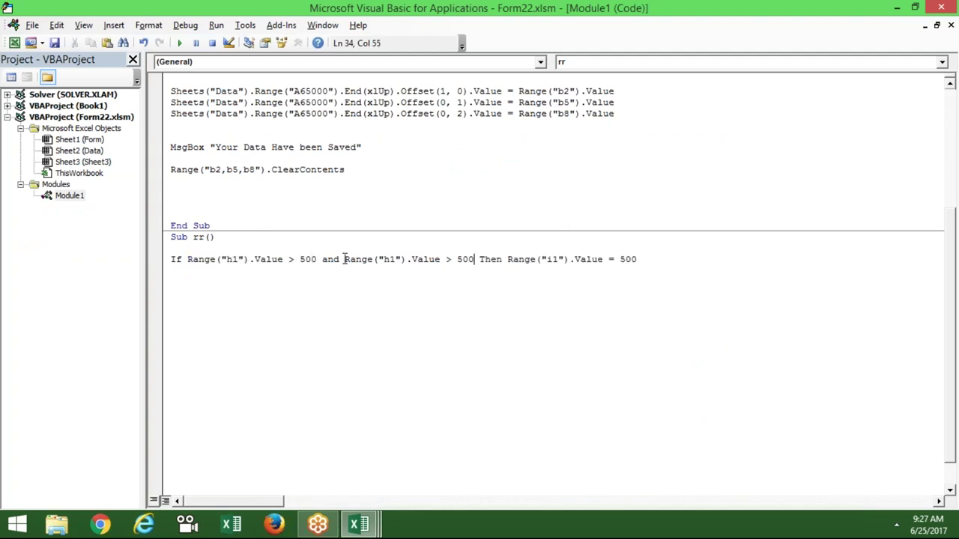
key("BackSpace")
key("BackSpace")
type("<")
key("Delete")
type("10")
left_click(440, 292)
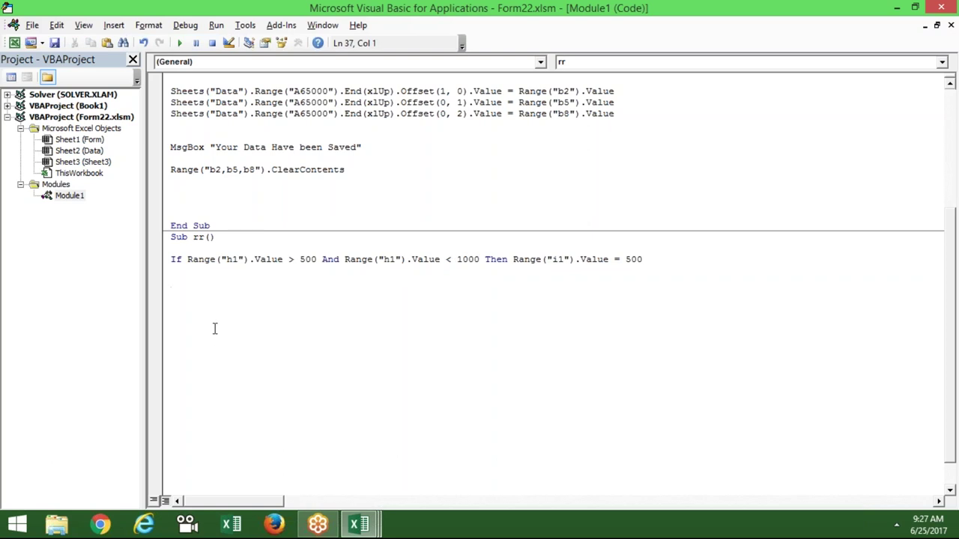
key("Up")
Review the send procedure's duplicate-roll check block and the rr line's I1 assignment
key("Up")
key("Up")
key("Up")
key("Up")
key("Up")
key("Up")
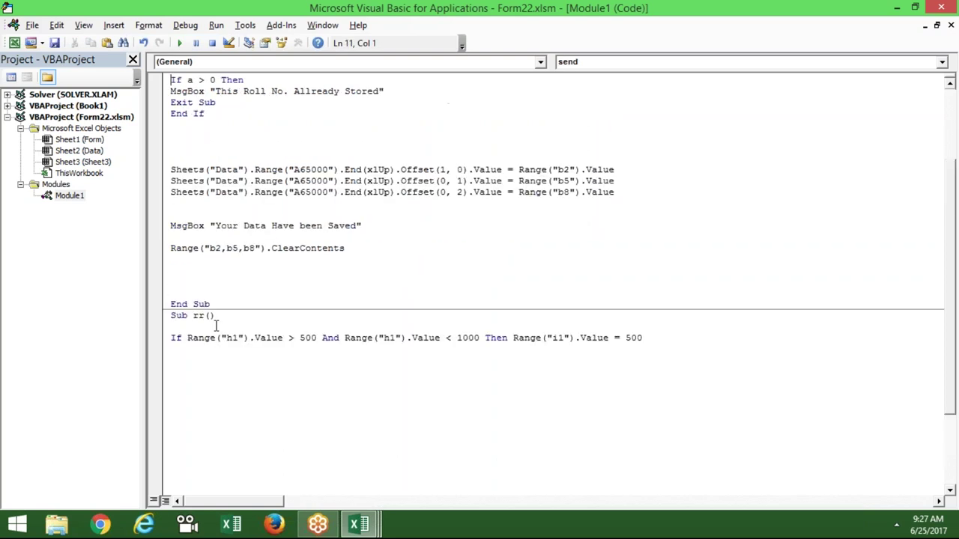
key("Up")
key("Up")
key("Up")
left_click_drag(172, 136, 167, 173)
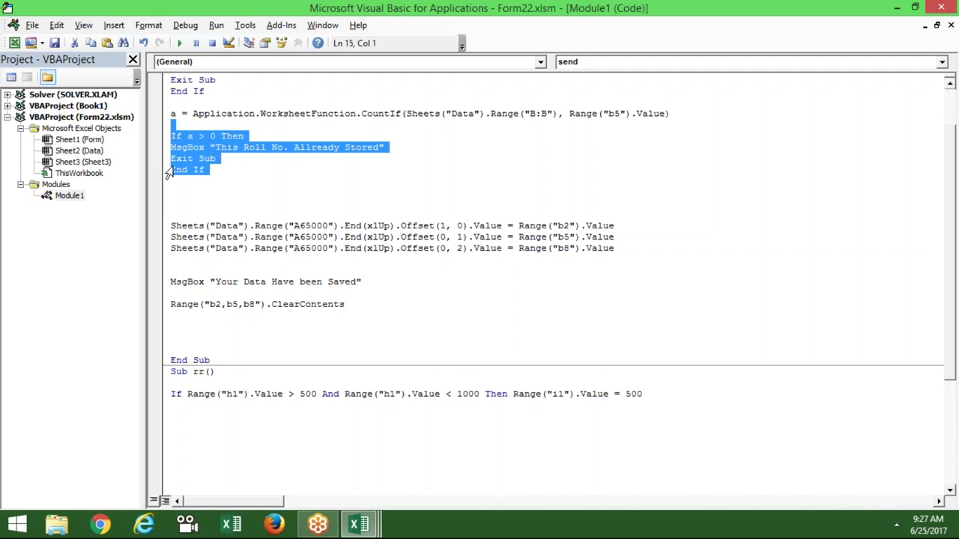
left_click(173, 393)
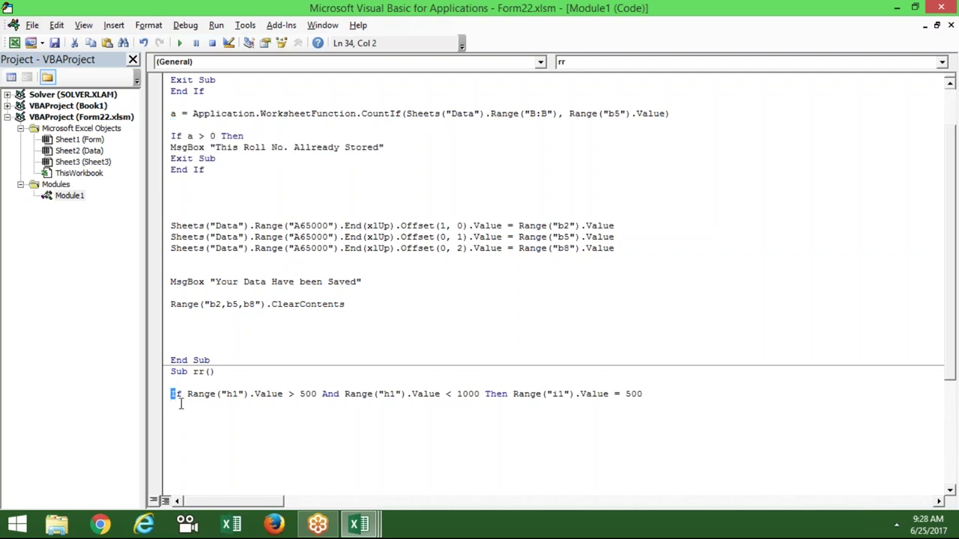
key("shift+Down")
left_click(211, 421)
left_click_drag(514, 393, 651, 393)
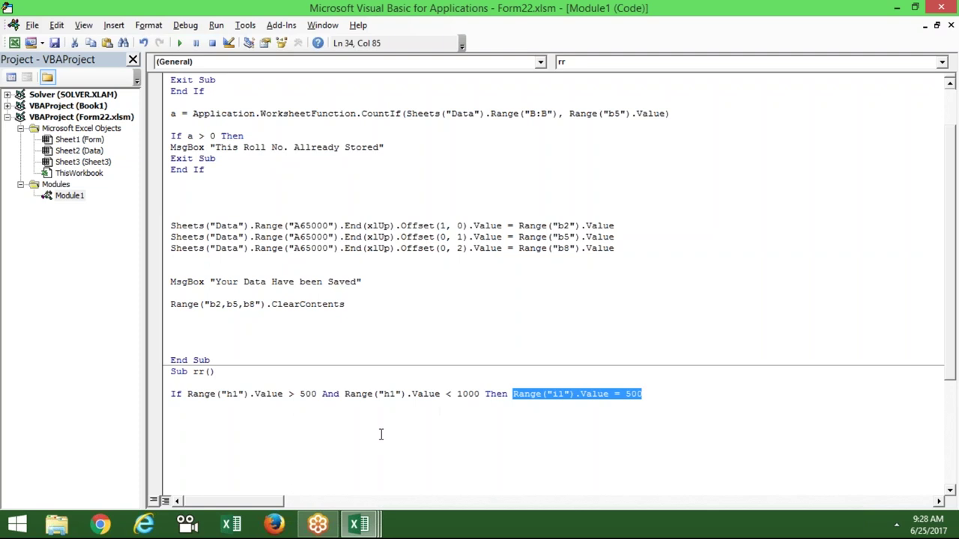
Toggle breakpoints on the duplicate-roll MsgBox line and the Exit Sub line
left_click(155, 147)
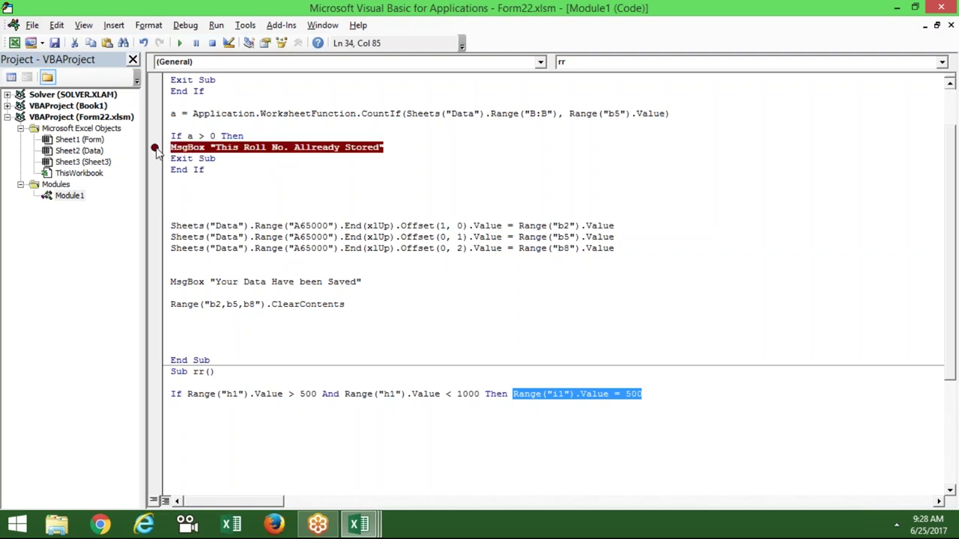
left_click(155, 158)
left_click(156, 148)
left_click(155, 147)
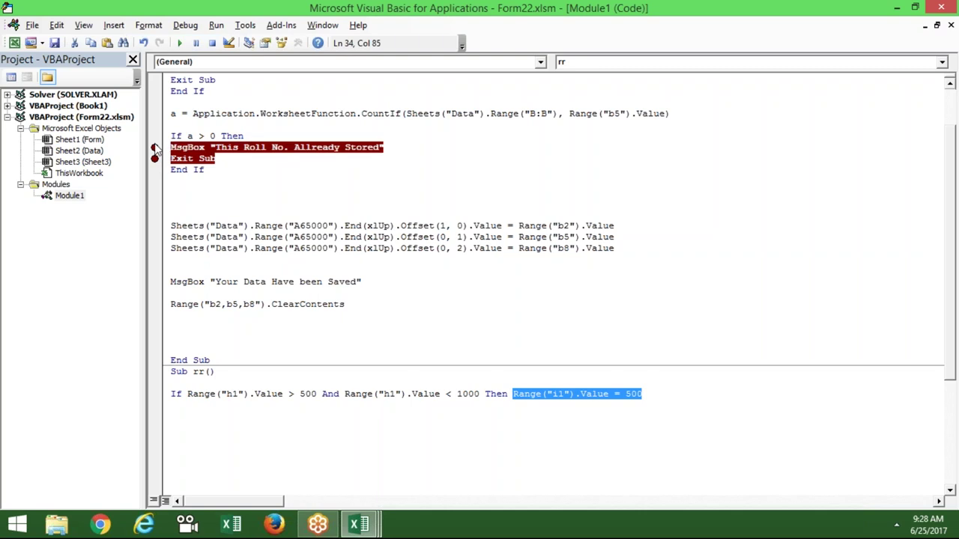
Highlight the lines inside the If a > 0 block, then switch to the workbook's form
left_click(253, 136)
left_click_drag(277, 136, 368, 149)
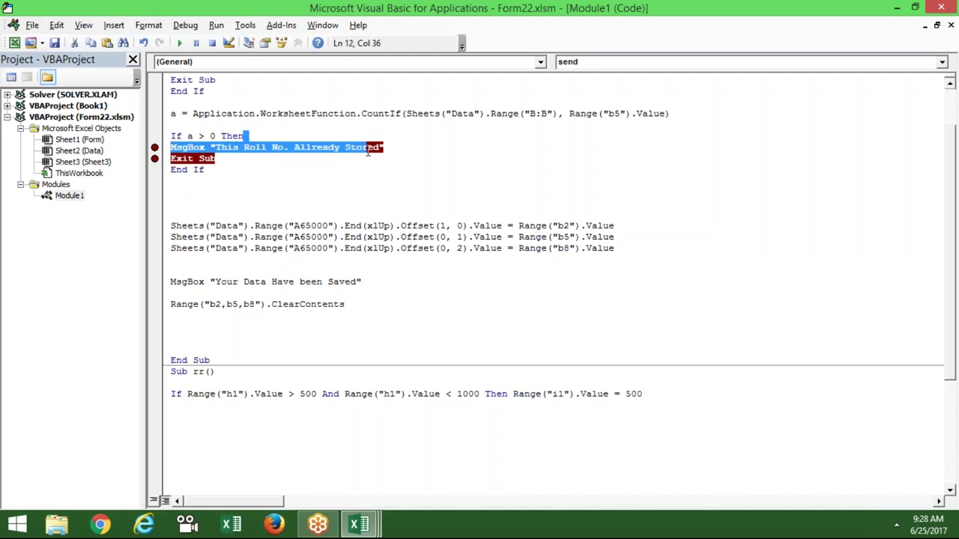
left_click(214, 415)
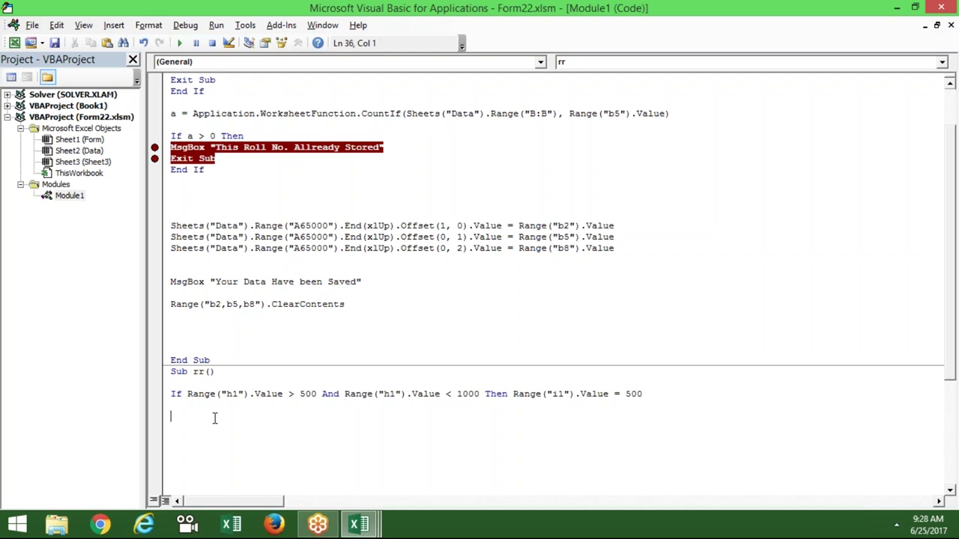
key("alt+F11")
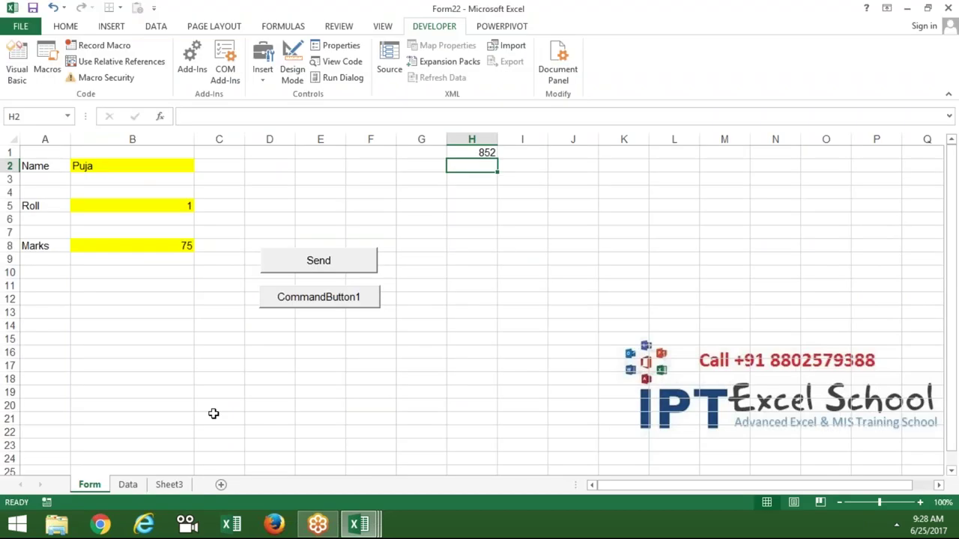
Check that H1 holds 852, then change the rr line's I1 value from 500 to 5000
left_click(488, 153)
key("alt+F11")
left_click(188, 393)
left_click_drag(188, 393, 489, 397)
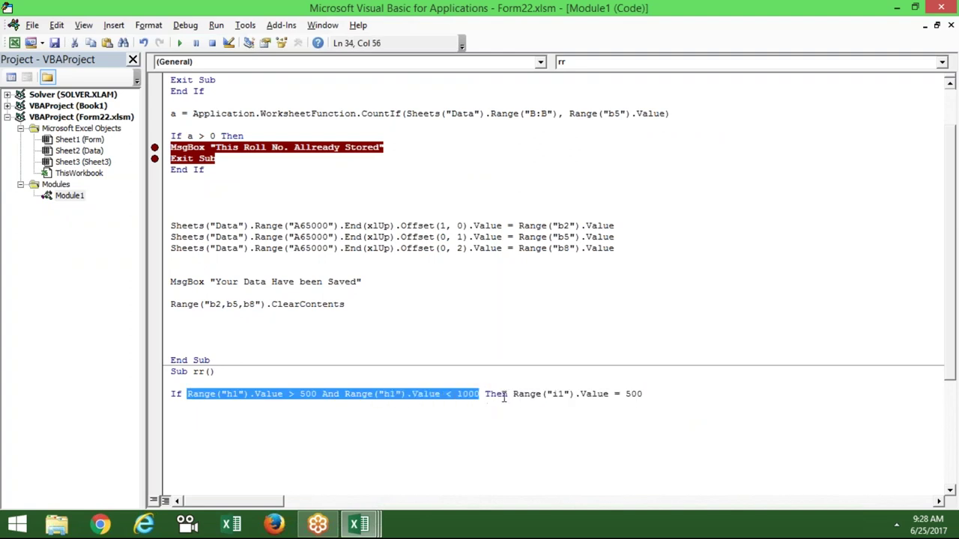
left_click_drag(514, 393, 634, 396)
left_click(634, 394)
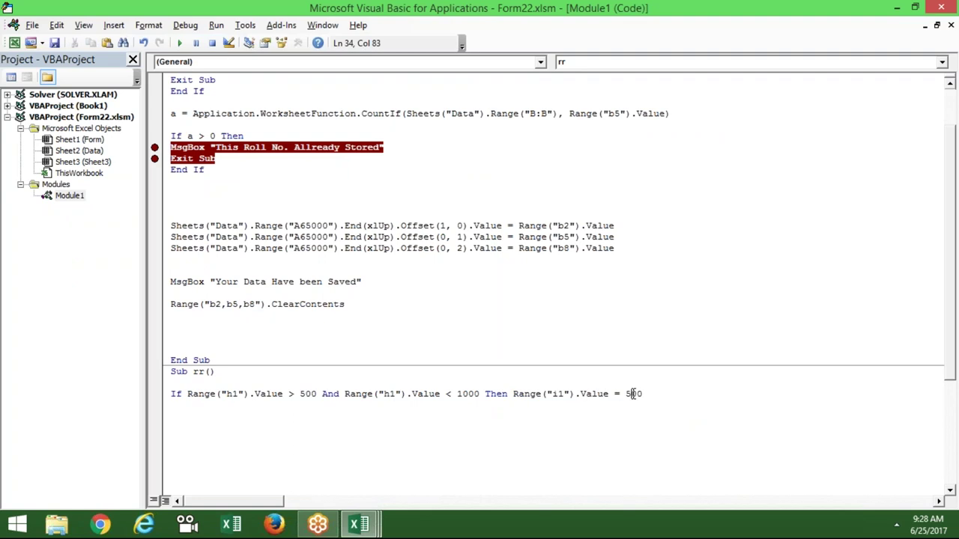
type("0")
key("Down")
key("Down")
Move the I1 = 5000 assignment onto its own line and add an Else line below it
left_click(514, 395)
key("Return")
key("Down")
type("e")
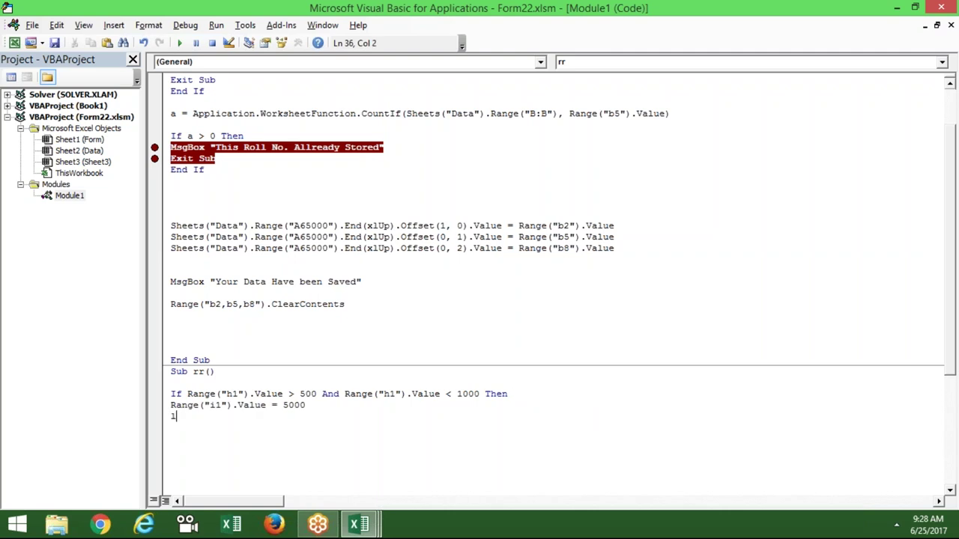
type("lse")
key("Return")
Copy the assignment under Else, change it to 500, and close the block with End If
left_click(171, 417)
key("shift+Up")
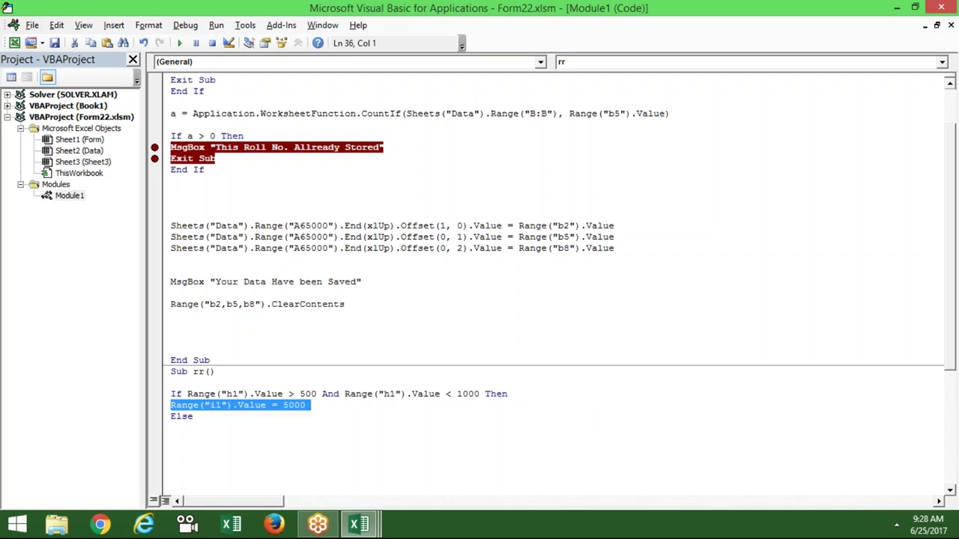
key("ctrl+c")
key("Down")
key("ctrl+v")
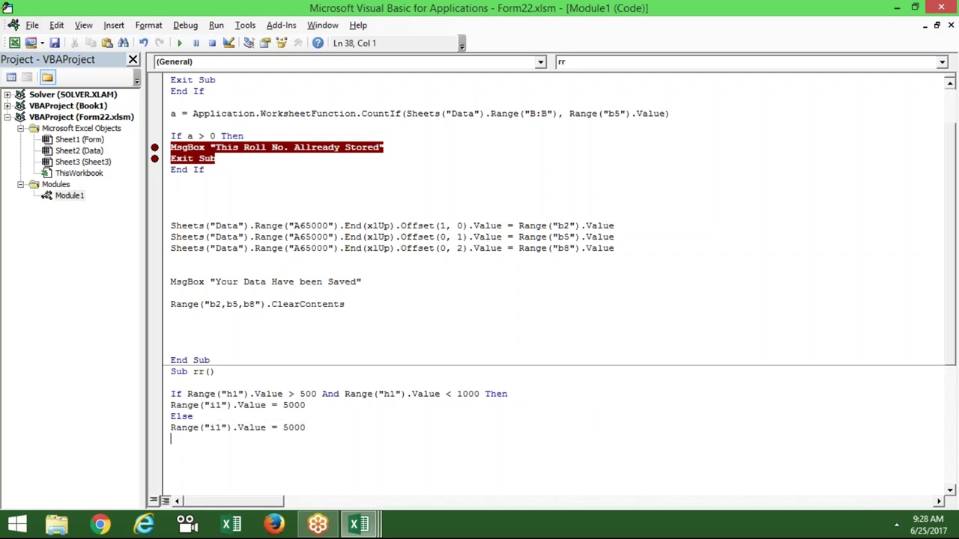
left_click(338, 432)
key("BackSpace")
key("Return")
type("end ")
type("if")
key("Return")
key("Return")
key("Return")
key("Return")
key("Return")
key("Return")
key("Return")
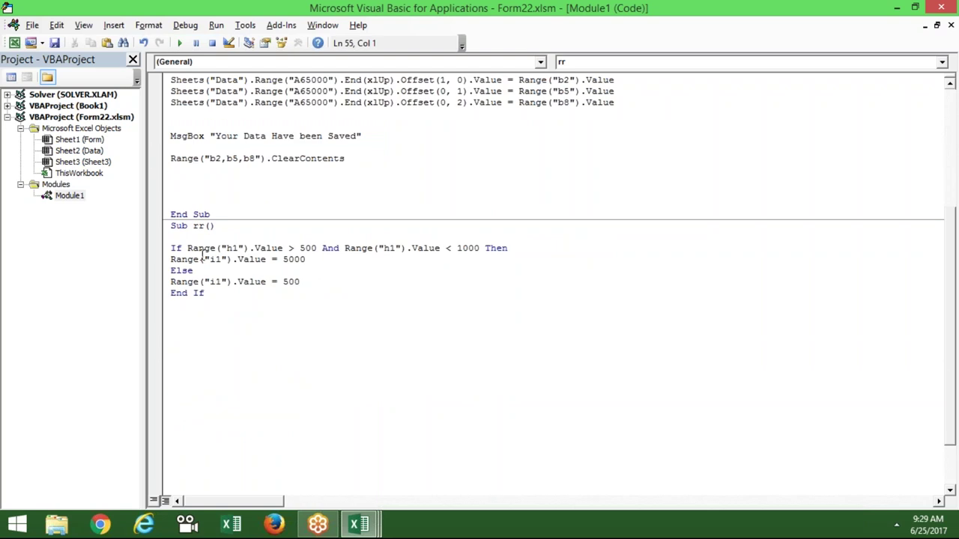
left_click(183, 251)
left_click_drag(202, 251, 247, 251)
mouse_move(307, 260)
left_mouse_down()
mouse_move(178, 262)
mouse_move(306, 283)
left_mouse_up()
left_click(177, 262)
left_click(222, 302)
double_click(336, 253)
left_click(787, 101)
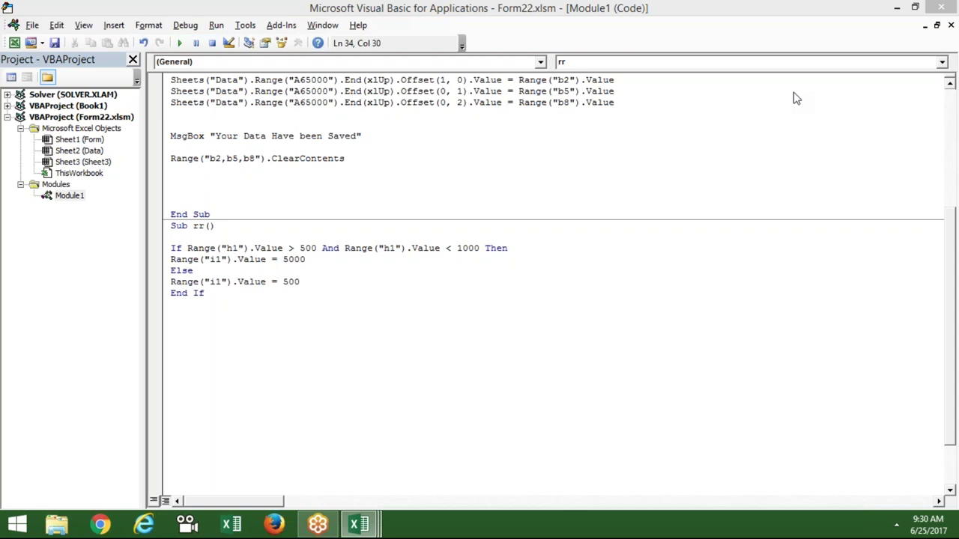
left_click(384, 323)
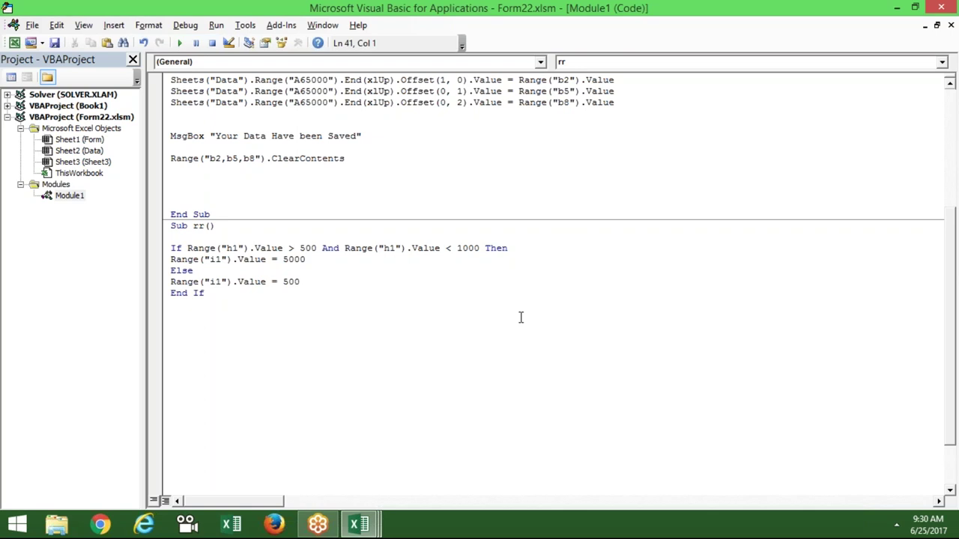
left_click(548, 320)
Type 85 into G1 on the Form sheet, check H1 and I1, then return to the rr code
key("alt+Tab")
left_click(521, 150)
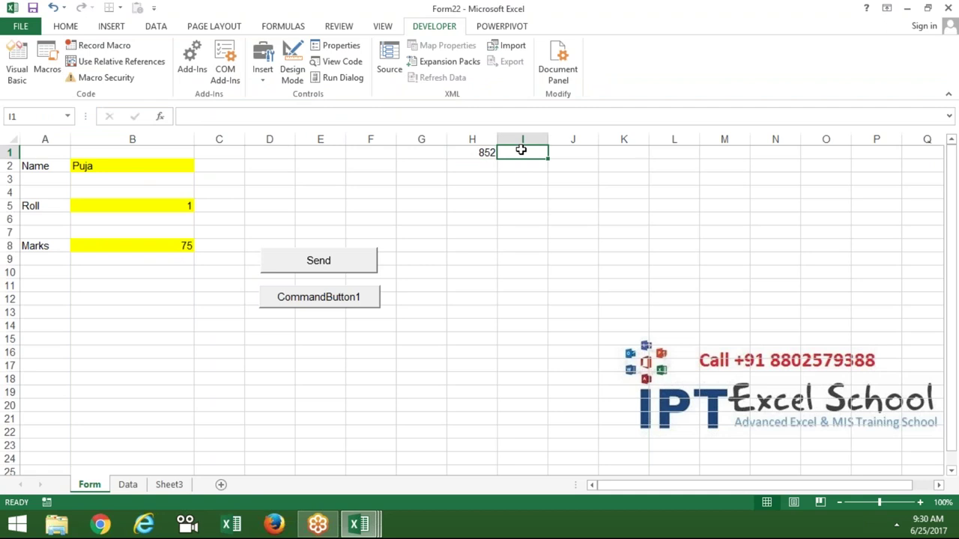
left_click(416, 148)
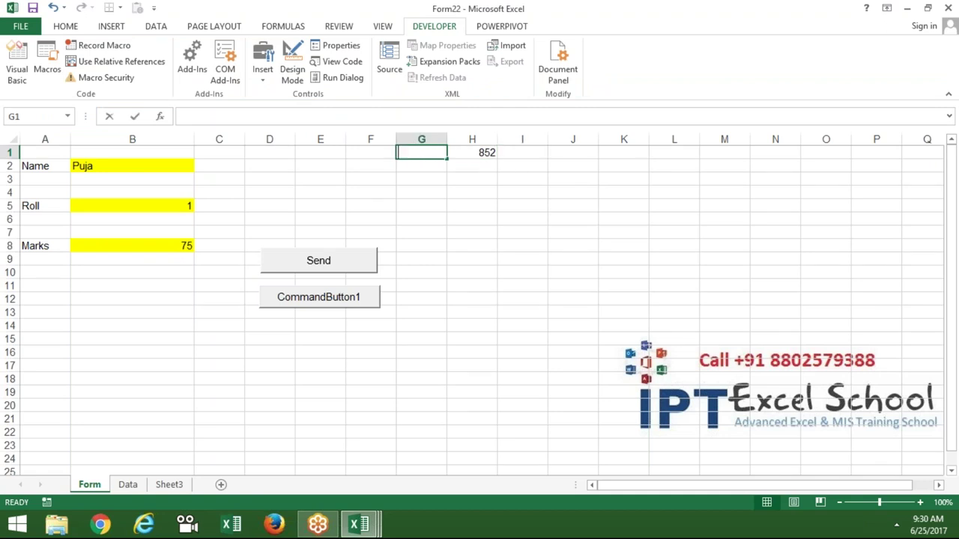
type("85")
key("Return")
key("Up")
left_click(454, 166)
left_click(472, 153)
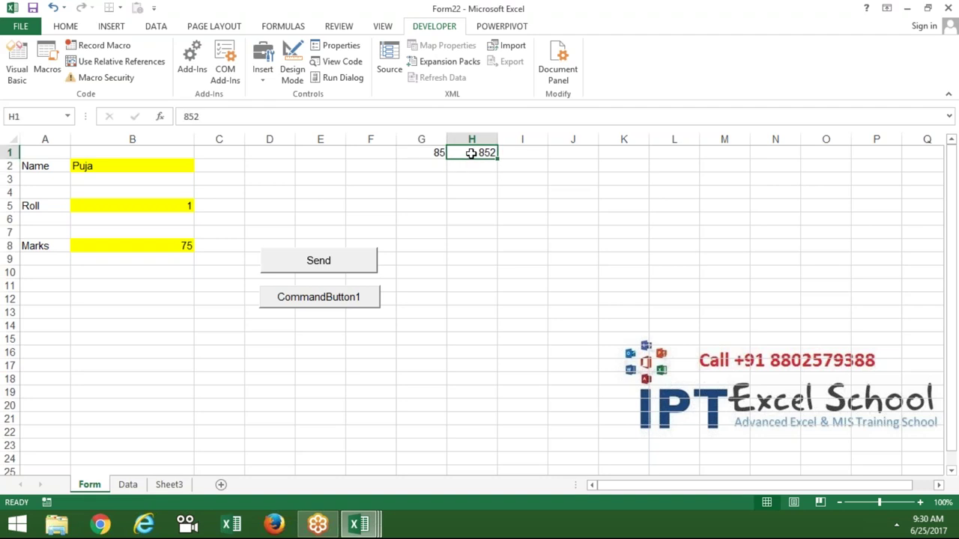
left_click(500, 152)
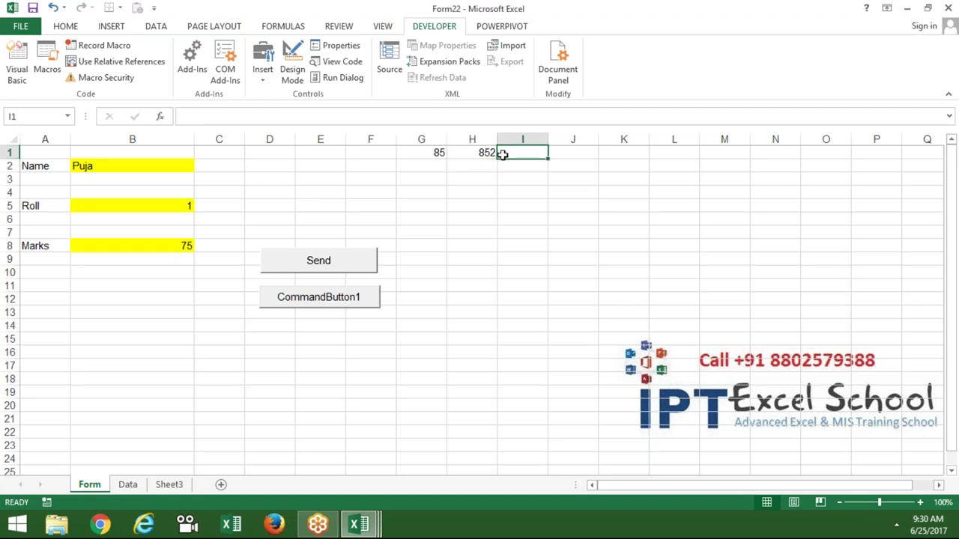
key("alt+F11")
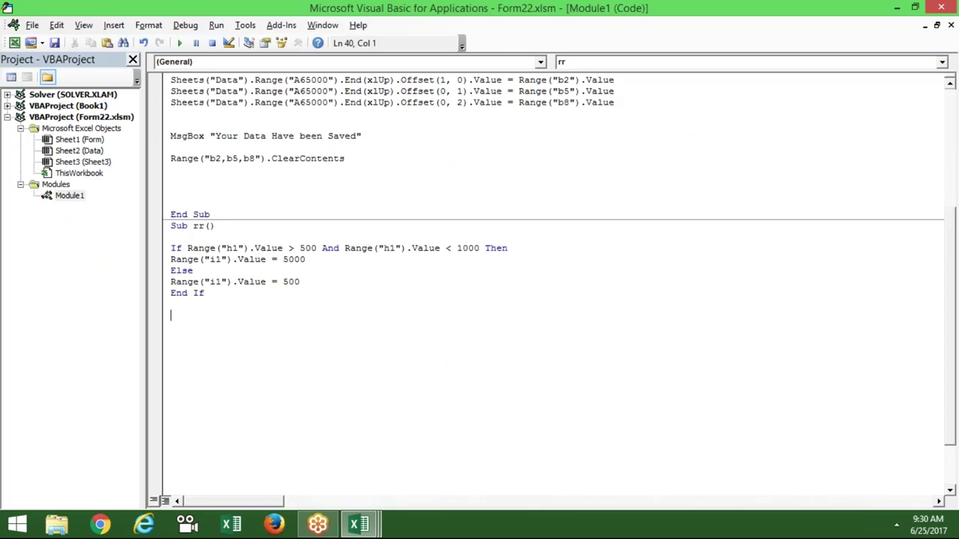
Add the outer line If Range("g1").Value > 50 Then below End If, fixing the Thenn typo
left_click(367, 248)
left_click(220, 334)
type("if range(")
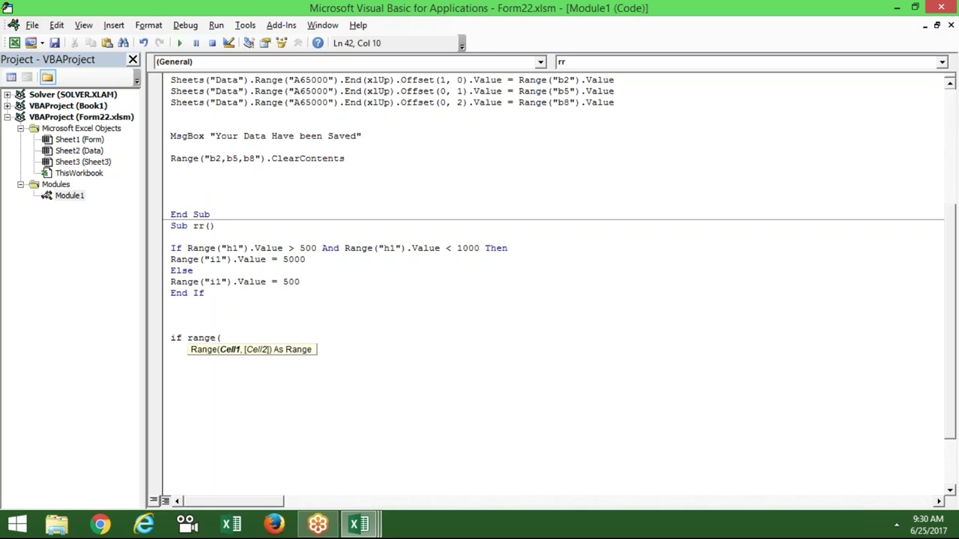
type("\"")
type("g1\").valu")
key("Tab")
type(">50 thenn")
key("Return")
key("Return")
key("End")
key("BackSpace")
key("Return")
key("Return")
Add an indented inner If Range("H1").Value > 500 Then and begin a Range line
key("Tab")
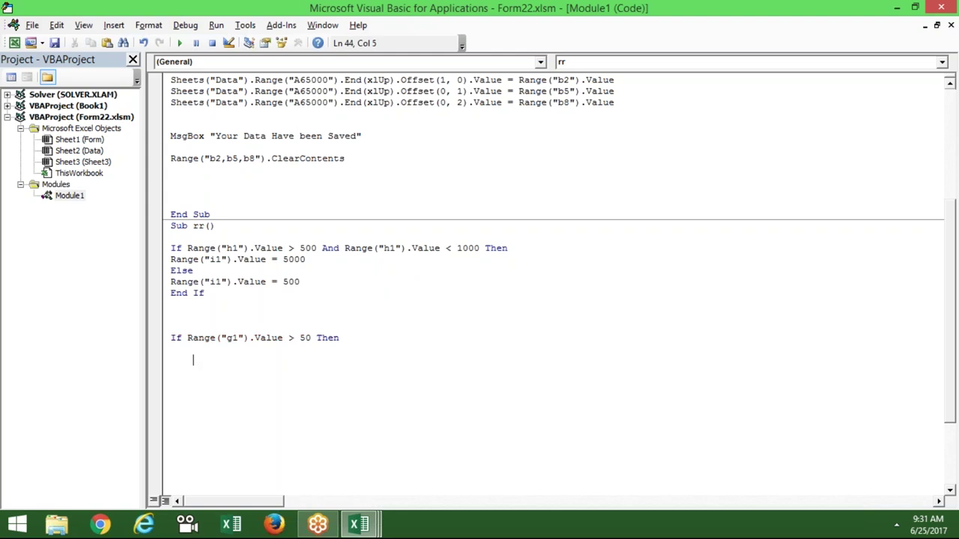
type("if ")
type("range(\"H1\"")
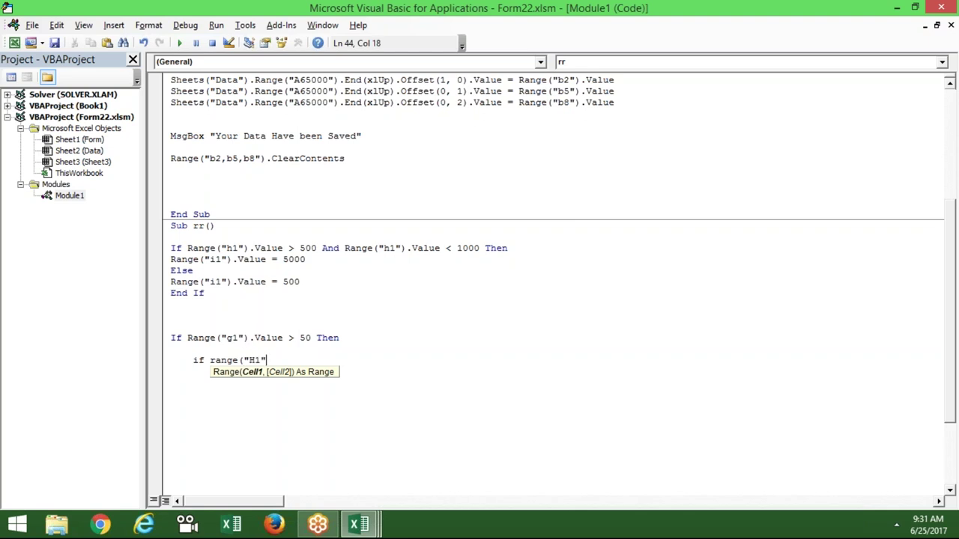
type(").v")
key("Down")
key("Tab")
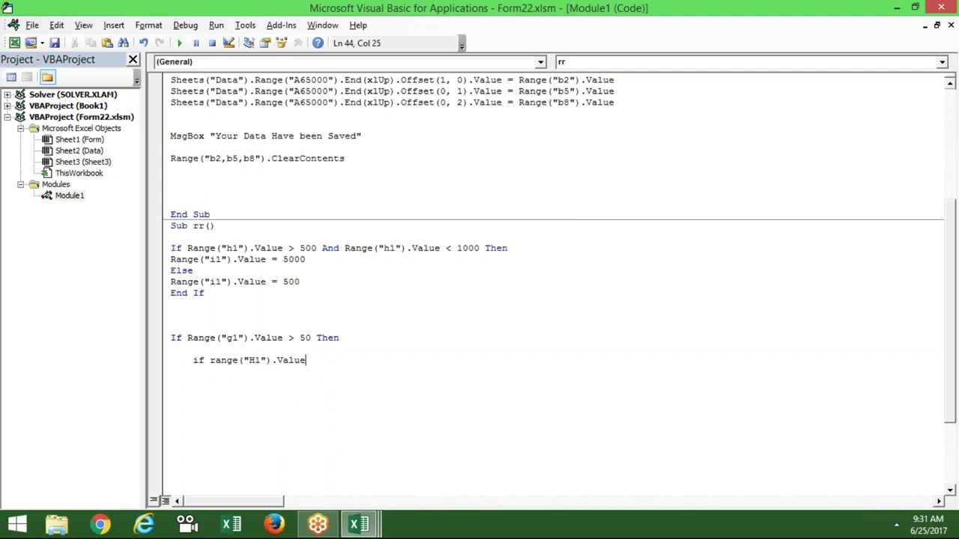
type("> ")
type("500 then")
key("Return")
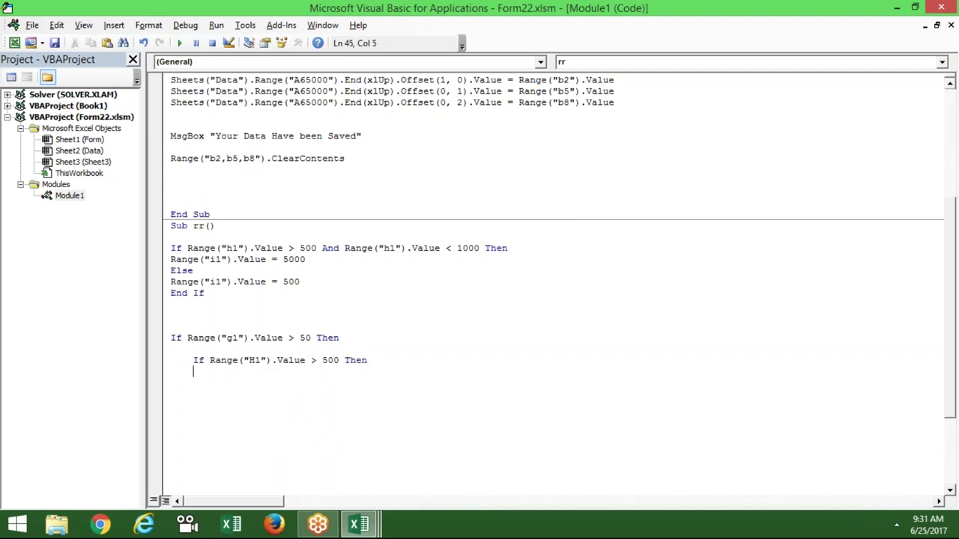
type("range(")
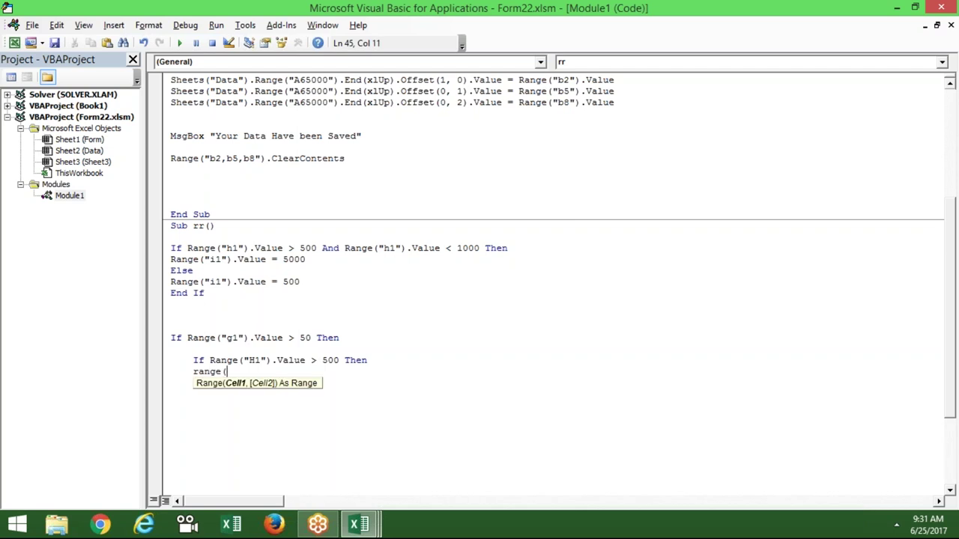
type("\"")
Complete Range("i1").Value = 5000 and close the inner block with End If
type("a")
key("BackSpace")
type("i")
type("1\"")
type(").v")
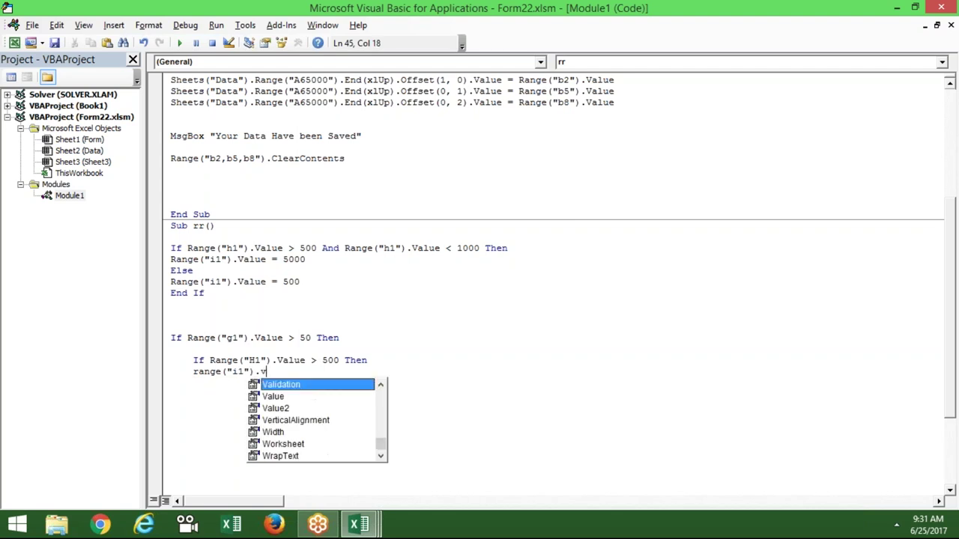
key("Down")
key("Tab")
type("=5000")
key("Return")
type("end if")
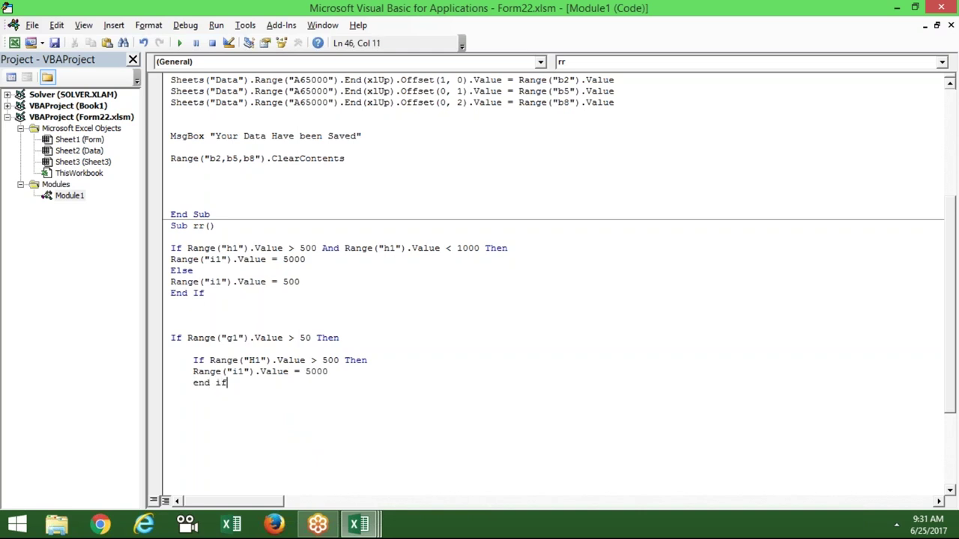
key("Return")
Add the outer End If below the inner block
key("Return")
key("Return")
key("BackSpace")
type("if")
key("BackSpace")
key("BackSpace")
key("BackSpace")
type("end ")
type("if")
key("Return")
key("Up")
Insert the outer Else between the inner End If and the outer End If
left_click(170, 394)
type("el")
type("se")
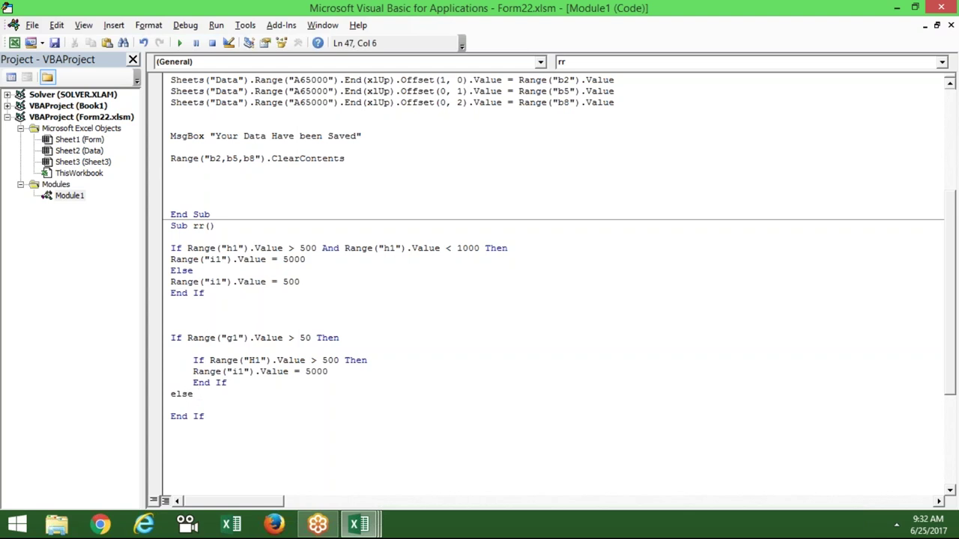
key("Return")
key("Up")
Add blank lines and an inner Else after the I1 = 5000 assignment
key("Up")
key("Right")
key("Right")
key("Right")
key("Right")
key("Right")
key("Right")
key("Right")
key("Right")
key("Right")
key("Return")
key("Return")
key("Up")
key("Up")
key("Up")
key("Return")
key("Down")
key("Return")
key("Up")
type("else")
key("Return")
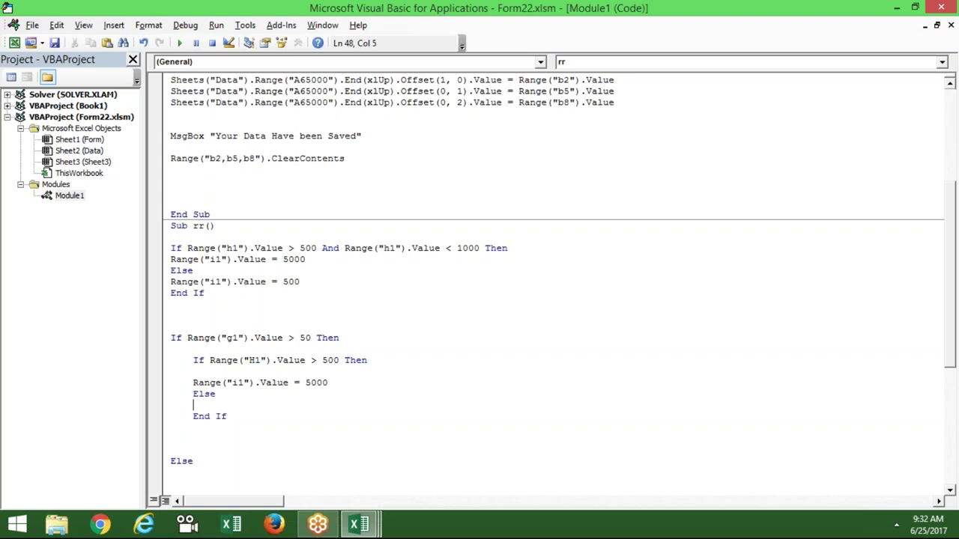
Highlight the outer and inner If and Else keywords to show the nesting structure
double_click(204, 394)
left_click(198, 360)
double_click(175, 338)
double_click(179, 461)
left_click(172, 349)
double_click(195, 360)
left_click(193, 360)
Insert blank lines above the outer End If, then switch to the Excel workbook
key("Down")
key("Down")
key("Down")
key("Down")
key("Down")
key("Down")
key("Down")
key("Down")
key("Down")
key("Down")
key("Up")
key("Up")
key("Up")
key("Up")
key("Up")
key("Up")
key("Up")
key("Home")
key("Return")
key("Return")
key("Return")
key("Up")
key("Up")
key("Up")
key("Up")
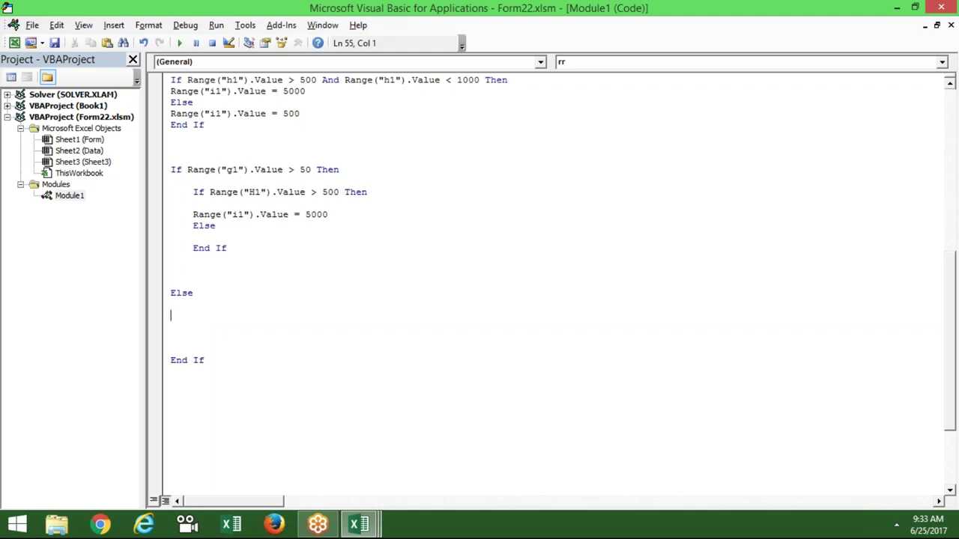
key("alt+F11")
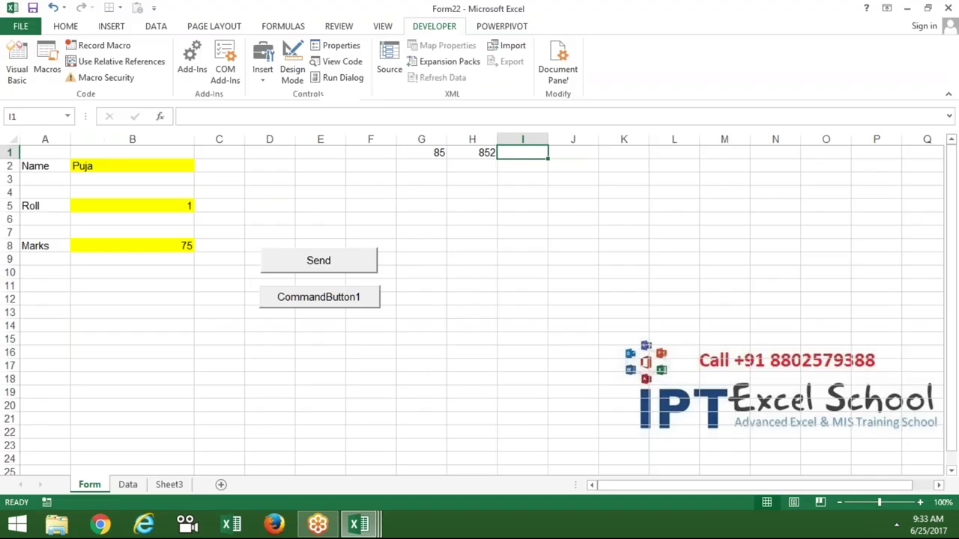
Change H1 from 852 to 85 and clear the value from G1
double_click(472, 152)
key("BackSpace")
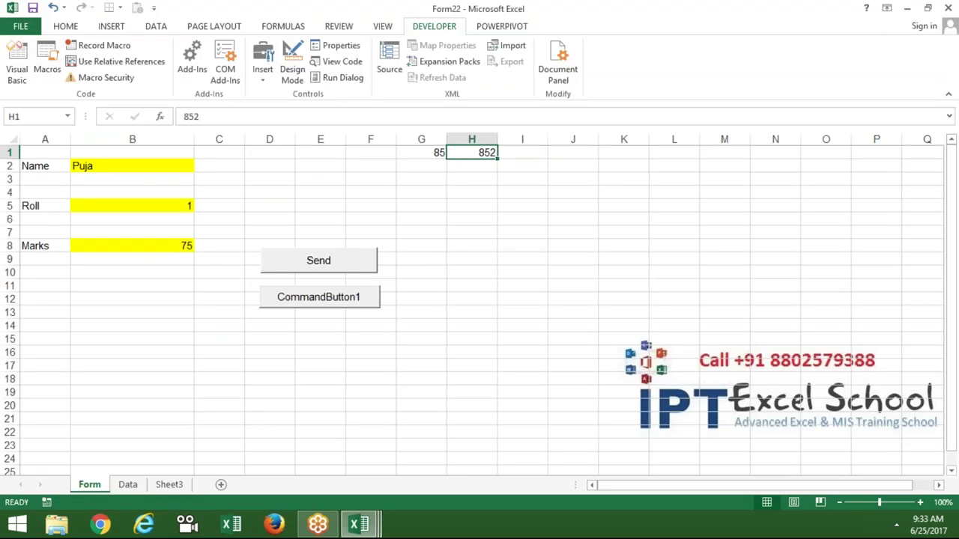
left_click(370, 152)
left_click(422, 152)
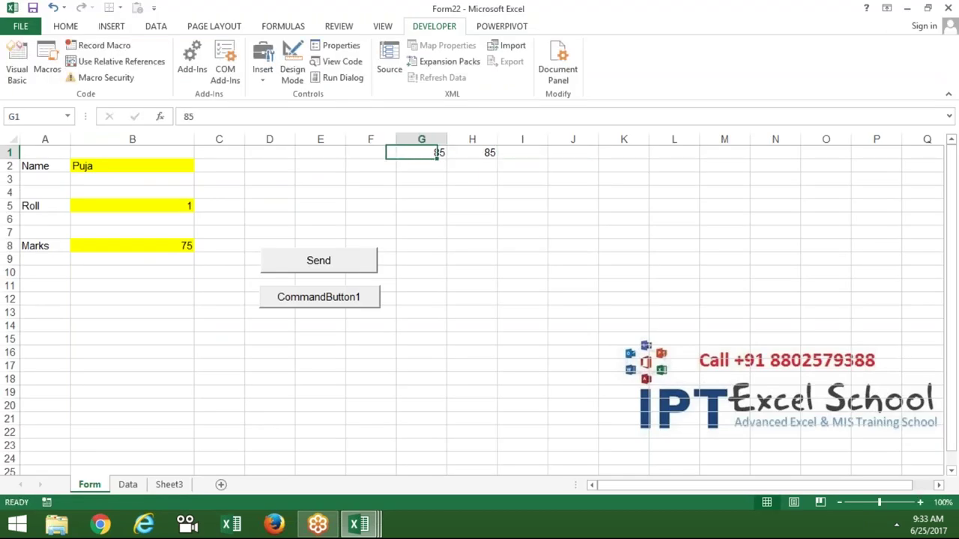
key("Delete")
Enter the mark ranges 0-40, 41-80 and 81-100 in cells I3:I5
left_click(573, 153)
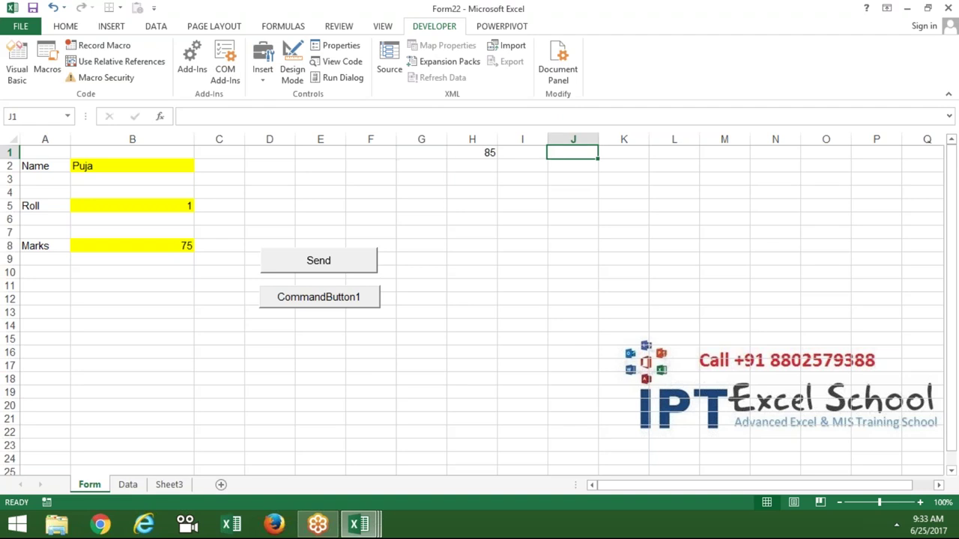
left_click(573, 179)
left_click(523, 179)
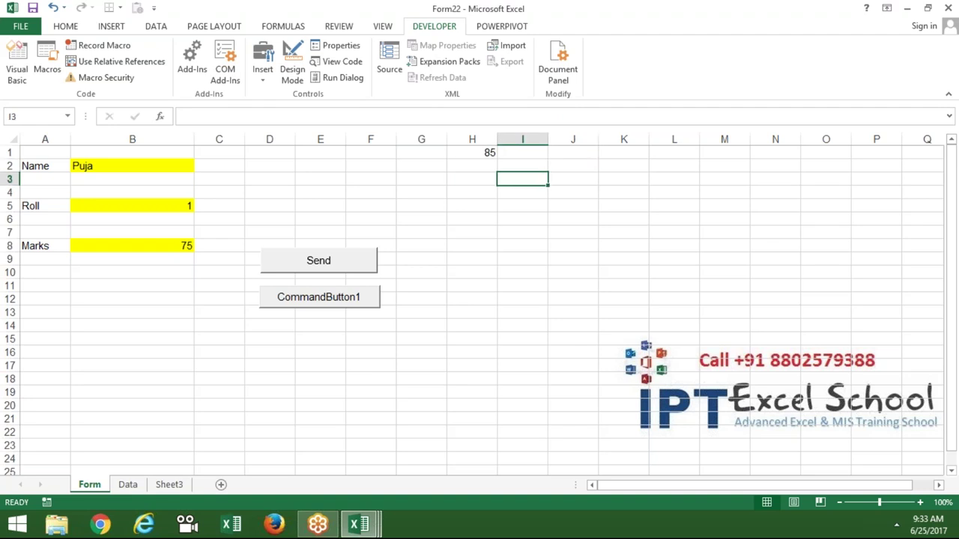
type("0-40")
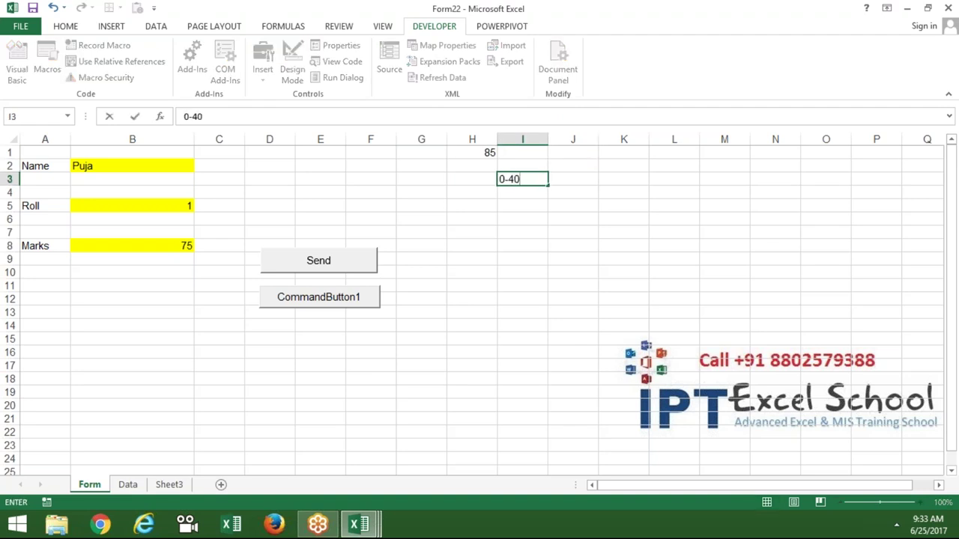
key("Return")
type("4")
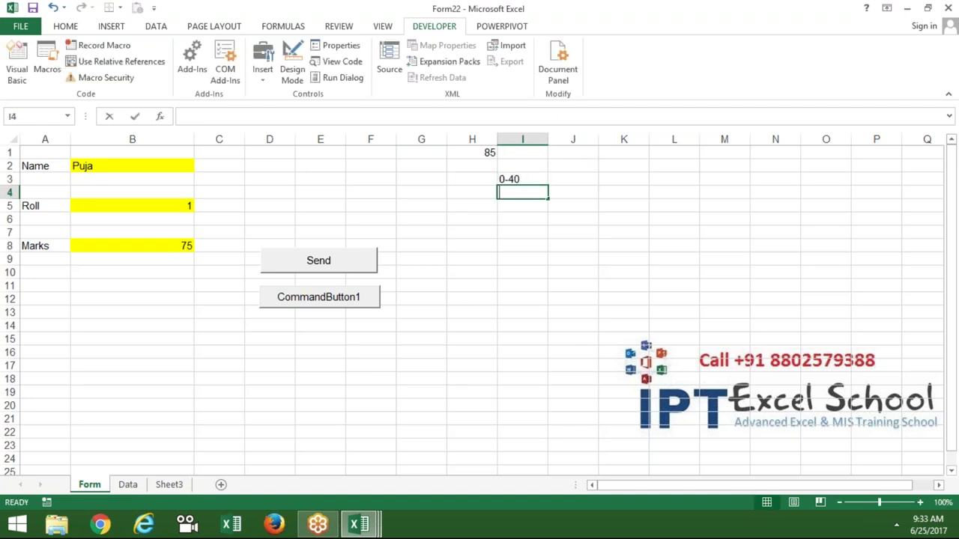
type("1-80")
key("Return")
key("Return")
left_click(523, 205)
type("81-100")
key("Return")
Return to the VBA editor with the cursor below the last End If
key("alt+F11")
key("Down")
key("Down")
key("Down")
key("Down")
key("Down")
key("Down")
key("Up")
key("Up")
key("Up")
left_click(171, 372)
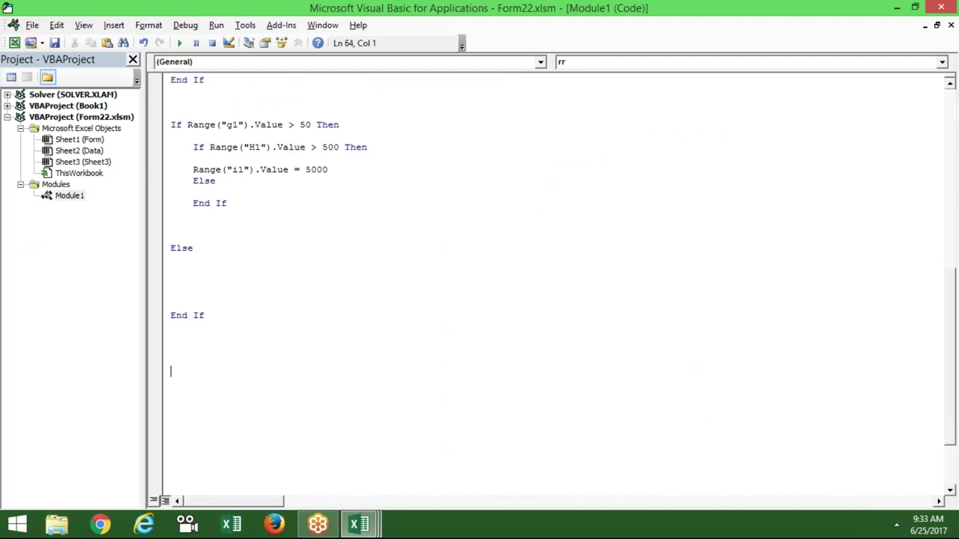
Below the last End If, add the line s = Range("h1").Value
key("Up")
type("if")
key("BackSpace")
key("BackSpace")
key("BackSpace")
type("s=range(")
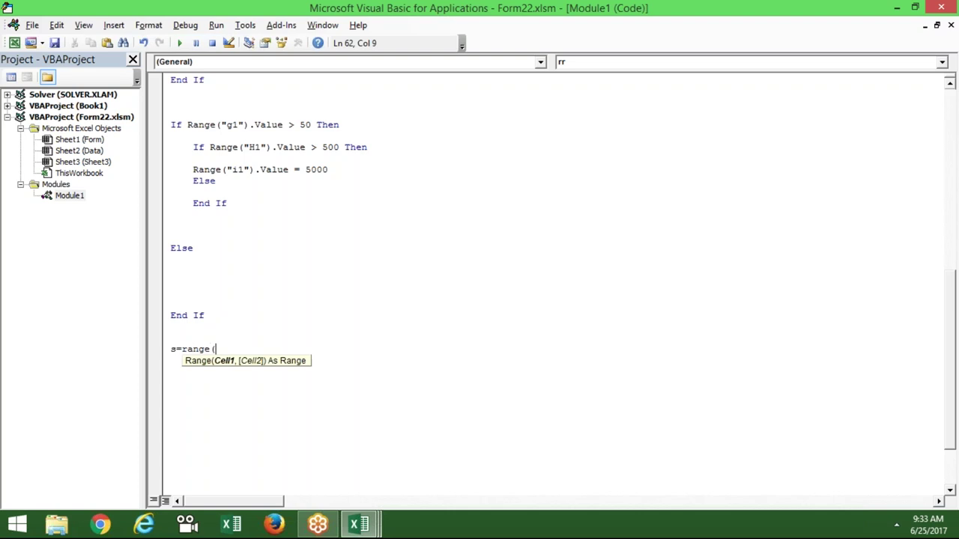
type("\"A")
key("BackSpace")
type("h1\").")
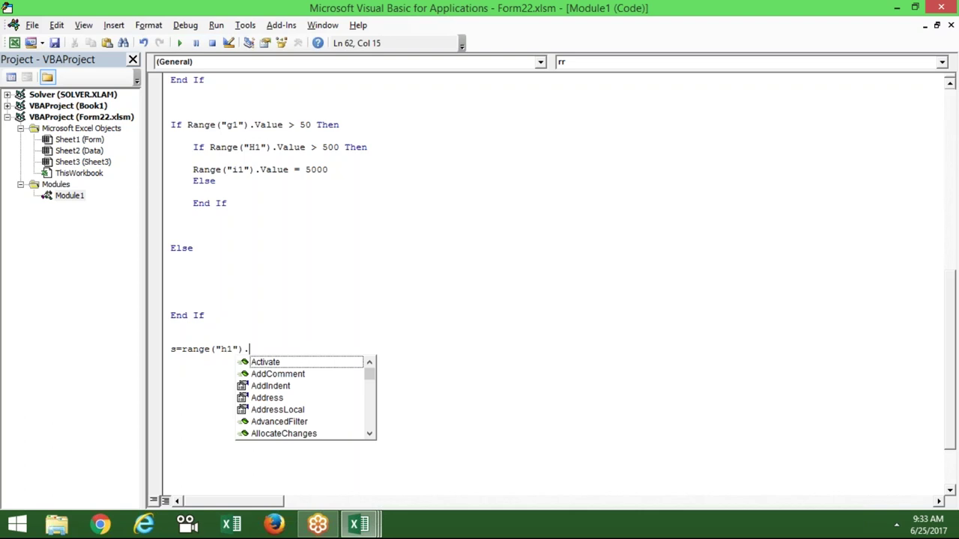
type("v")
key("Down")
key("Tab")
key("Return")
key("Return")
Add If s <= 40 Then with an indented r = 500 beneath it
type("if ")
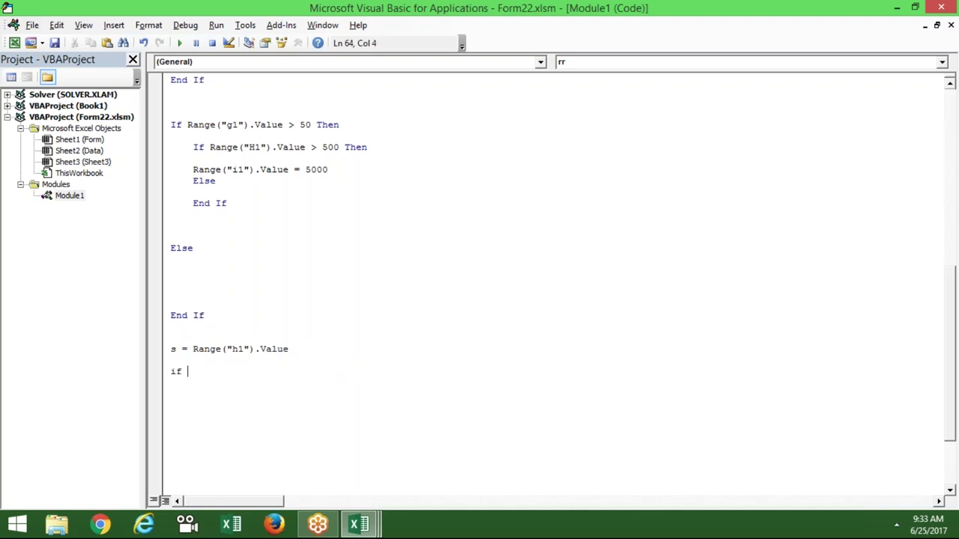
type("s")
type("<=4")
key("Return")
key("Return")
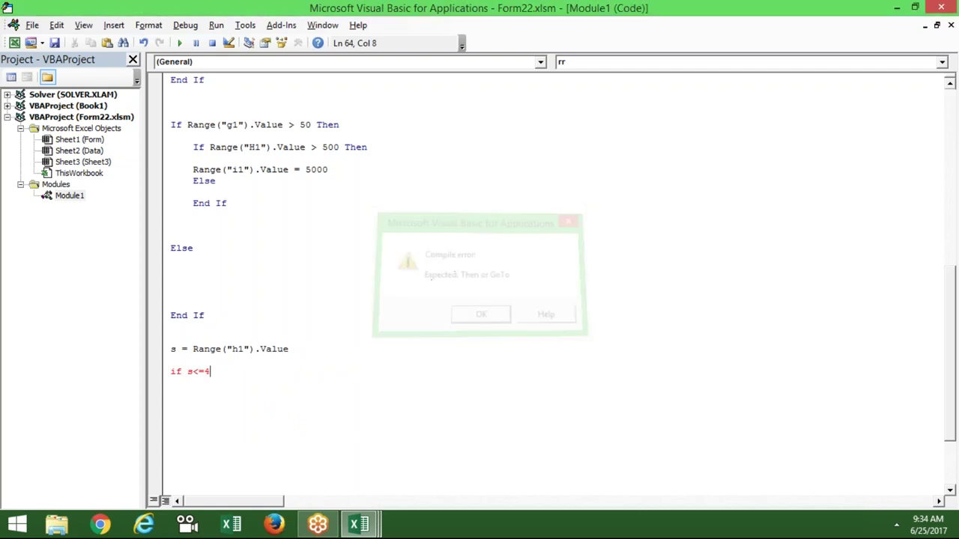
type("0 t")
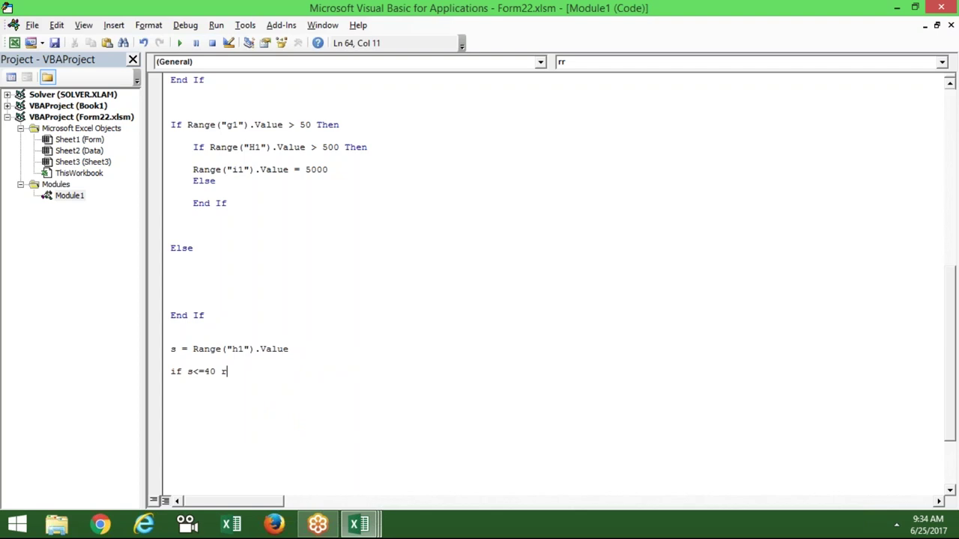
type("hen")
key("Return")
key("Return")
key("Tab")
type("r = 500")
key("Return")
Start the next branch with the line 'esleif s<=80 then', which contains a typo
key("Return")
key("Down")
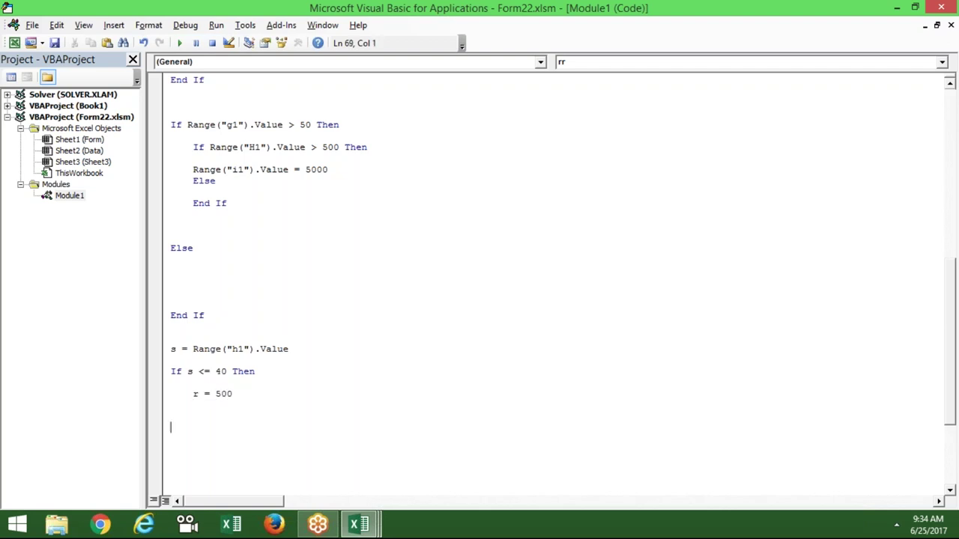
key("Down")
key("Up")
type("esle")
type("if s")
type("<")
type("=80 then")
key("Return")
key("Return")
Correct 'esleif' to ElseIf s <= 80 Then and set r = 1000 under it
left_click(236, 428)
key("Left")
key("Left")
key("Left")
key("Left")
key("Left")
key("Left")
key("Left")
key("Left")
key("Delete")
key("Left")
type("l")
key("Down")
key("Return")
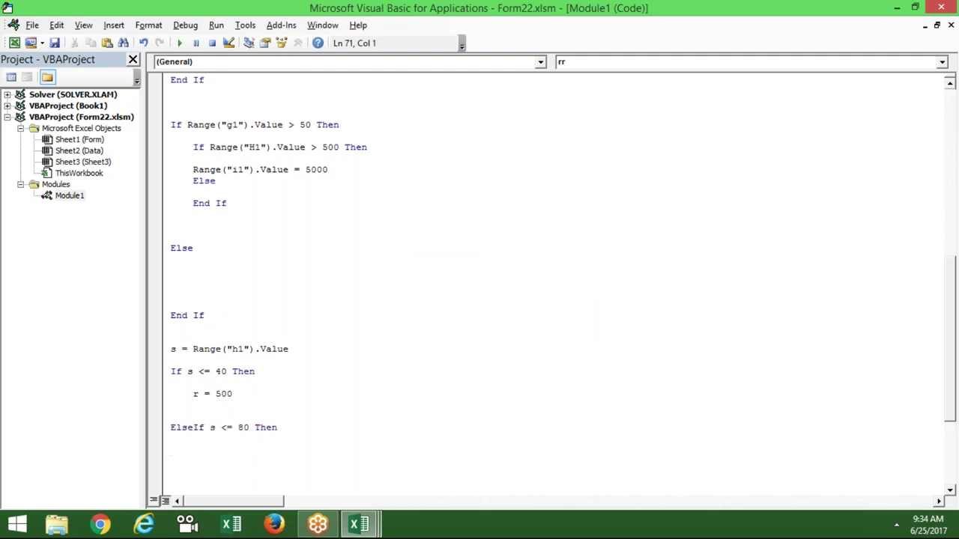
type("r = 1000")
key("Return")
key("Return")
Add ElseIf s <= 100 Then with r = 2000, closing the chain with End If
type("else")
type("if ")
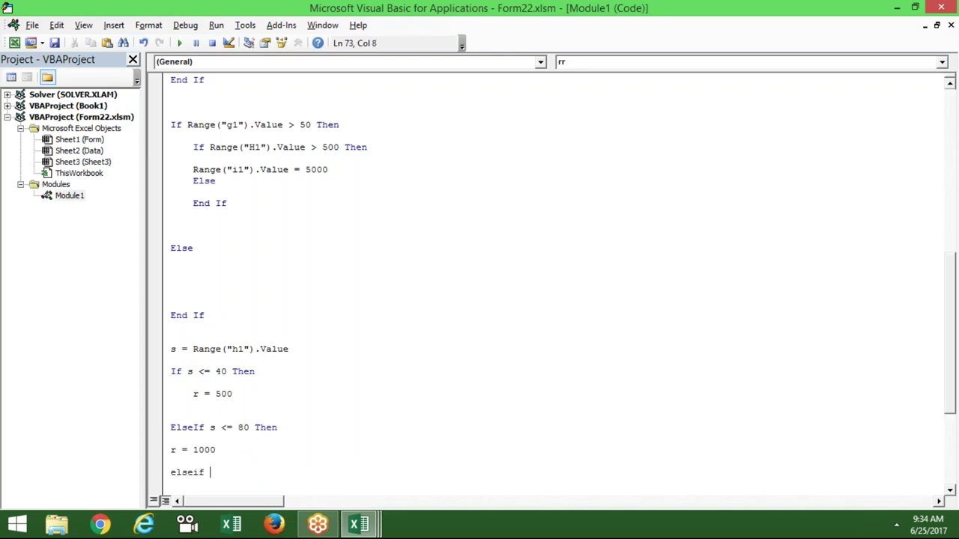
type("s")
type("<=100")
key("Return")
key("Return")
type("then")
key("Return")
key("Return")
key("Return")
key("Return")
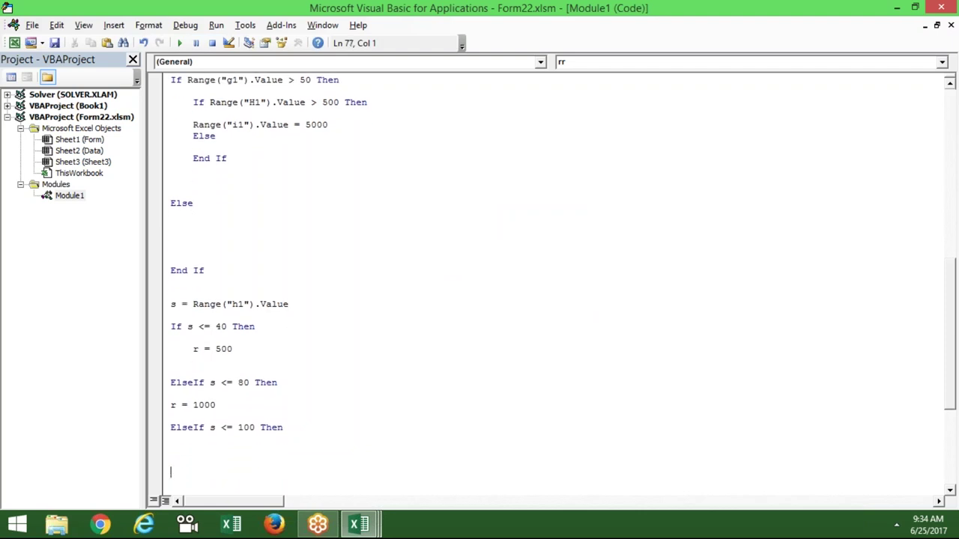
left_click(171, 461)
type("r = 2000")
key("Return")
key("Return")
type("end if")
key("Return")
key("Return")
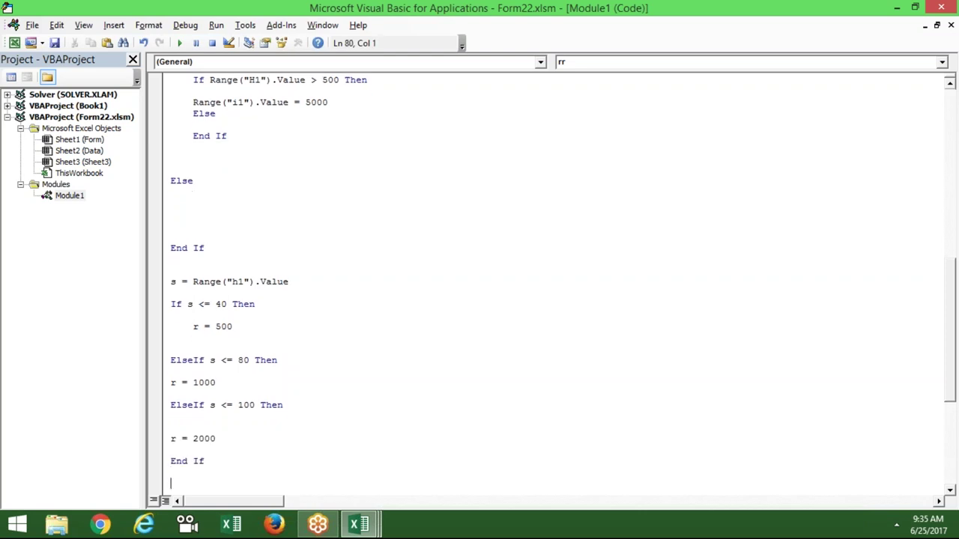
key("Return")
key("Return")
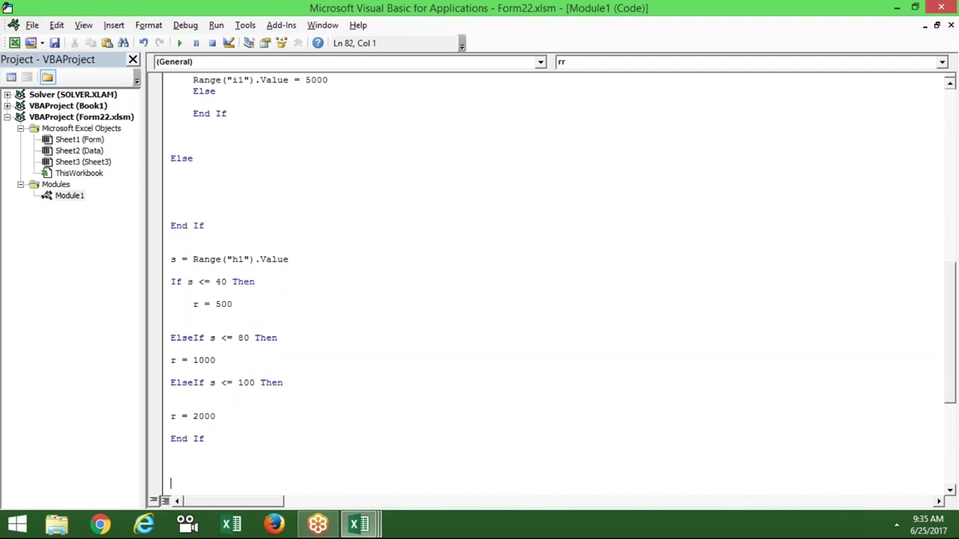
left_click(170, 313)
key("Up")
key("Up")
key("Up")
key("Up")
key("Up")
key("Up")
key("Up")
key("Up")
key("Up")
key("shift+Down")
key("Down")
key("Right")
key("Right")
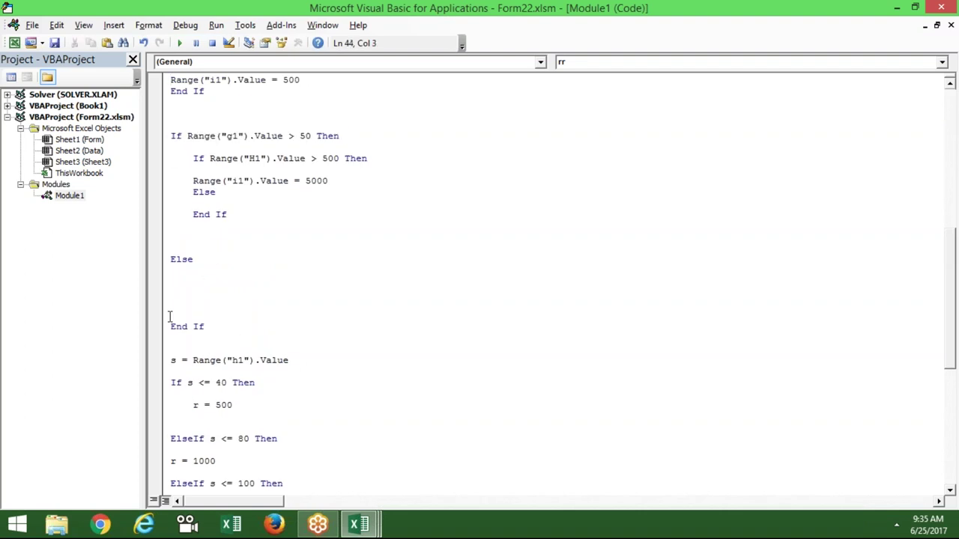
key("Down")
key("Down")
key("Down")
key("Down")
key("Down")
key("Down")
key("Down")
key("Down")
key("Down")
key("Down")
key("Down")
key("Down")
key("Down")
key("Down")
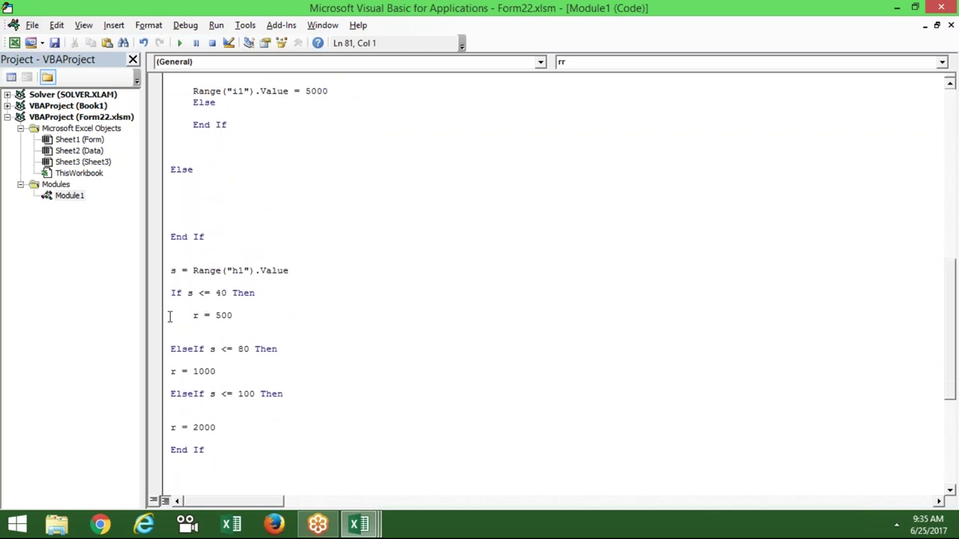
left_click(184, 297)
double_click(203, 295)
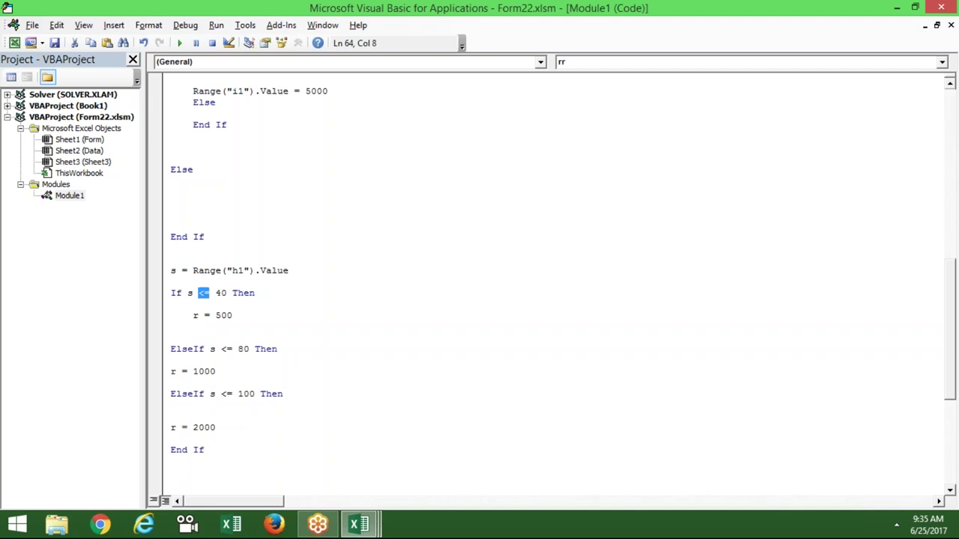
double_click(220, 318)
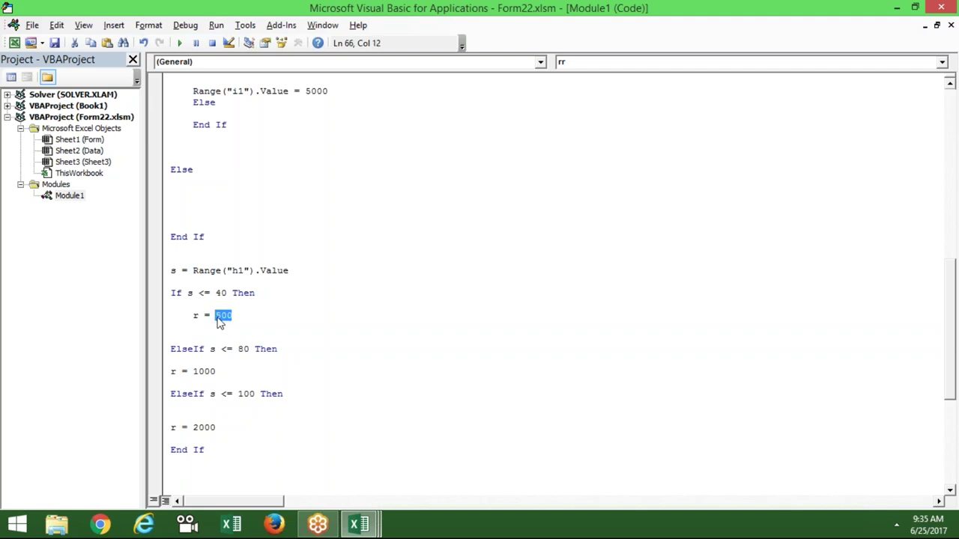
left_click(176, 339)
left_click(189, 293)
left_click_drag(189, 294, 230, 293)
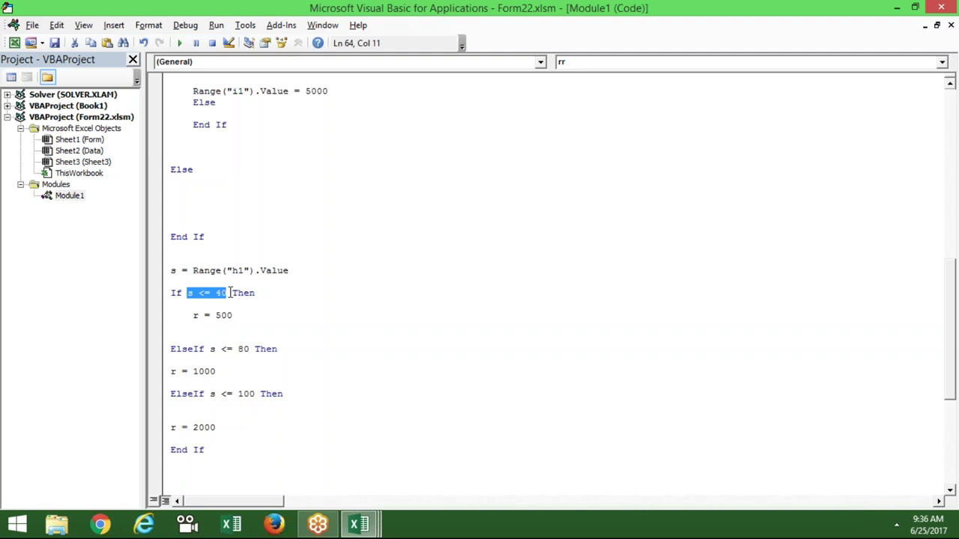
left_click_drag(177, 338, 211, 438)
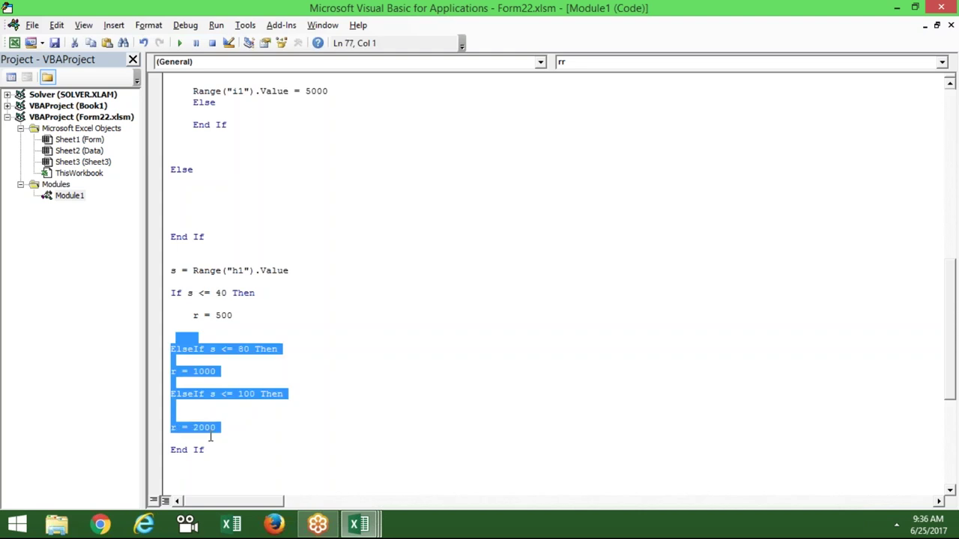
left_click(184, 305)
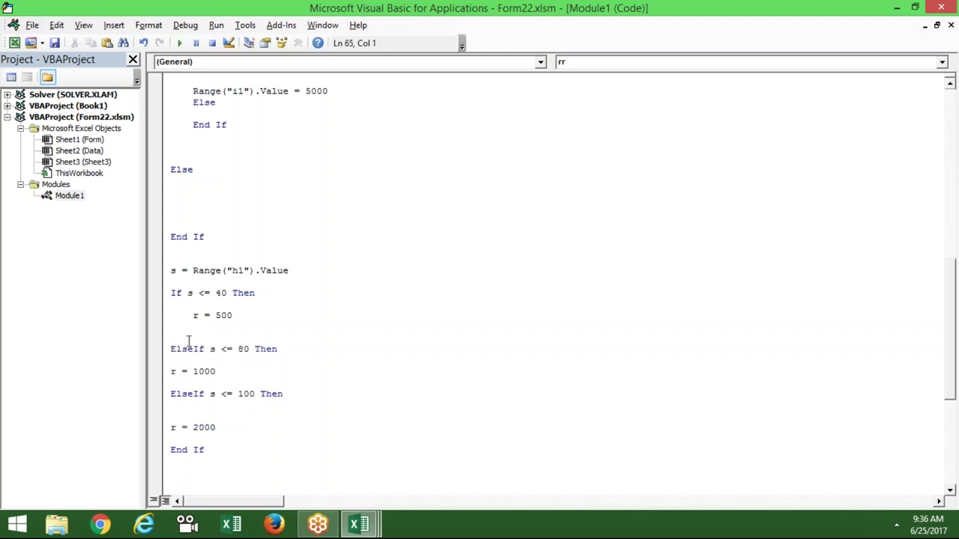
mouse_move(210, 349)
left_mouse_down()
mouse_move(246, 352)
mouse_move(172, 370)
mouse_move(248, 435)
left_mouse_up()
left_click(162, 395)
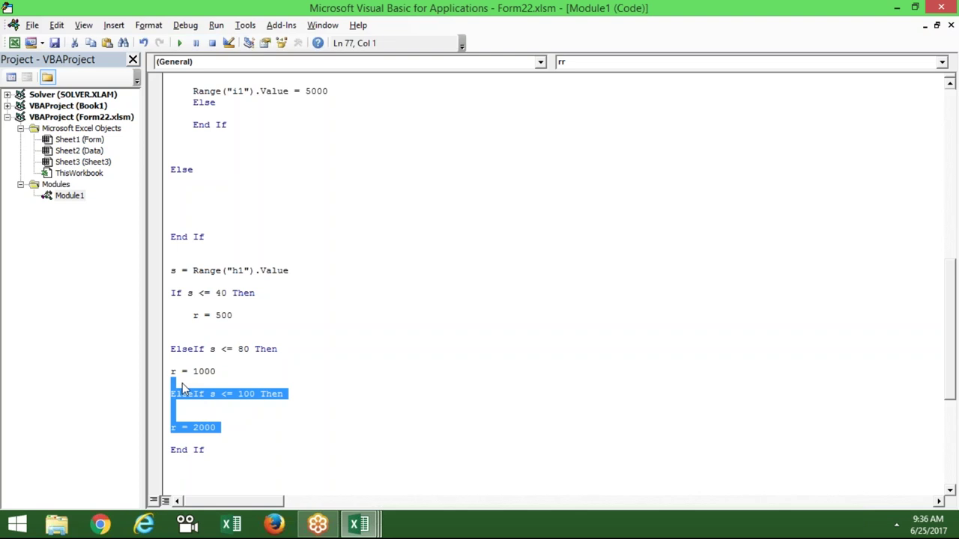
key("Down")
key("Down")
key("Down")
key("Down")
key("Down")
key("Down")
key("Up")
key("Up")
key("Up")
key("Up")
key("Up")
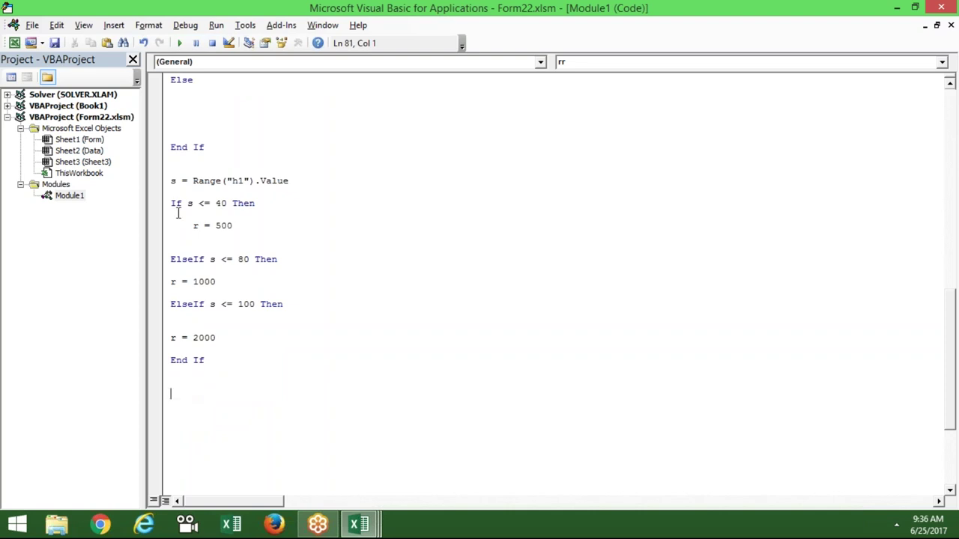
left_click(171, 182)
Copy the s = Range("h1").Value line below End If and start Select Case s
key("shift+End")
key("ctrl+c")
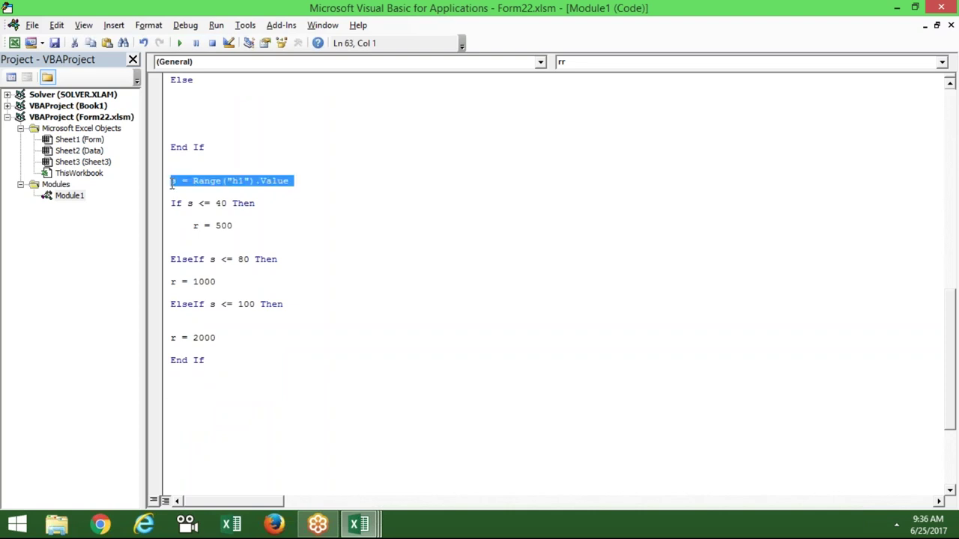
key("Down")
key("Down")
key("Down")
key("Down")
key("Down")
key("Down")
key("Down")
key("Down")
key("Down")
key("Return")
key("ctrl+v")
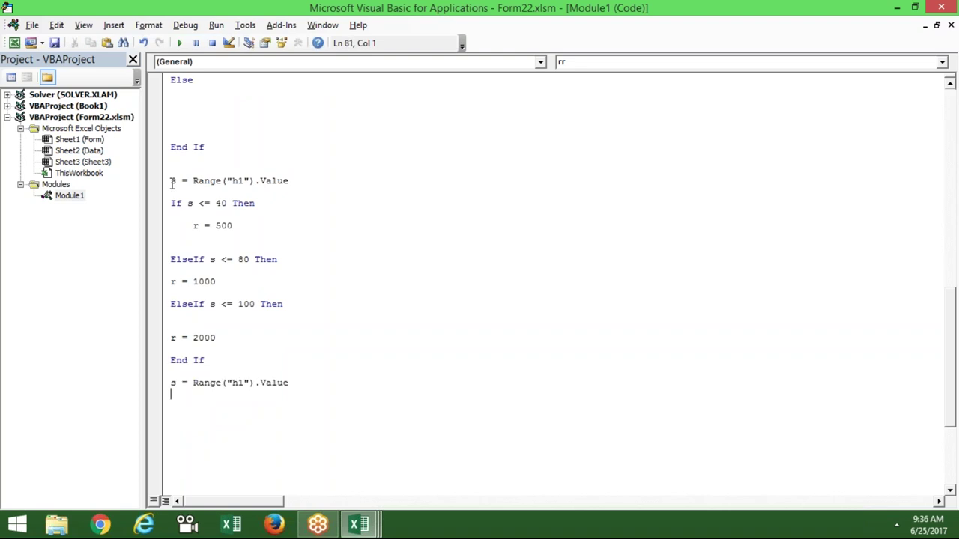
key("Return")
key("Return")
type("selec")
type("t cse")
key("BackSpace")
key("BackSpace")
type("ase ")
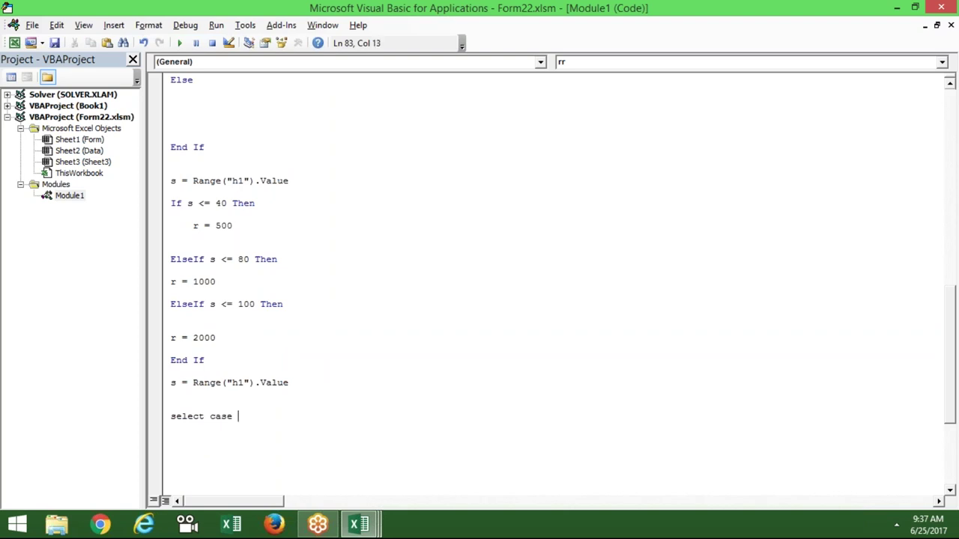
type("s")
key("Return")
Add Case 0 To 40 with r = 500 and Case 41 To 80 with r = 1000
key("Return")
type("sa")
key("BackSpace")
key("BackSpace")
type("case")
type(" 0 to 40")
key("Return")
type("r")
type("=100")
key("BackSpace")
key("BackSpace")
key("BackSpace")
type("500")
key("Return")
type("ca")
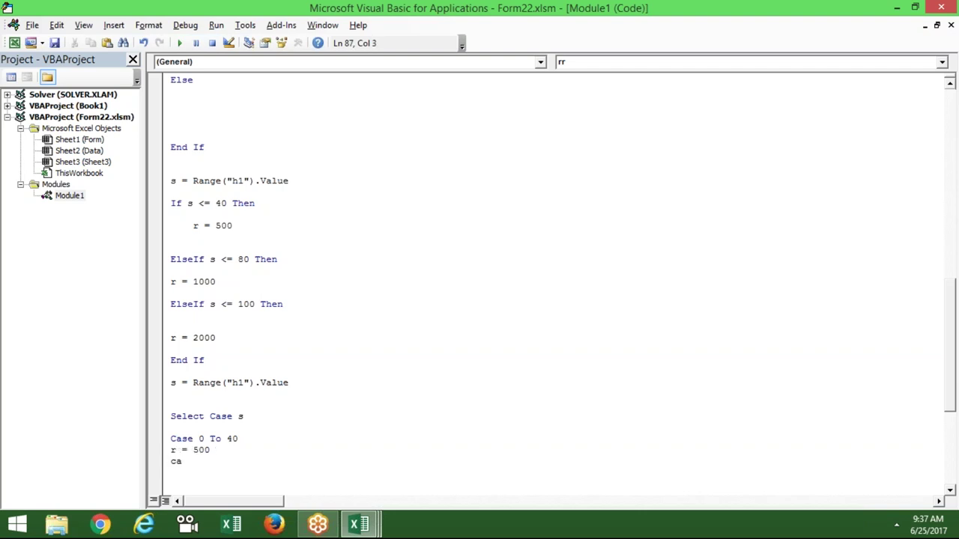
type("se")
type(" 41 to 80")
key("Return")
type("r=1000")
key("Return")
key("Return")
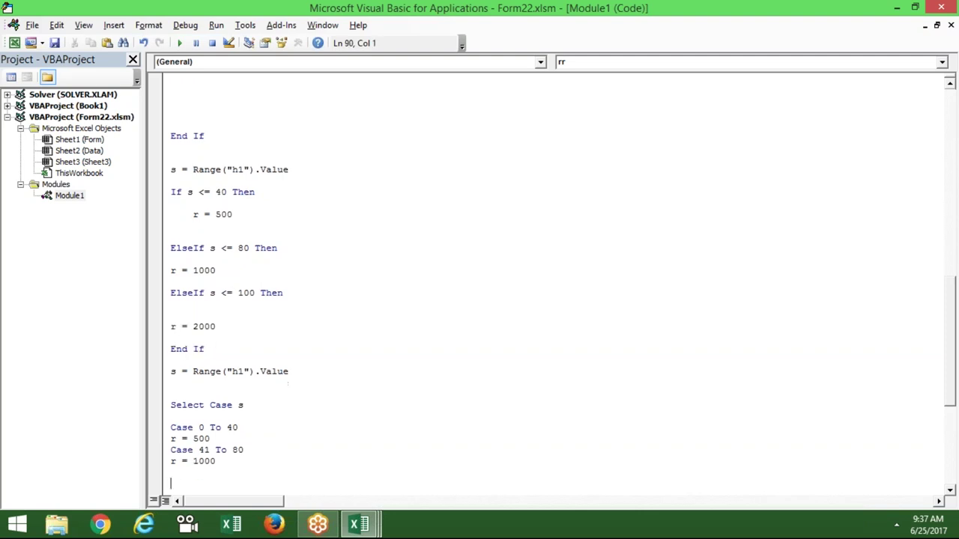
Add Case 81 - 100 with r = 2000
key("Return")
key("Return")
type("111")
key("BackSpace")
key("BackSpace")
key("BackSpace")
key("BackSpace")
key("BackSpace")
key("BackSpace")
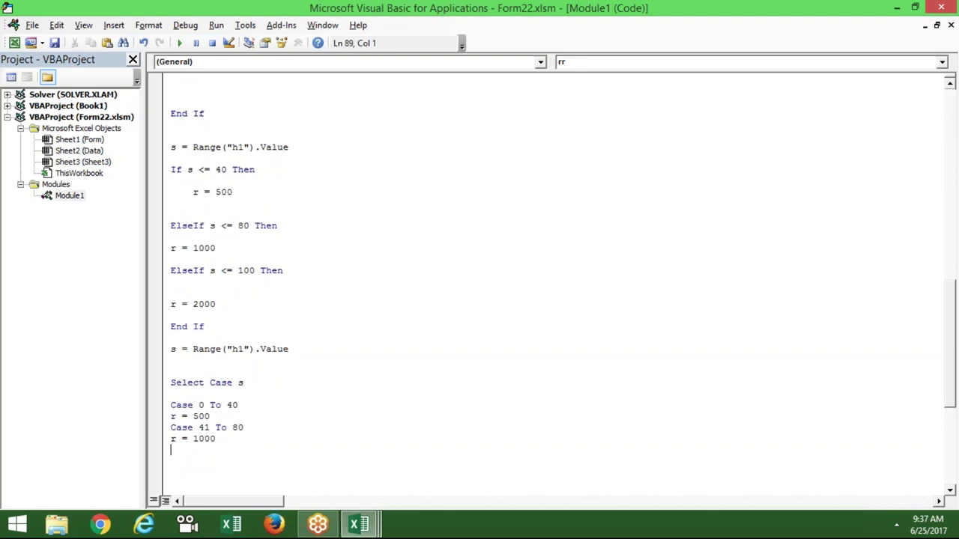
type("case 81-100")
key("Return")
type("r")
type("=1")
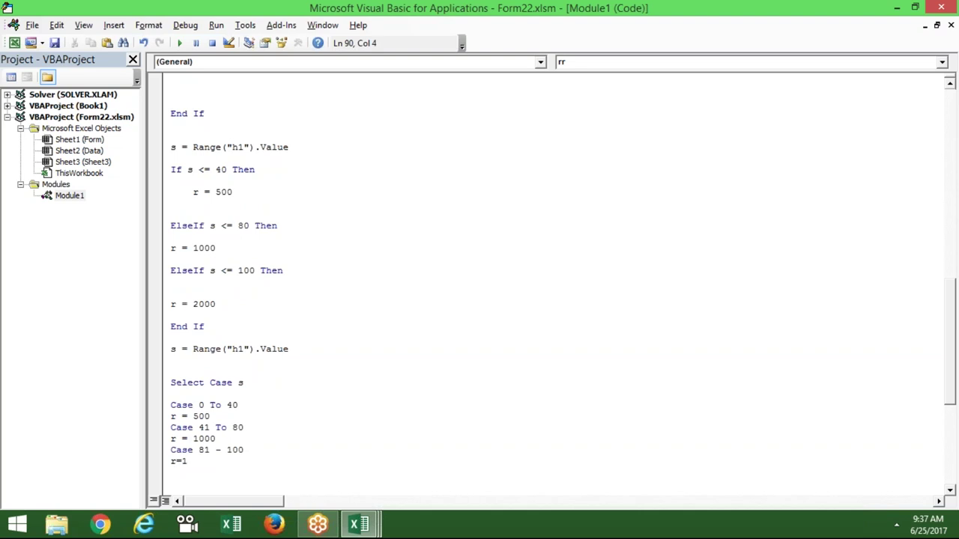
key("BackSpace")
type("2000")
key("Return")
Add Case Is > 100 with r = 5000 and close the block with End Select
type("case ")
type(">100")
key("Return")
key("Return")
key("Return")
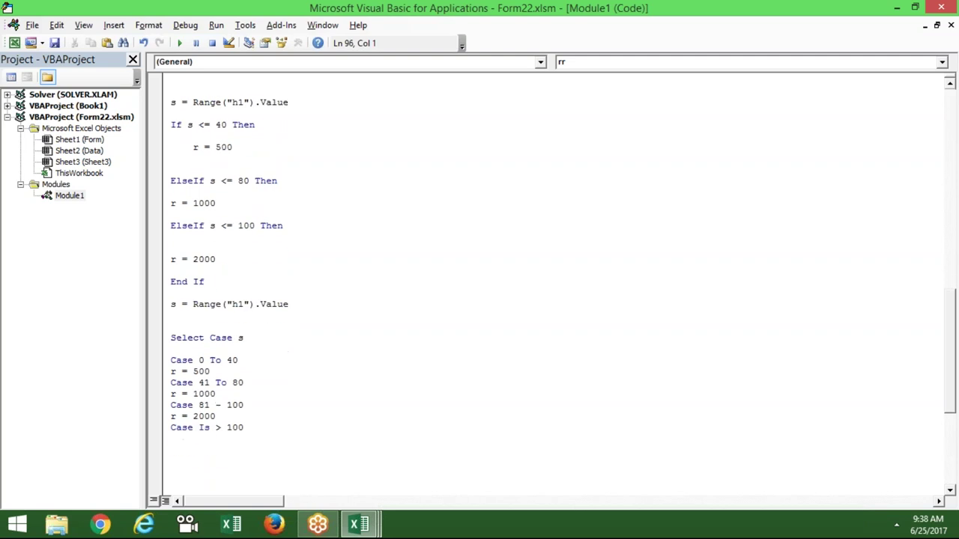
key("Up")
key("Up")
type("r = ")
type("5000")
key("Return")
type("end if")
key("Return")
key("BackSpace")
key("BackSpace")
key("BackSpace")
type("select")
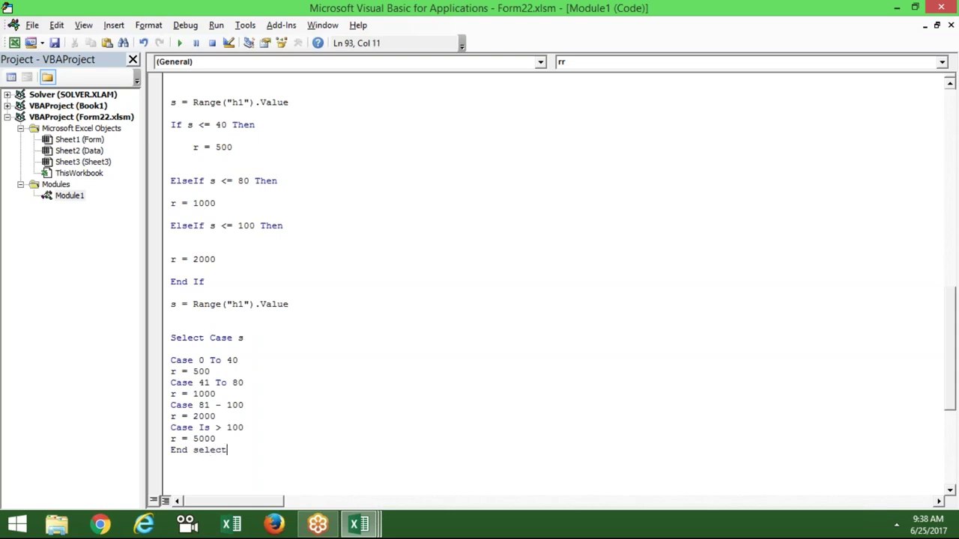
key("Return")
Replace the first case's 0 To 40 range with the values 50, 55, 65, 70, 80
left_click(255, 359)
key("BackSpace")
key("BackSpace")
key("BackSpace")
key("BackSpace")
key("BackSpace")
key("BackSpace")
key("BackSpace")
type("50,55,65,70,80")
left_click(211, 371)
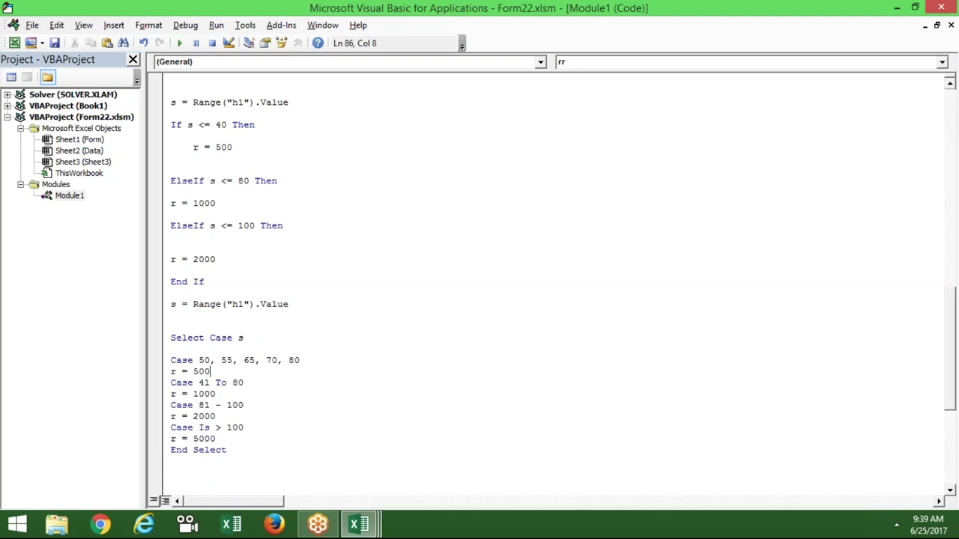
Delete the blank lines below End Select so End Sub follows it directly
left_click(243, 383)
left_click(212, 372)
left_click(170, 248)
left_click(193, 158)
left_click(171, 136)
key("Down")
key("Down")
key("Down")
left_click(245, 427)
key("Down")
key("Down")
key("Down")
key("Down")
key("Down")
key("Down")
key("Up")
key("Up")
key("Up")
key("Up")
key("Up")
key("Up")
key("Up")
key("Up")
key("Up")
key("Up")
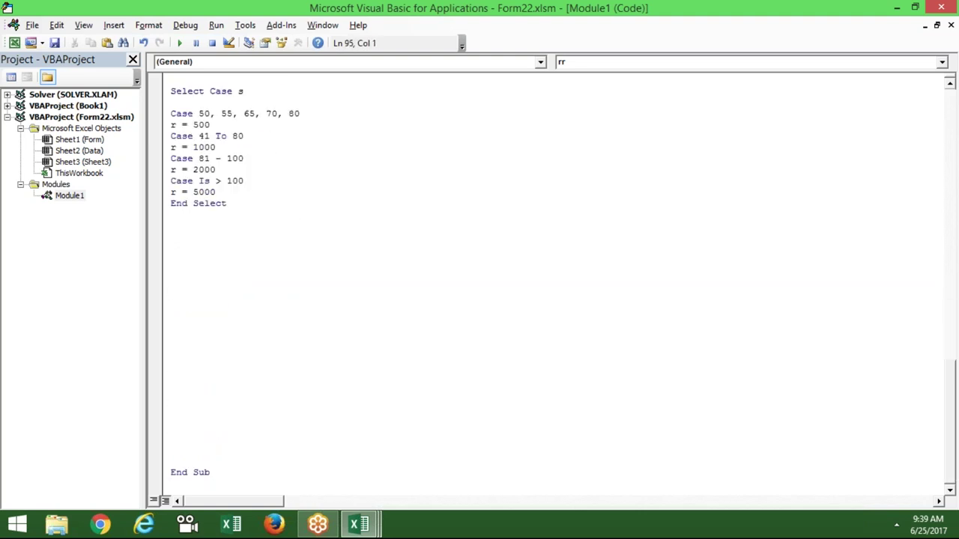
scroll(479, 284, "up", 1)
scroll(480, 285, "up", 1)
scroll(480, 285, "up", 4)
key("Delete")
key("Delete")
key("Delete")
key("Delete")
key("Down")
key("Down")
key("Down")
key("Down")
key("Down")
key("Down")
key("Down")
key("Down")
key("Down")
key("Up")
key("Up")
key("Up")
key("Up")
key("Up")
key("Up")
Declare Dim r below End Sub, changing its type from Integer to Byte
type("dim r as ")
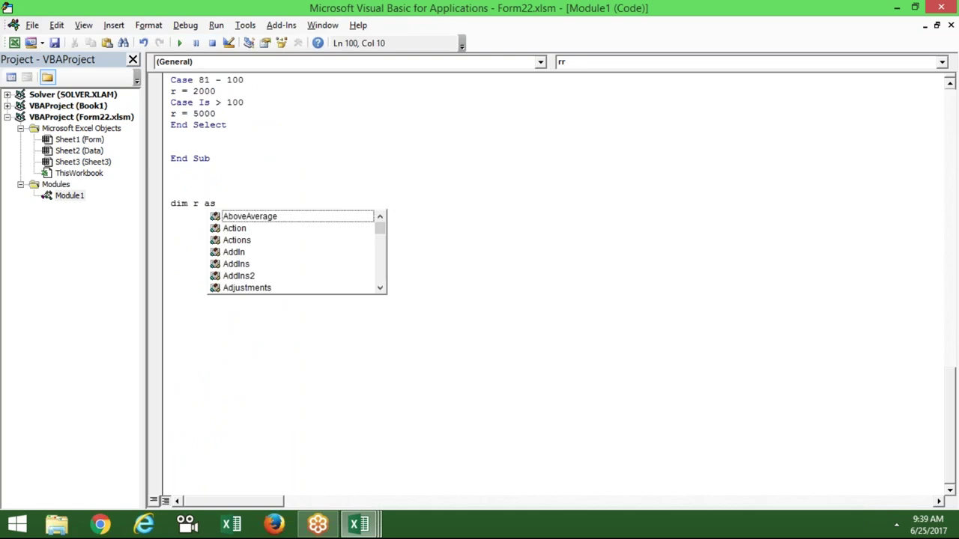
type("in")
key("Tab")
key("Return")
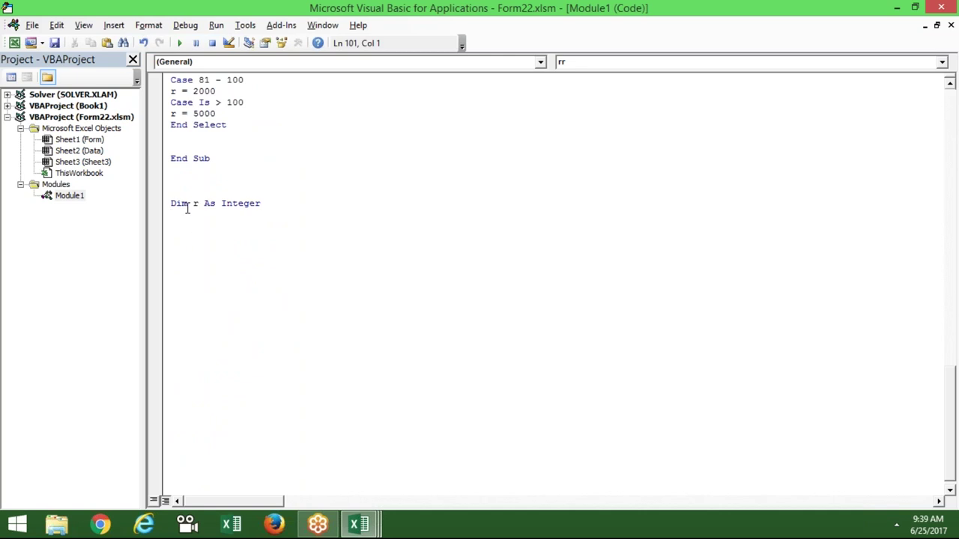
double_click(187, 205)
double_click(195, 204)
double_click(233, 205)
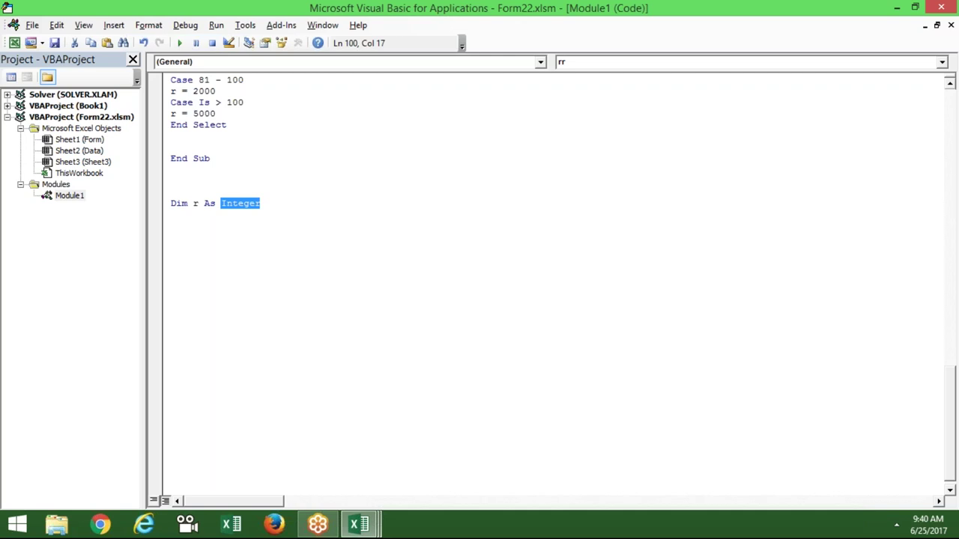
key("BackSpace")
key("BackSpace")
type("byte")
key("Tab")
key("Return")
Add the example line r = 0 - 255 and begin an Integer declaration of r
type("r = 0 - 255")
key("Return")
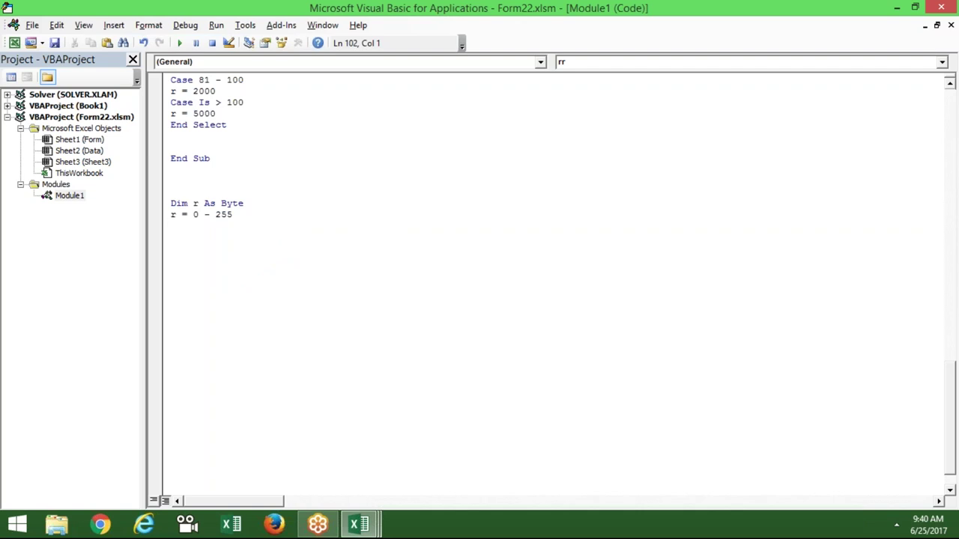
type("dim ")
type("r as in")
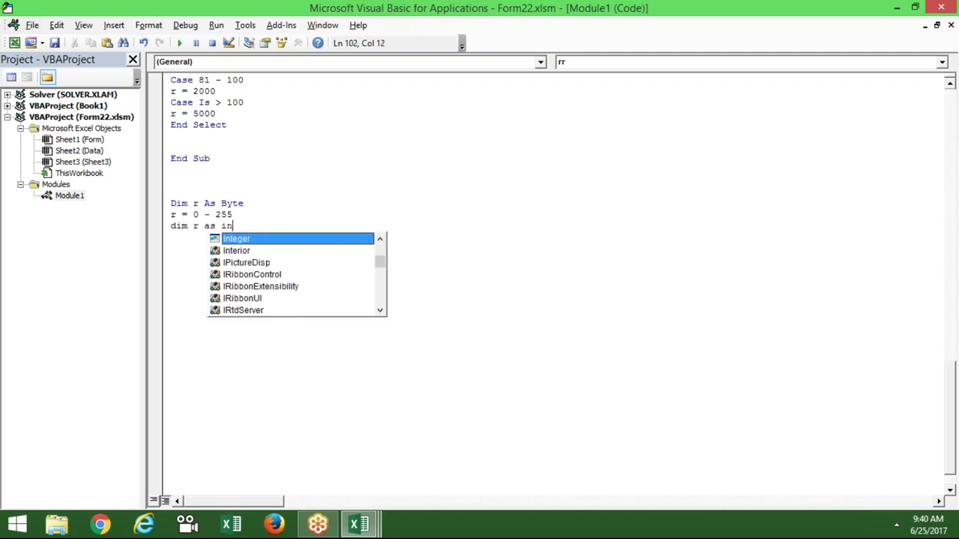
Complete Dim r As Integer and add the example r = 1542 instead of 35526
key("Tab")
key("Return")
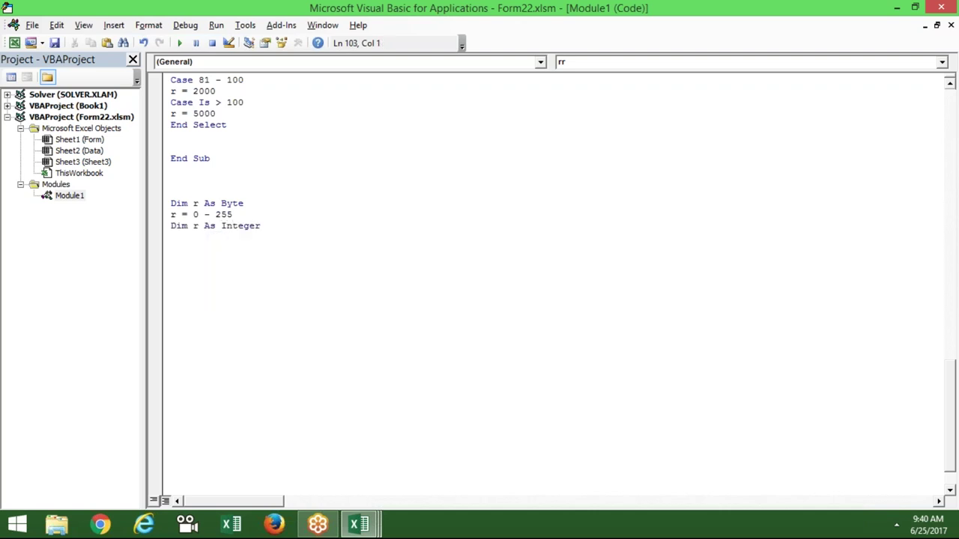
type("r")
type("=")
type("35526")
key("BackSpace")
key("BackSpace")
key("BackSpace")
key("BackSpace")
key("BackSpace")
type("1542")
key("Return")
Add a Dim r As Long declaration and begin a Double declaration
left_click(234, 237)
key("Return")
type("dim r as")
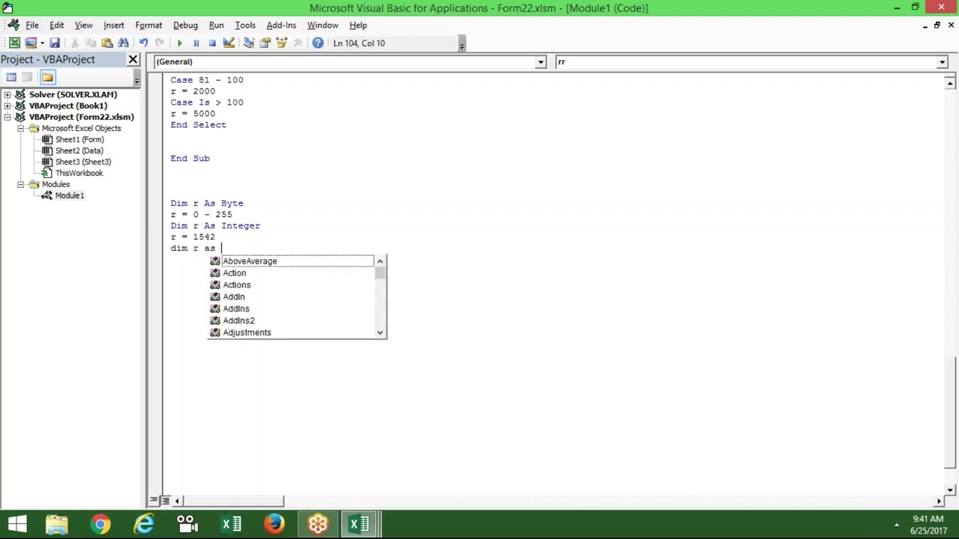
type(" lo")
left_click(232, 273)
key("Return")
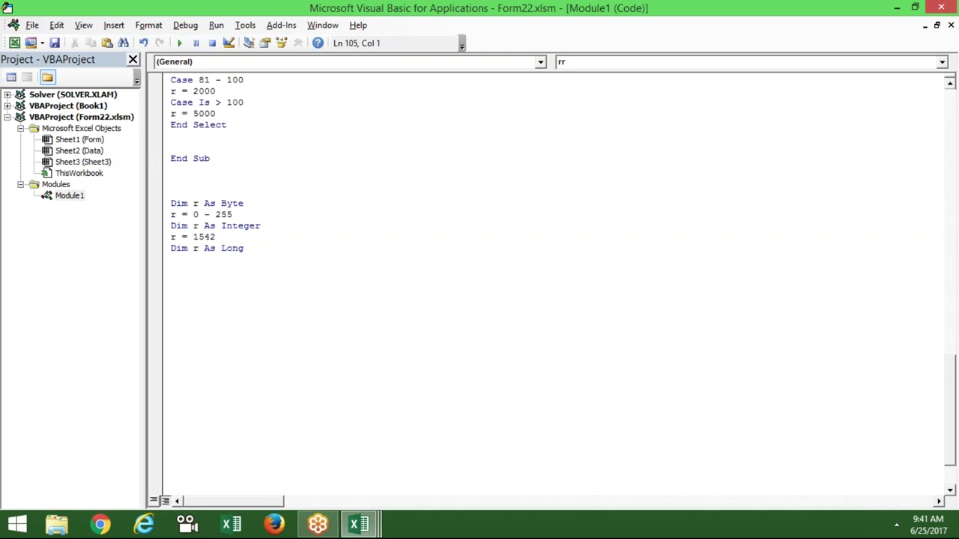
key("Return")
type("dim r as ")
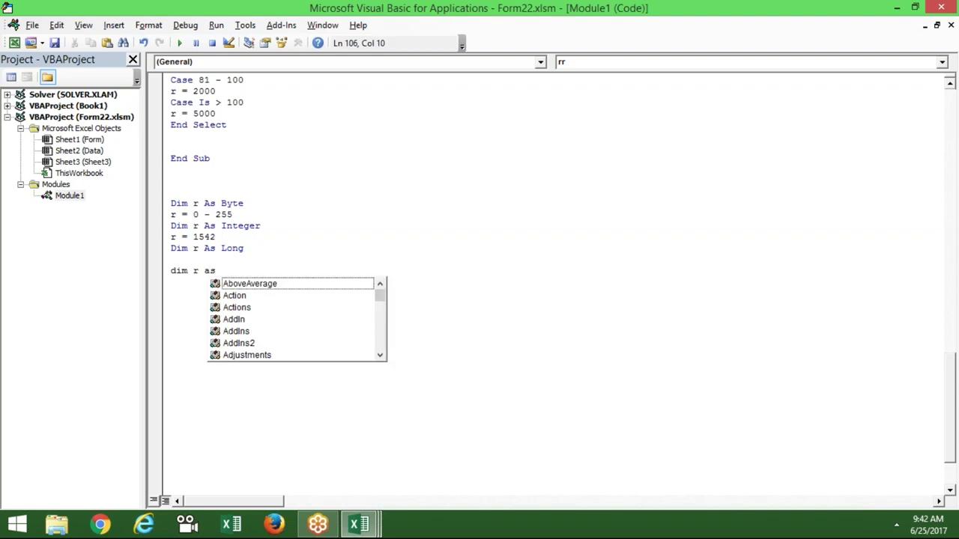
type("dou")
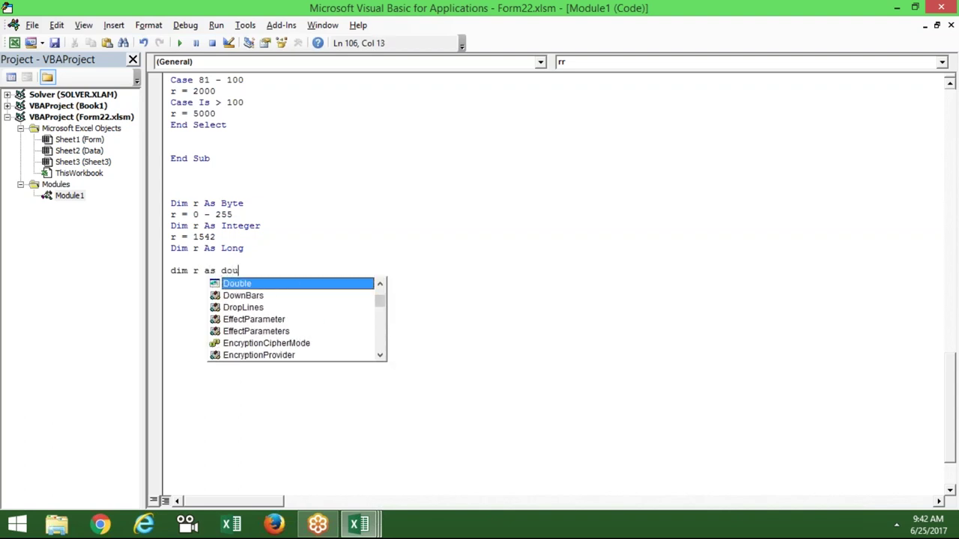
Complete Dim r As Double and remove the blank line above it
key("Tab")
key("Return")
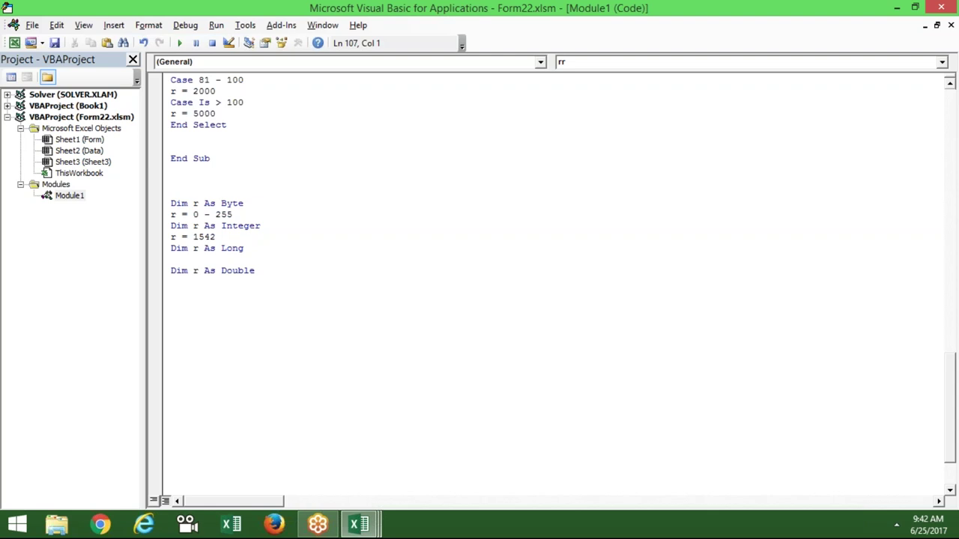
key("BackSpace")
key("Up")
key("Delete")
key("Down")
key("Down")
key("Down")
Add a Dim r As Boolean declaration
type("dim r as bi")
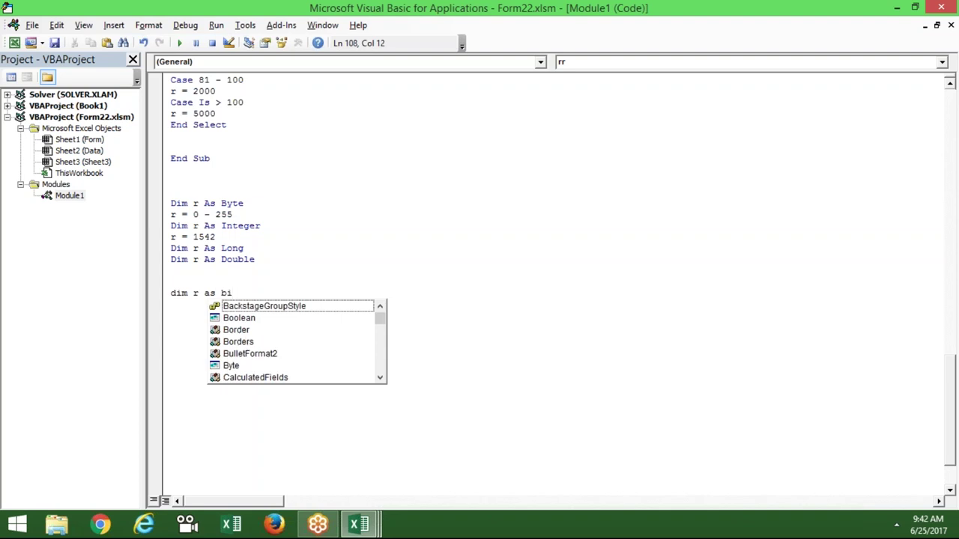
key("BackSpace")
type("oo")
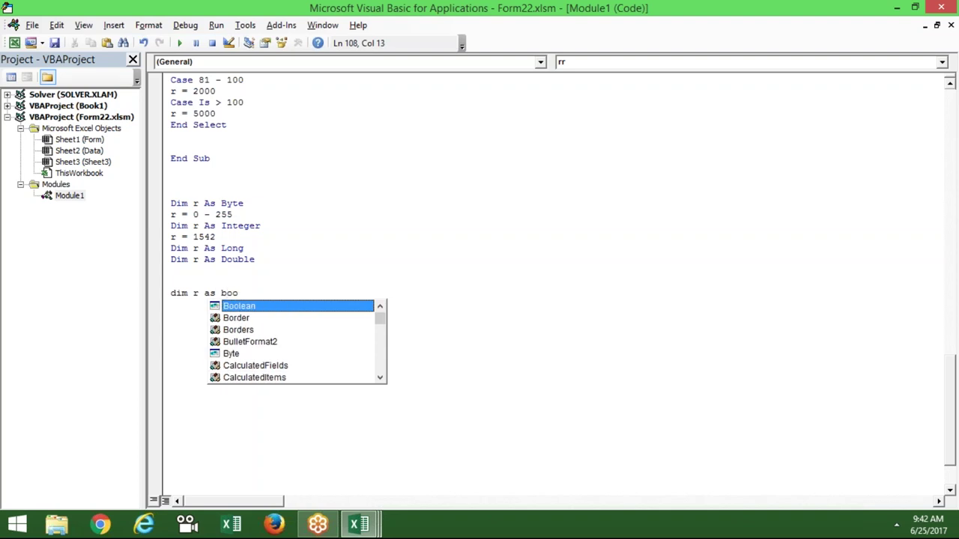
key("Tab")
key("Return")
key("Return")
key("Return")
Declare r As Date and begin its example value "1-Jan-2015" in quotes
type("dim r as date")
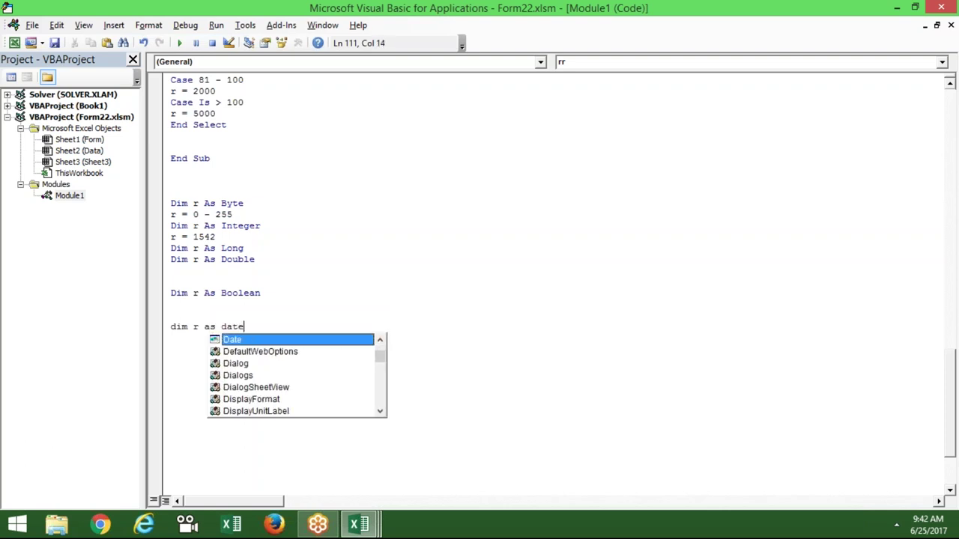
key("Return")
key("Return")
type("r=\"1-J")
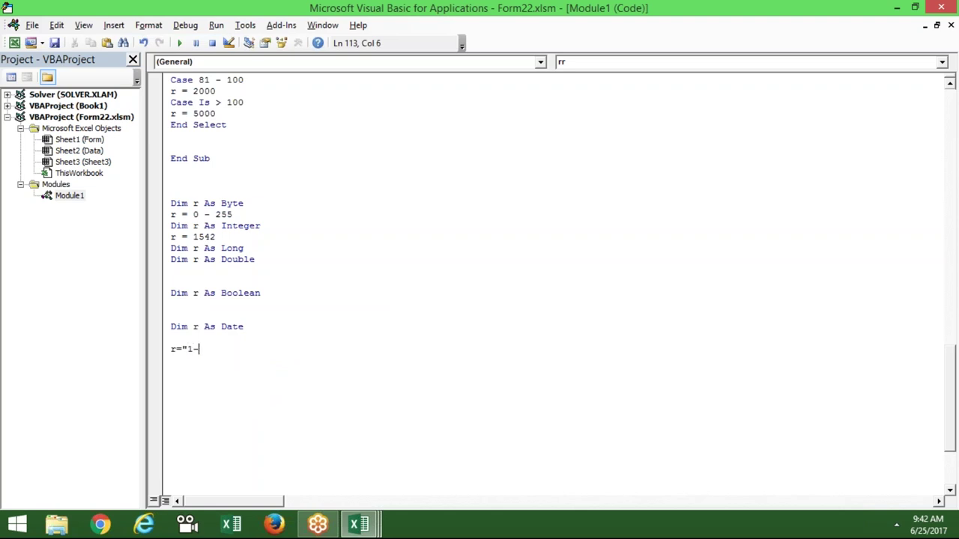
type("an-2015\"")
Finish the r = "1-Jan-2015" line and add Dim r As String
key("Return")
key("Return")
type("dim r as")
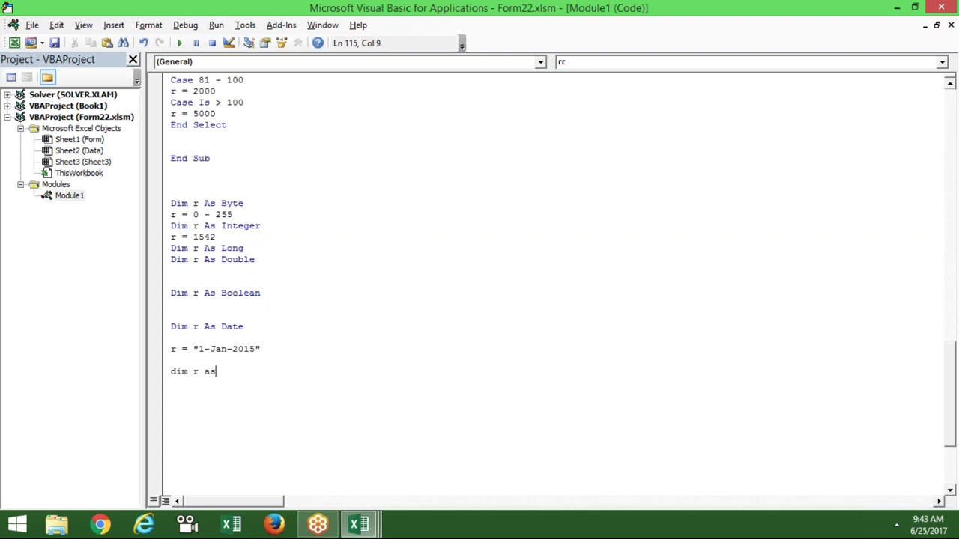
type(" st")
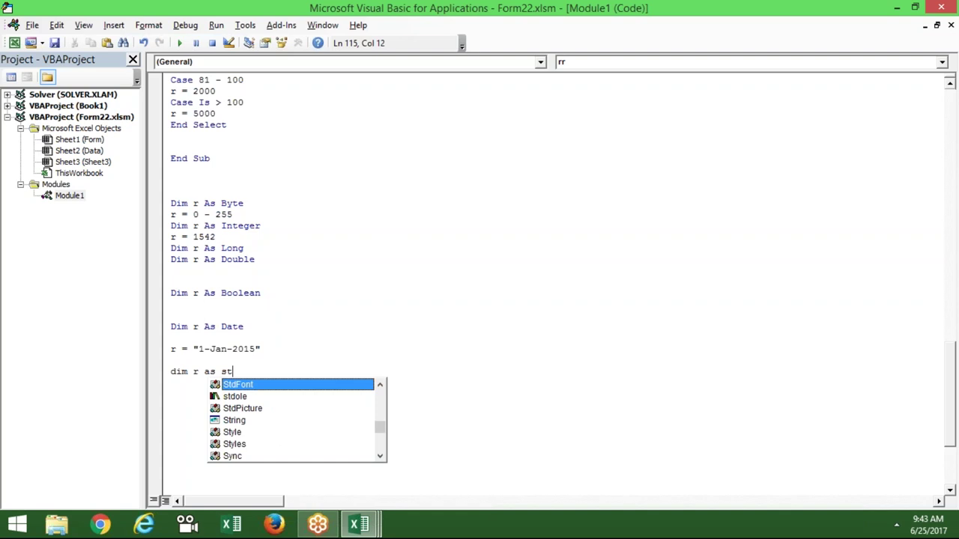
left_click(234, 420)
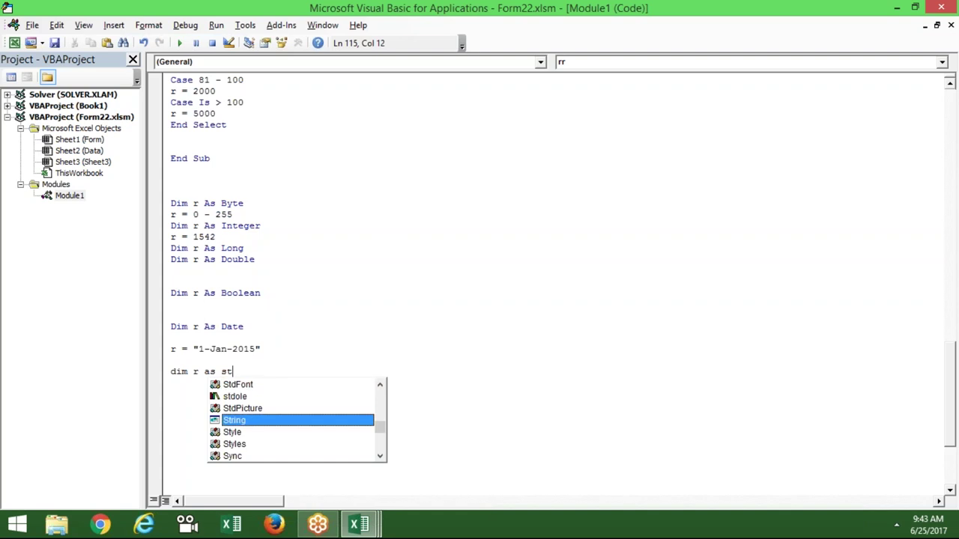
key("Tab")
key("Return")
key("Return")
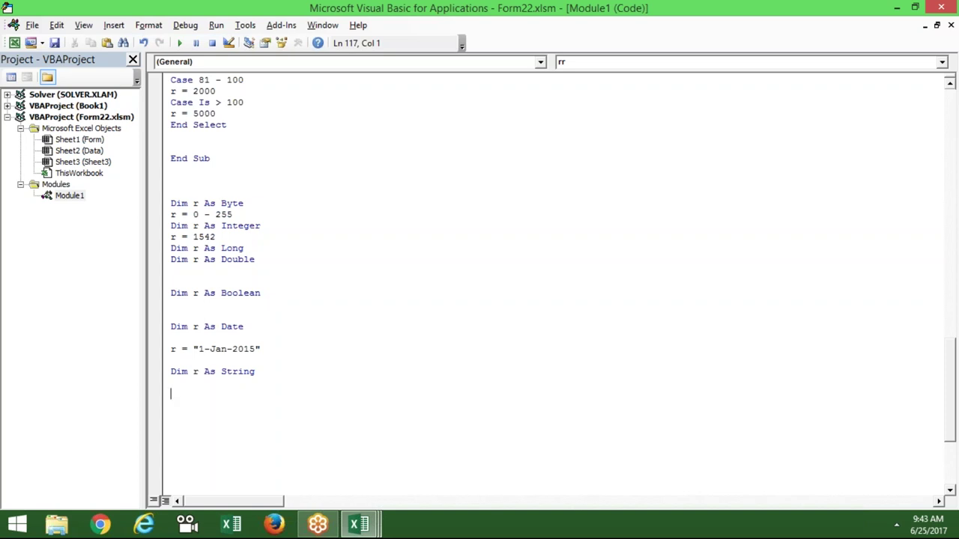
Add Dim r As Variant, then select the r in r = 5000
type("dim r as ve")
key("Down")
key("Down")
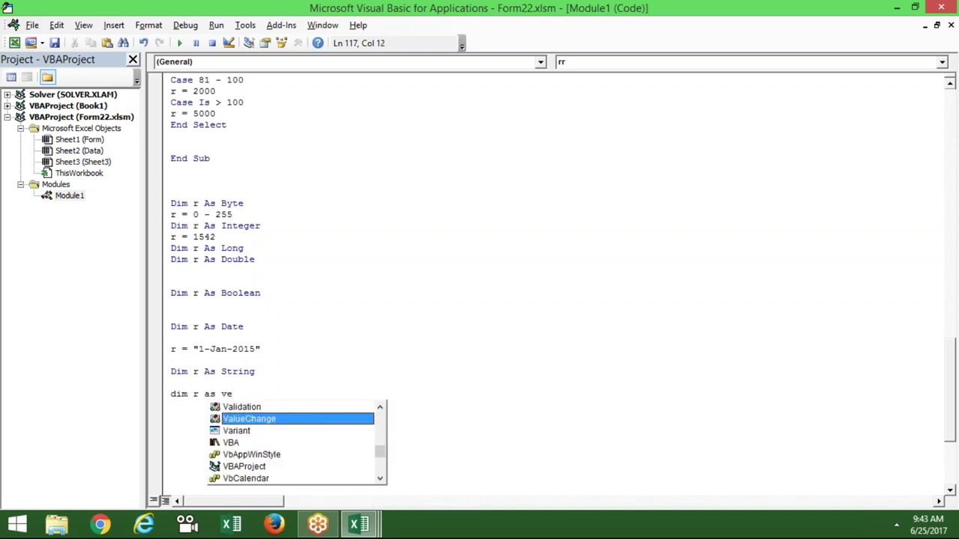
key("Down")
key("Tab")
key("Return")
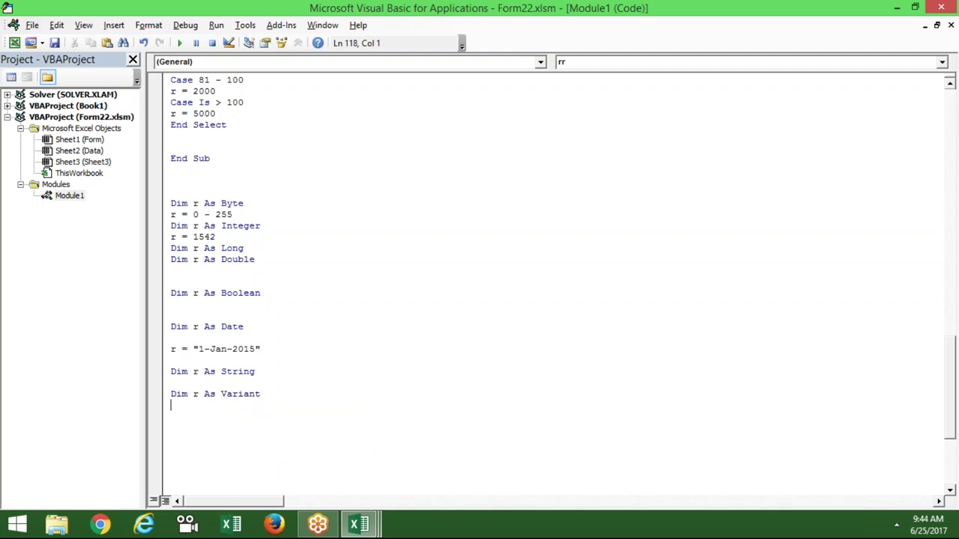
left_click_drag(181, 114, 162, 118)
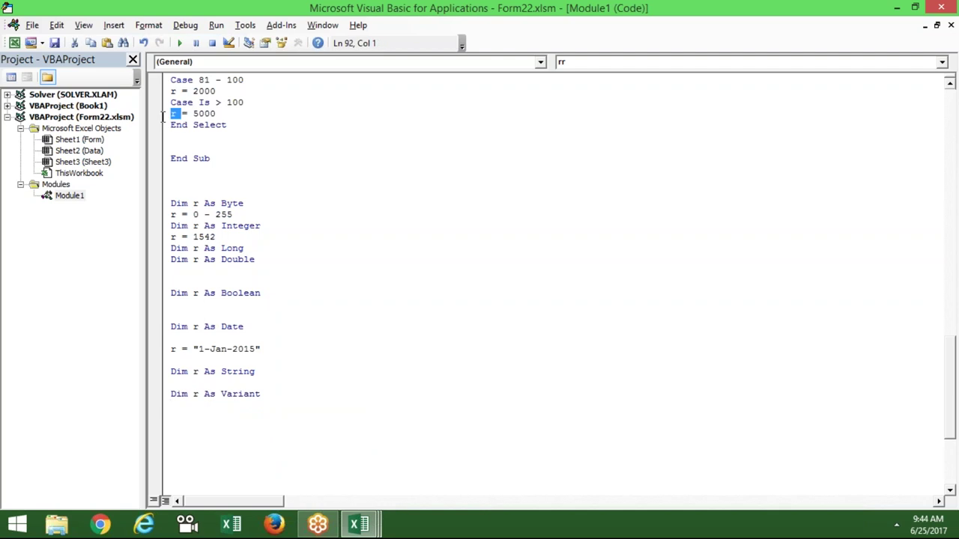
key("Up")
key("Up")
key("Up")
key("Up")
key("Up")
key("Up")
key("Up")
key("Down")
key("Down")
key("Down")
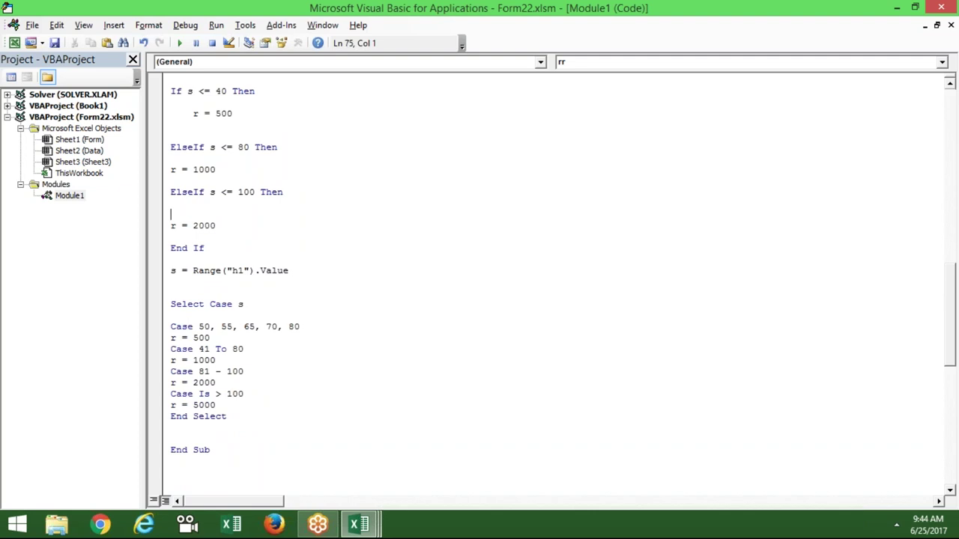
key("Down")
key("Down")
key("Down")
key("Down")
key("Down")
key("Down")
key("Up")
key("Up")
key("Up")
key("Up")
key("Up")
key("shift+Down")
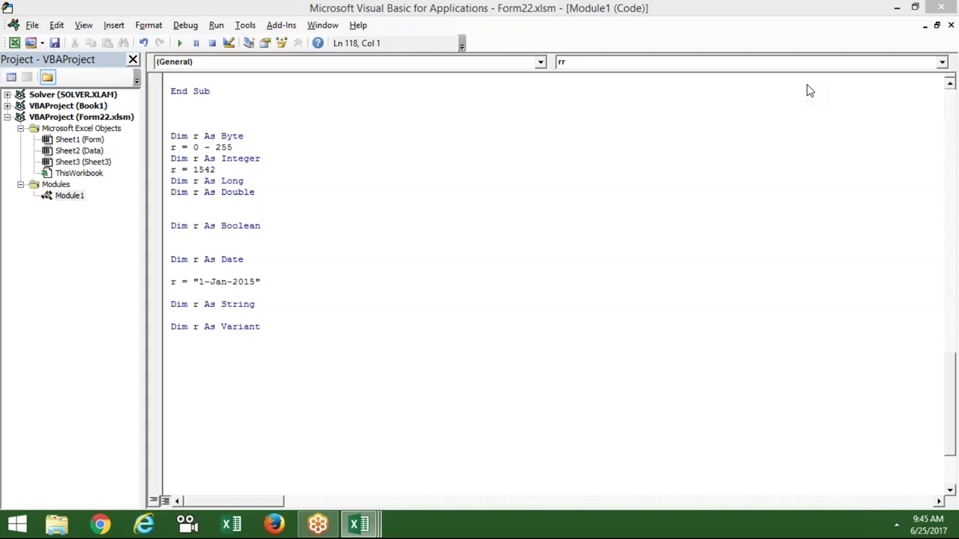
left_click(355, 215)
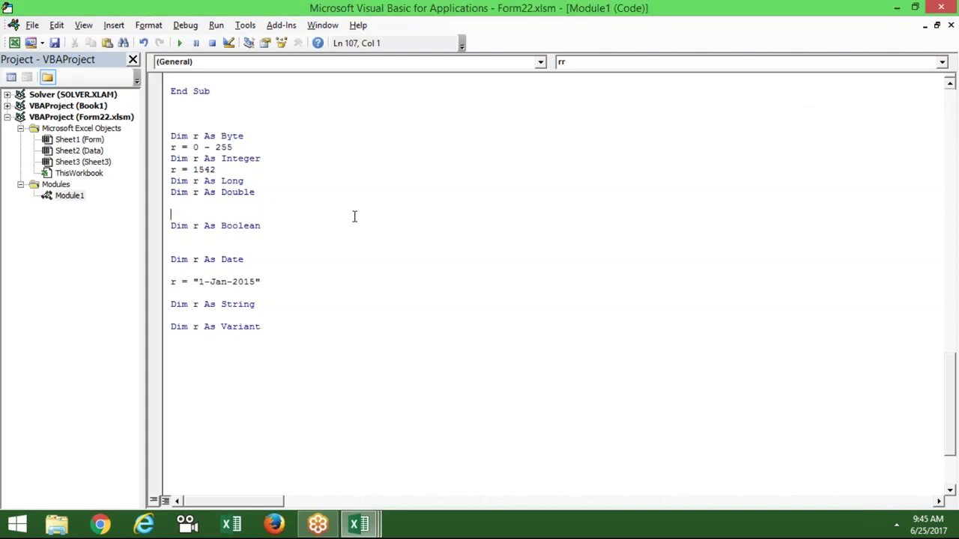
left_click(311, 221)
left_click(286, 168)
double_click(238, 282)
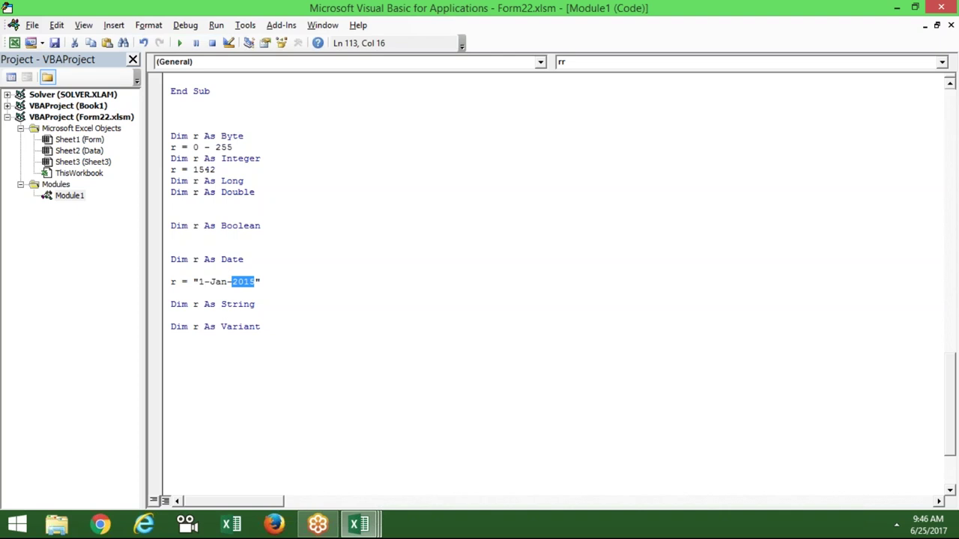
Remove the breakpoints on the MsgBox and Exit Sub lines of the send procedure
key("Up")
key("Up")
key("Up")
key("Up")
key("Up")
key("Up")
key("Up")
key("Up")
key("Up")
key("Up")
key("Up")
key("Up")
key("Up")
key("Up")
key("Up")
key("Up")
key("Up")
key("Up")
key("Up")
key("Up")
key("Up")
key("Up")
key("Up")
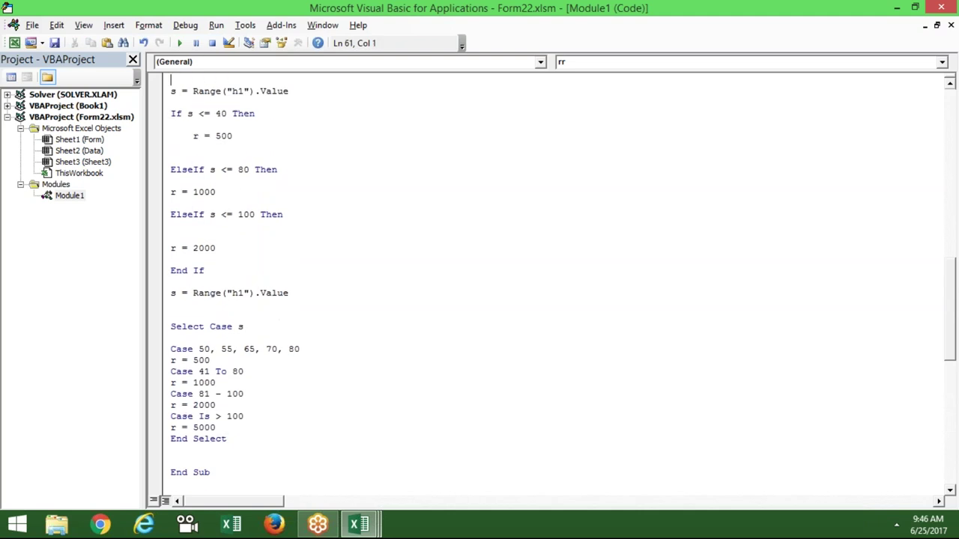
key("Up")
key("Up")
key("Up")
key("Down")
key("Down")
key("Down")
key("Down")
key("Down")
key("Down")
key("Down")
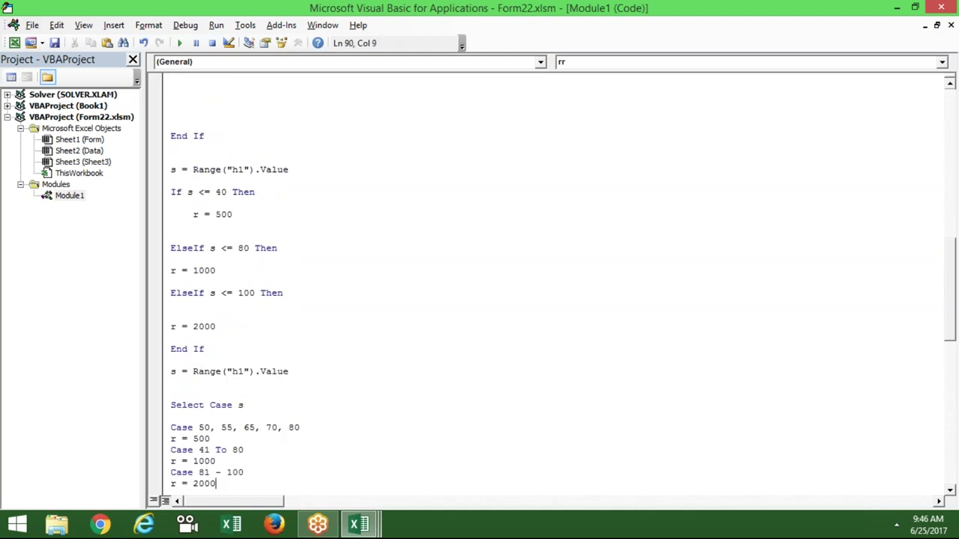
key("Down")
key("Down")
key("Up")
key("Up")
key("Up")
key("Up")
key("Up")
key("Up")
key("Up")
key("Up")
key("Up")
key("Up")
key("Up")
key("Up")
key("Up")
key("Up")
key("Up")
key("End")
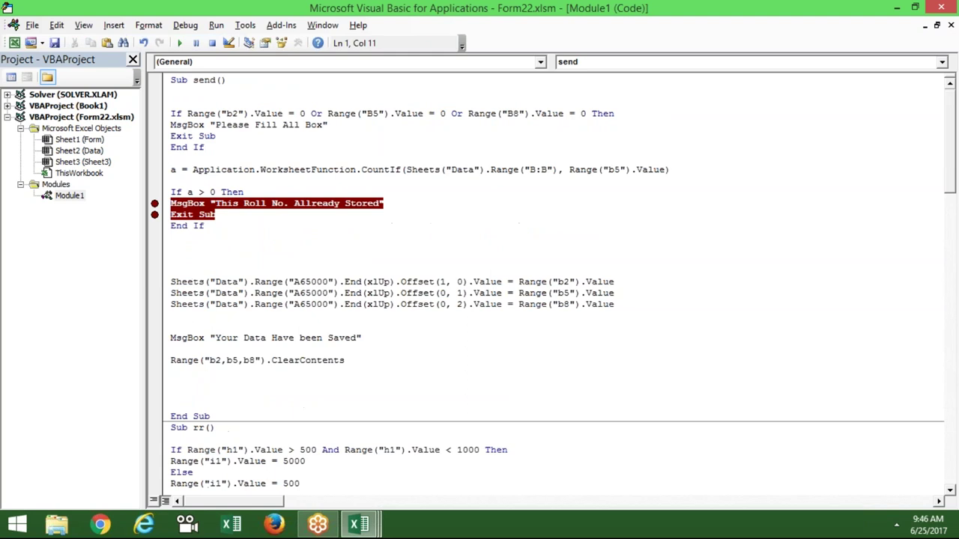
left_click(155, 215)
left_click(155, 203)
Insert blank lines after End If, above the CountIf line
left_click_drag(408, 169, 611, 179)
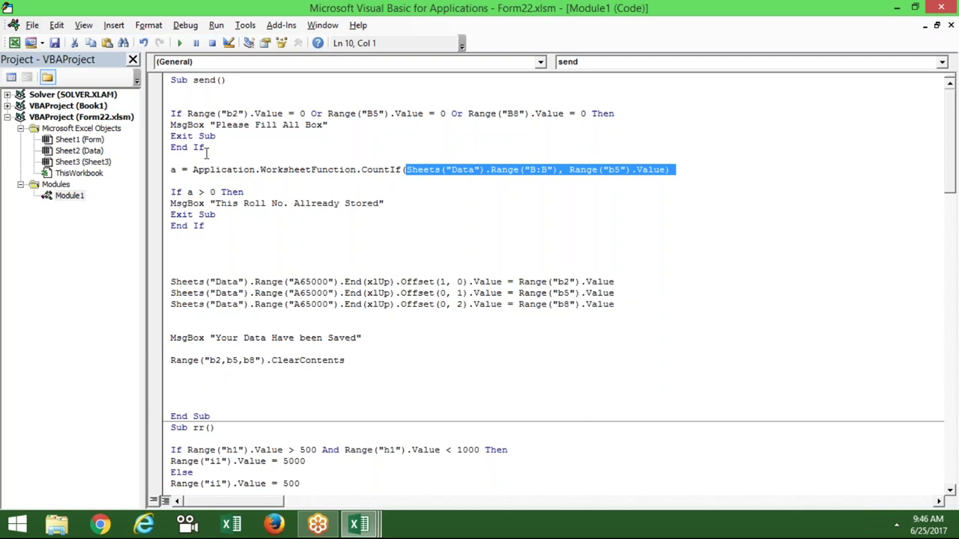
left_click(192, 162)
key("Return")
key("Up")
key("Return")
key("Up")
left_click(204, 146)
type("di")
key("BackSpace")
key("BackSpace")
key("Return")
key("Return")
Declare Dim r As Range and start an unfinished Set r = line
type("dim r as r")
key("Tab")
key("Return")
key("Return")
type("se")
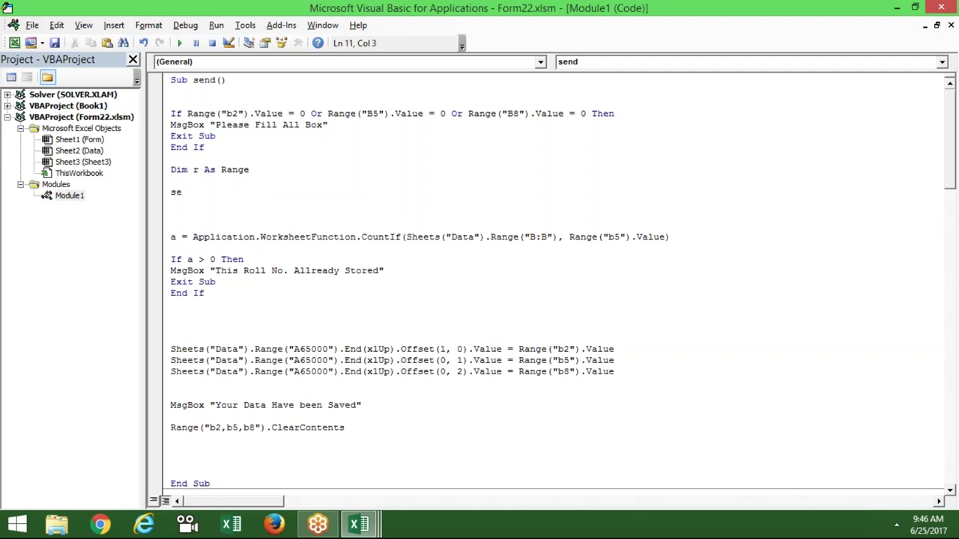
type("t r=")
key("Return")
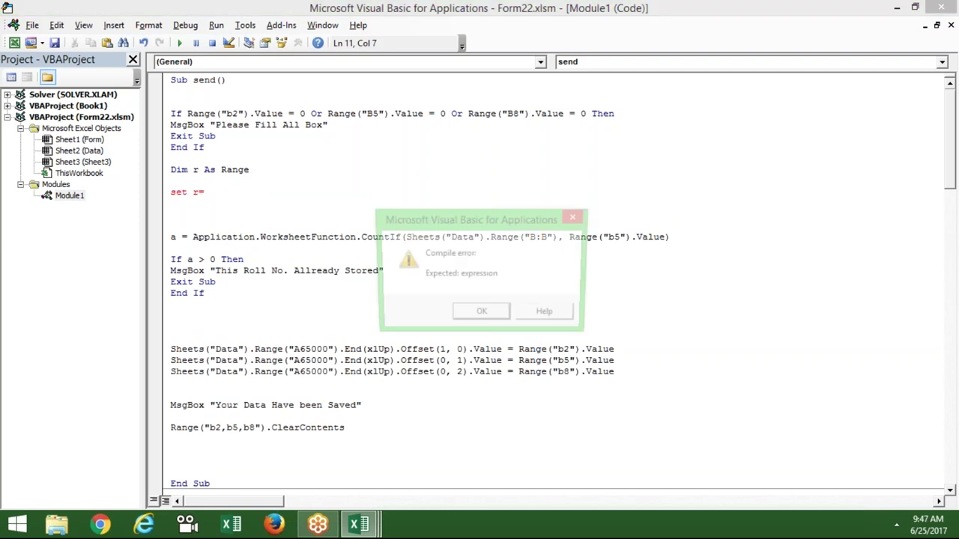
Move Sheets("Data").Range("B:B") from CountIf into Set r =, putting r in its place
left_click(481, 312)
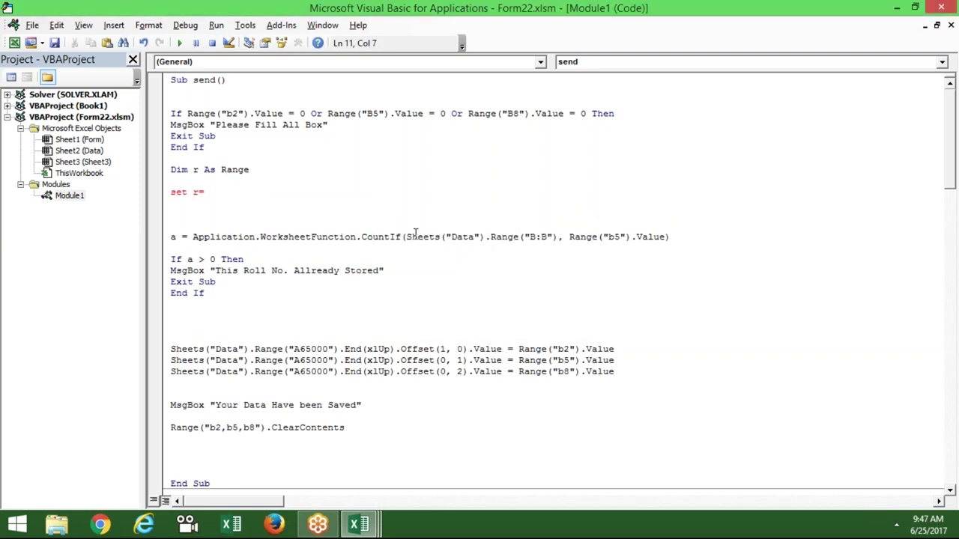
left_click_drag(405, 237, 428, 237)
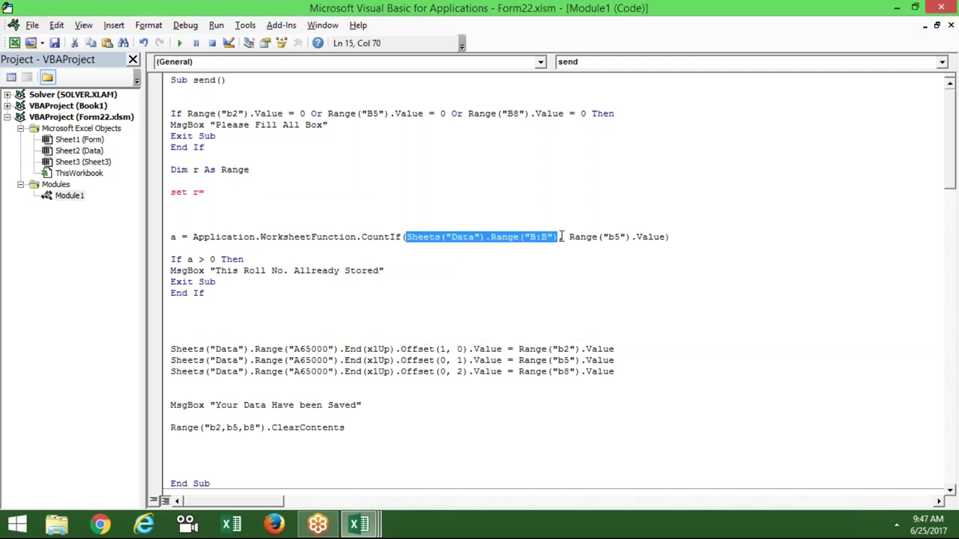
key("ctrl+x")
type("r")
left_click(247, 203)
double_click(244, 196)
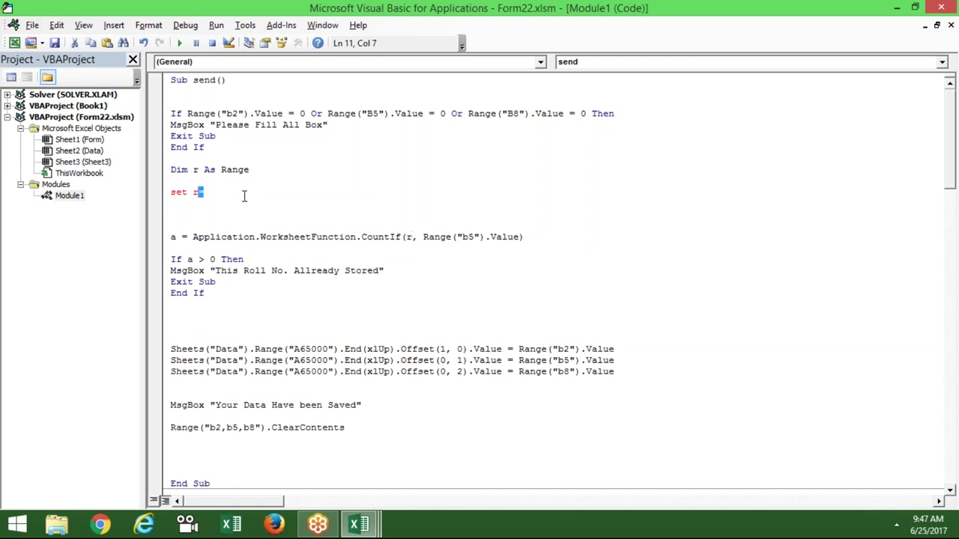
type("=")
key("ctrl+v")
left_click(237, 219)
Review the Set r = Sheets("Data").Range("B:B") line and move down the code
left_click(217, 194)
left_click_drag(216, 194, 355, 204)
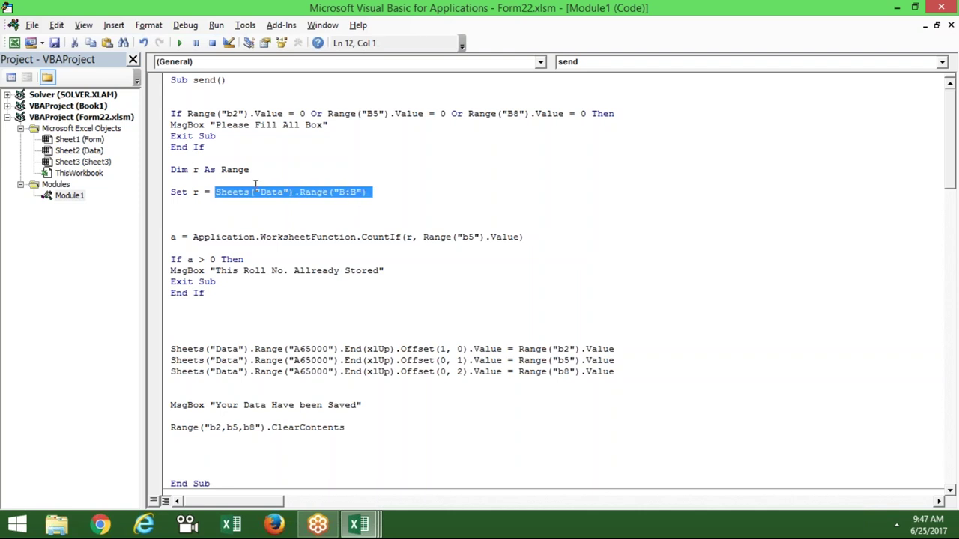
double_click(271, 193)
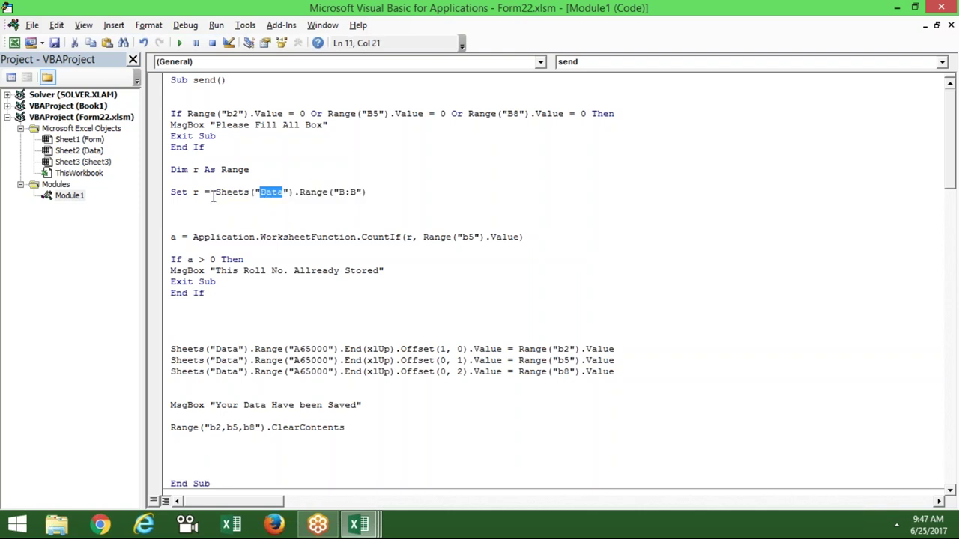
double_click(217, 194)
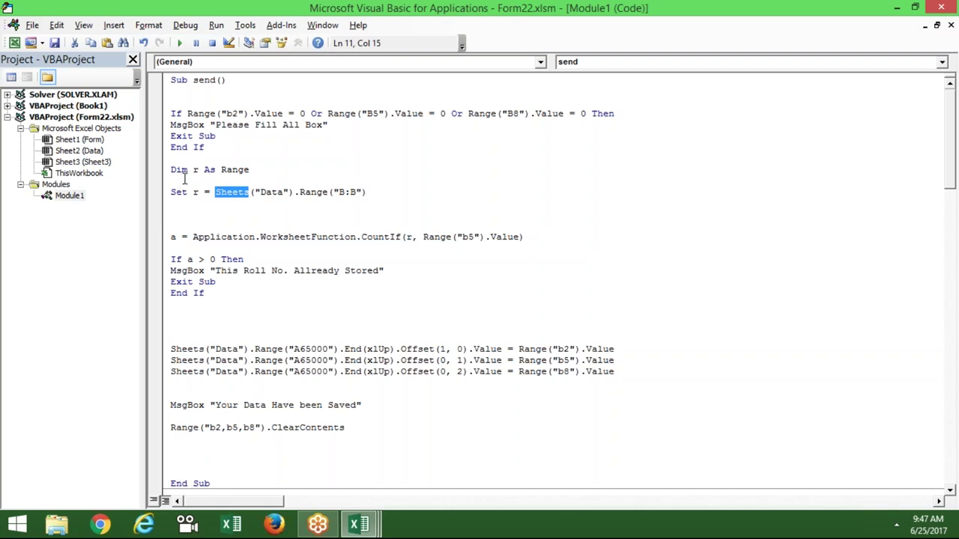
left_click(183, 180)
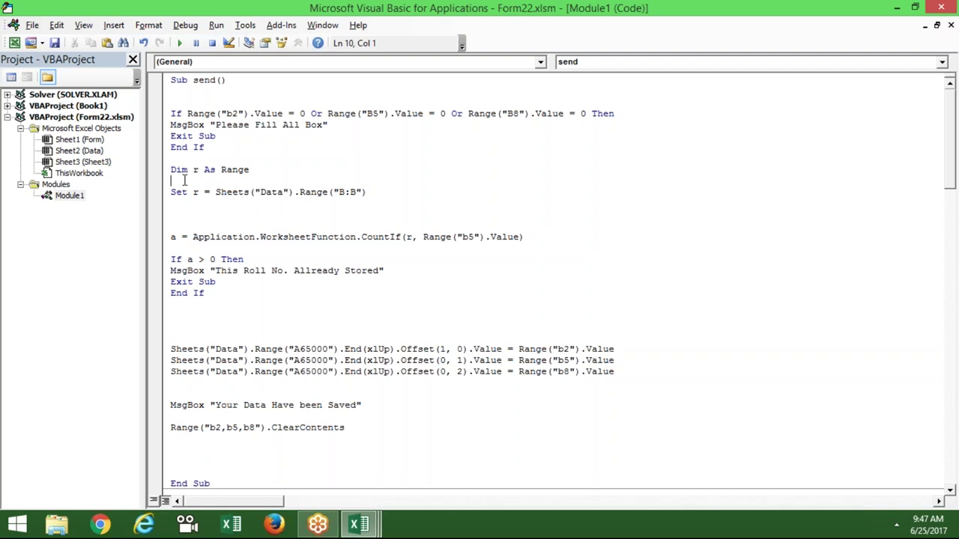
double_click(184, 192)
key("Left")
key("Down")
key("Down")
key("Down")
key("Down")
key("Down")
key("Down")
key("Down")
key("Down")
key("Down")
key("Down")
key("Down")
key("Down")
key("Down")
key("Down")
key("Down")
key("Down")
key("Down")
key("Down")
key("Down")
key("Down")
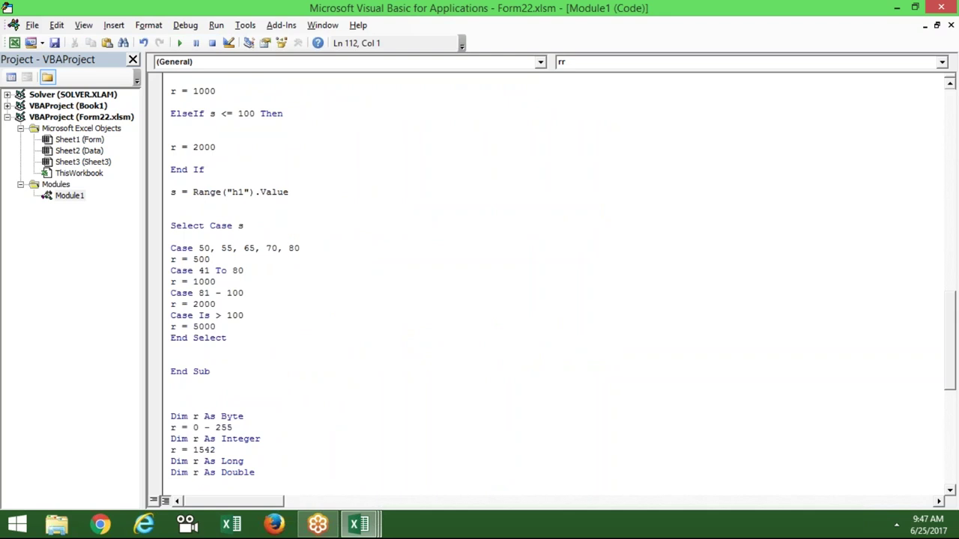
key("Down")
key("Down")
key("Down")
key("Down")
key("Down")
key("Down")
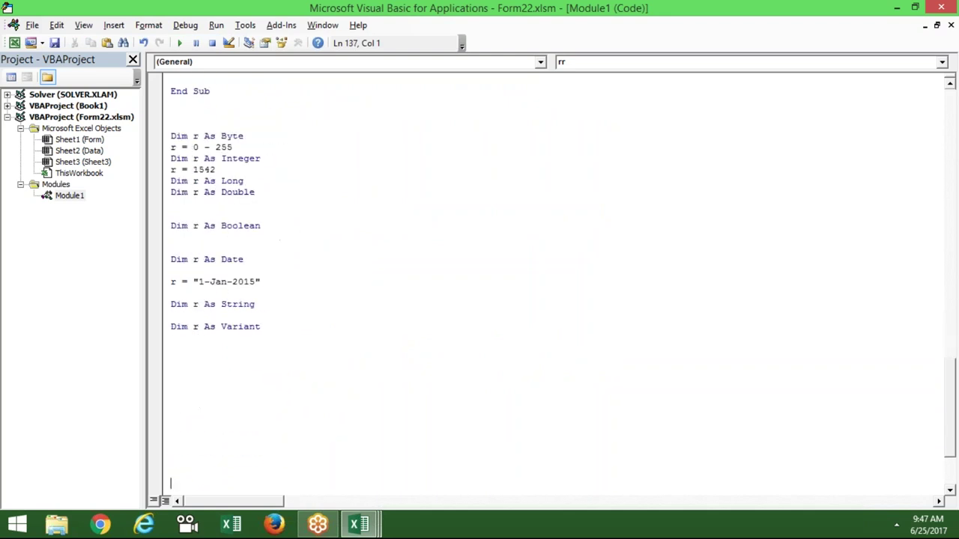
key("Down")
key("Down")
key("Down")
key("Up")
key("Up")
key("Up")
key("Up")
key("Up")
key("Up")
key("Up")
key("Right")
key("Right")
key("Right")
key("Up")
key("Up")
key("Up")
key("Up")
key("Up")
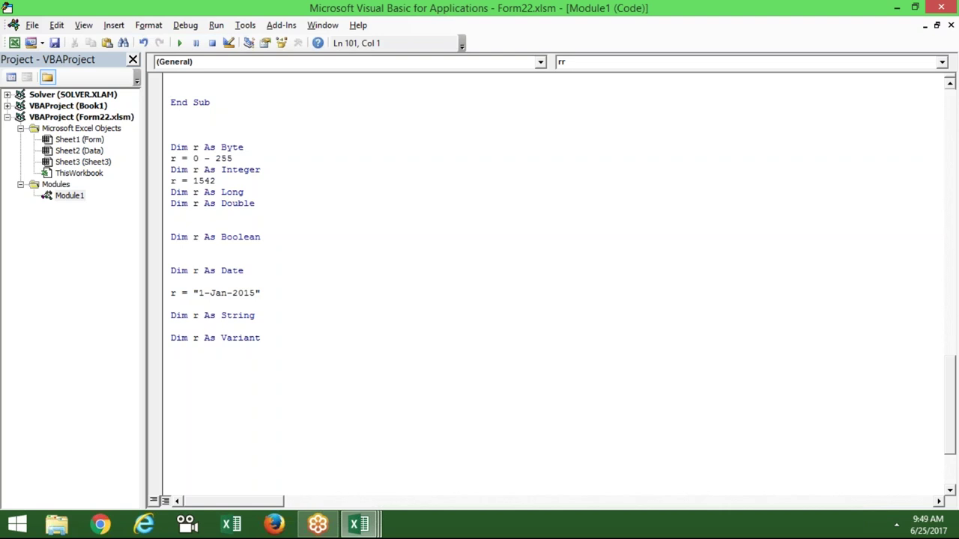
key("Up")
key("Up")
key("Up")
key("Up")
key("Up")
key("Up")
key("Up")
key("Up")
key("Up")
key("Up")
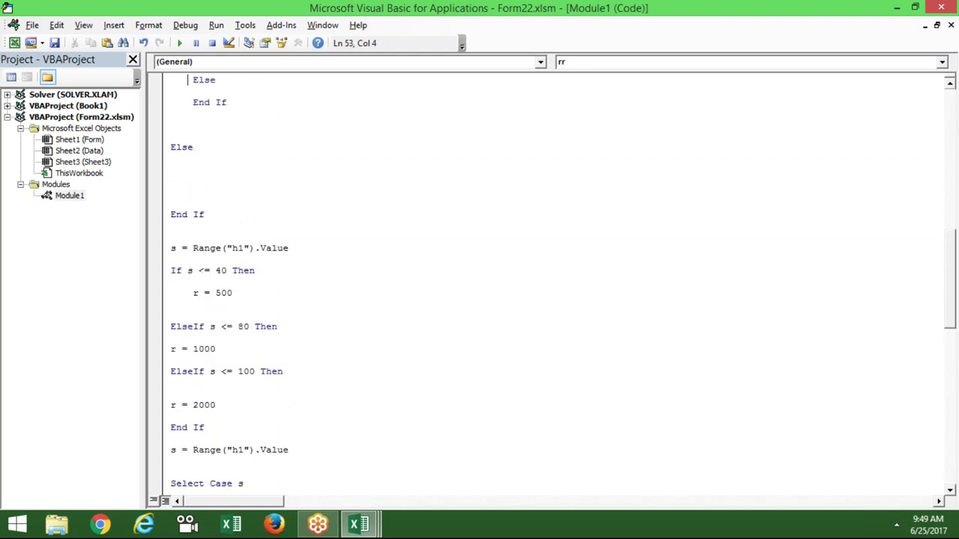
key("Up")
key("Up")
key("Up")
key("Up")
key("Up")
key("Up")
key("Up")
key("Up")
key("Up")
key("Up")
double_click(199, 260)
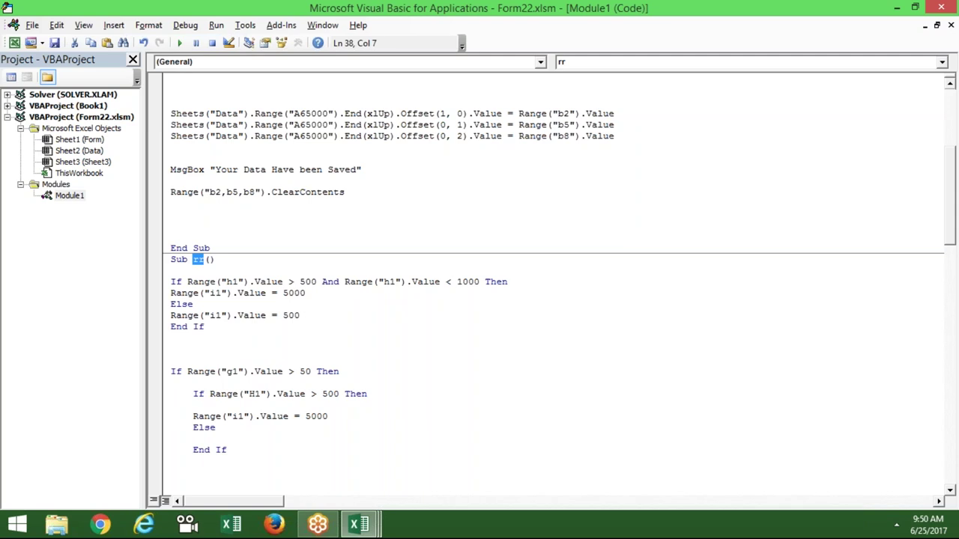
Insert a new module and create a Sub rr() procedure in it
left_click(79, 197)
left_click(114, 26)
left_click(136, 73)
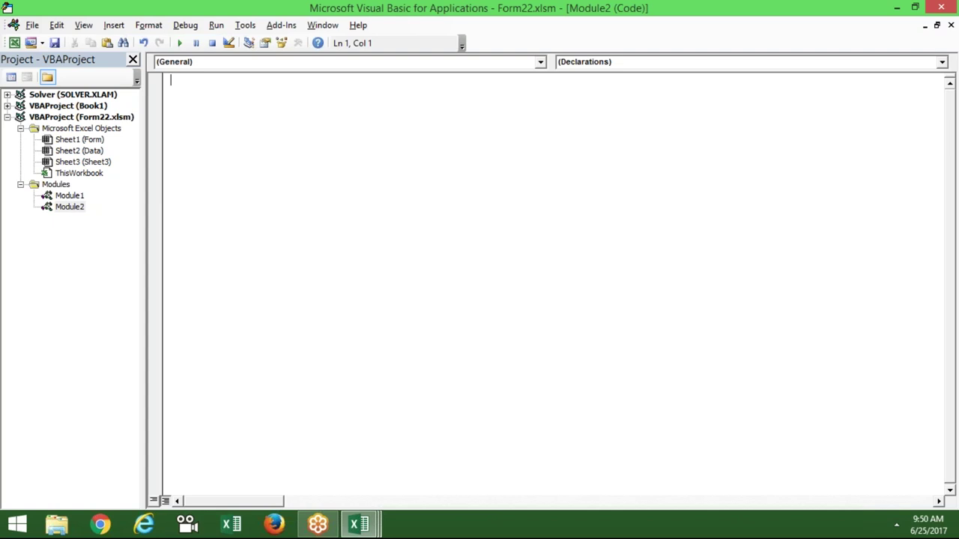
type("sub ")
type("rr()")
key("Return")
key("Return")
key("Return")
key("Return")
key("Return")
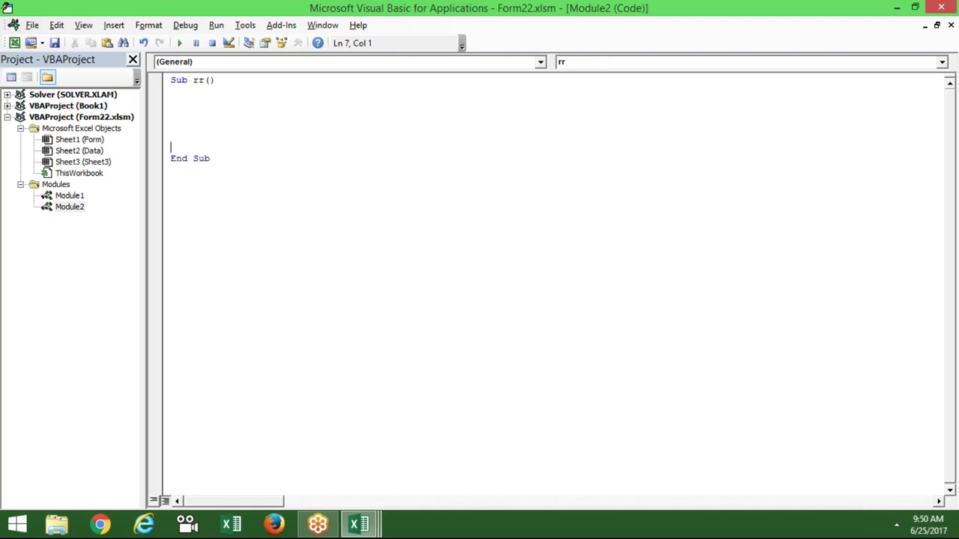
Write Selection.Copy, Sheets("Data").Select and Range("A1").Select inside rr
key("Up")
key("Up")
key("Up")
key("Up")
type("selection")
key("BackSpace")
type(".copy")
key("Return")
key("Return")
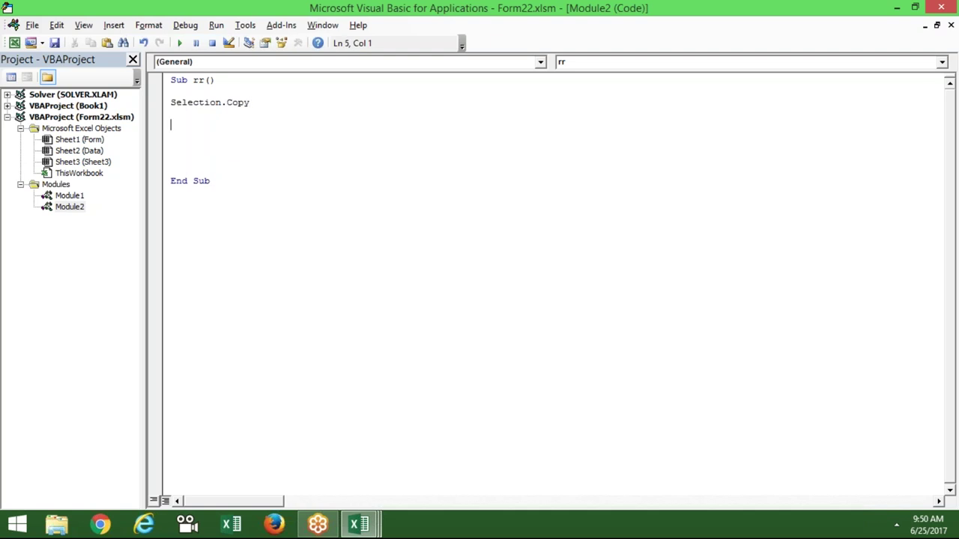
type("shee")
type("ts")
type("(\"")
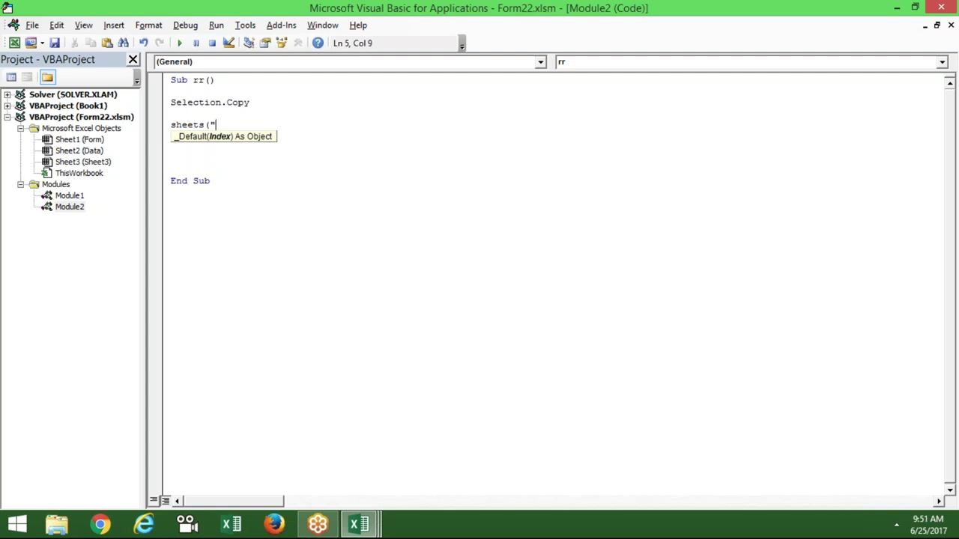
type("Data\").")
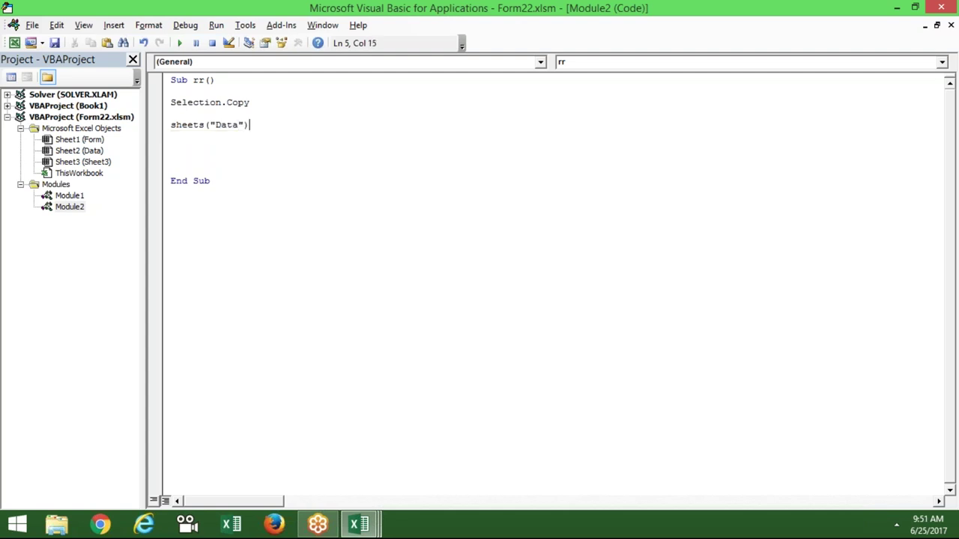
type("select")
key("Return")
type("range(\"A1\").se")
key("Return")
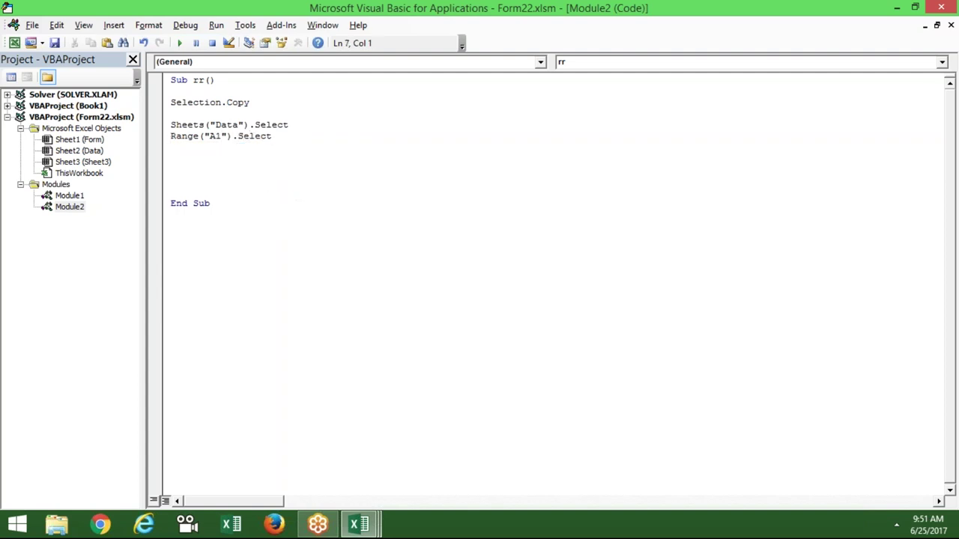
type("s")
type("hee")
type("t")
type("s")
Add the ActiveSheet.Paste line followed by blank lines
key("BackSpace")
type("s")
key("BackSpace")
key("BackSpace")
key("BackSpace")
key("BackSpace")
key("BackSpace")
key("BackSpace")
type("activesheet.paste")
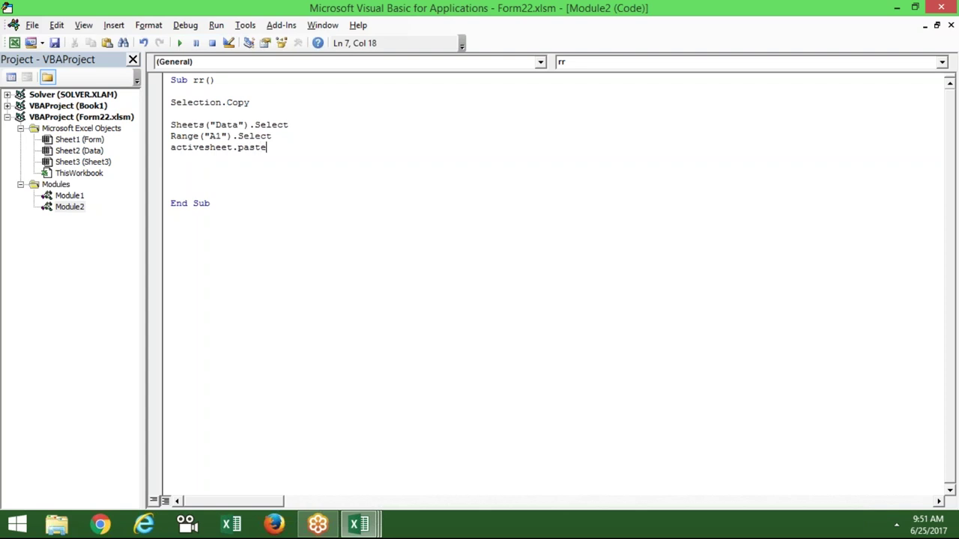
key("Return")
key("Down")
key("Down")
Duplicate the Selection.Copy line below and begin Sheets("Data").Range("a1").PasteSpecial
key("Up")
key("Up")
key("Up")
key("Up")
key("Up")
key("Up")
key("End")
left_click(188, 103)
left_click(171, 102)
key("shift+Down")
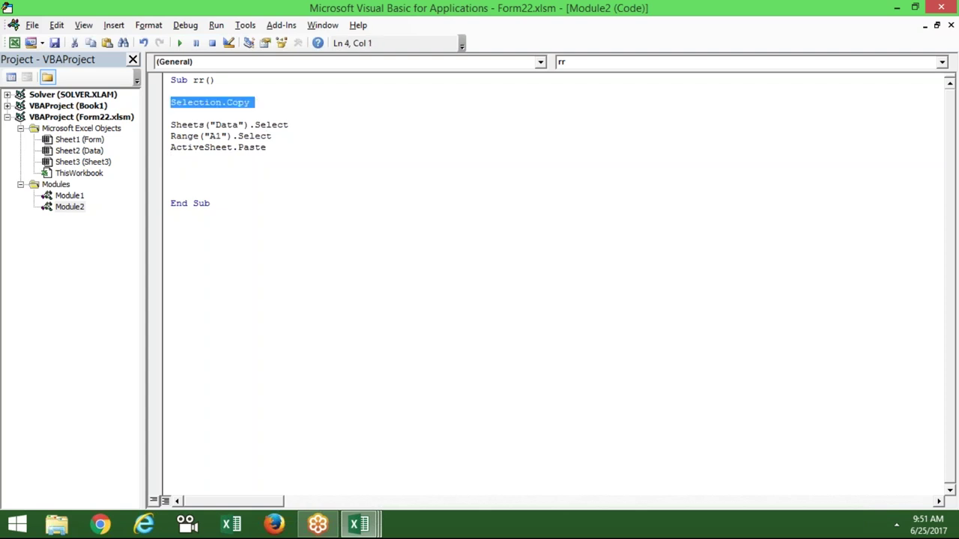
key("ctrl+c")
key("Down")
key("Down")
key("Down")
key("Down")
key("Down")
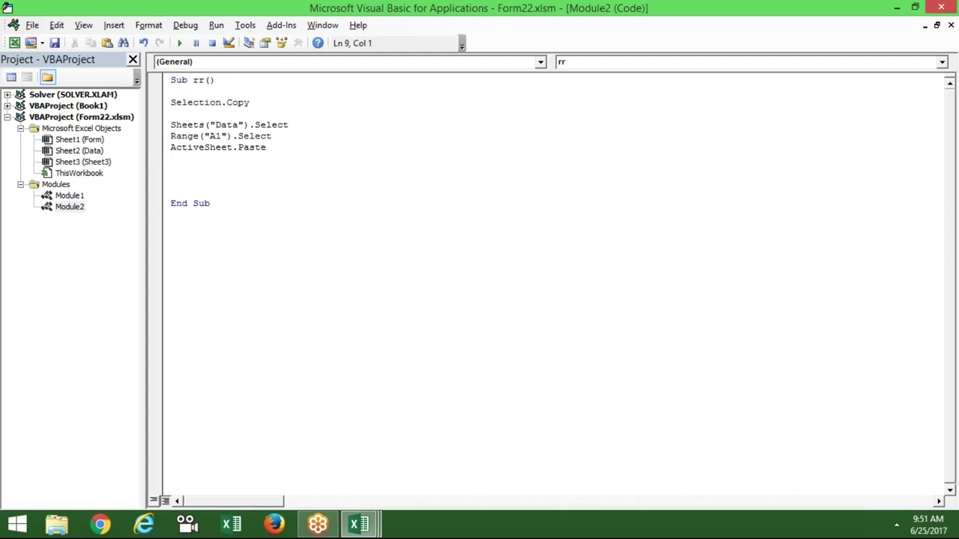
key("ctrl+v")
type("sheets(\"Da")
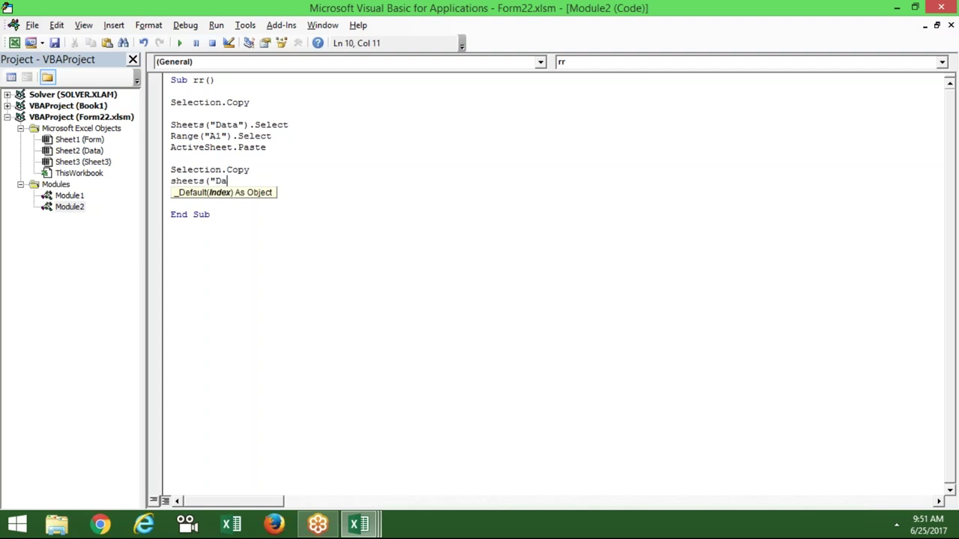
type("ta\")")
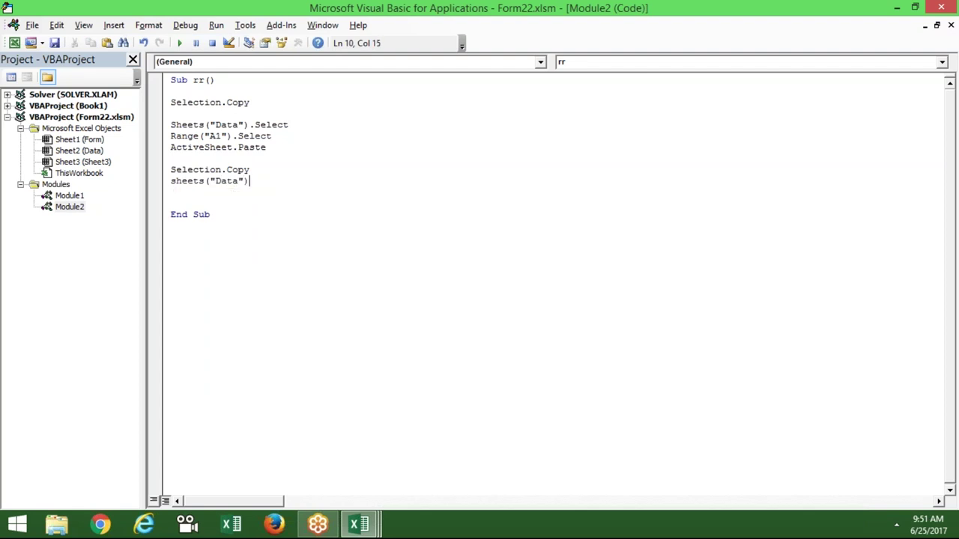
type(".range(")
type("\"a1\")")
type(".pastes")
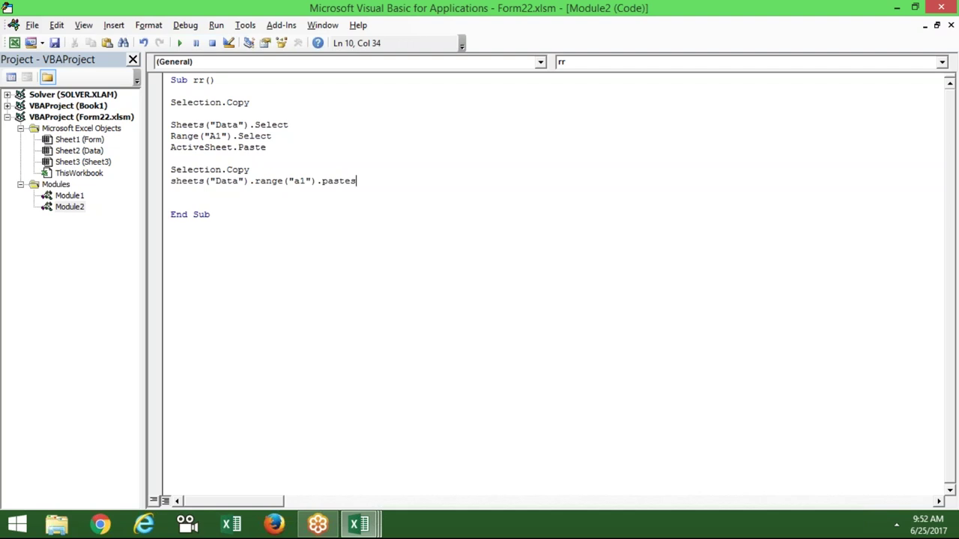
type("pecial")
Finish the Sheets("Data").Range("a1").PasteSpecial line and highlight the first Selection.Copy statement
key("Return")
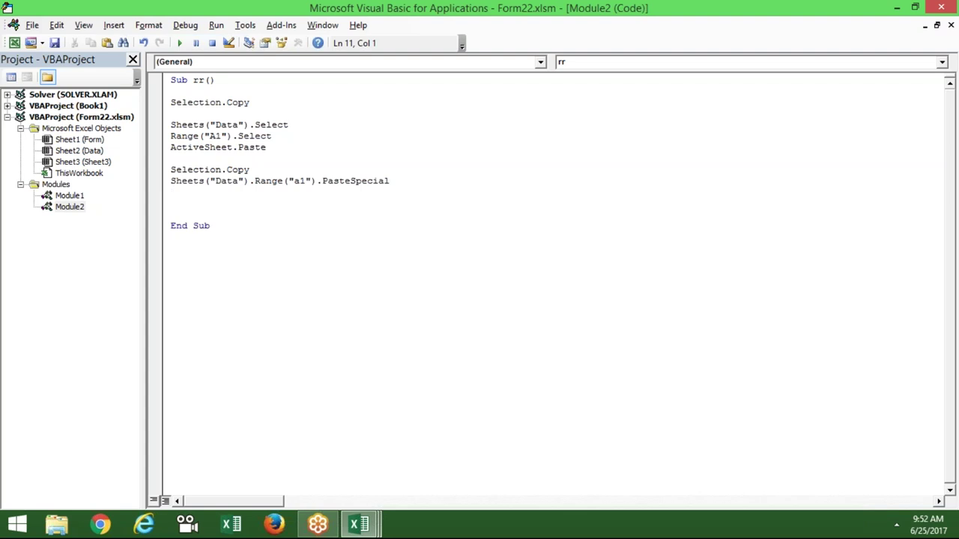
key("Up")
key("Up")
key("Up")
key("Up")
key("Up")
key("Up")
key("Up")
key("shift+End")
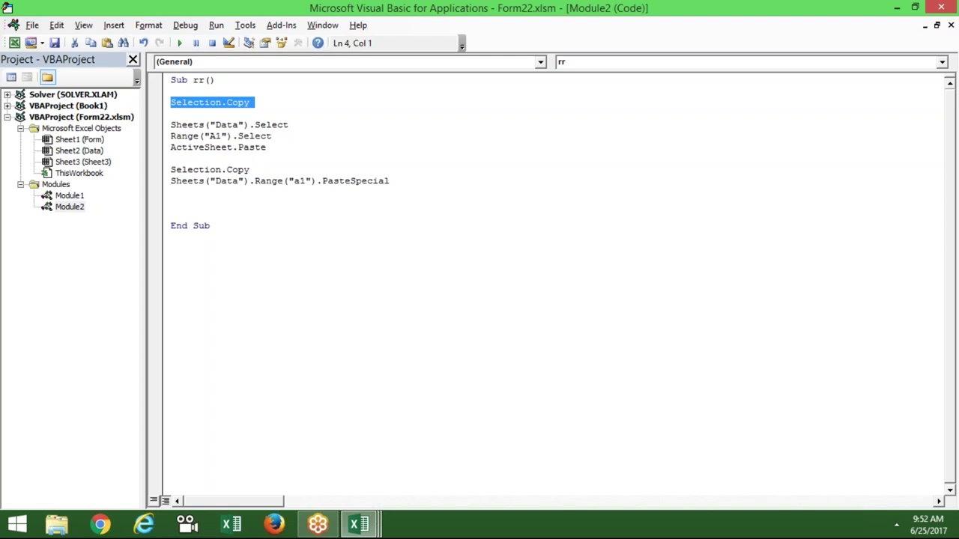
Switch to the Excel workbook and show the Home tab commands
left_click(253, 244)
key("alt+Tab")
left_click(65, 27)
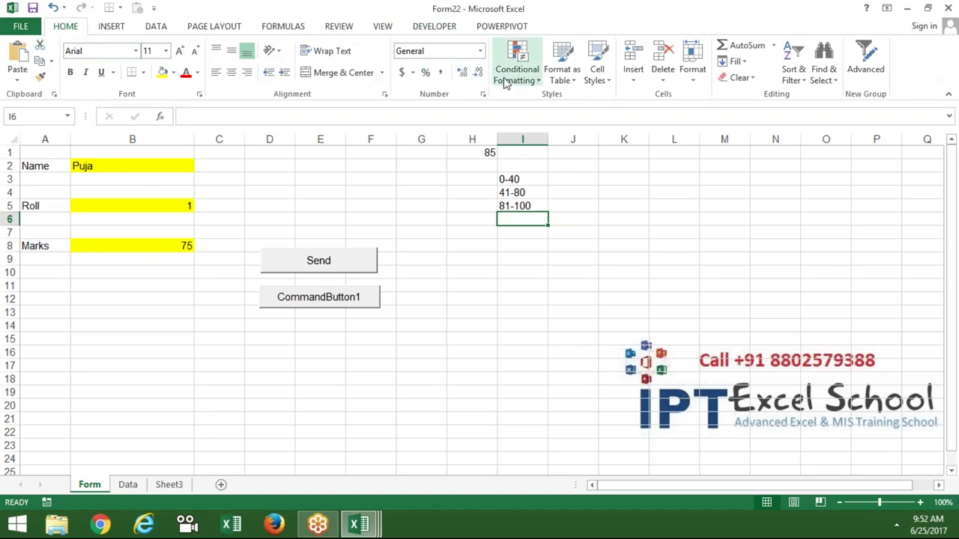
Select cell C11 on the empty Sheet3
left_click(178, 379)
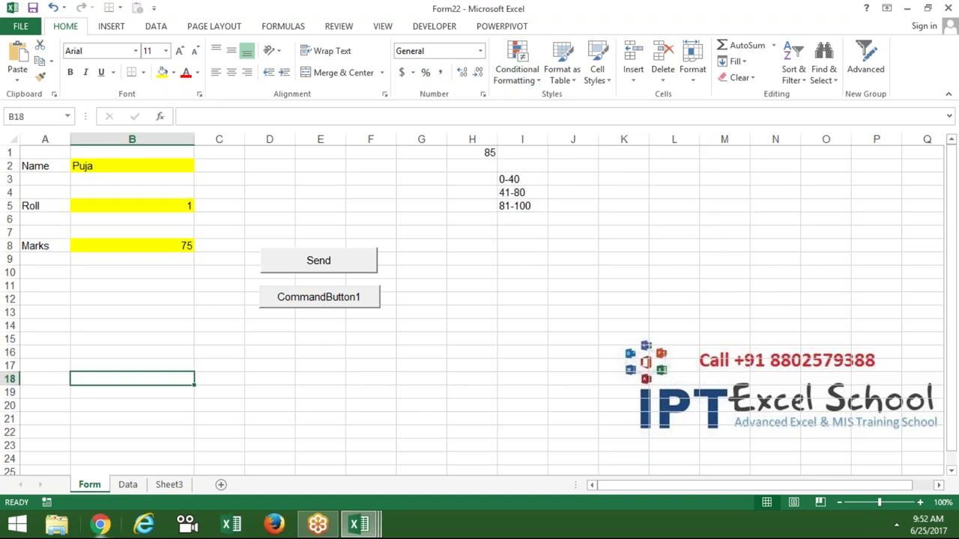
left_click(170, 486)
left_click(167, 284)
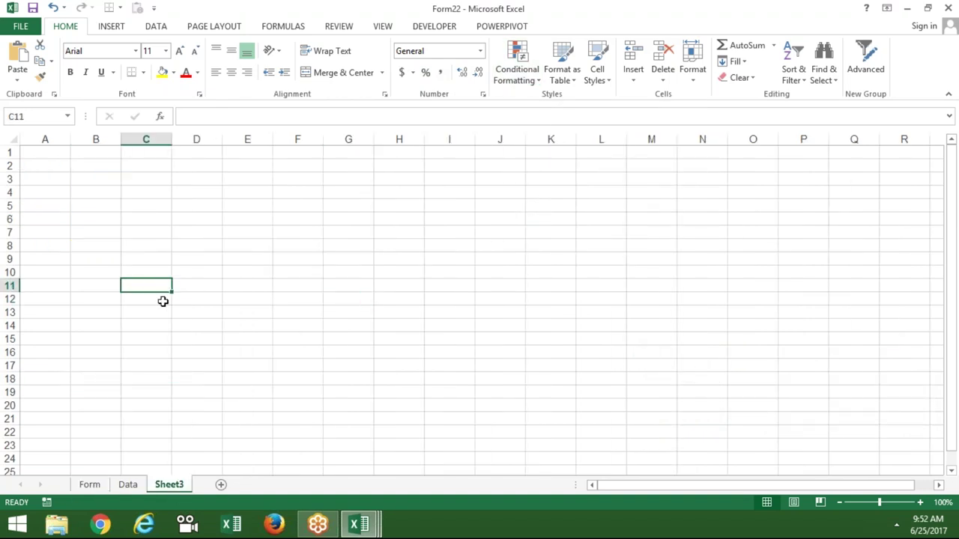
Record Macro1 that makes C11 bold, then return to the VBA editor
left_click(47, 502)
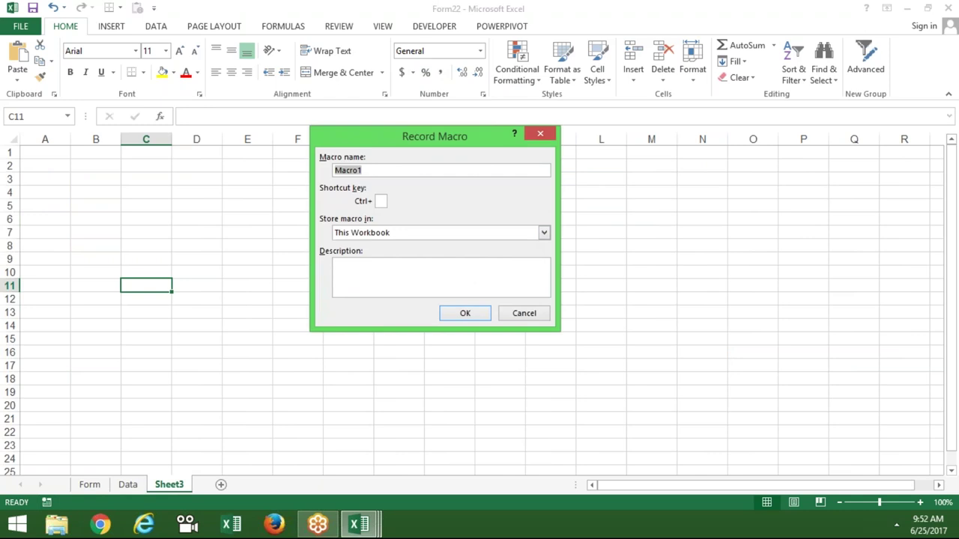
left_click(487, 314)
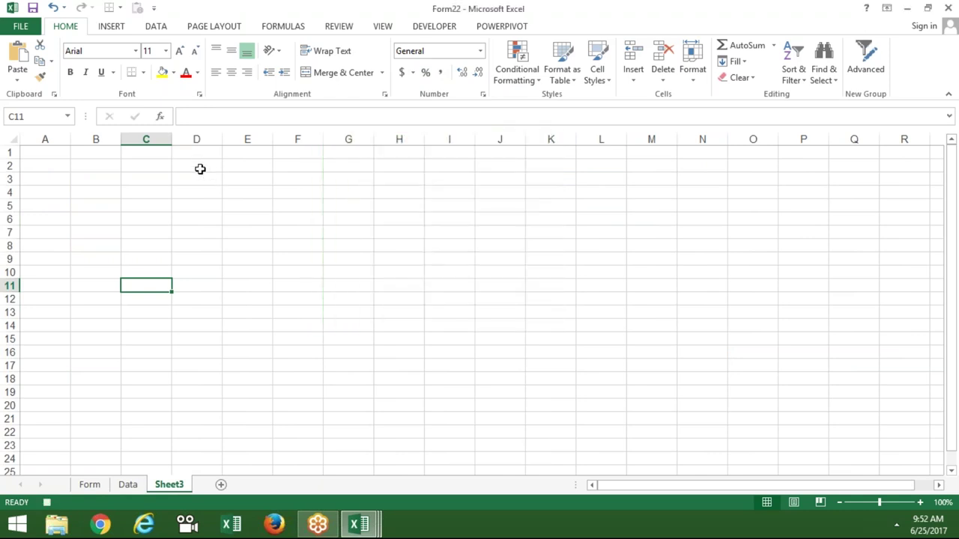
left_click(71, 75)
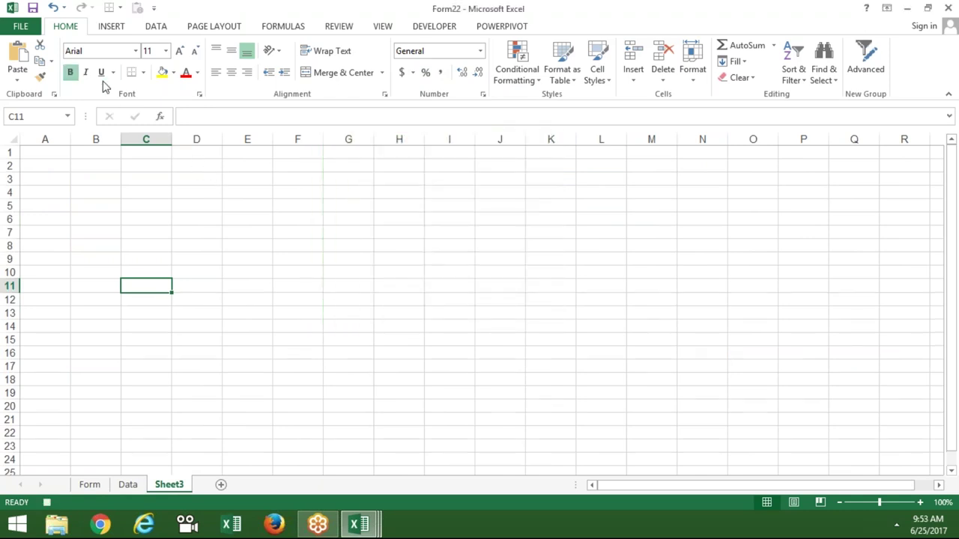
key("alt+F11")
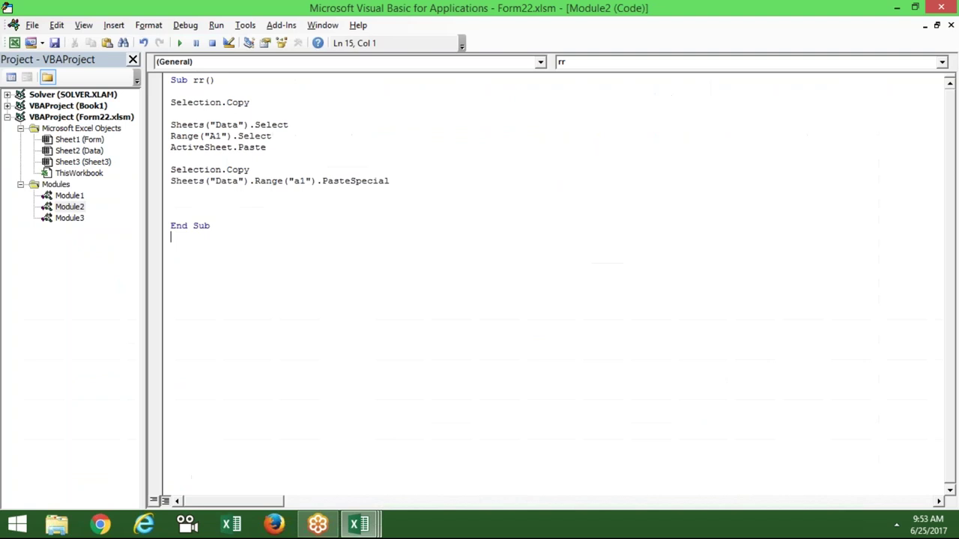
Open Module3 and inspect the recorded Selection.Font.Bold = True line
double_click(69, 218)
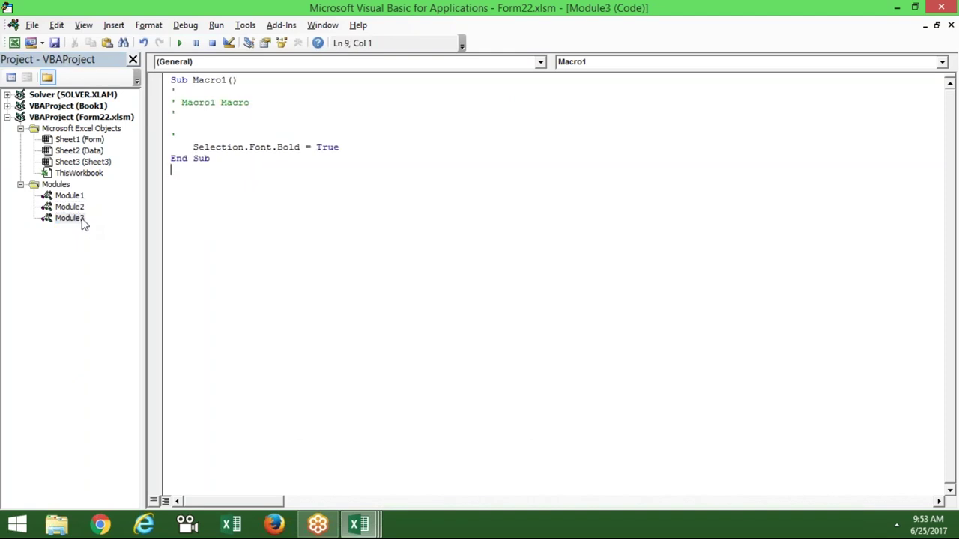
left_click(244, 149)
left_click(272, 148)
double_click(327, 148)
Check the newly recorded font Size = 12 line in Macro1
key("alt+F11")
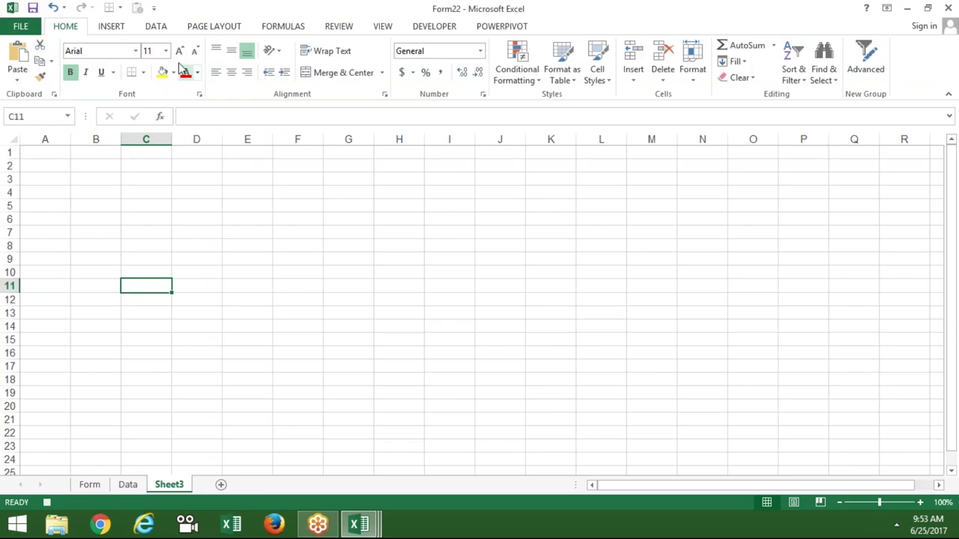
key("alt+F11")
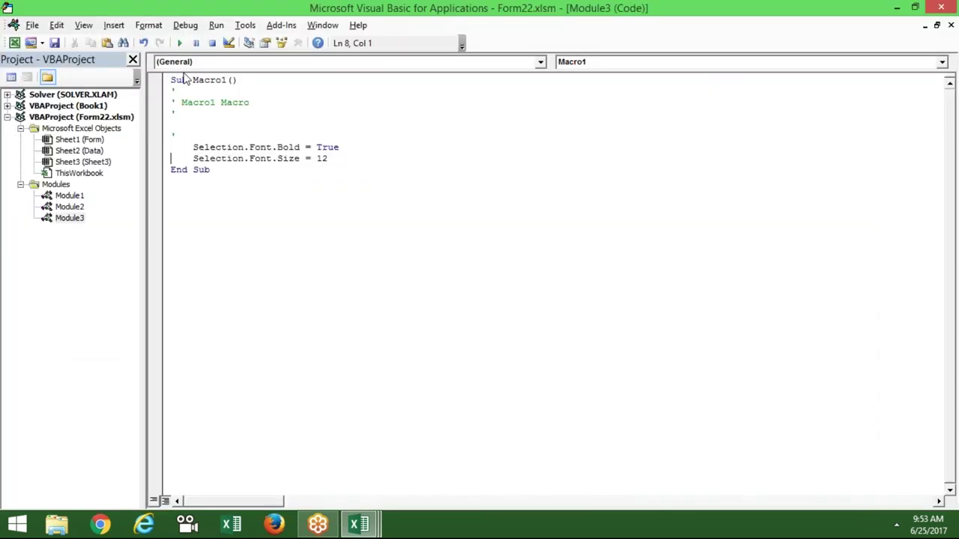
left_click(203, 158)
left_click(260, 169)
left_click(283, 158)
double_click(320, 158)
Apply the Agency FB font to cell C11 in Excel
key("alt+Tab")
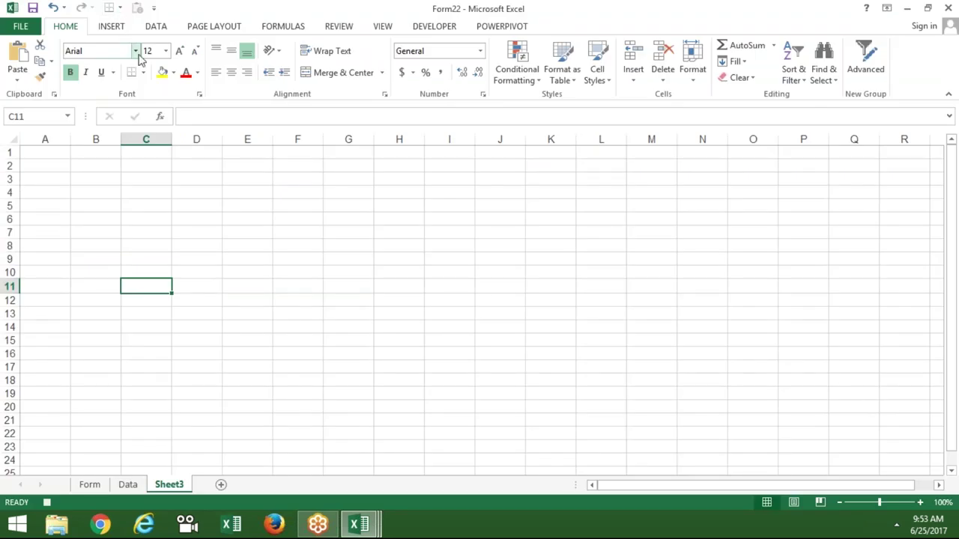
left_click(136, 53)
left_click(117, 143)
Insert one blank line above End With in Macro1's Selection.Font block, removing the extras
key("alt+Tab")
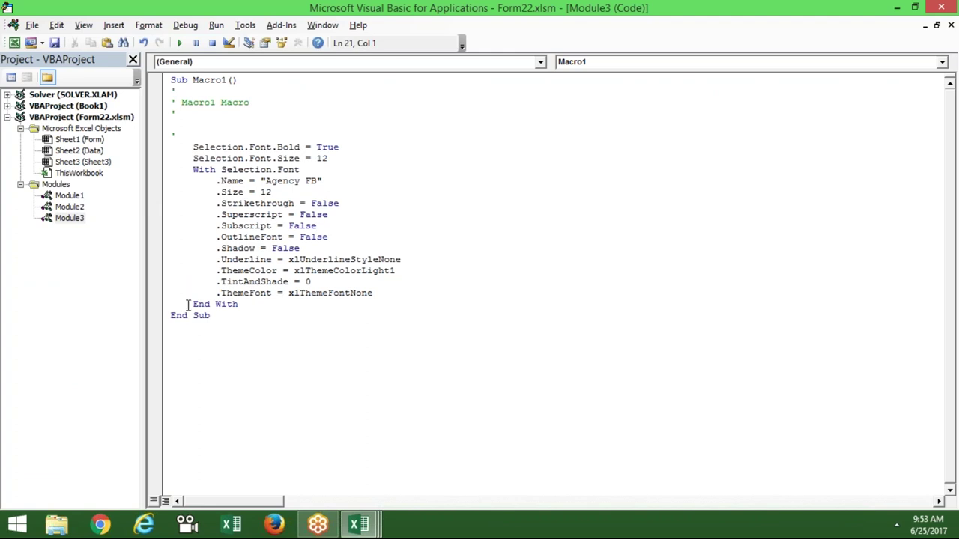
key("Return")
key("Return")
key("Return")
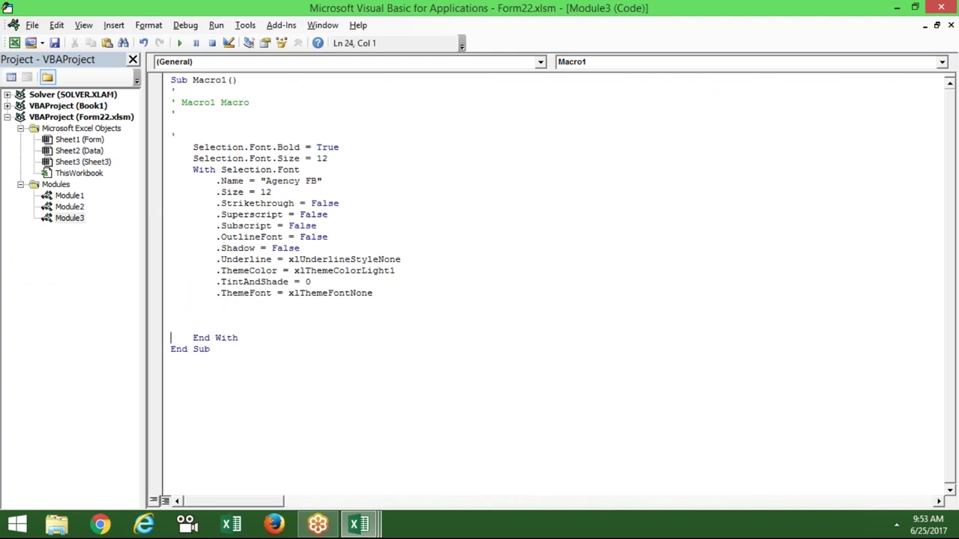
key("BackSpace")
key("Up")
key("Up")
key("Delete")
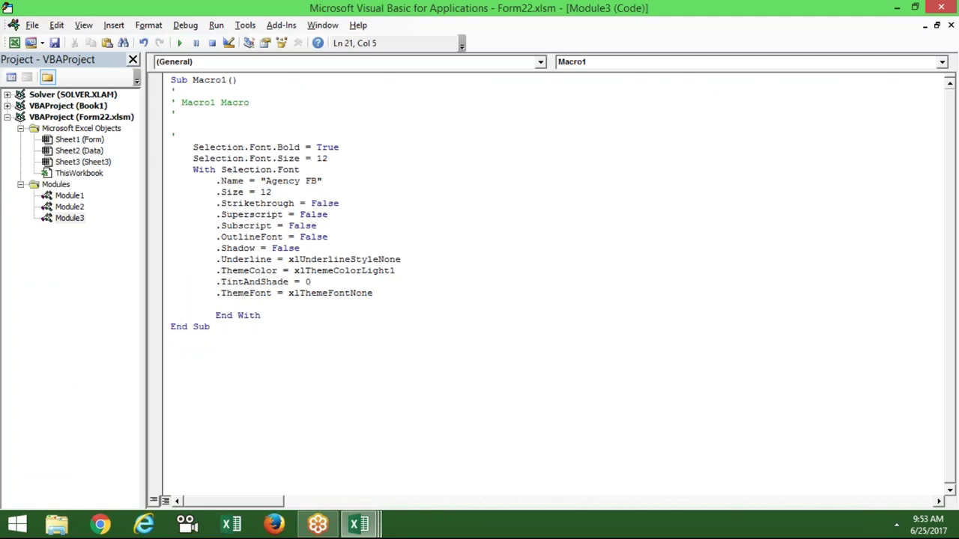
key("Up")
key("Down")
left_click(194, 172)
key("Return")
key("Return")
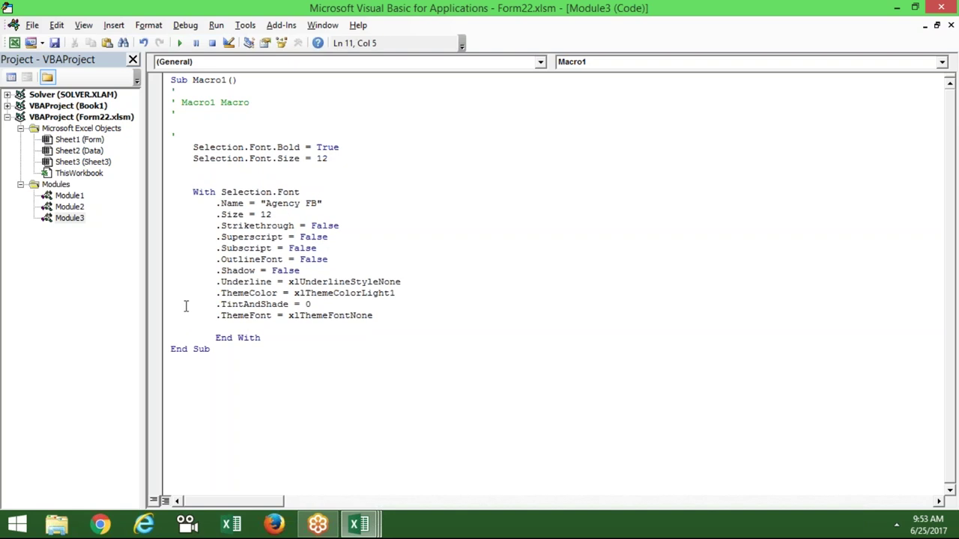
left_click(227, 147)
left_click(283, 147)
left_click(241, 158)
left_click(255, 158)
left_click(283, 161)
left_click(324, 158)
left_click_drag(218, 204, 196, 214)
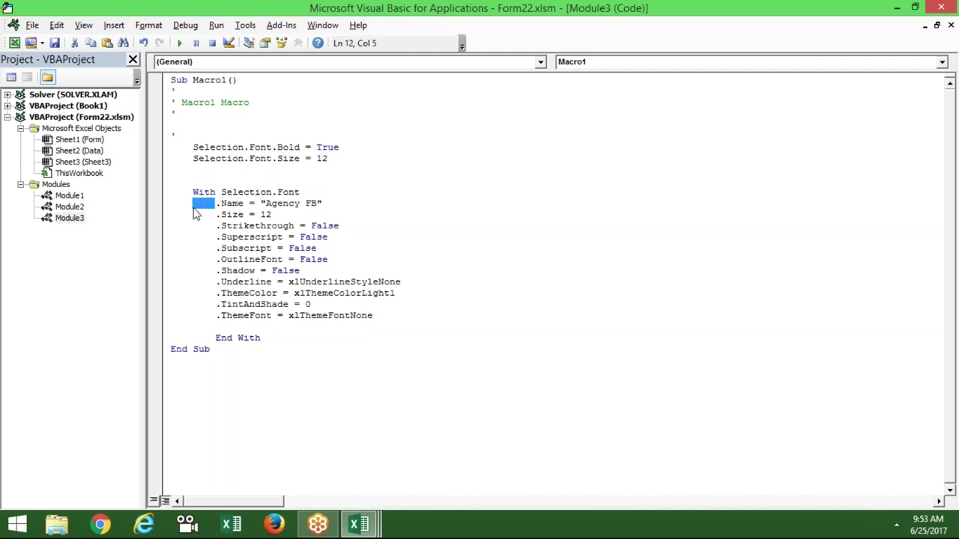
mouse_move(210, 215)
left_mouse_down()
mouse_move(187, 215)
mouse_move(187, 226)
left_mouse_up()
left_click_drag(216, 192, 187, 195)
key("Delete")
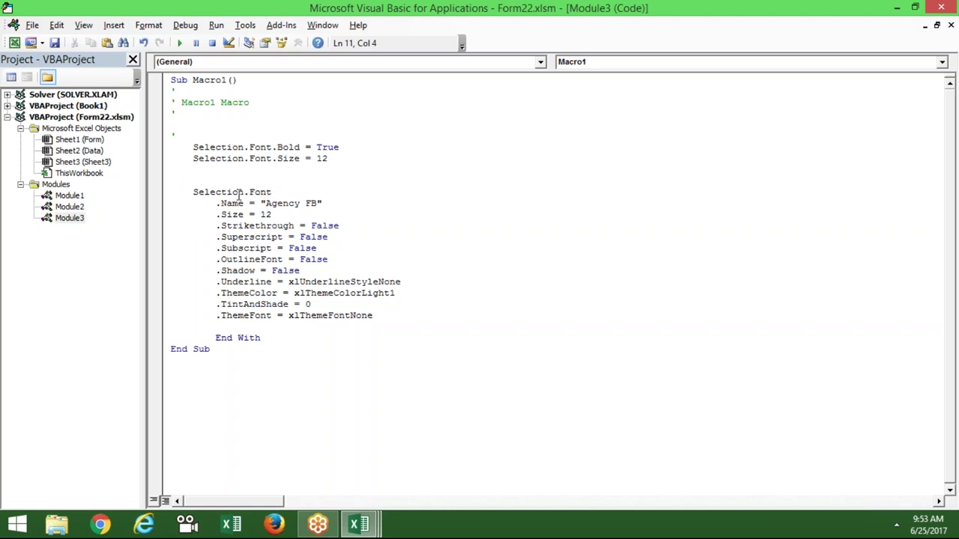
left_click_drag(272, 193, 194, 196)
key("ctrl+c")
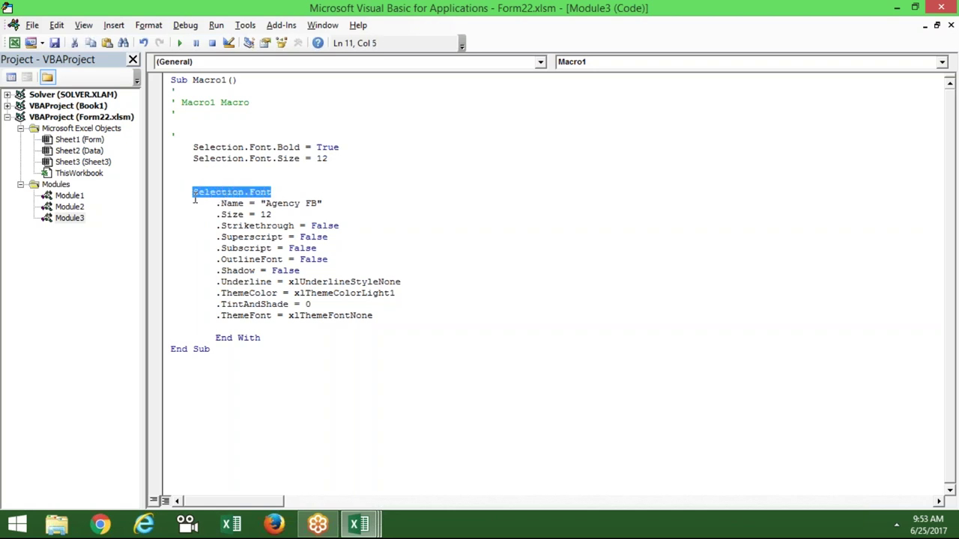
left_click(197, 204)
key("ctrl+v")
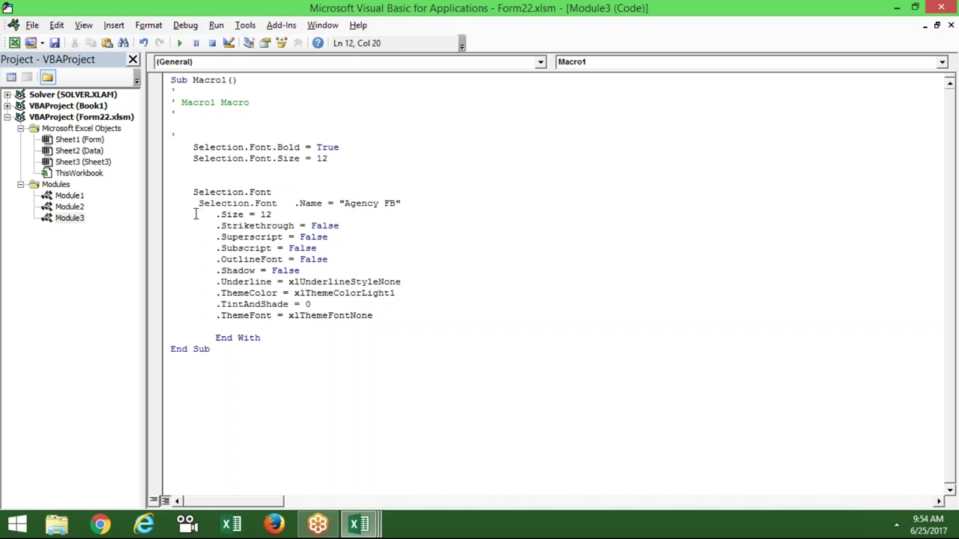
left_click(199, 219)
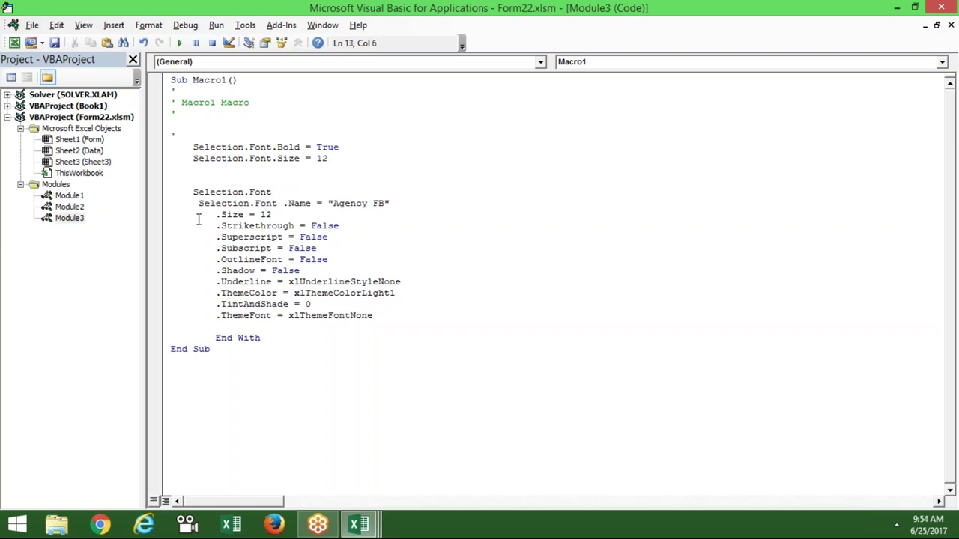
key("ctrl+v")
left_click(200, 226)
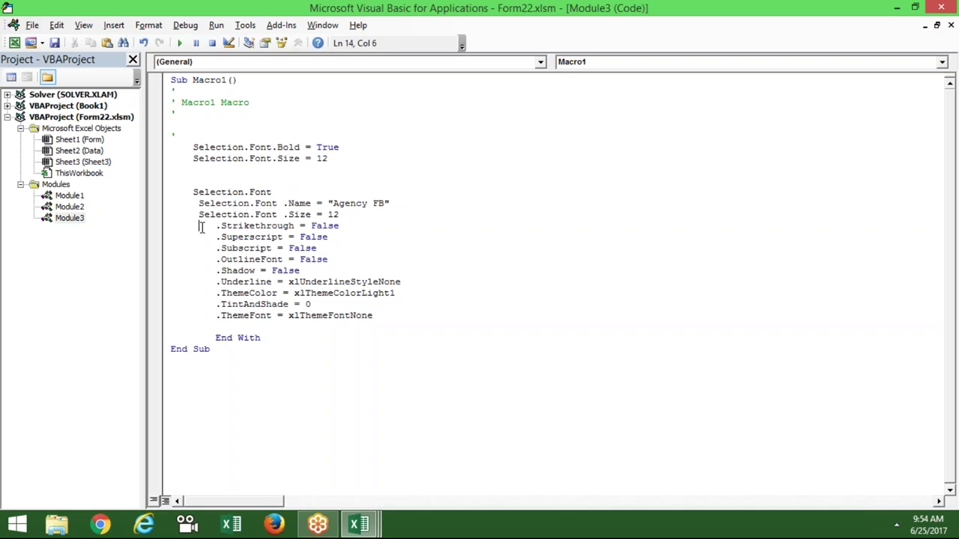
key("ctrl+z")
key("ctrl+z")
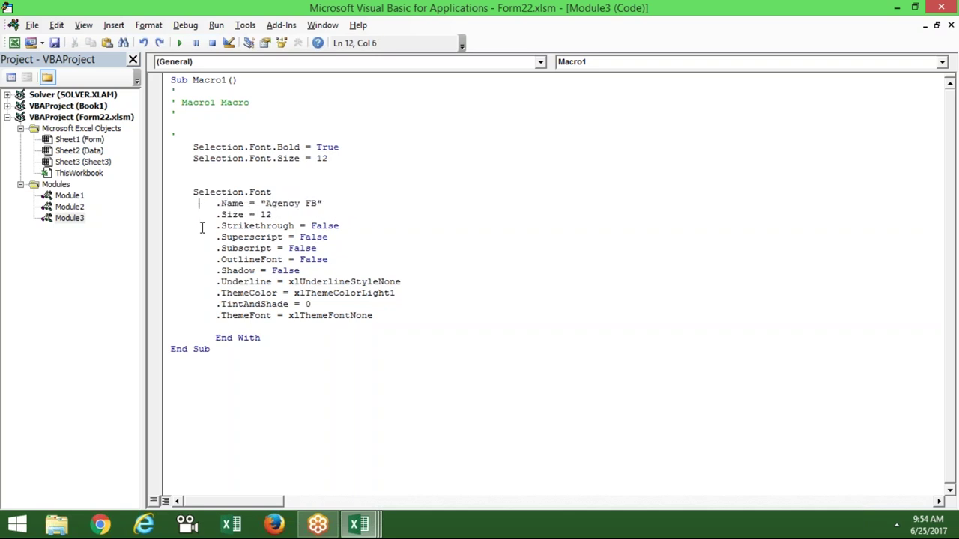
key("ctrl+z")
left_click(204, 248)
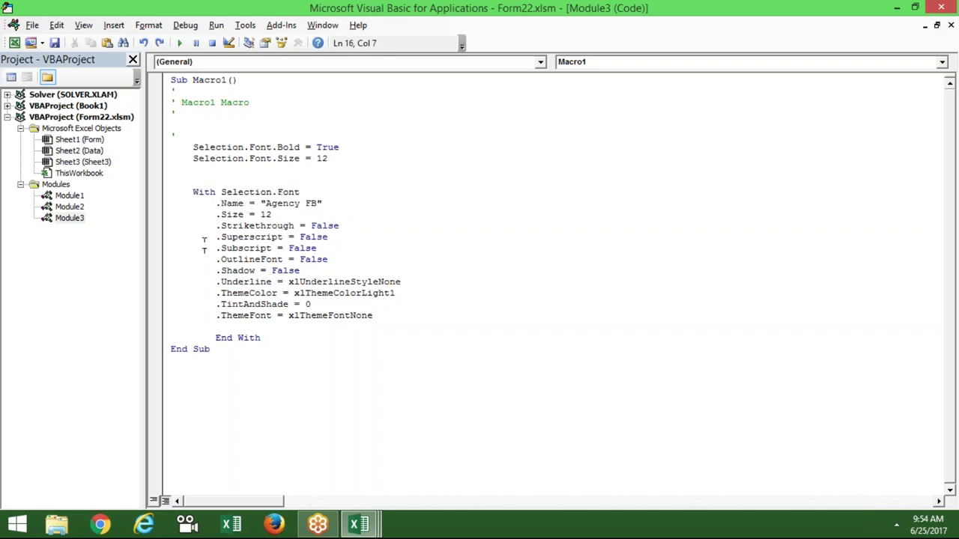
left_click_drag(222, 192, 299, 193)
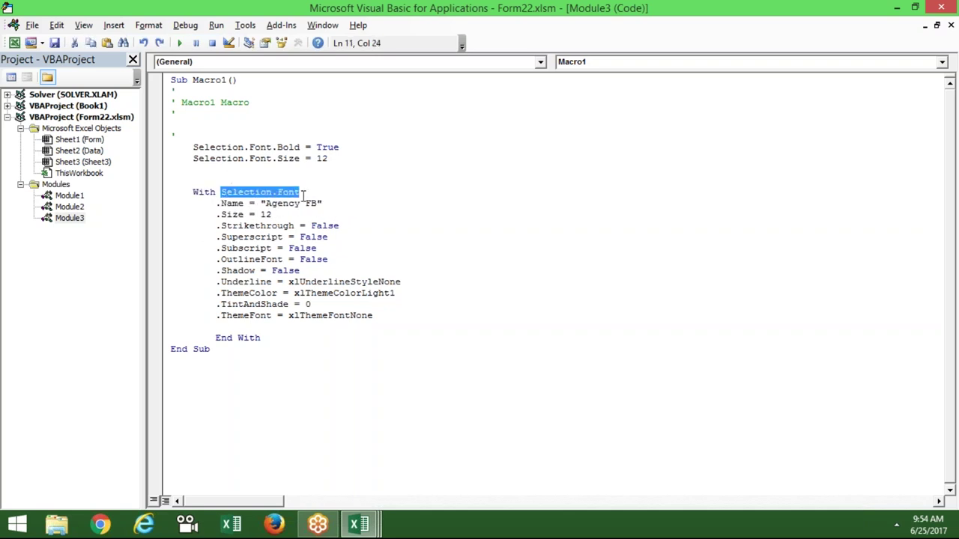
mouse_move(216, 203)
left_mouse_down()
mouse_move(233, 237)
mouse_move(362, 322)
left_mouse_up()
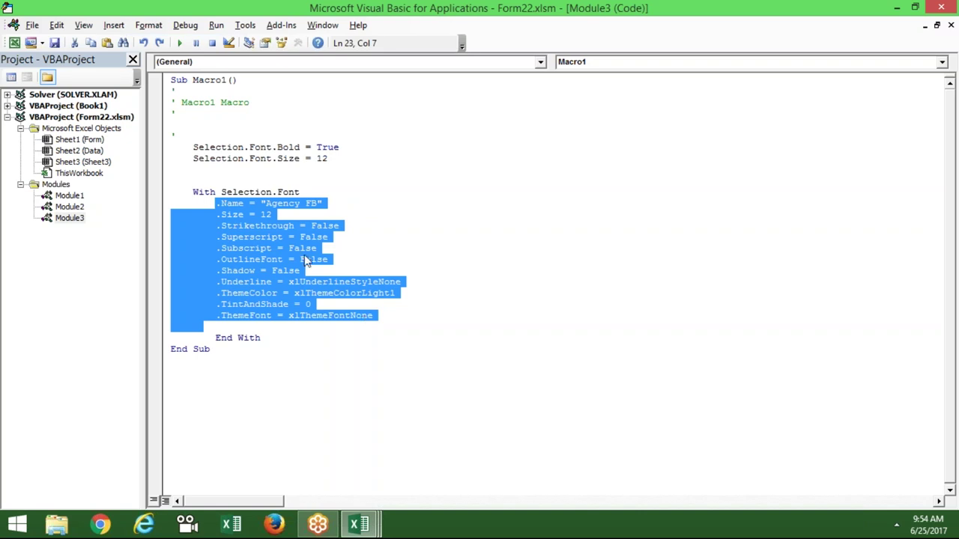
left_click(231, 214)
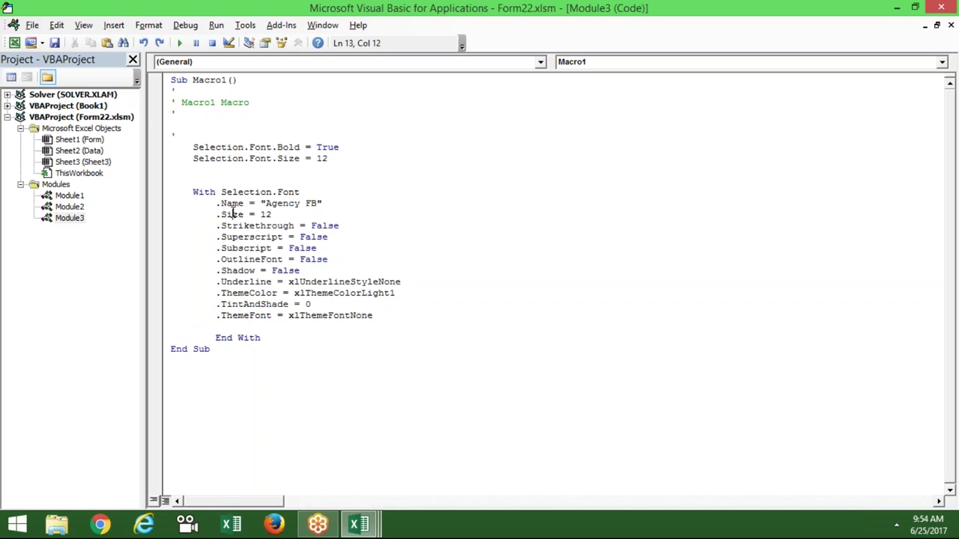
double_click(238, 193)
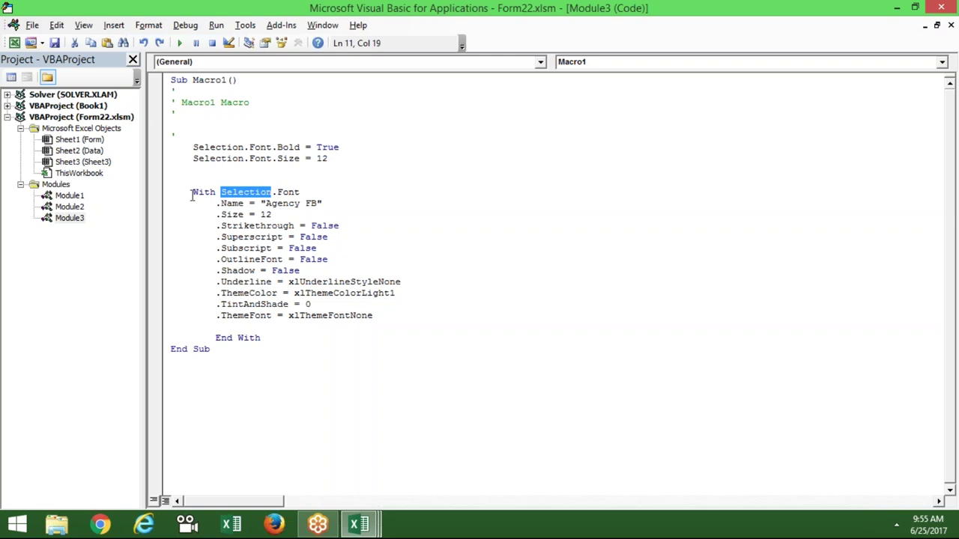
left_click(218, 203)
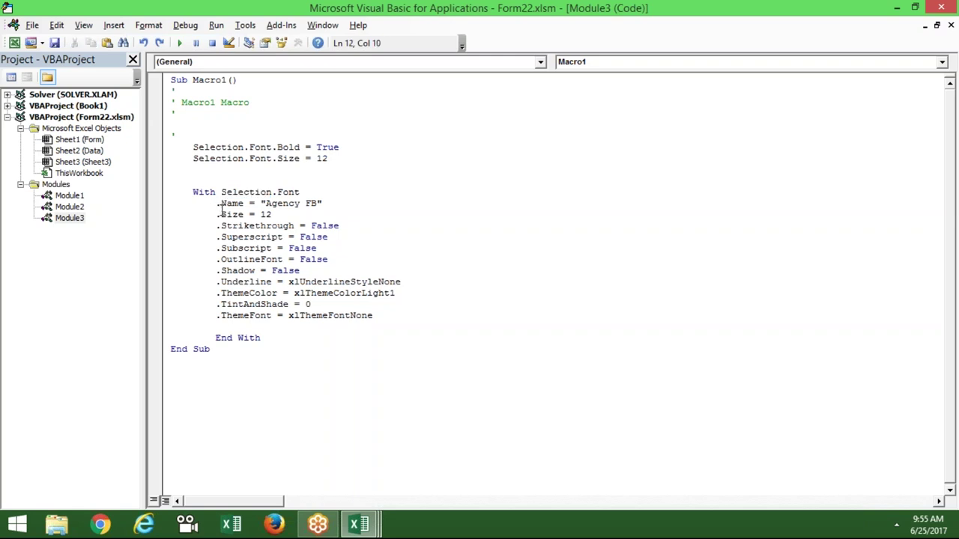
left_click(222, 225)
double_click(232, 203)
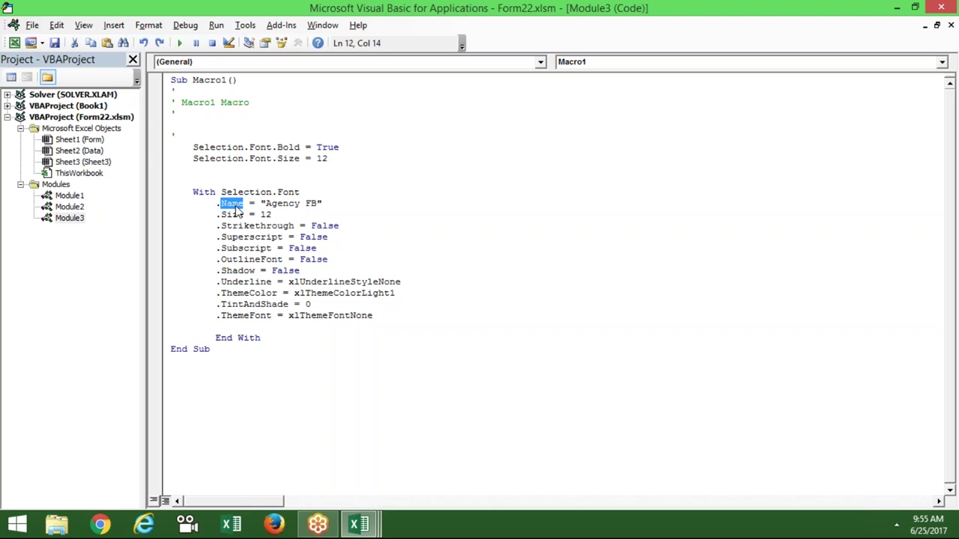
double_click(234, 215)
double_click(239, 226)
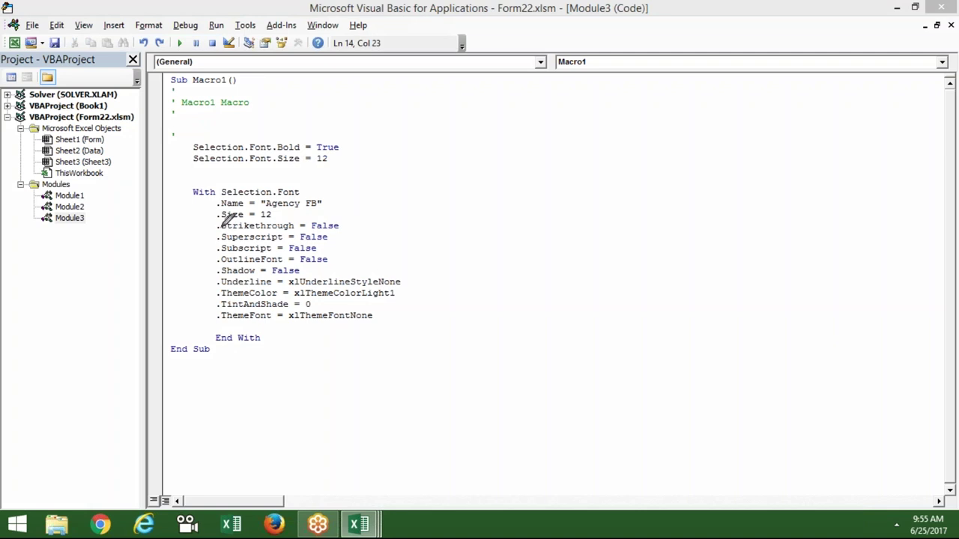
left_click_drag(221, 226, 292, 225)
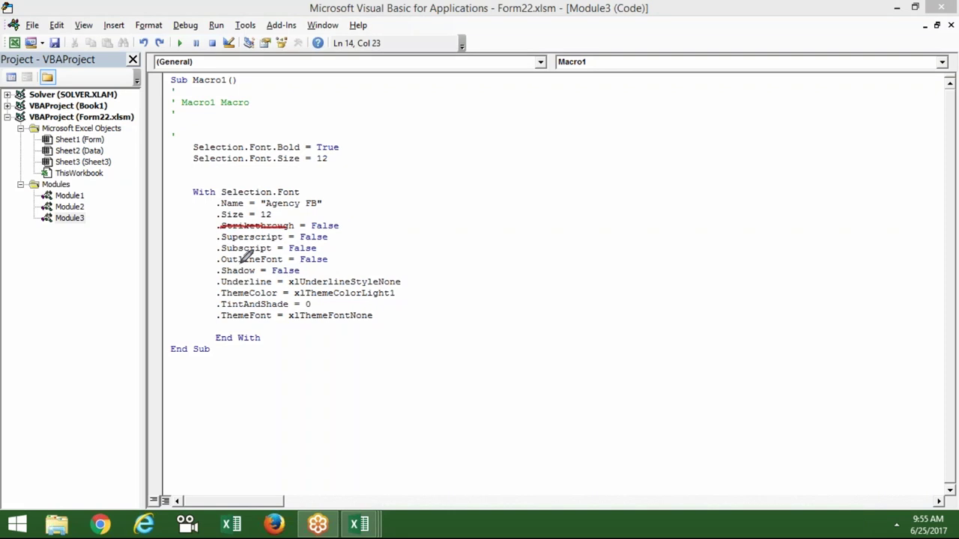
mouse_move(221, 260)
left_mouse_down()
mouse_move(273, 257)
mouse_move(223, 271)
mouse_move(270, 280)
left_mouse_up()
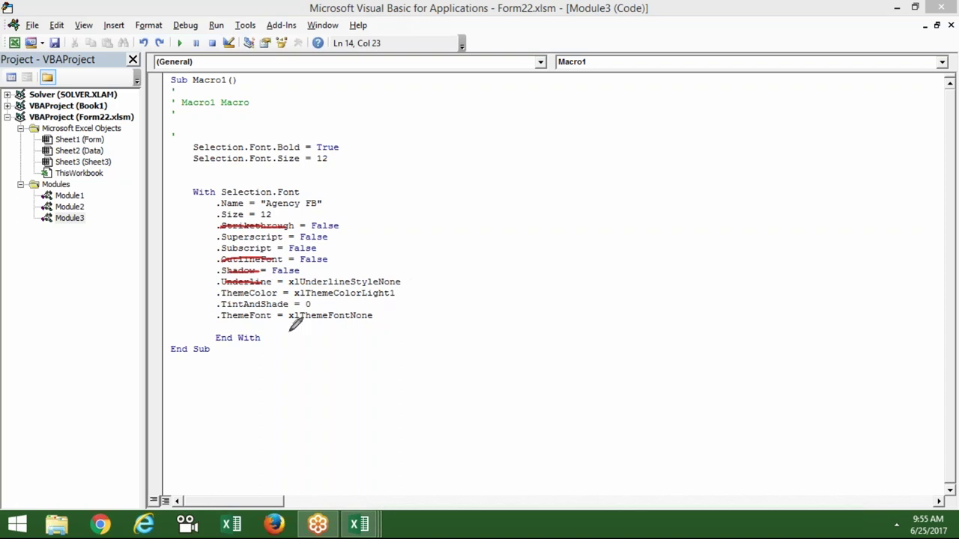
left_click_drag(212, 283, 220, 318)
key("Escape")
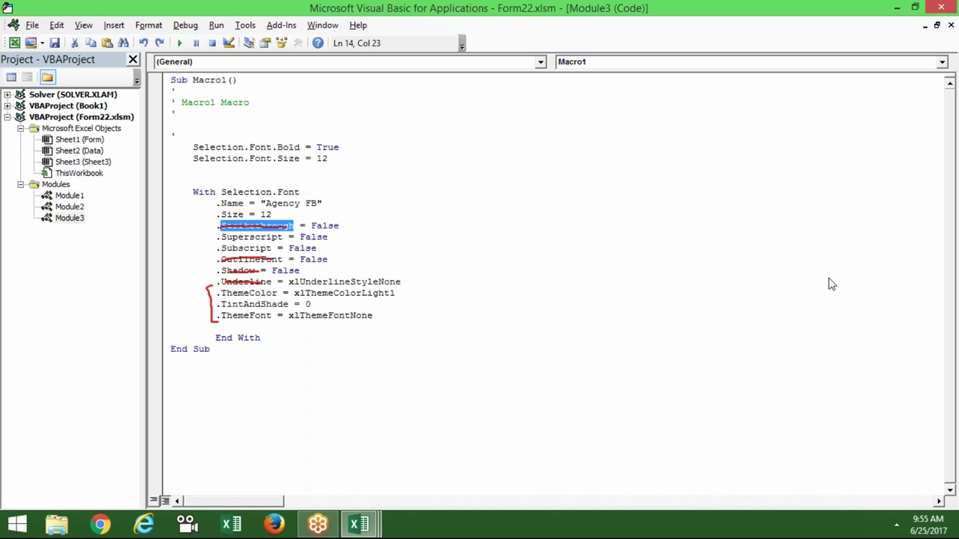
key("e")
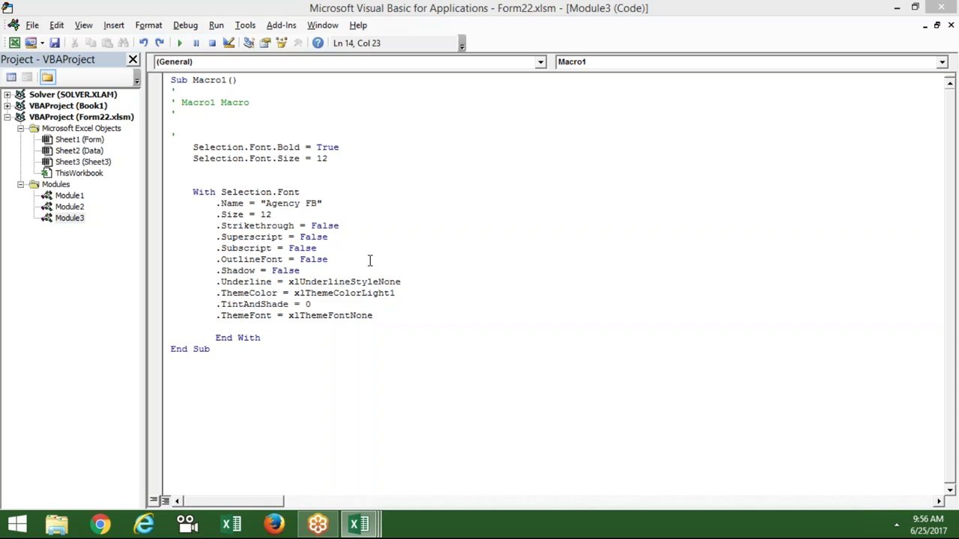
key("alt+Tab")
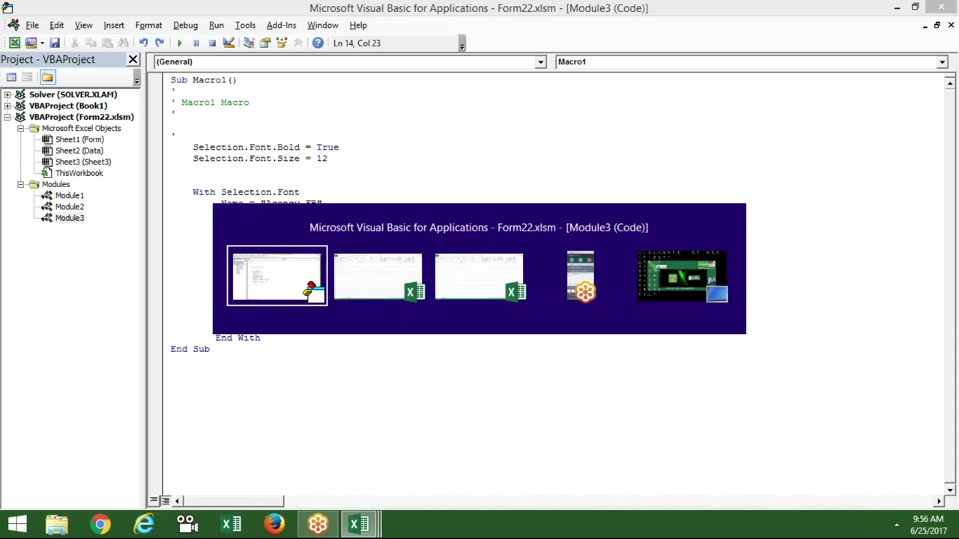
Bring the Form22 workbook forward and Middle Align cell C7
left_click(360, 526)
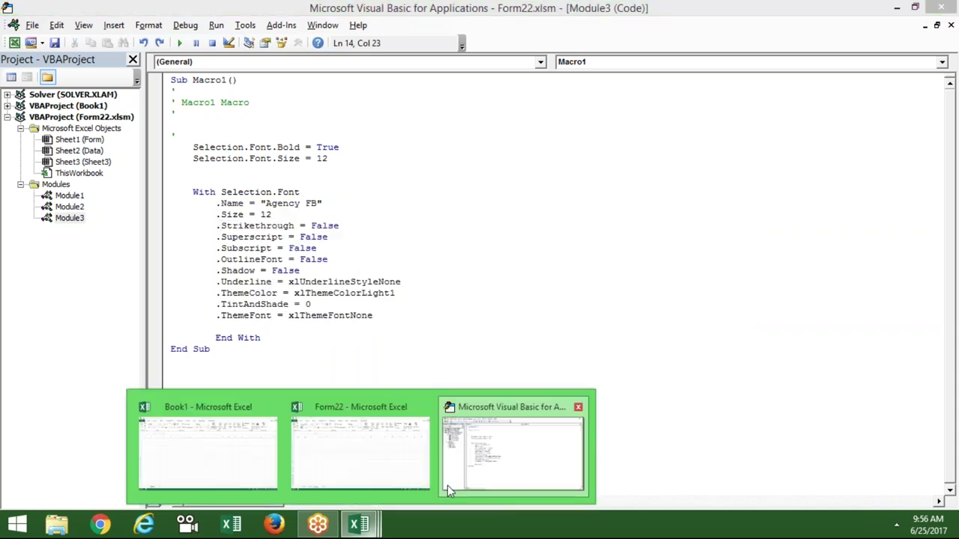
left_click(420, 480)
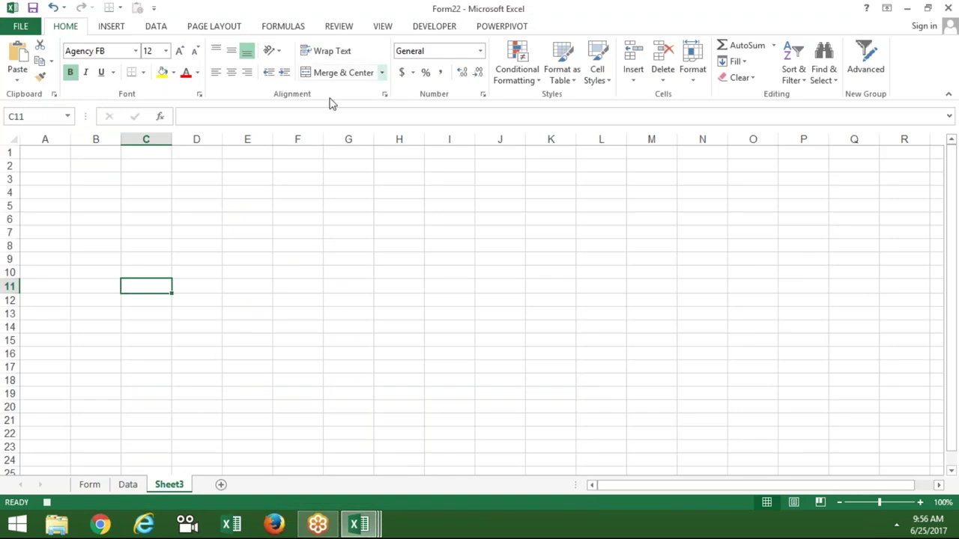
left_click(153, 226)
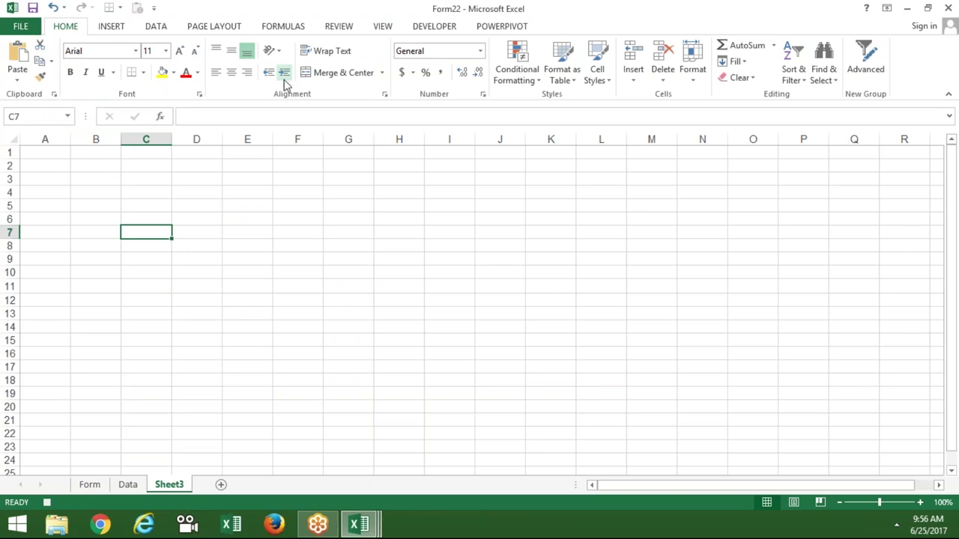
left_click(236, 53)
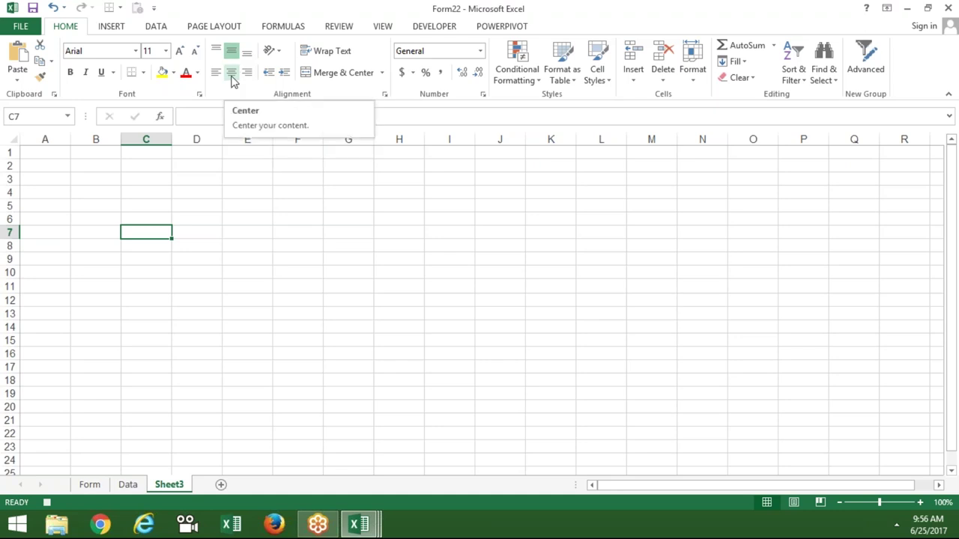
key("alt+Tab")
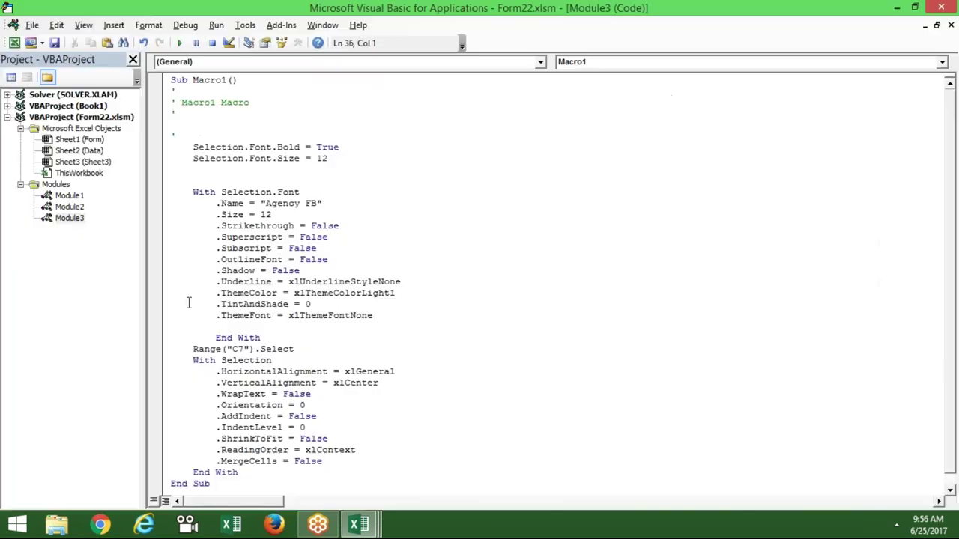
Inspect the recorded HorizontalAlignment = xlGeneral and VerticalAlignment = xlCenter lines for C7
double_click(222, 361)
double_click(225, 372)
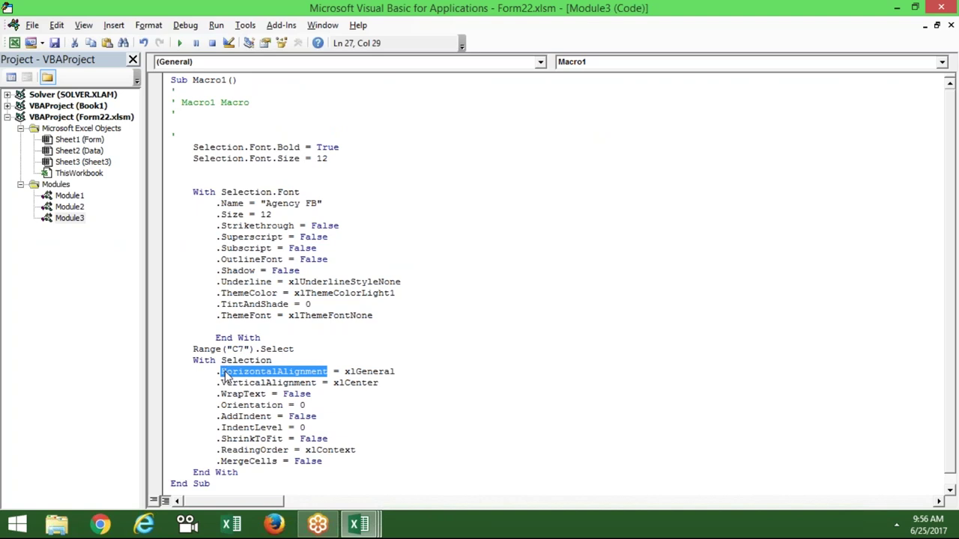
left_click(349, 371)
double_click(351, 372)
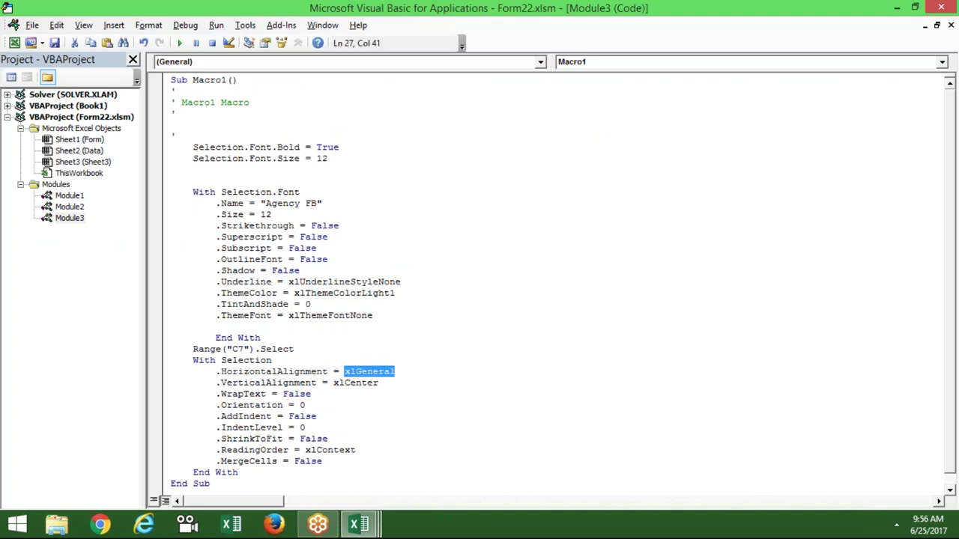
left_click(294, 383)
double_click(351, 393)
left_click(350, 383)
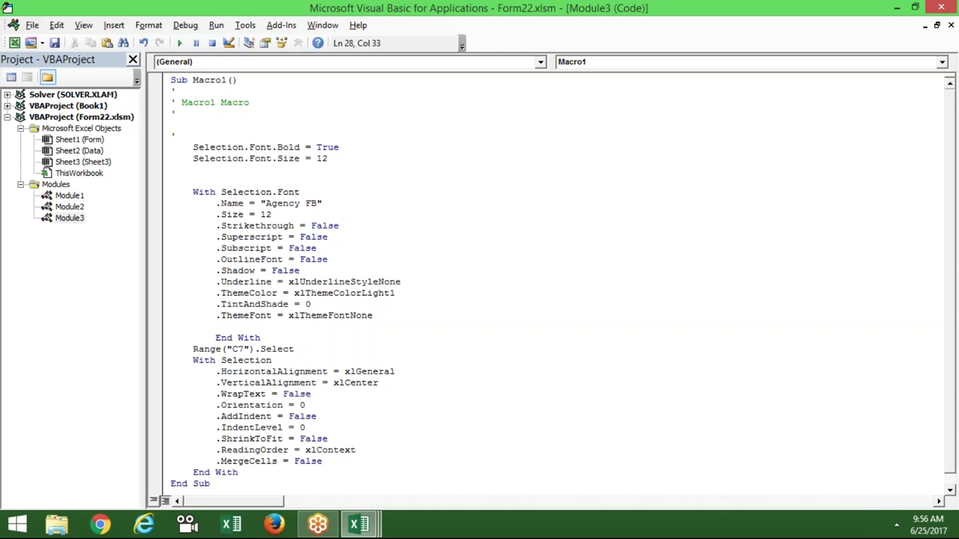
Compare against C7's Middle Align setting in Excel and recheck the xlGeneral value
key("alt+F11")
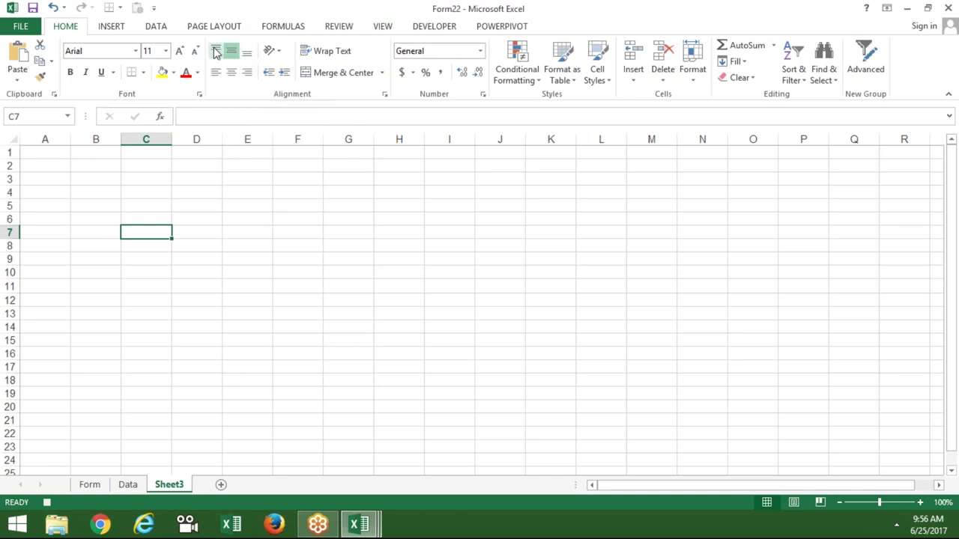
left_click(237, 54)
key("alt+F11")
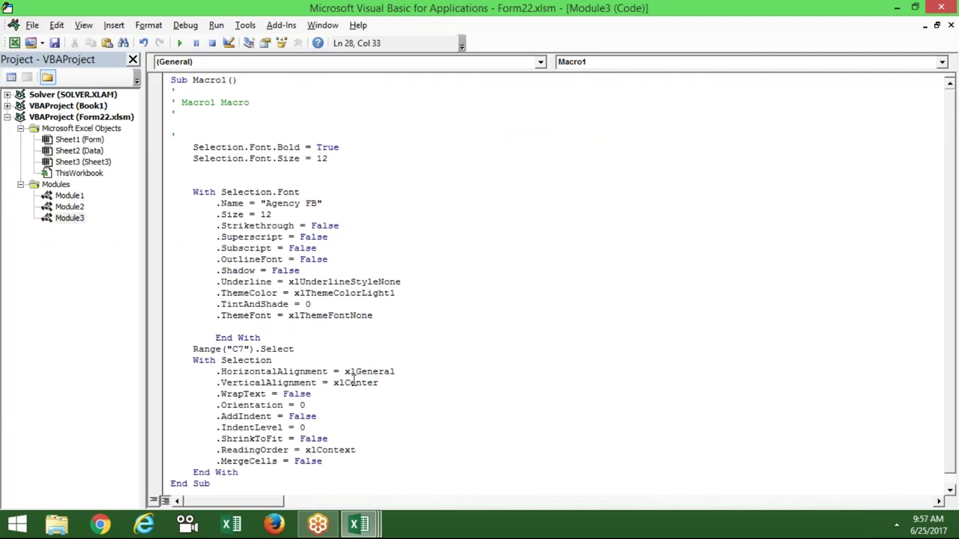
double_click(360, 371)
key("alt+F11")
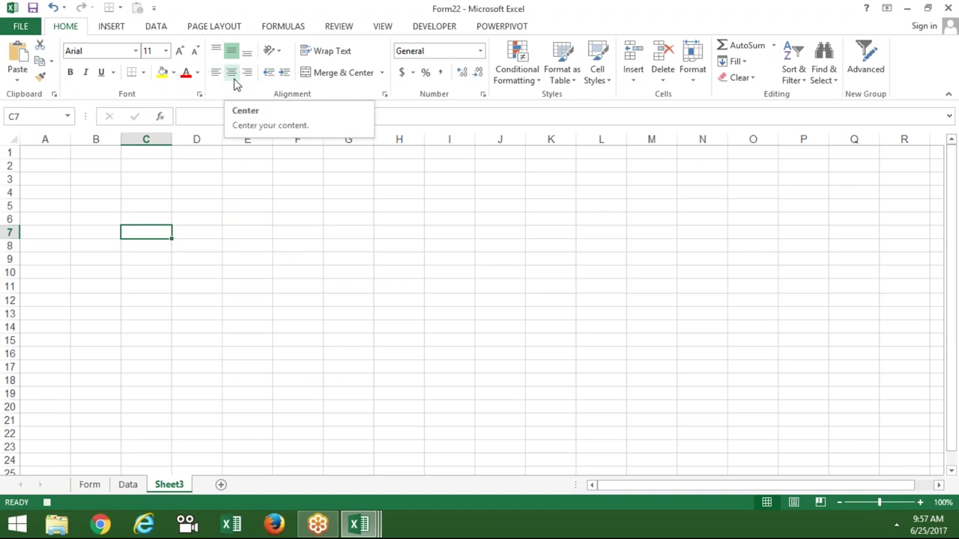
Review the recorded alignment, WrapText and Orientation values against Excel's orientation options
key("alt+F11")
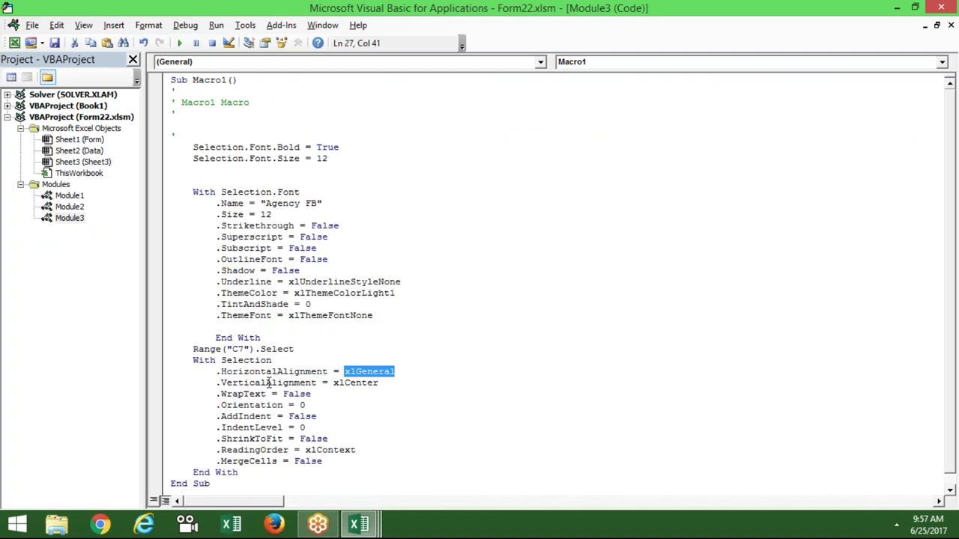
left_click_drag(378, 383, 360, 372)
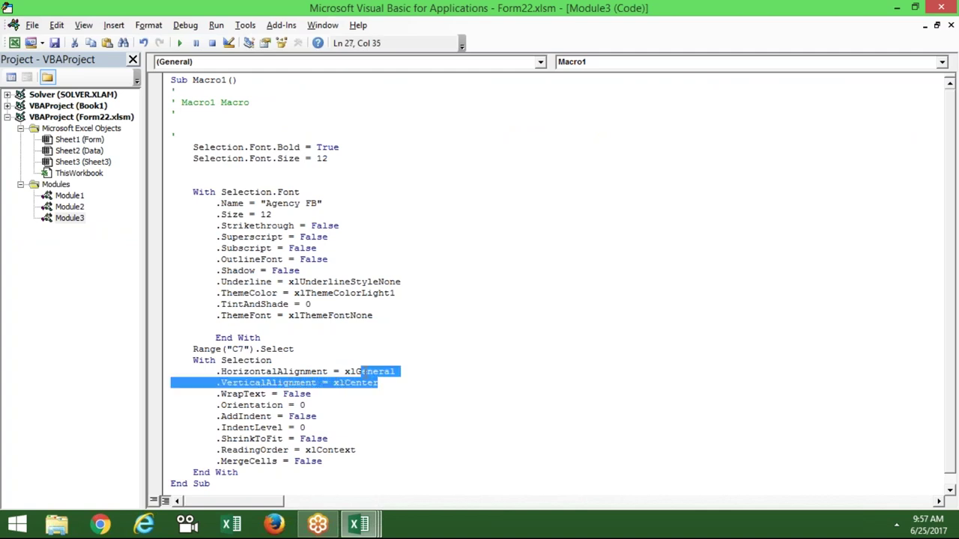
left_click_drag(310, 394, 278, 394)
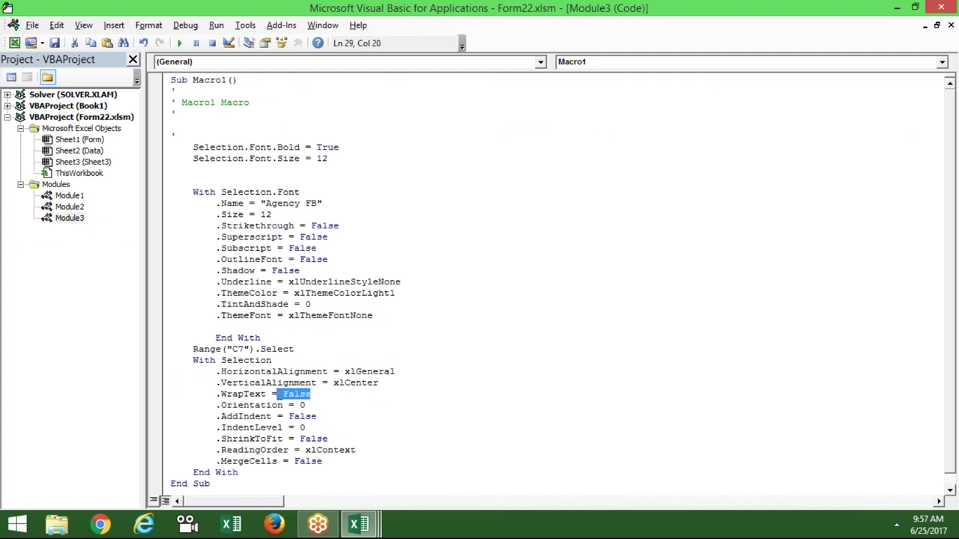
left_click_drag(305, 406, 299, 406)
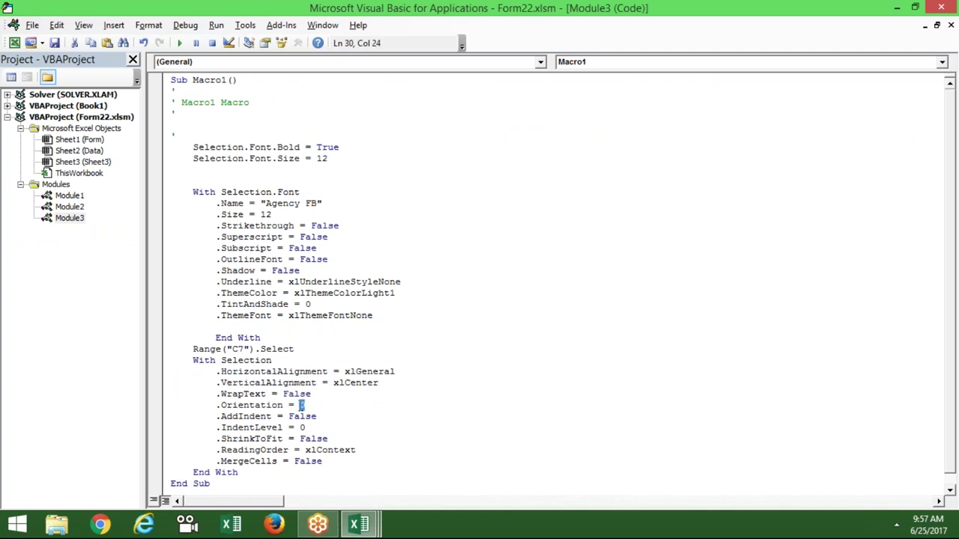
key("alt+F11")
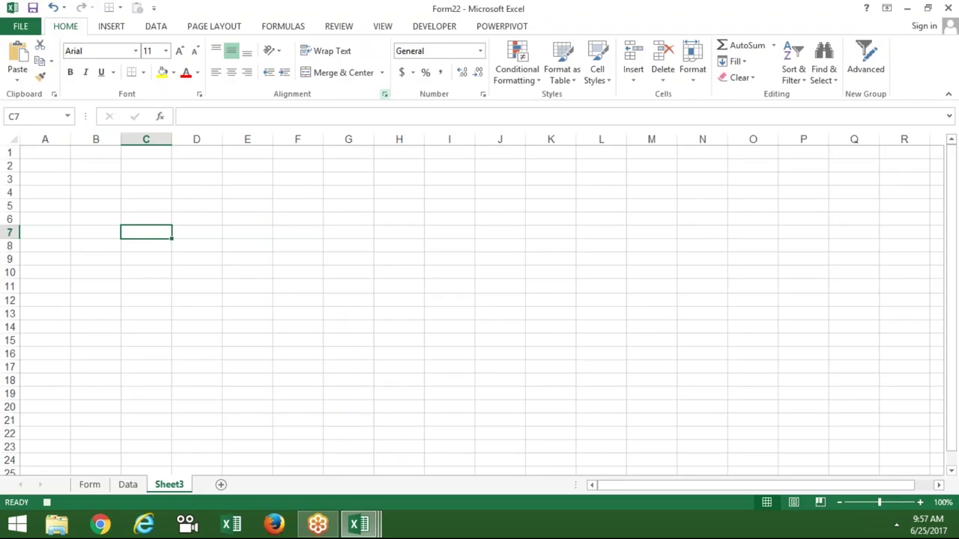
left_click(272, 51)
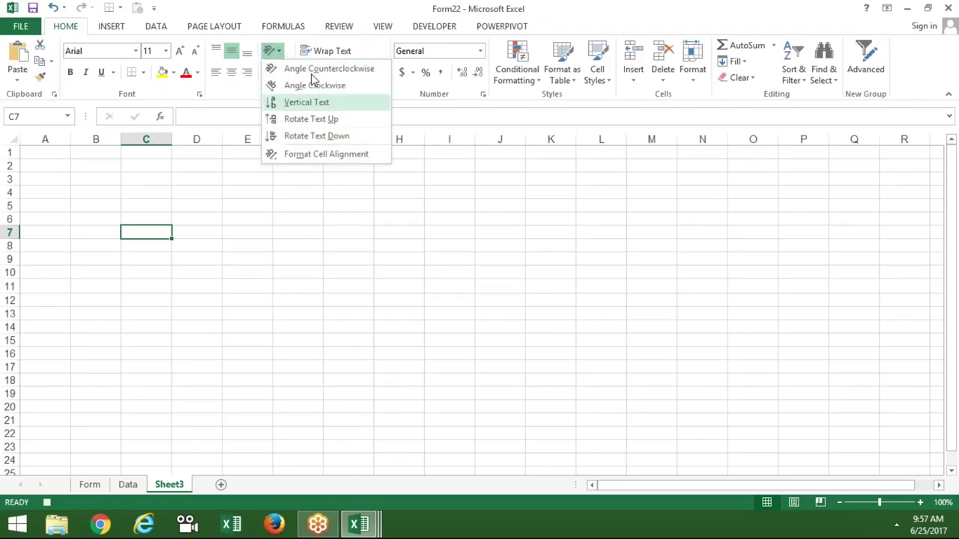
key("Escape")
key("alt+F11")
Delete the ReadingOrder setting from Macro1's alignment block
left_click(258, 393)
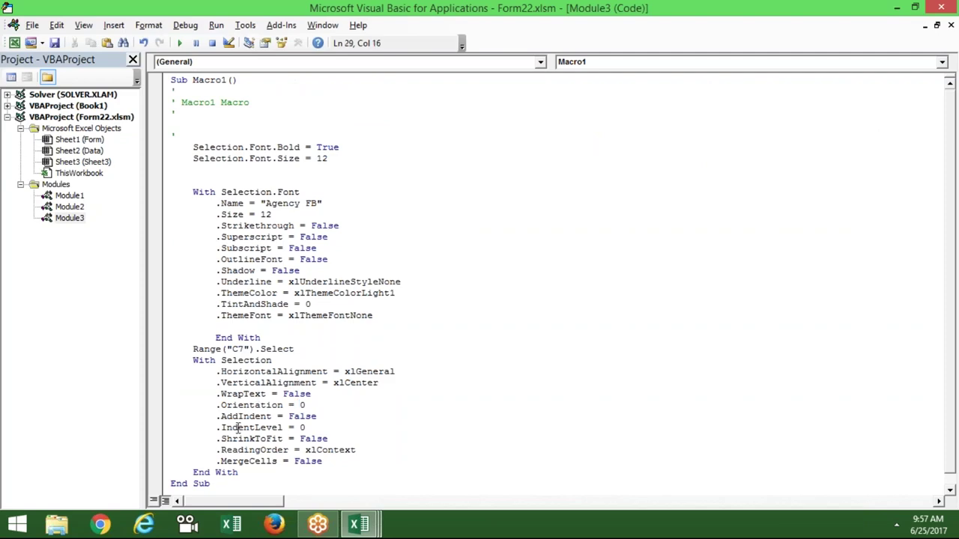
left_click(239, 417)
key("alt+Tab")
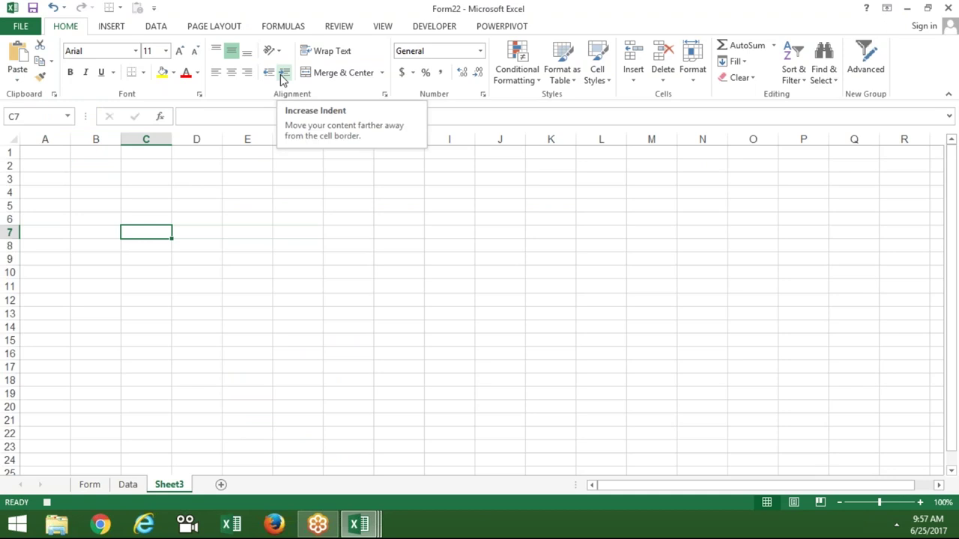
key("alt+Tab")
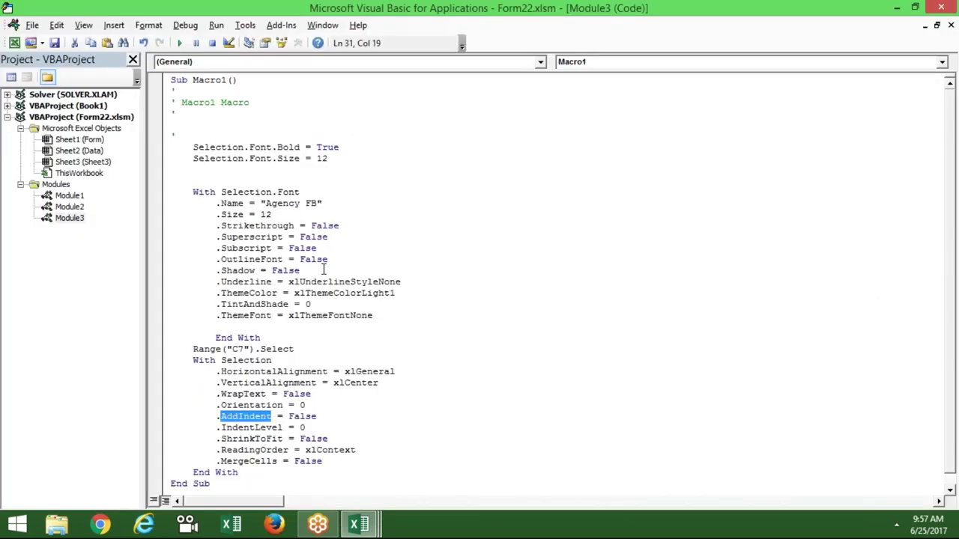
left_click(314, 427)
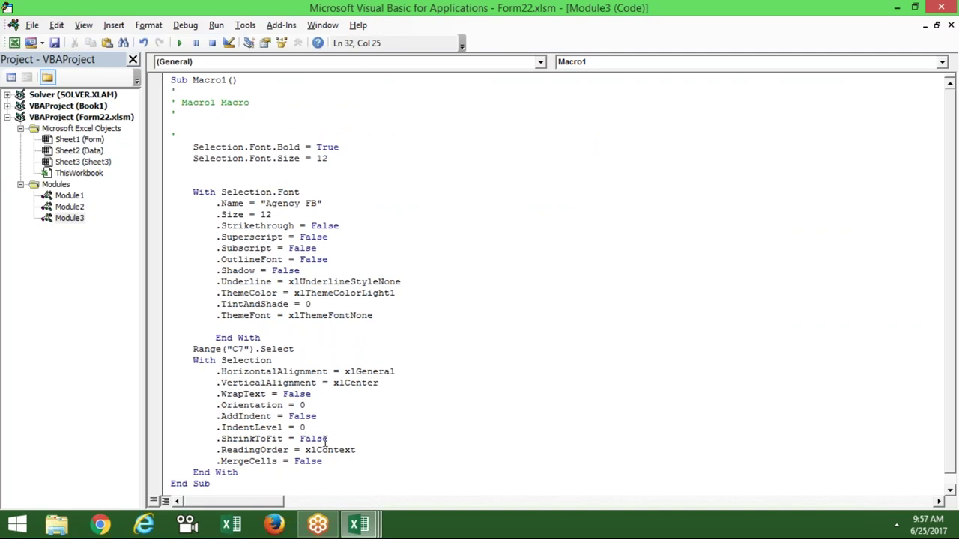
double_click(313, 439)
left_click_drag(378, 450, 215, 449)
key("Delete")
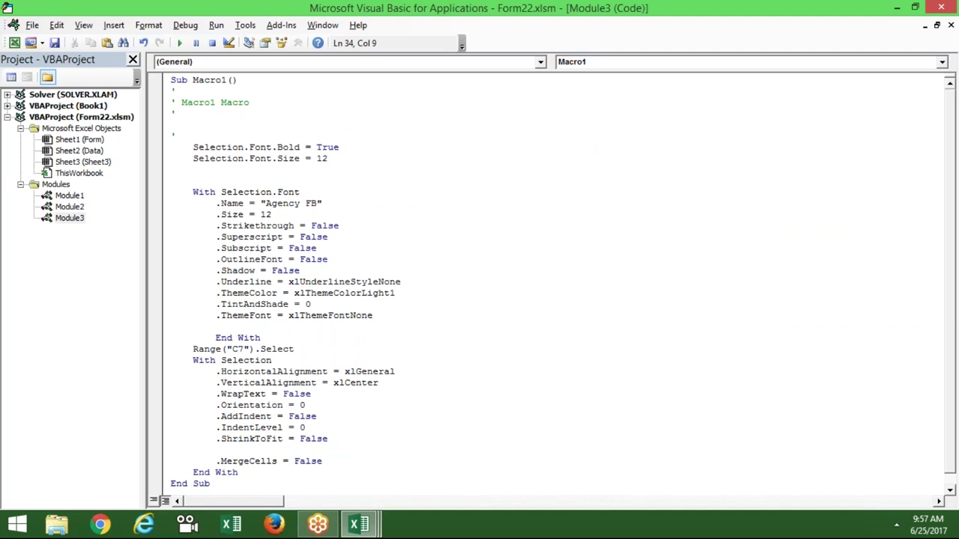
Undo a stray edit near ShrinkToFit and begin typing range("A1:C15").bo after End With
left_click_drag(216, 461, 325, 460)
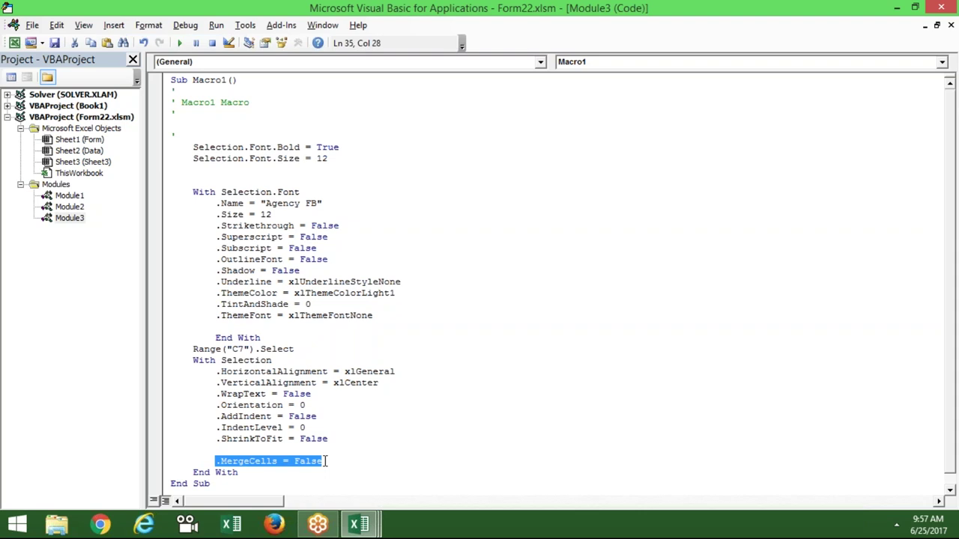
key("Down")
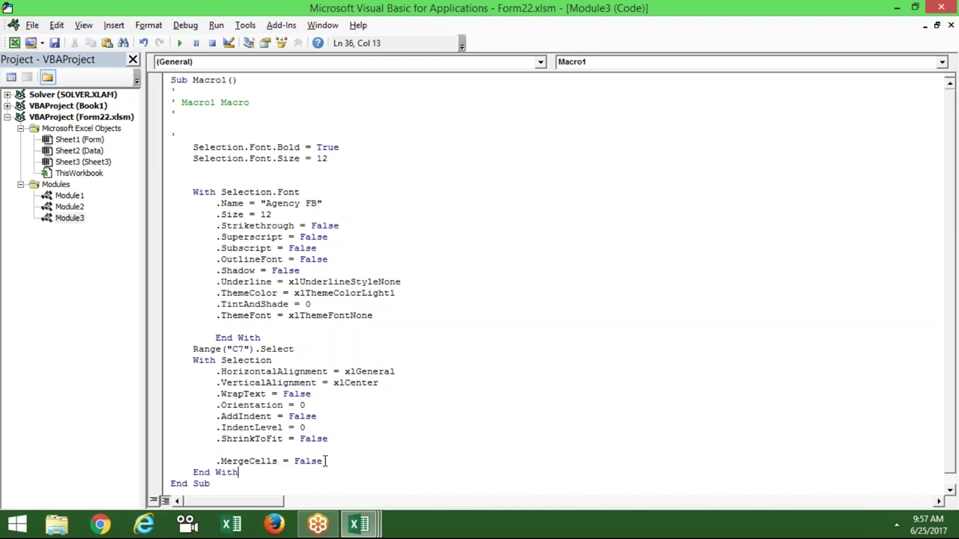
key("Down")
key("Down")
key("BackSpace")
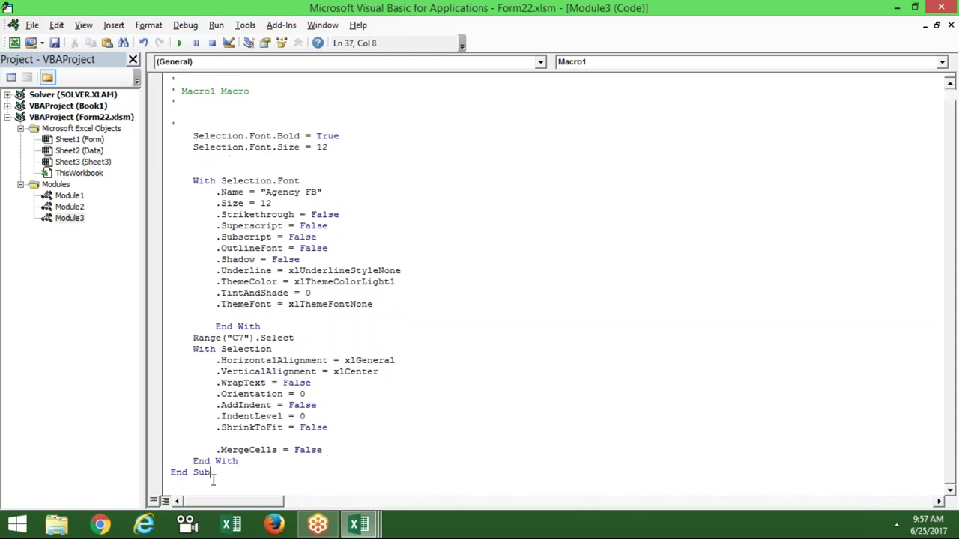
left_click(231, 429)
key("Tab")
mouse_move(362, 527)
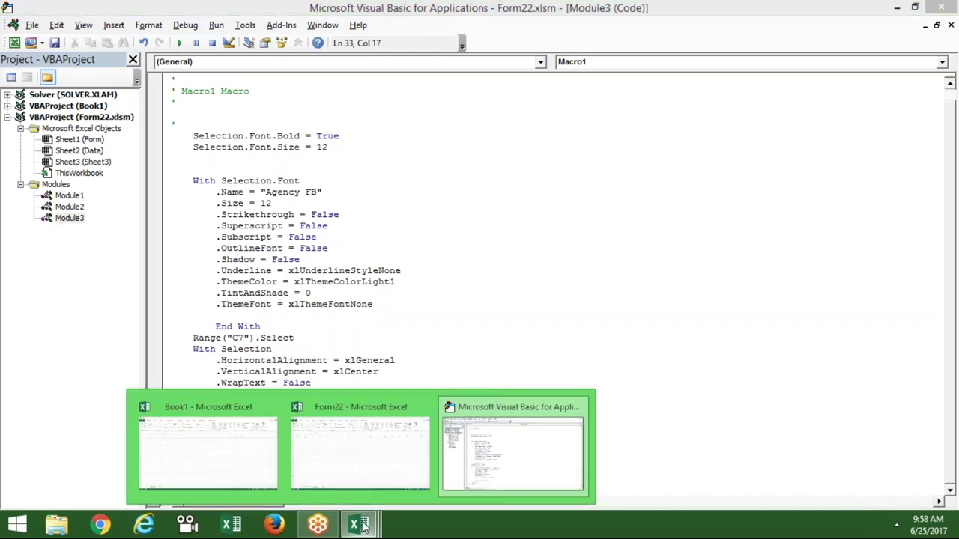
left_click(380, 484)
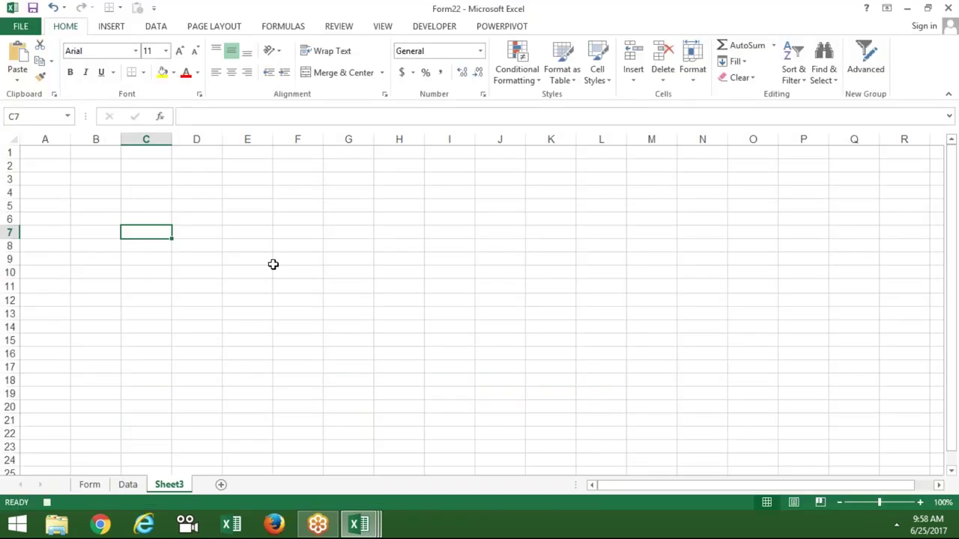
key("alt+F11")
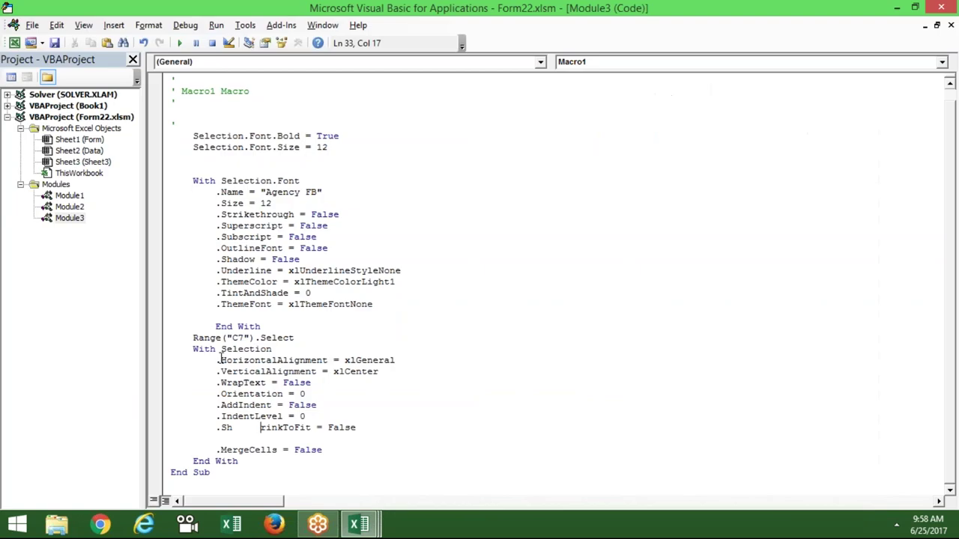
key("ctrl+z")
key("Return")
key("Return")
type("range(\"A1:C15\")")
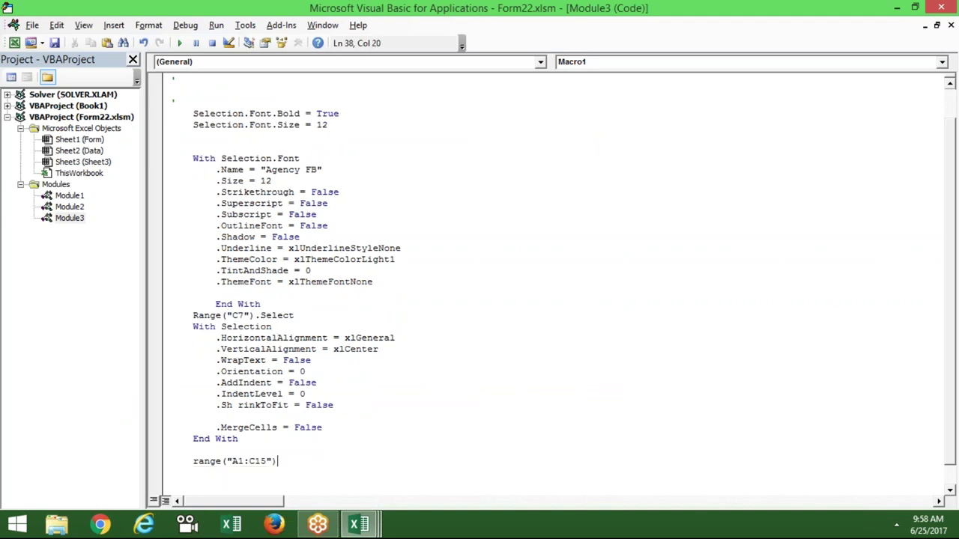
type(".bo")
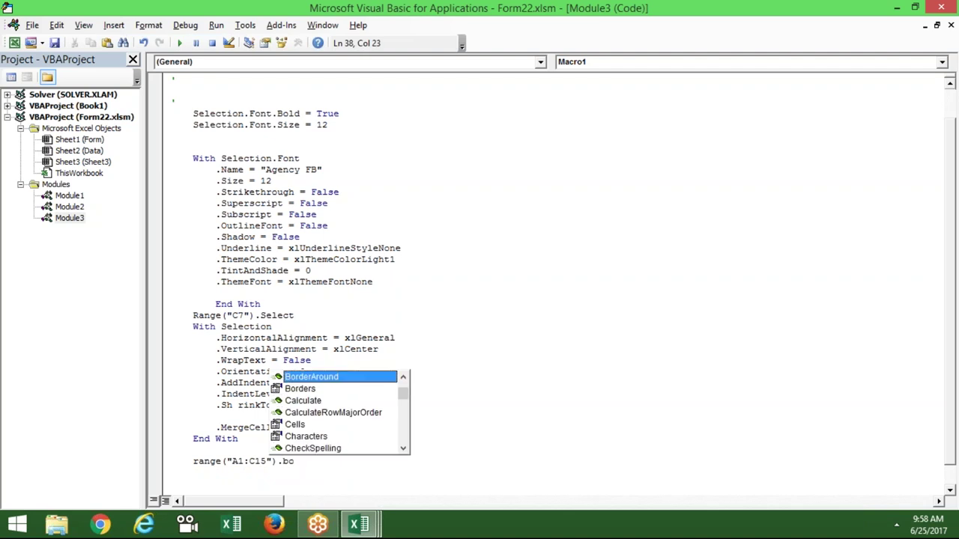
Complete the line Range("A1:C15").Borders.LineStyle = 1 using IntelliSense completions
key("Down")
key("Tab")
type(".li")
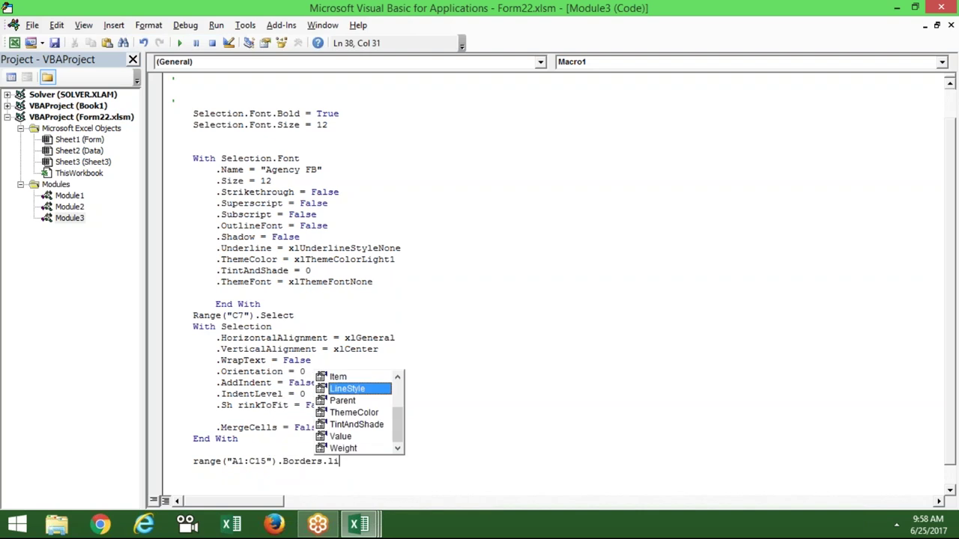
key("Tab")
type("=1")
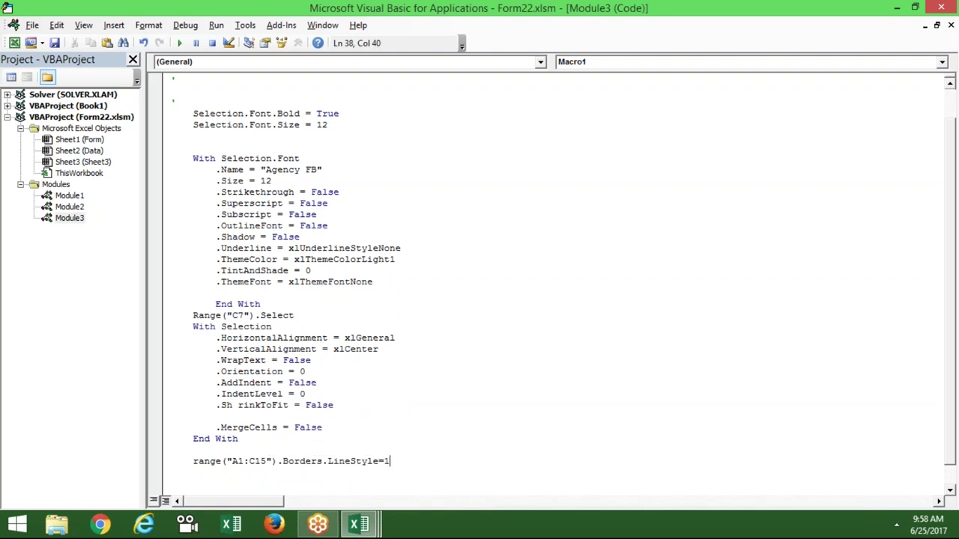
key("Return")
key("Down")
key("Down")
key("Down")
left_click(193, 449)
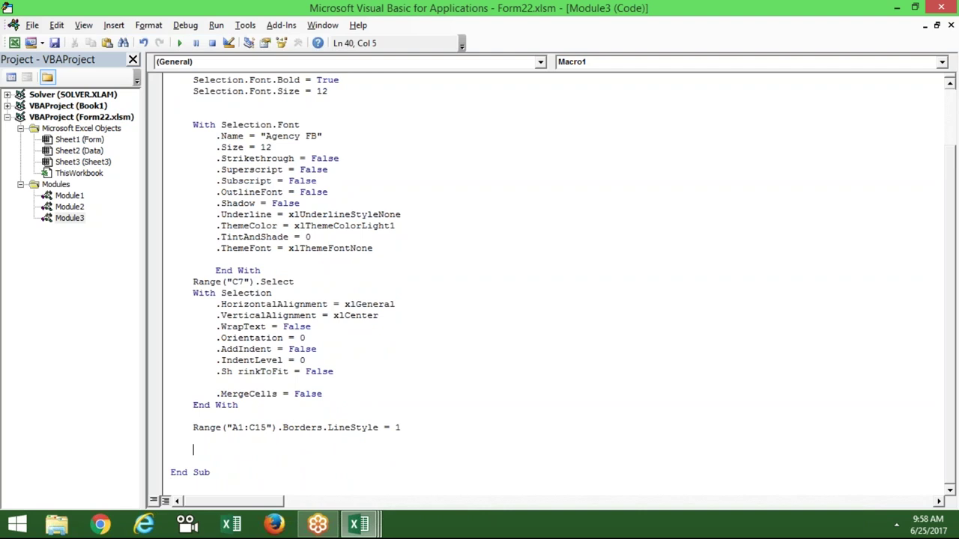
key("alt+F11")
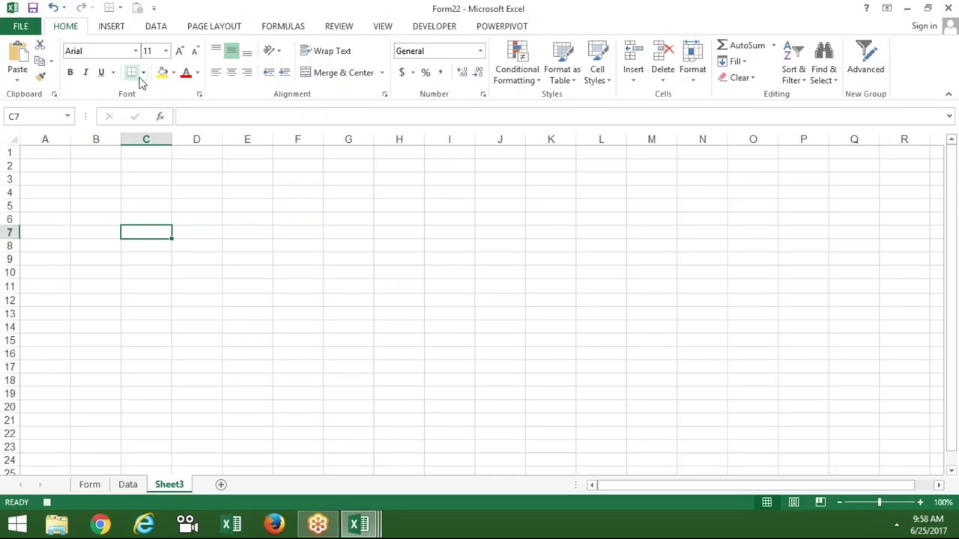
Select the first four recorded border lines in Macro1 for review
key("alt+Tab")
left_click(221, 449)
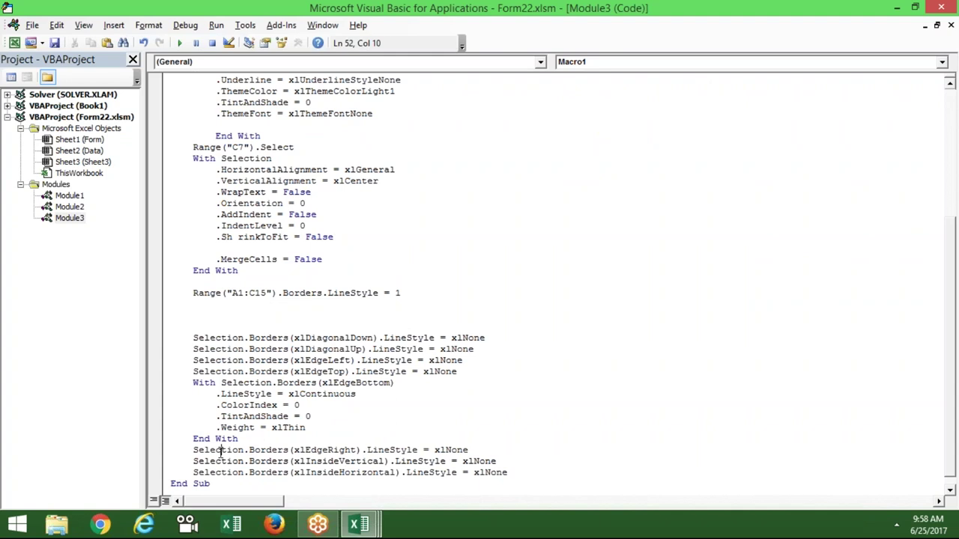
key("Down")
key("Down")
key("Down")
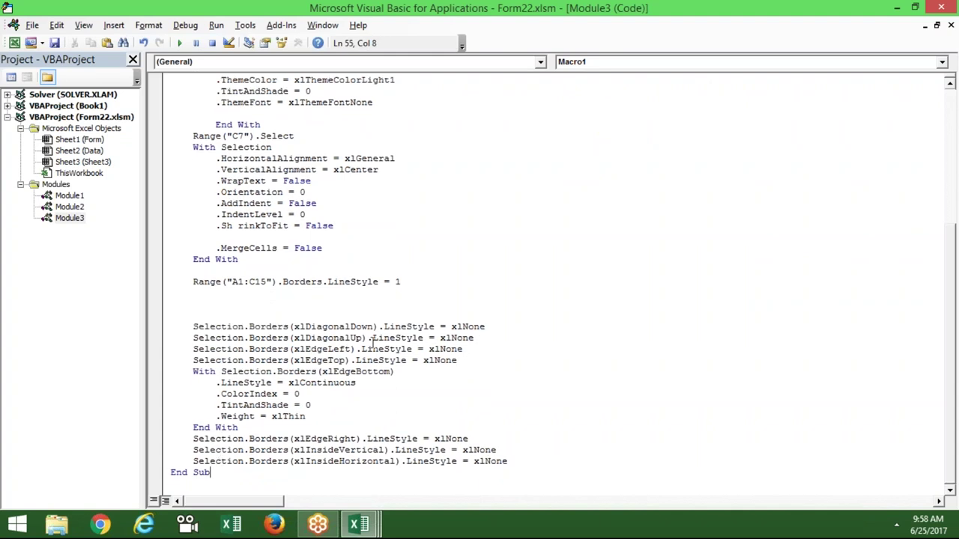
left_click_drag(458, 360, 271, 316)
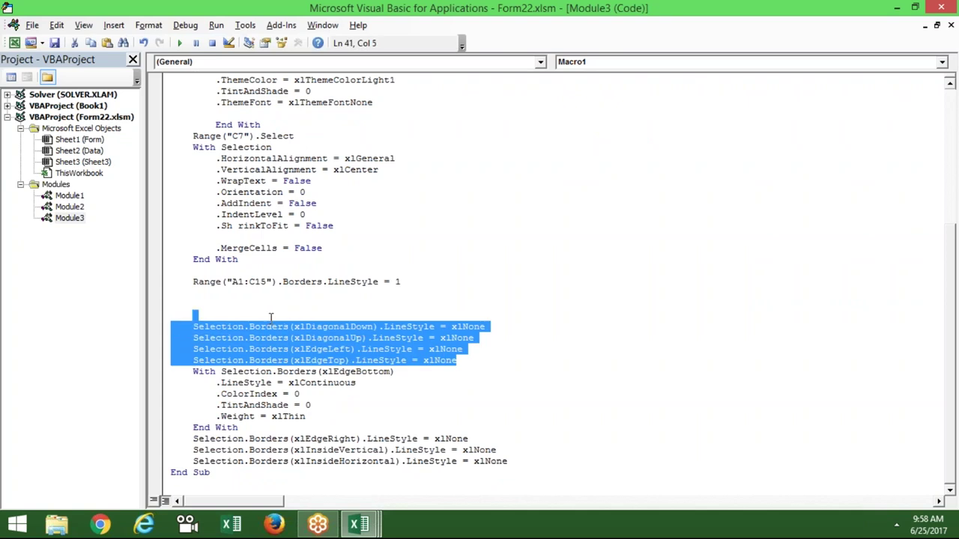
key("alt+F11")
Add top, right and left borders to C7 through the Format Cells Border tab
left_click(483, 95)
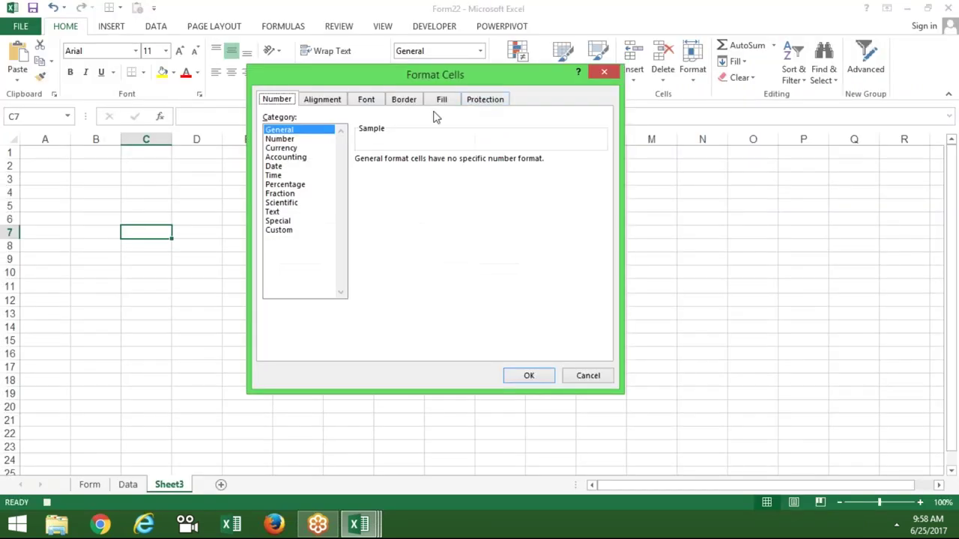
left_click(409, 102)
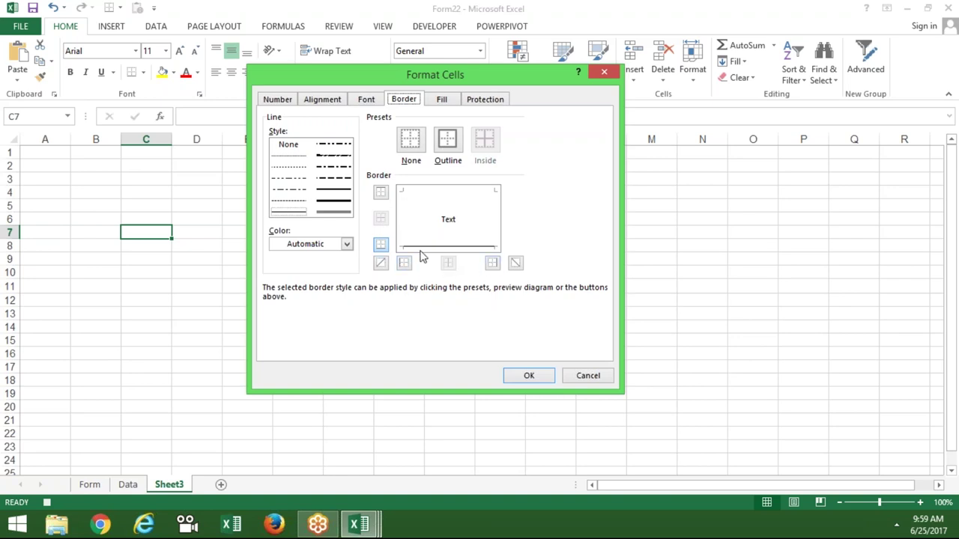
left_click(381, 193)
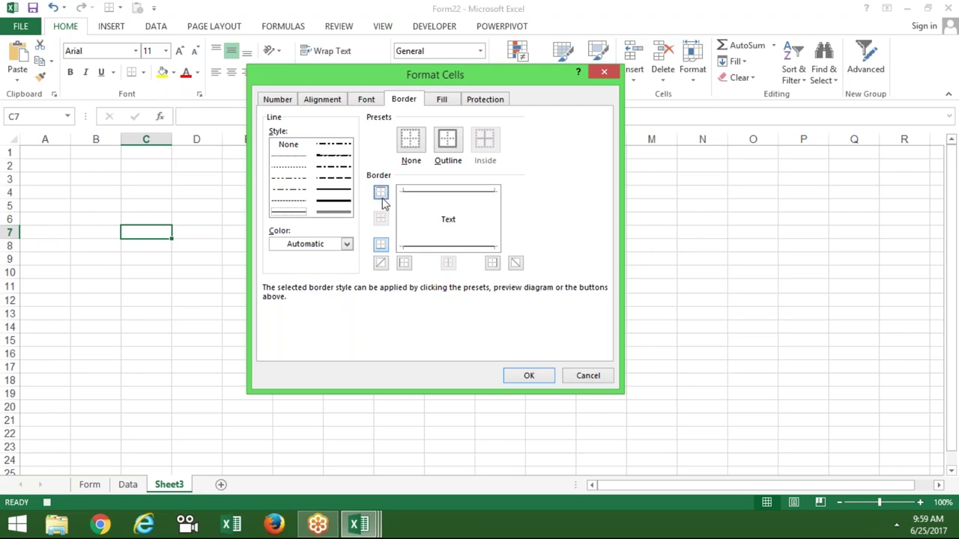
left_click(492, 264)
left_click(403, 266)
left_click(540, 378)
key("alt+F11")
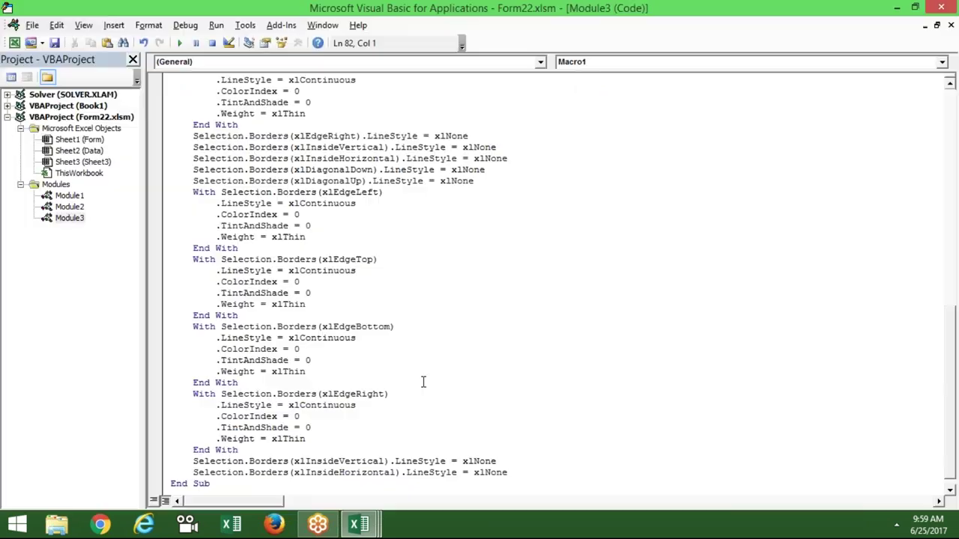
left_click(438, 307)
left_click(354, 238)
key("Up")
key("Up")
key("Up")
key("Up")
key("Up")
key("Up")
key("Up")
key("Up")
key("Up")
key("Up")
key("Up")
left_click_drag(402, 124, 210, 122)
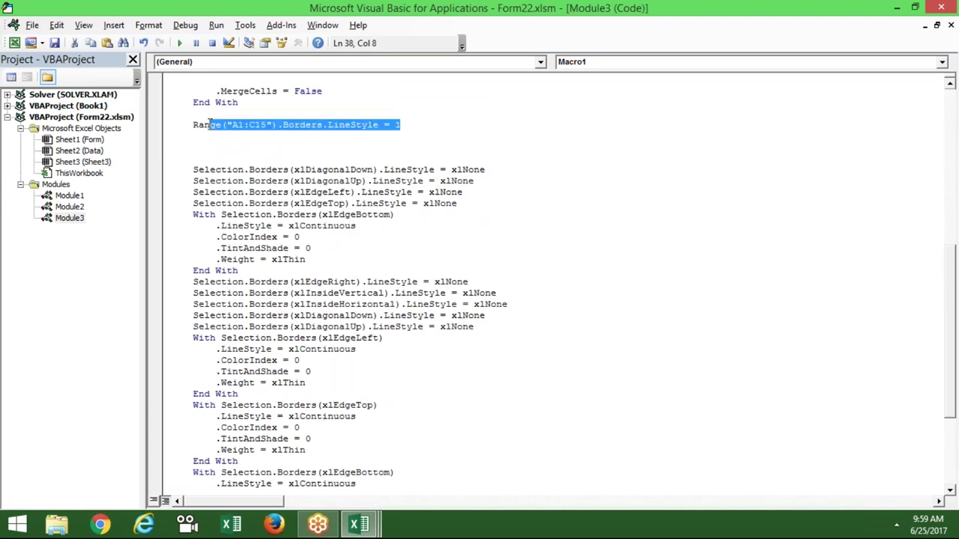
left_click(346, 283)
left_click_drag(345, 282, 324, 283)
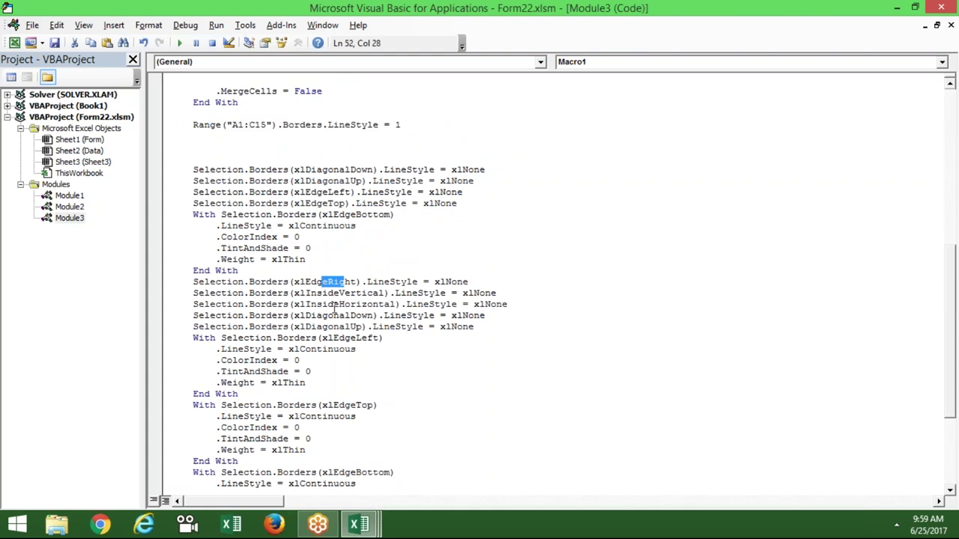
left_click(334, 317)
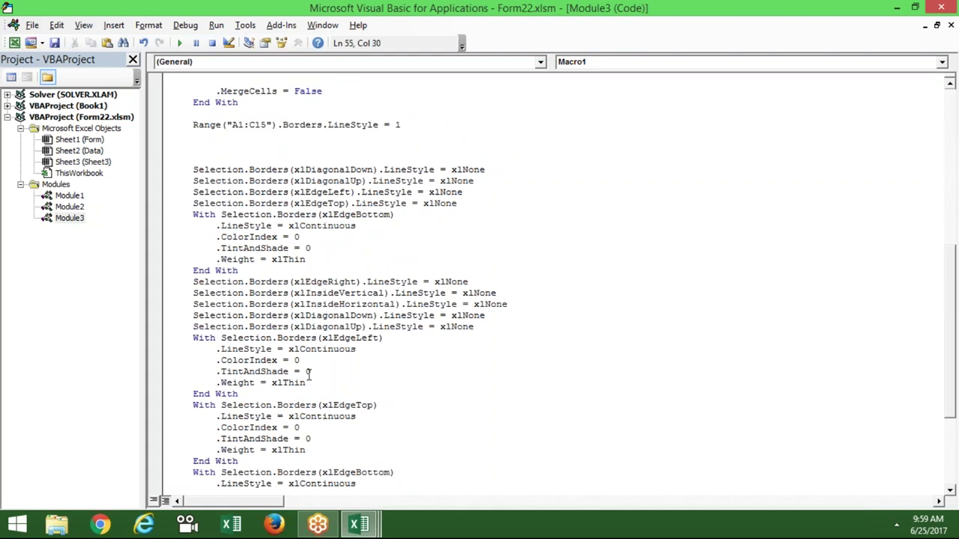
left_click(192, 338)
key("Return")
key("Up")
key("Up")
key("Up")
key("Up")
key("Up")
key("Up")
key("shift+Down")
key("shift+Down")
key("shift+Down")
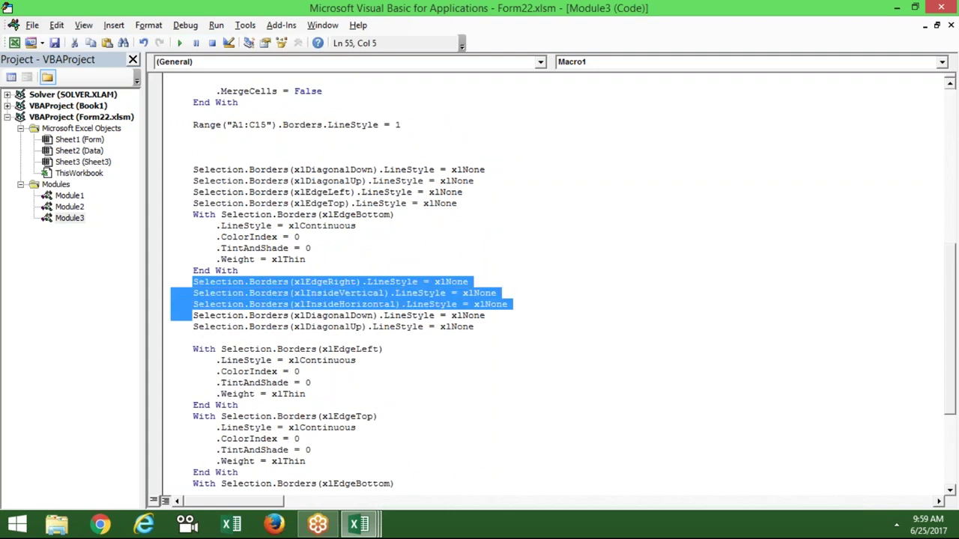
key("shift+Down")
key("shift+Down")
key("Delete")
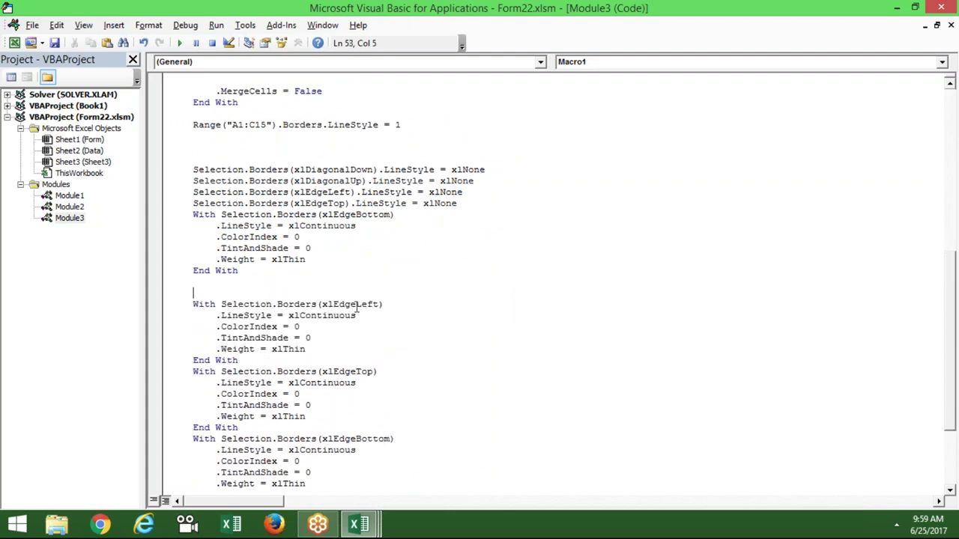
mouse_move(360, 315)
left_mouse_down()
mouse_move(290, 315)
mouse_move(294, 350)
left_mouse_up()
left_click(344, 372)
left_click(352, 449)
left_click(358, 449)
left_click_drag(951, 412, 956, 467)
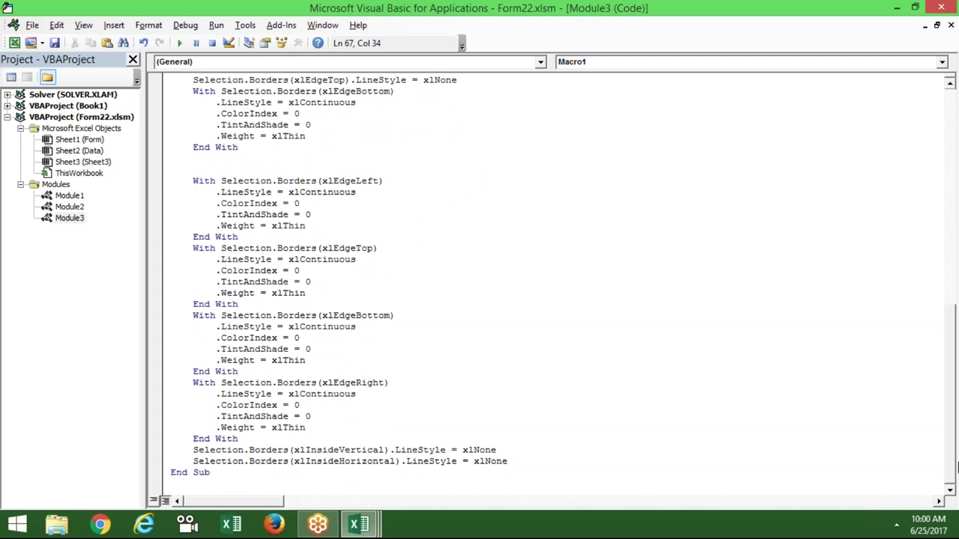
key("alt+F11")
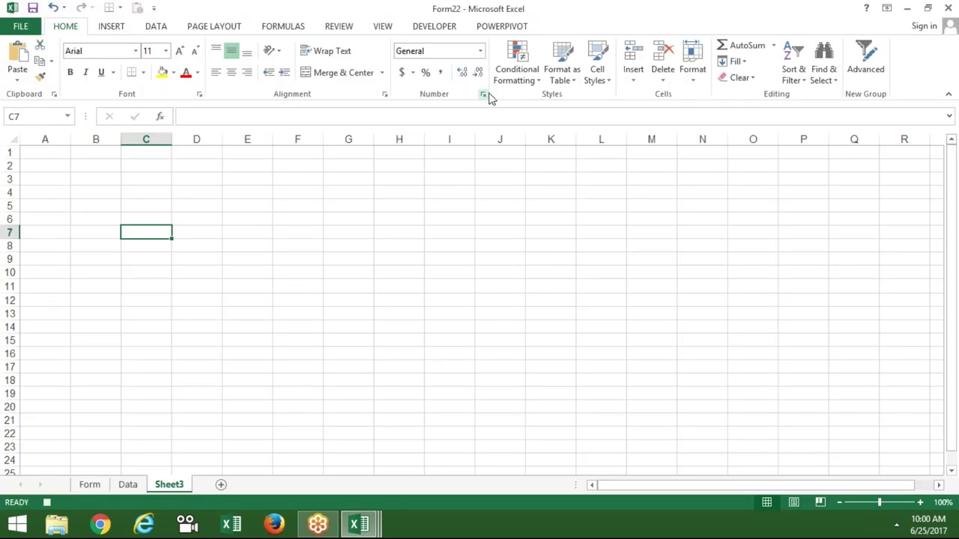
key("alt+F11")
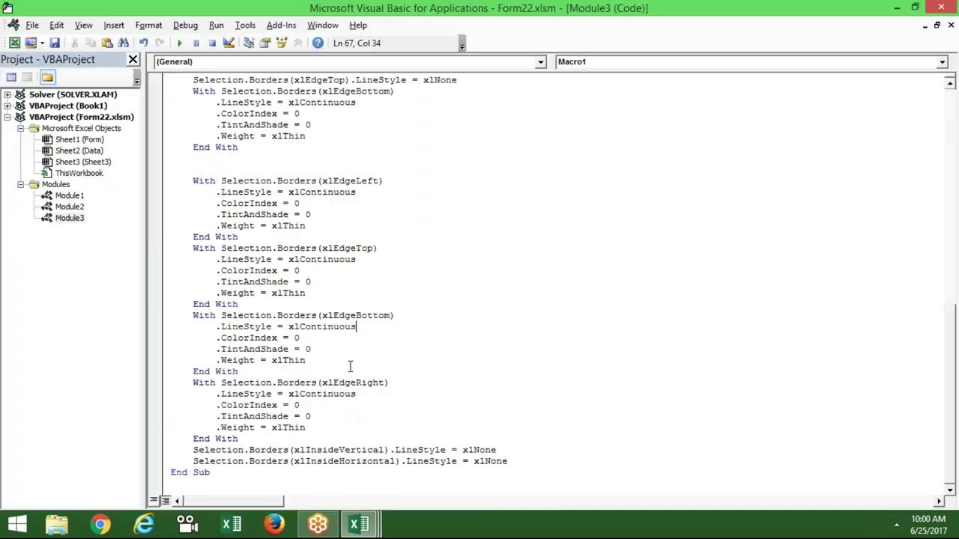
left_click(161, 474)
Write Range("A1").NumberFormat = "0.00" on a new line above End Sub
key("Return")
key("Return")
key("Return")
key("Return")
key("Up")
key("Up")
key("Up")
key("Up")
key("Up")
key("Up")
key("Up")
type("rng")
key("BackSpace")
key("BackSpace")
type("ange")
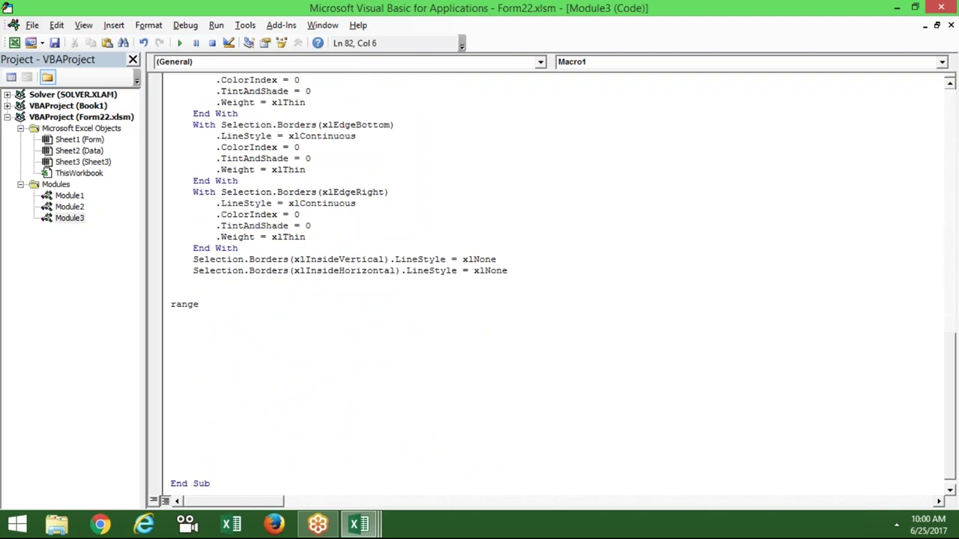
type("(\"A1\")")
type(".nu")
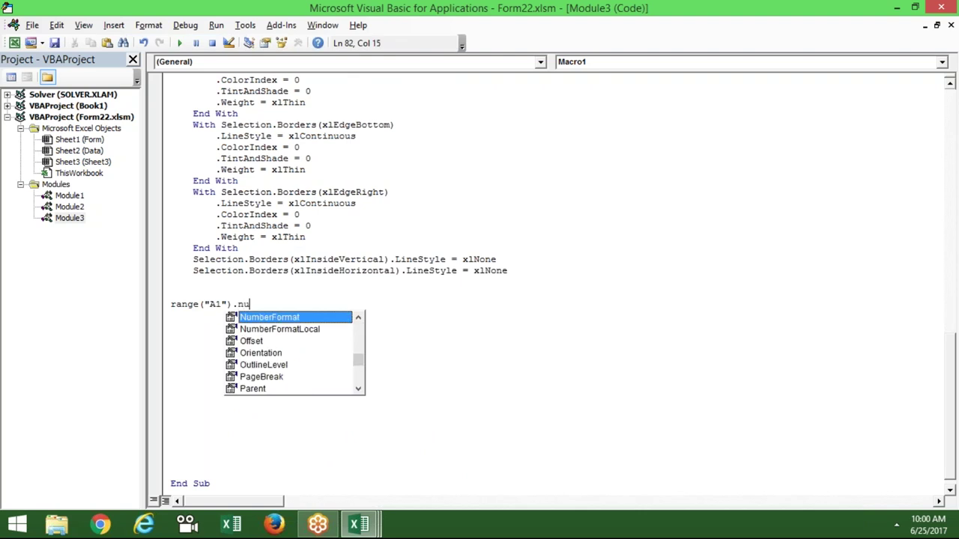
key("Tab")
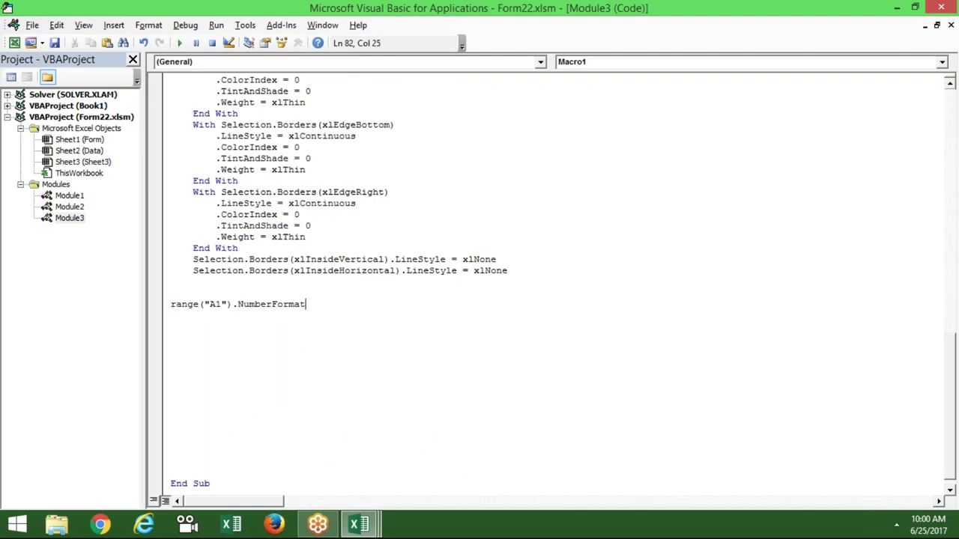
type(".")
key("BackSpace")
type("= \"")
type("0.00")
type("\"")
key("Return")
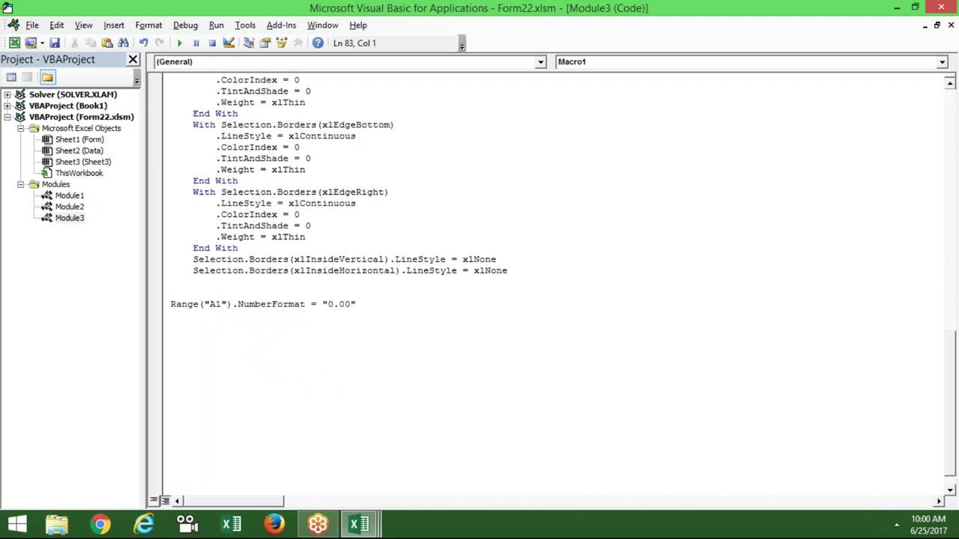
Change the macro's A1 NumberFormat from "0.00" to "0.00%"
left_click(352, 303)
type("%")
left_click(347, 324)
Give Sheet3's cell C7 the Special number format, then show the Form sheet
key("alt+F11")
left_click(484, 94)
left_click(278, 222)
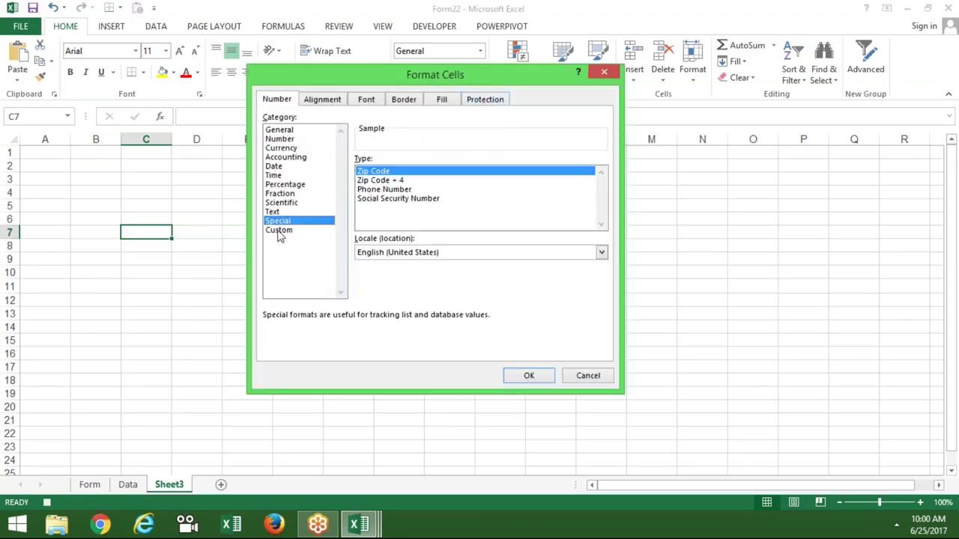
key("Return")
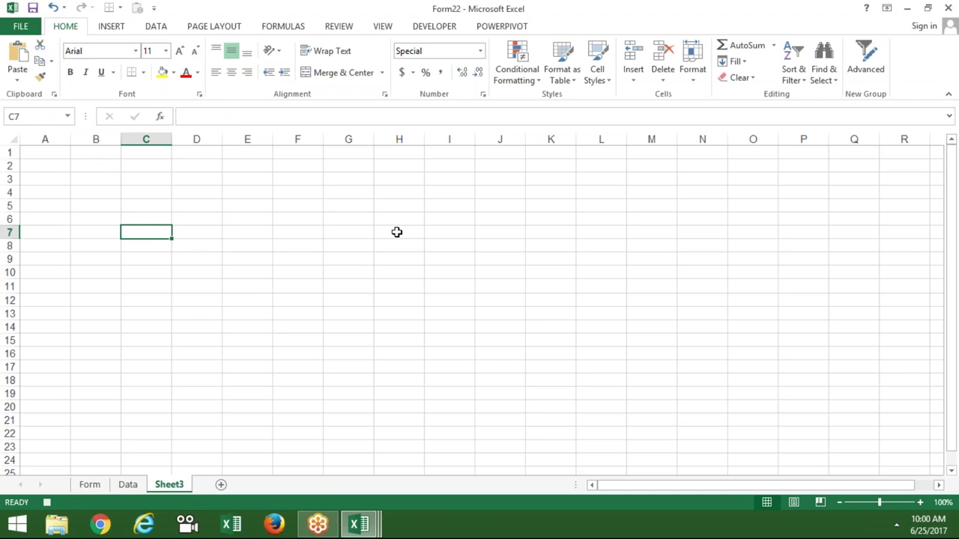
left_click(98, 486)
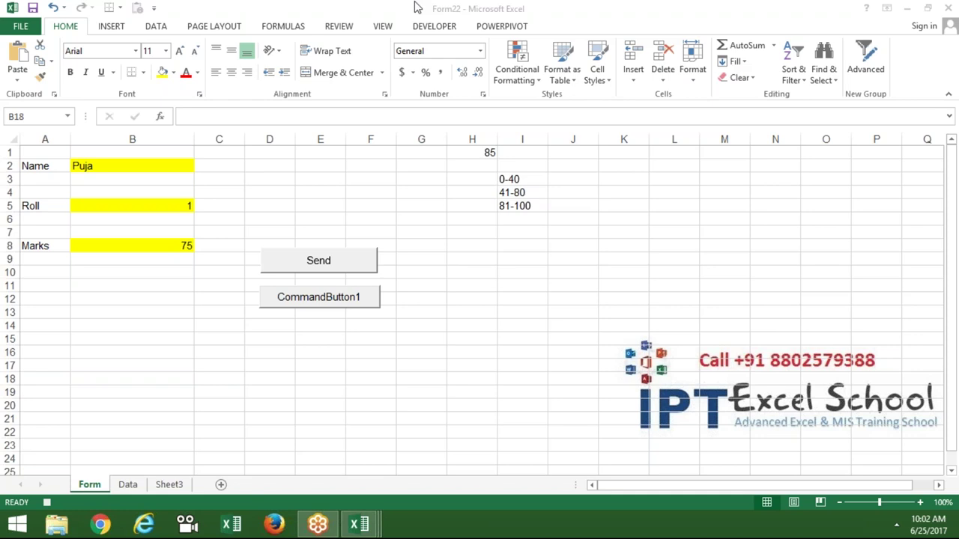
left_click(112, 28)
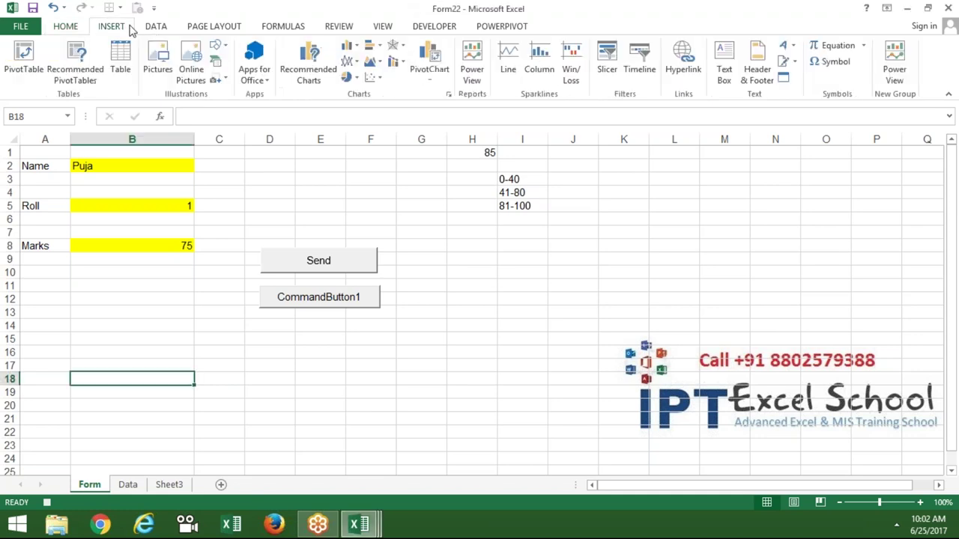
left_click(156, 27)
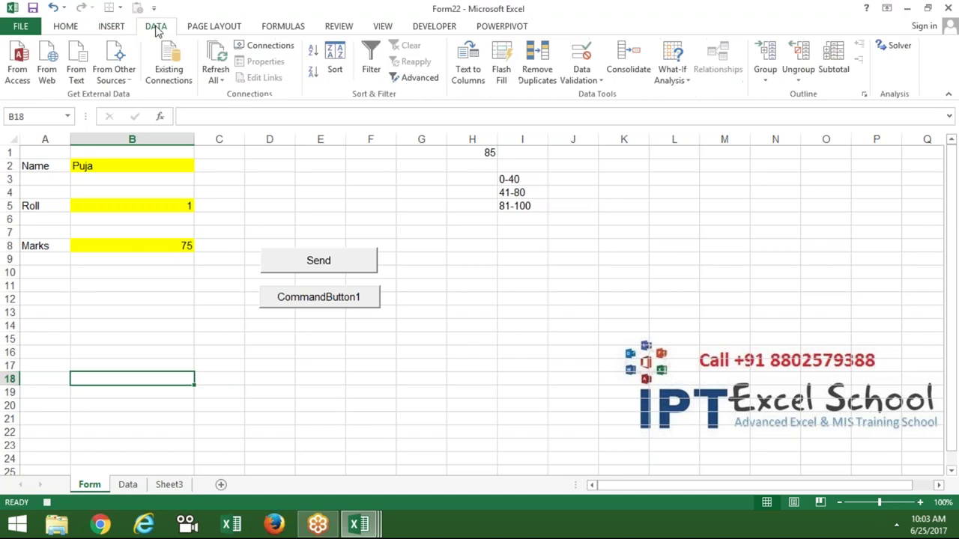
left_click(200, 30)
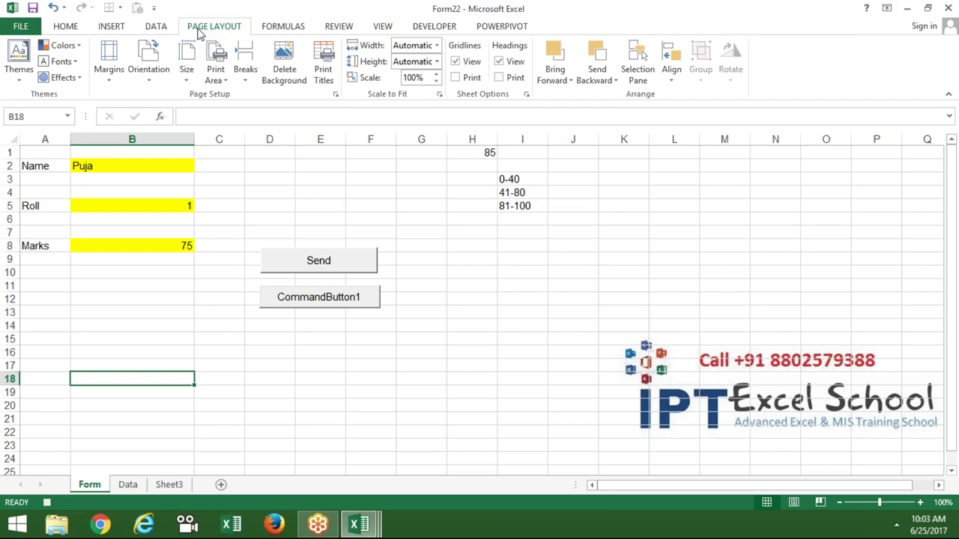
left_click(310, 338)
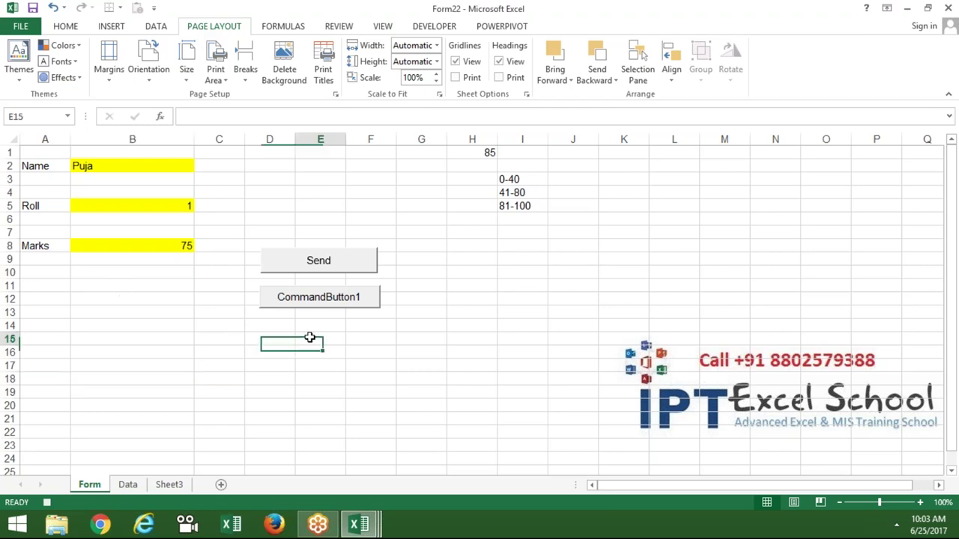
left_click(166, 378)
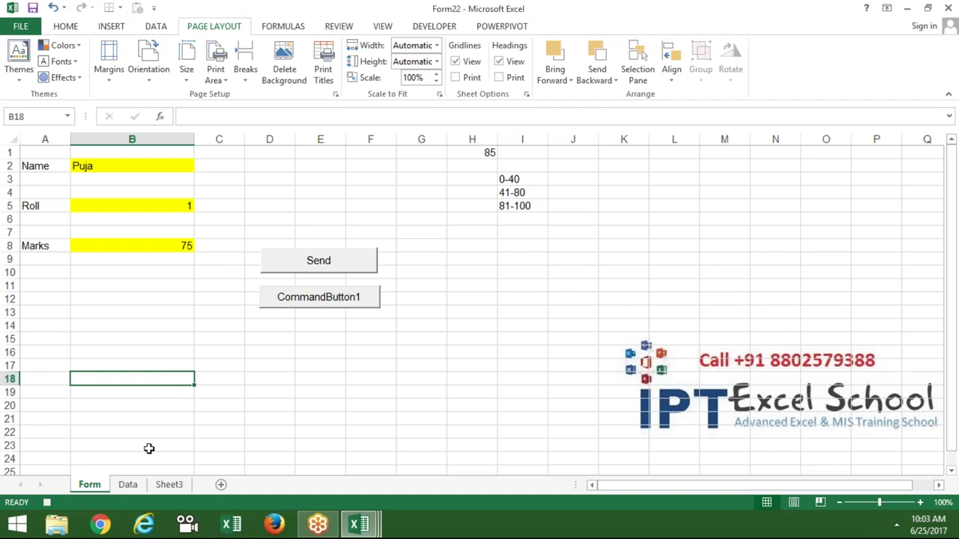
left_click(164, 487)
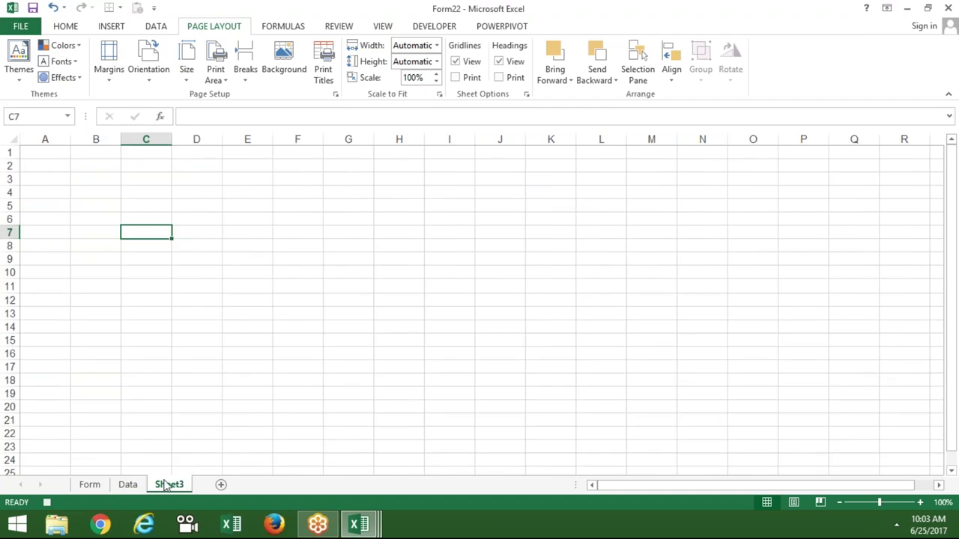
Enter the headers Name, Roll and Marks in cells A1:C1 of Sheet3
left_click(194, 424)
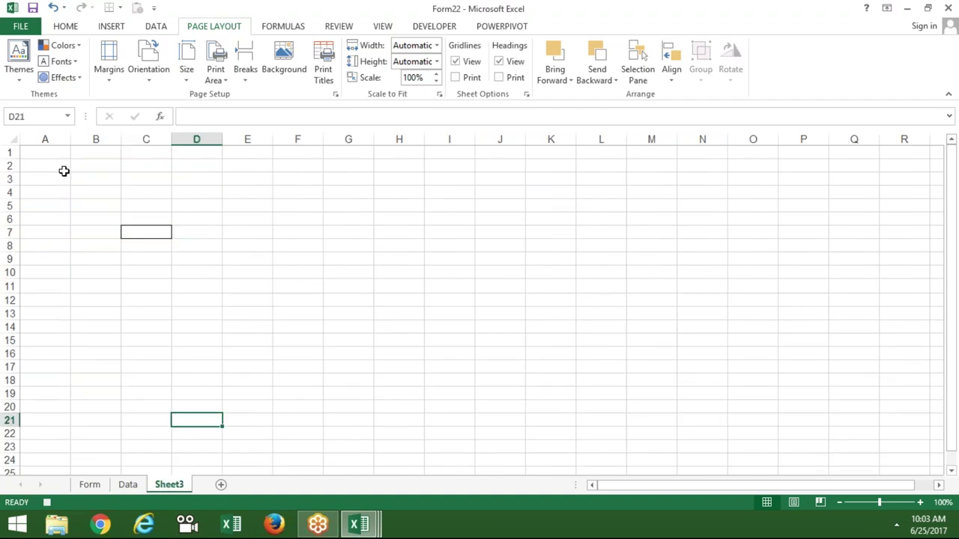
left_click(62, 164)
key("Up")
type("Name")
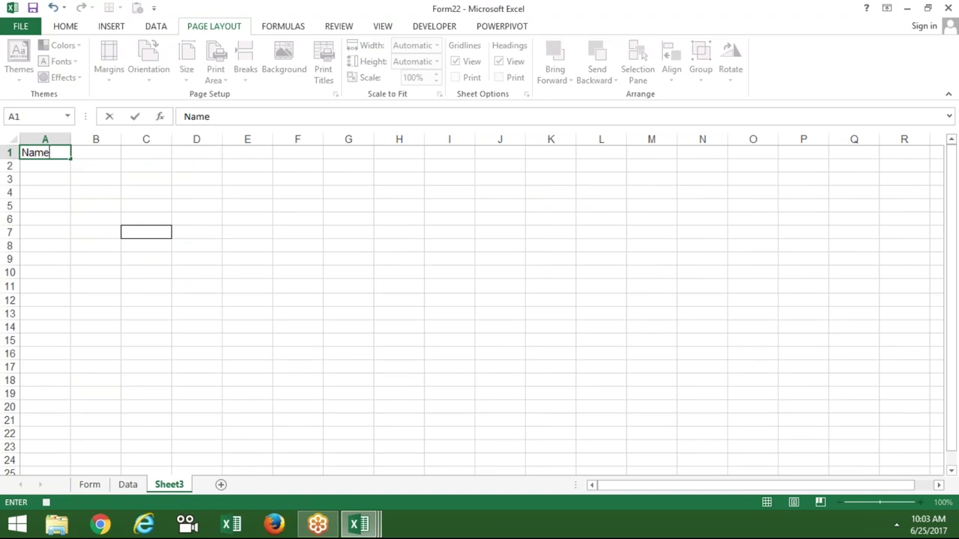
key("Tab")
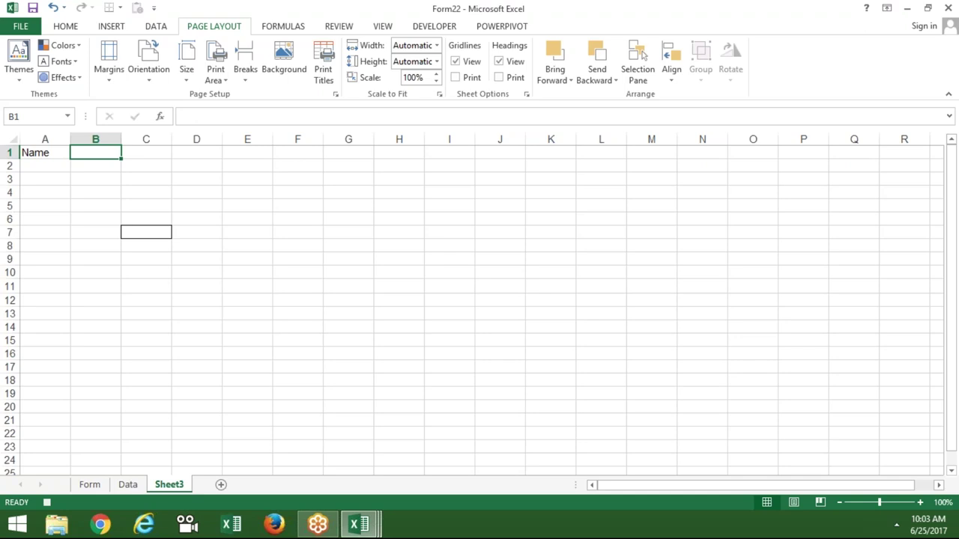
type("Roll")
key("Tab")
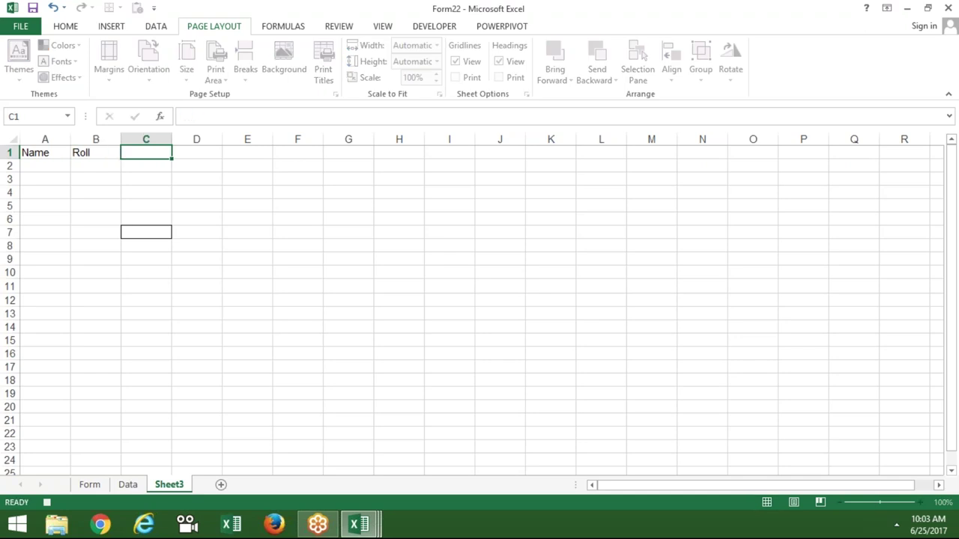
type("Marks")
key("Return")
Label A5 'Total' and put a SUM formula over C2:C4 in C5
key("Down")
key("Down")
key("Down")
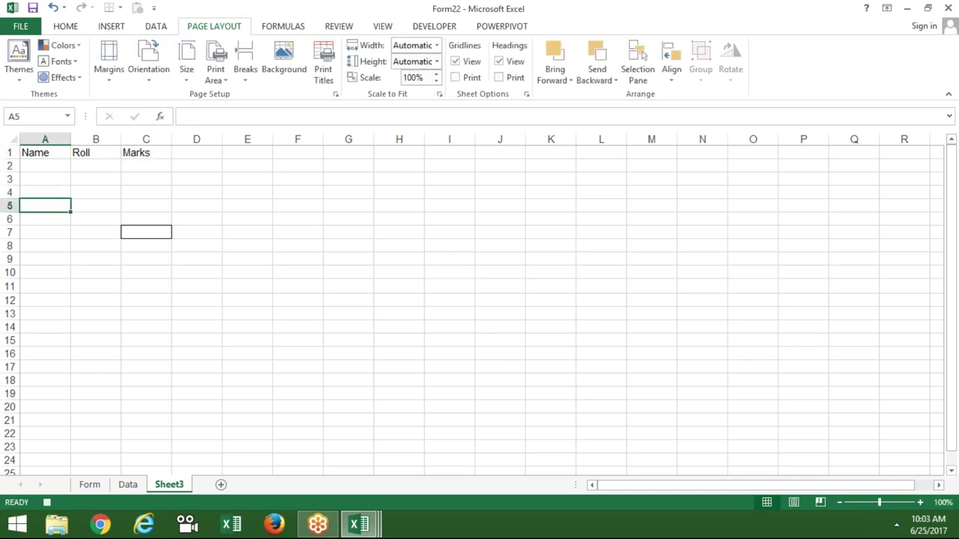
type("Total")
key("Tab")
key("Tab")
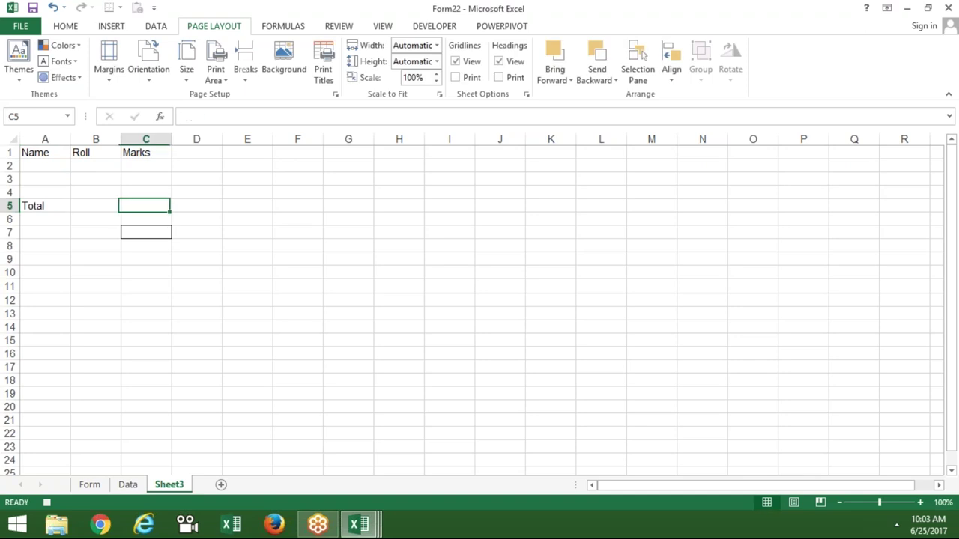
type("=sum")
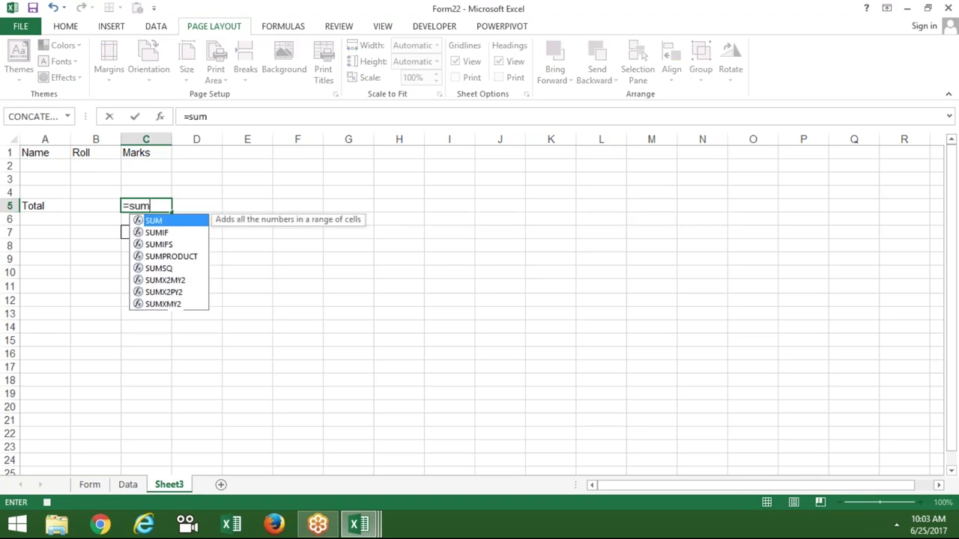
key("Tab")
key("Up")
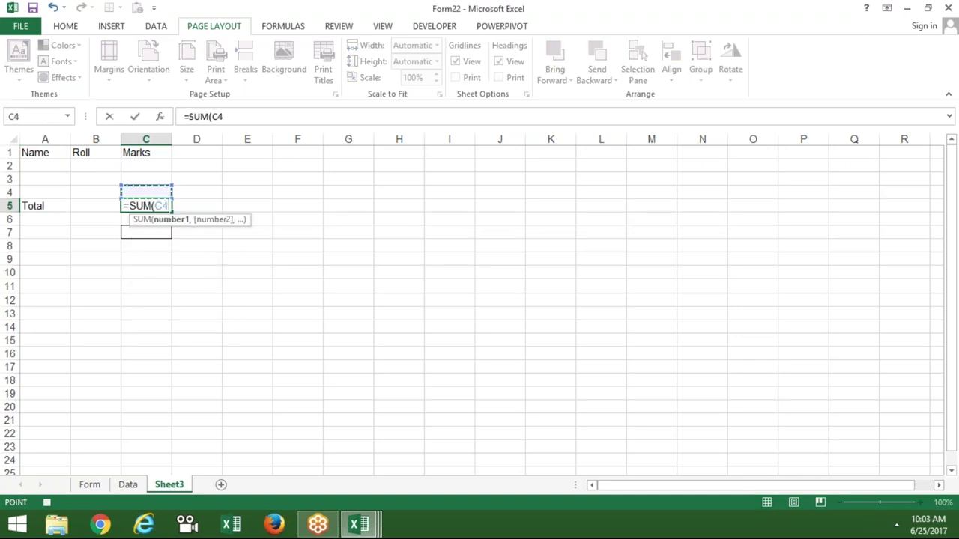
key("shift+Up")
key("shift+Up")
key("Return")
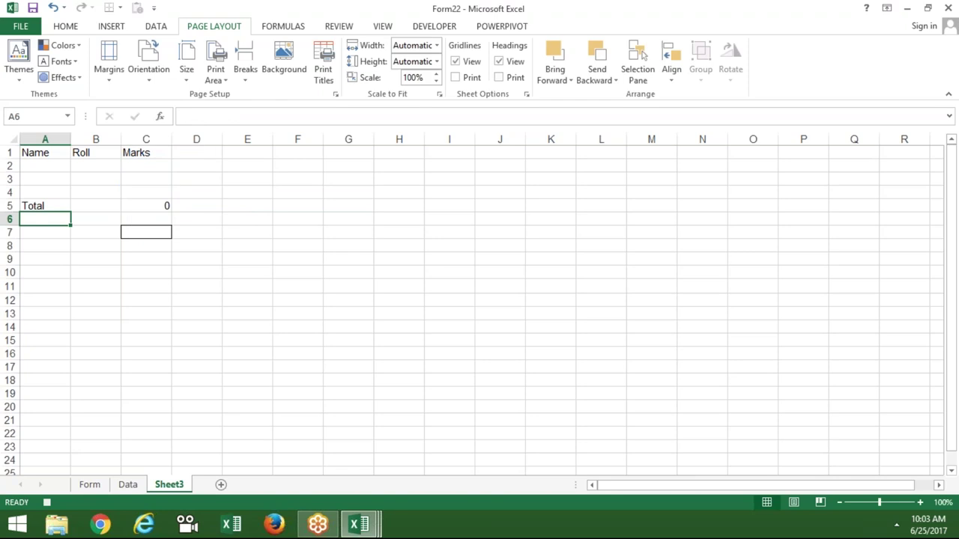
Put borders on every cell of A1:C5 and bring up the Developer ribbon
left_click(42, 154)
left_click_drag(42, 155, 144, 208)
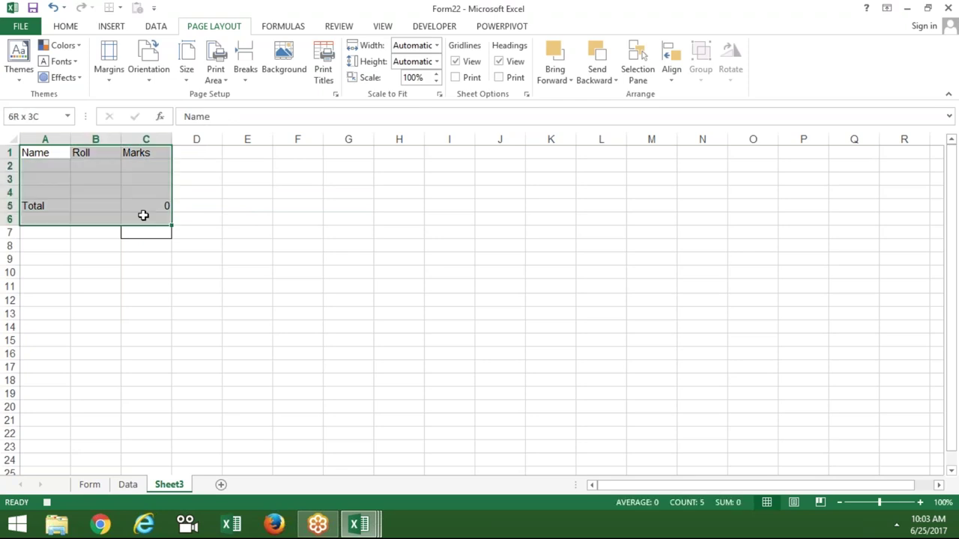
left_click(65, 26)
left_click(143, 74)
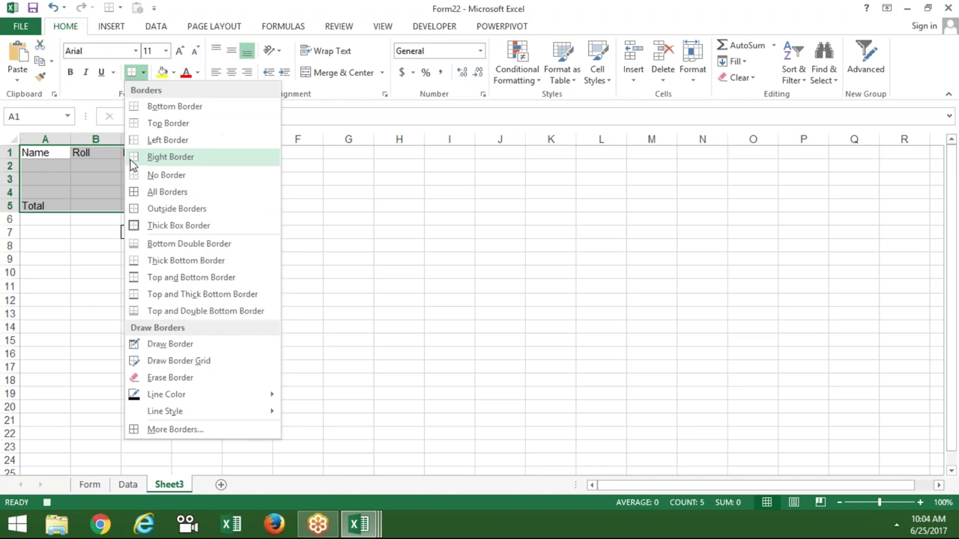
left_click(137, 194)
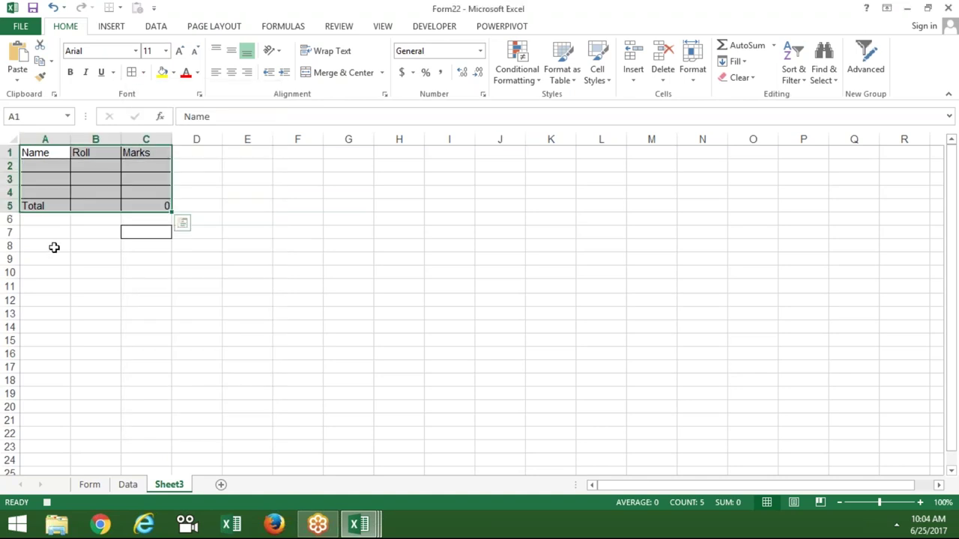
left_click(95, 205)
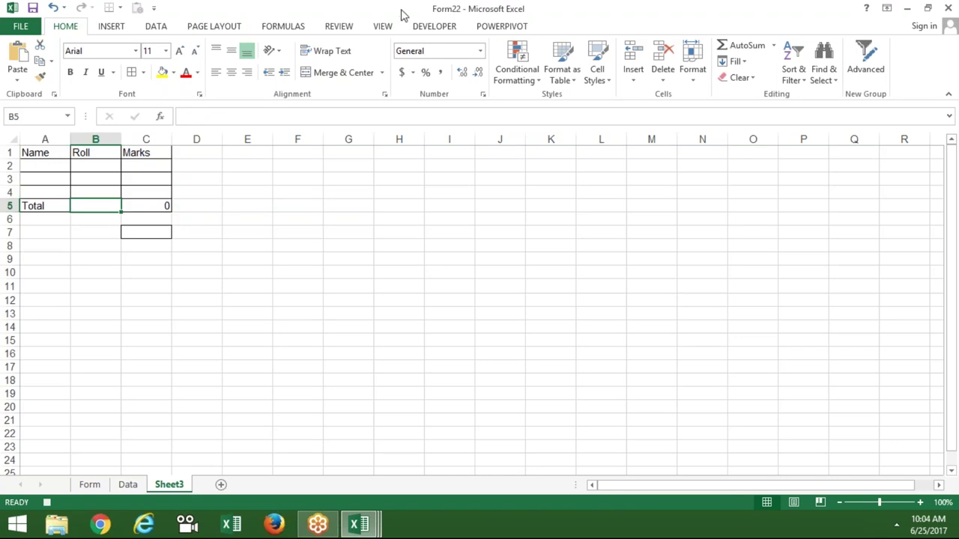
left_click(428, 27)
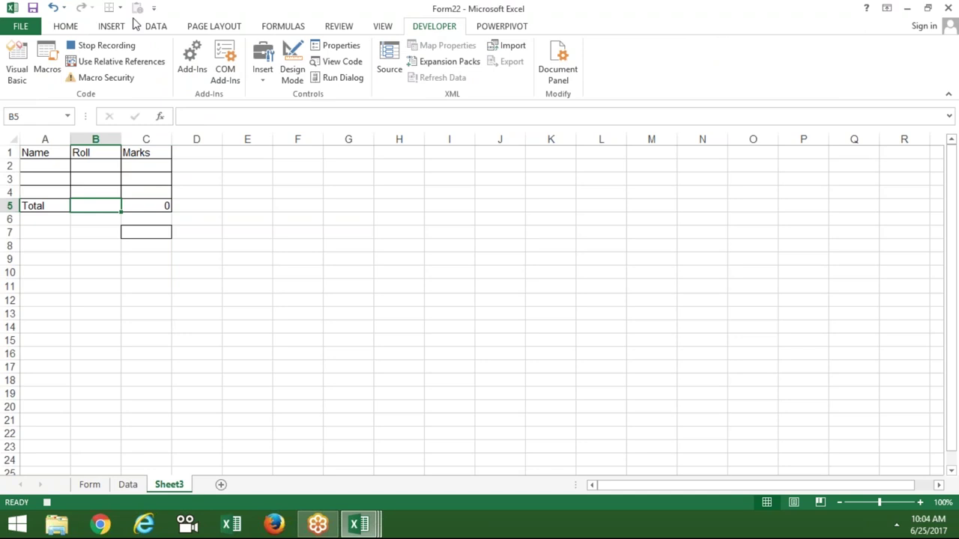
Open Module2 in the VBA editor and add a new Sub RR_2() procedure header
left_click(23, 75)
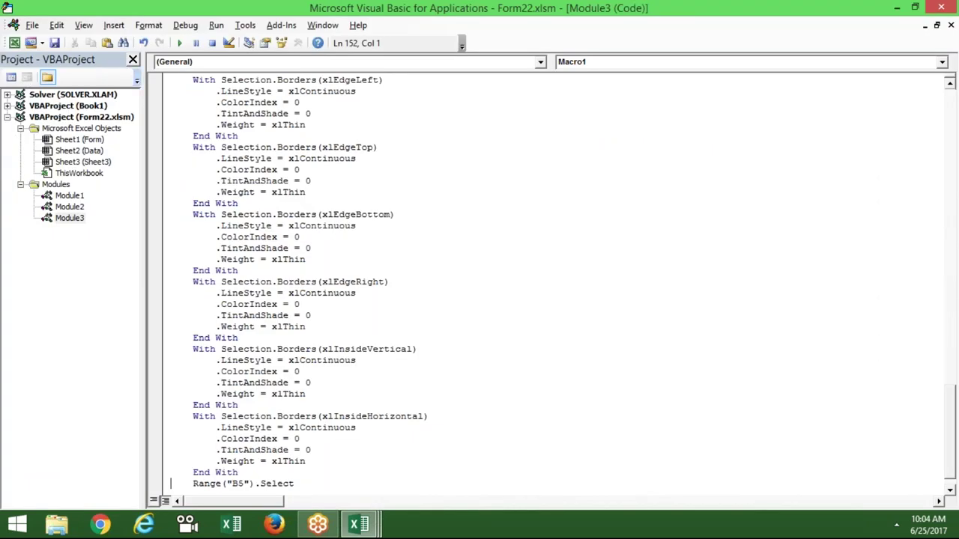
double_click(77, 209)
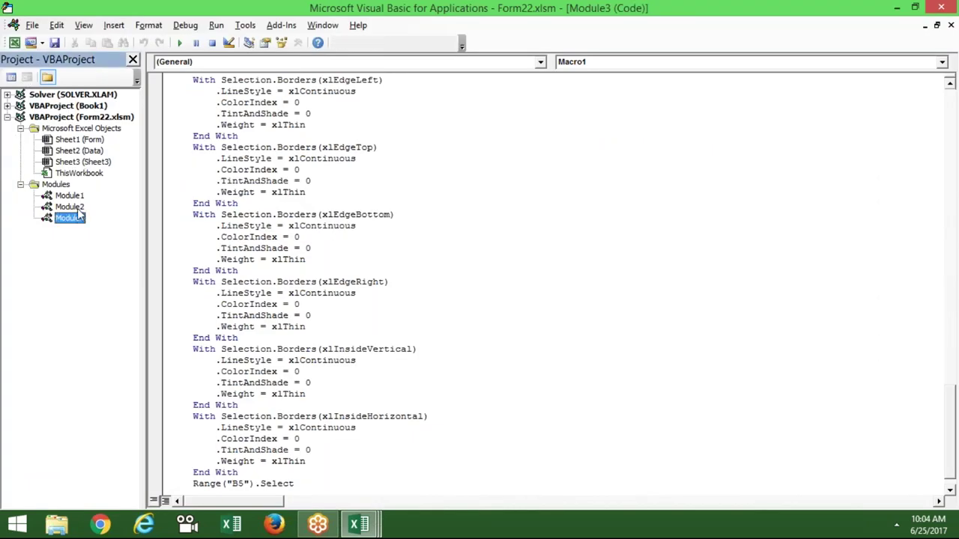
key("Return")
type("SUB ")
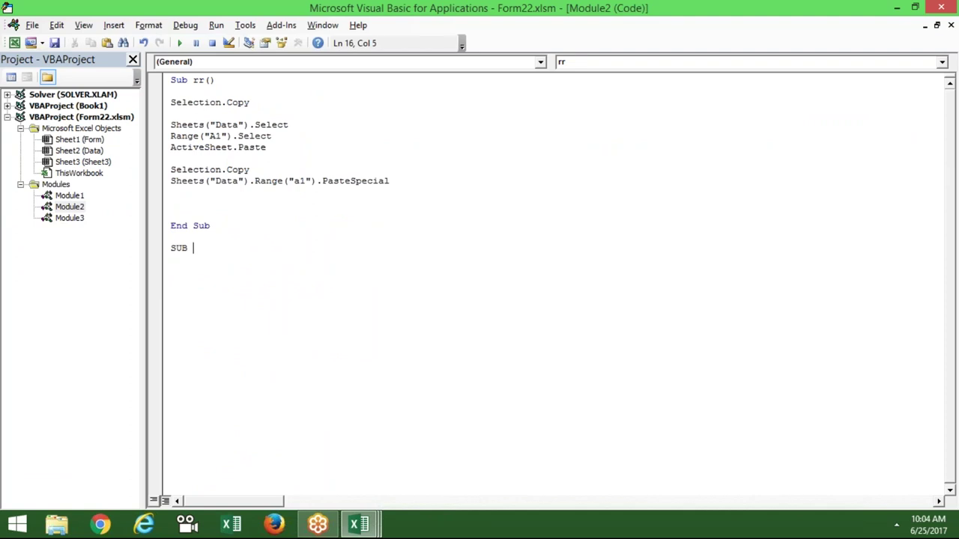
type("RR")
type(" 2()")
key("Return")
key("Return")
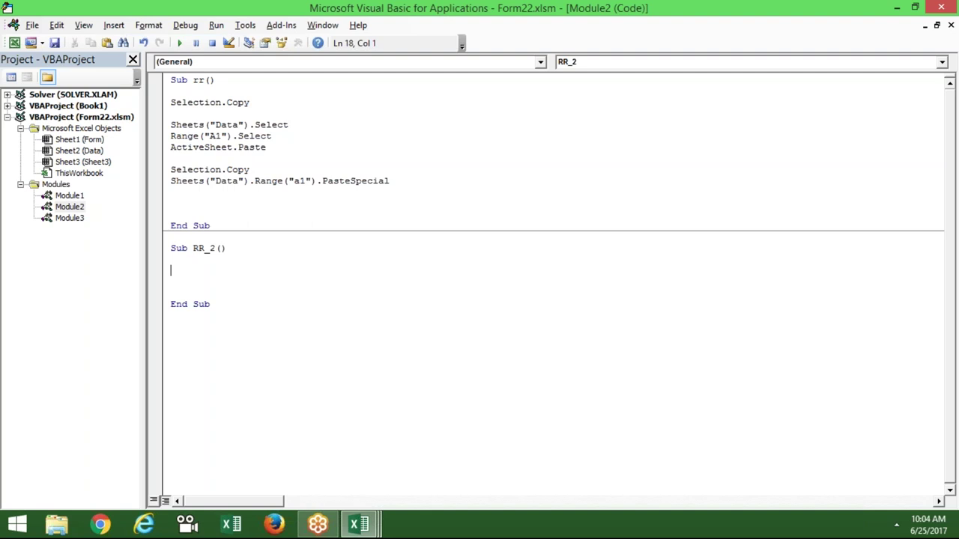
Make RR_2's first line Range("a1:c5").Copy, then return to Excel
type("RANGE(\"a1")
key("alt+Tab")
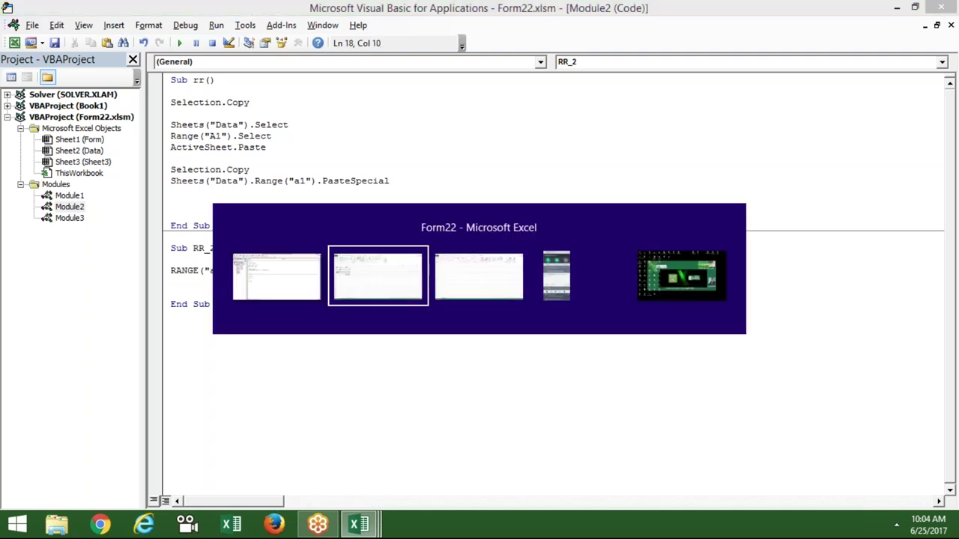
key("alt+Tab")
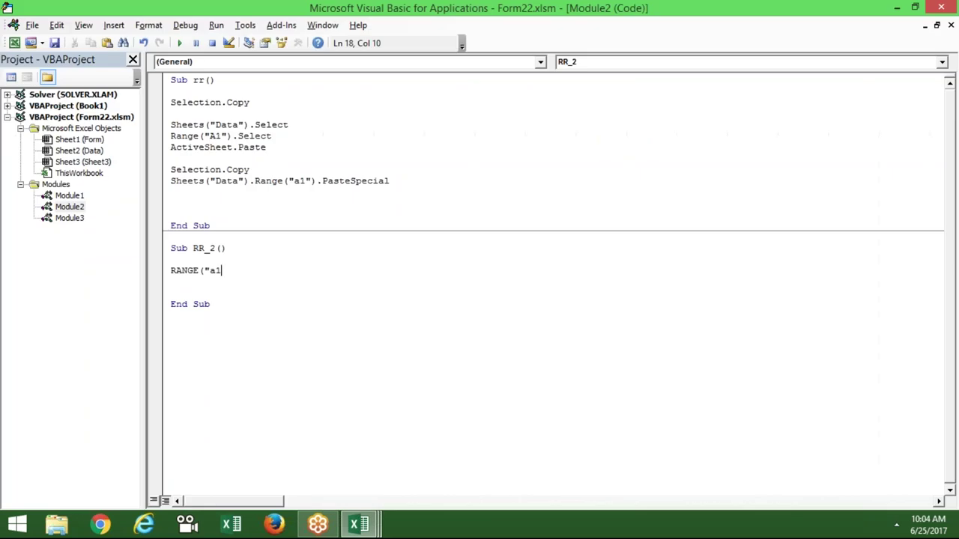
type(":c5\")")
type(".CO")
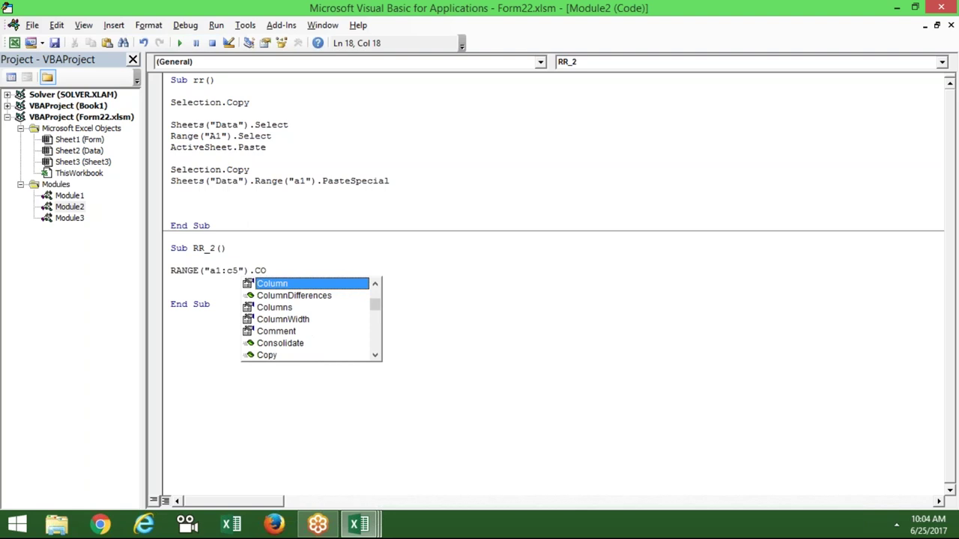
type("PY")
key("Tab")
key("Return")
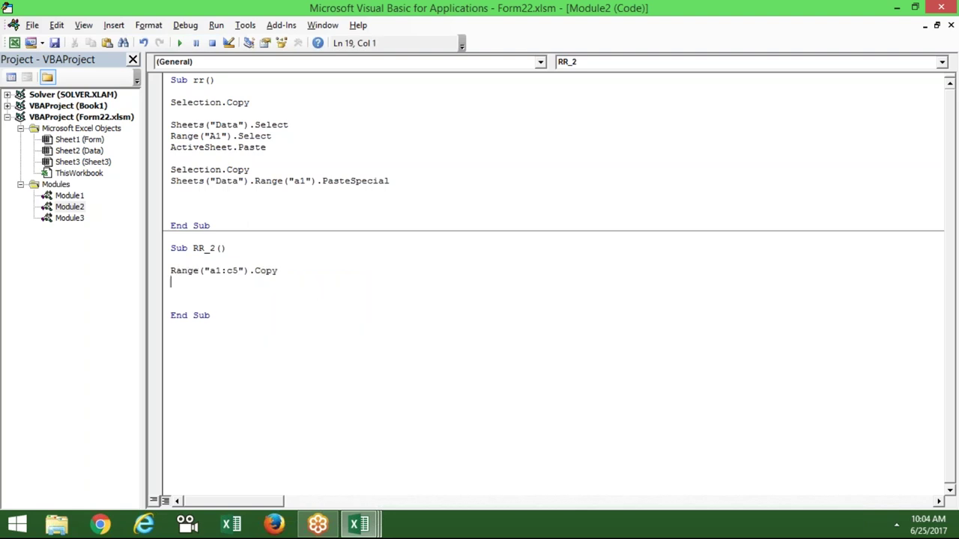
key("alt+F11")
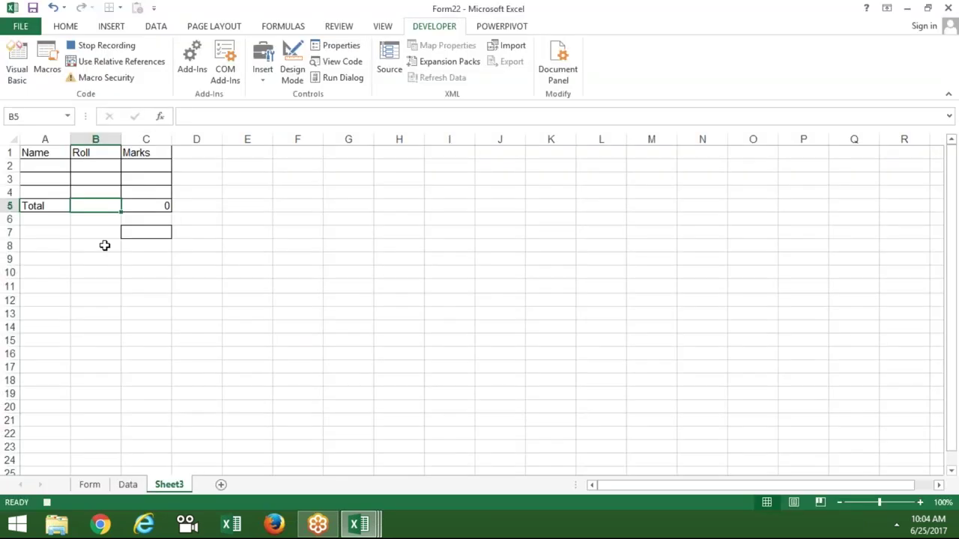
Add Range("A65000").End(xlUp).Offset(2, 0).PasteSpecial xlPasteAll to RR_2, then return to Excel
left_click(48, 235)
key("alt+Tab")
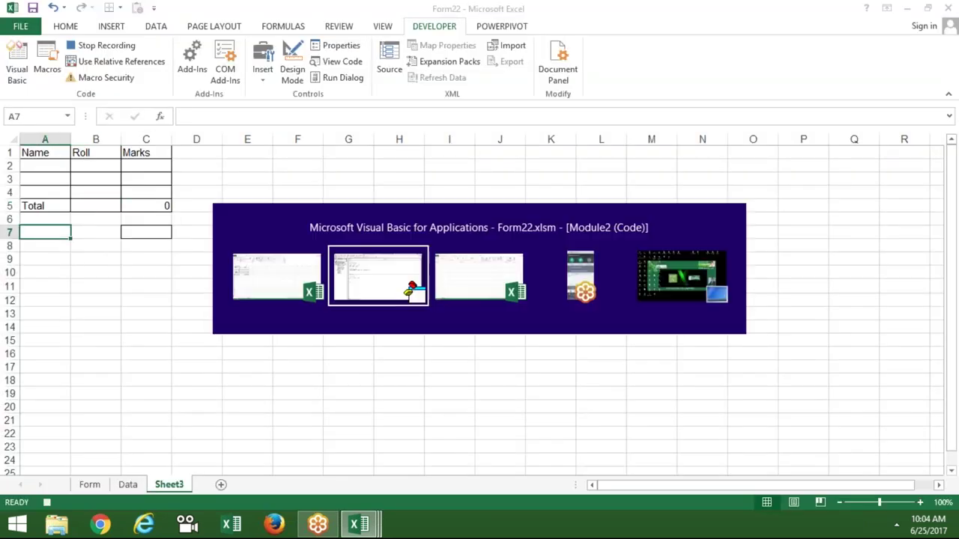
type("ra")
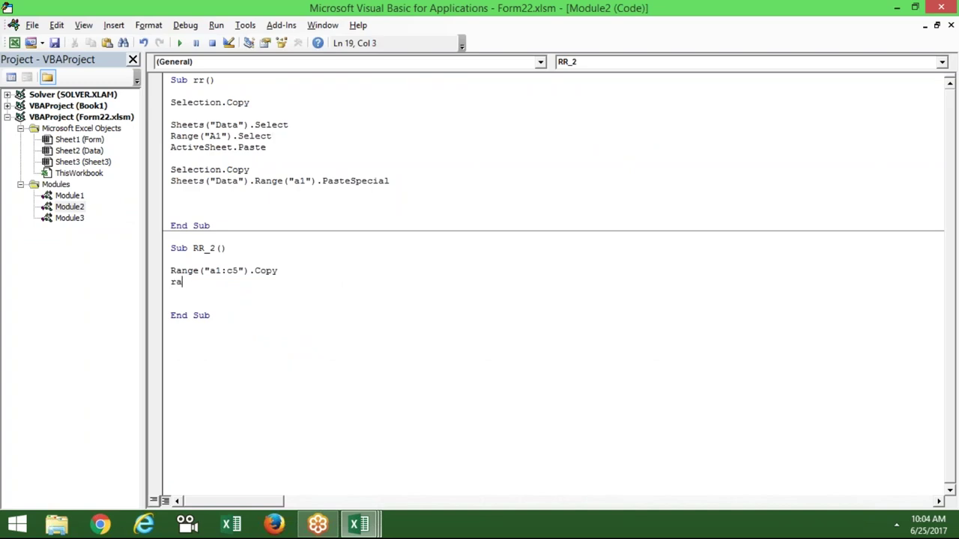
type("nge(")
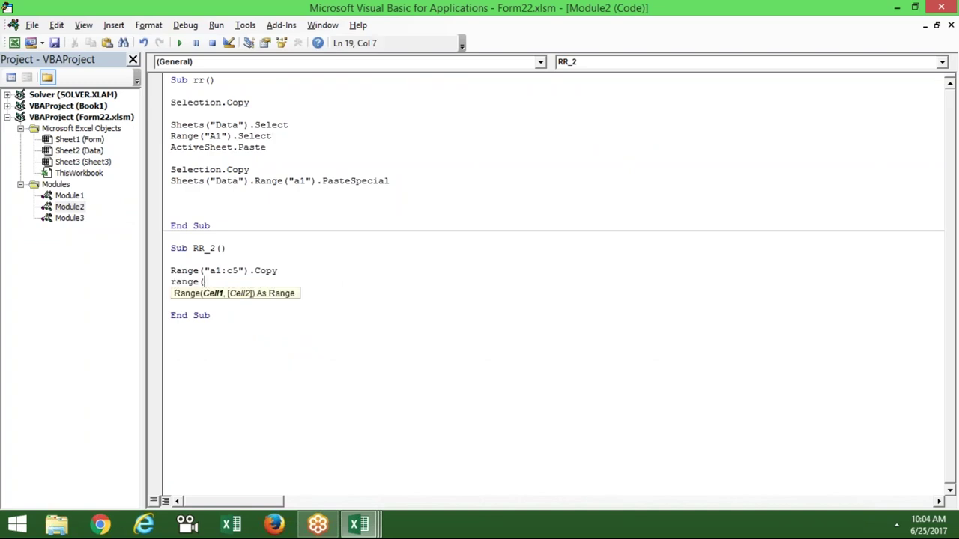
type("\"A65000\").end(")
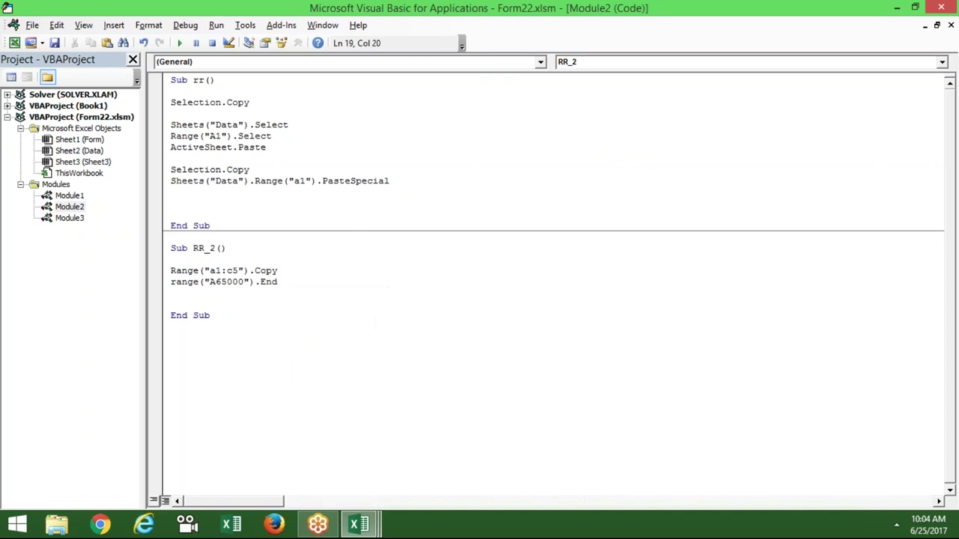
type("xlu")
key("Tab")
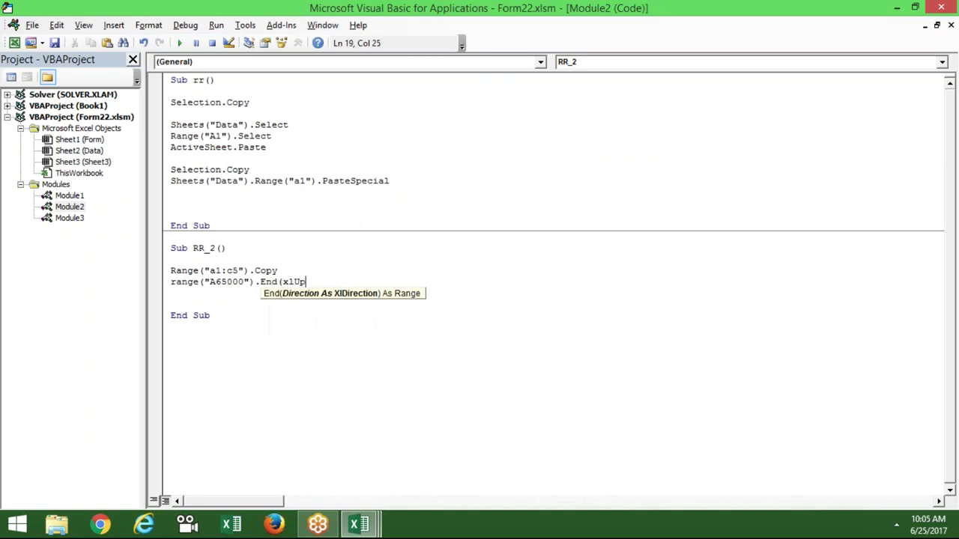
type(").")
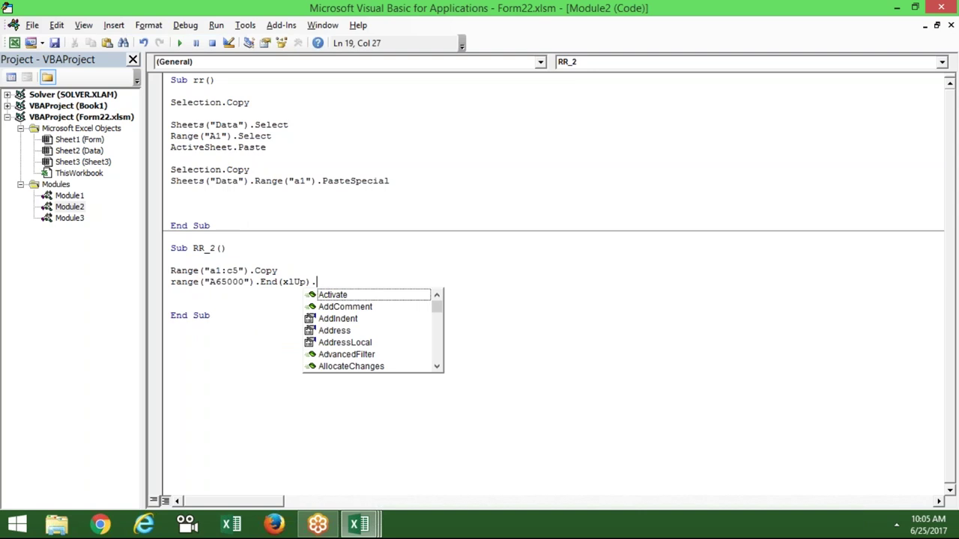
type("of")
key("Tab")
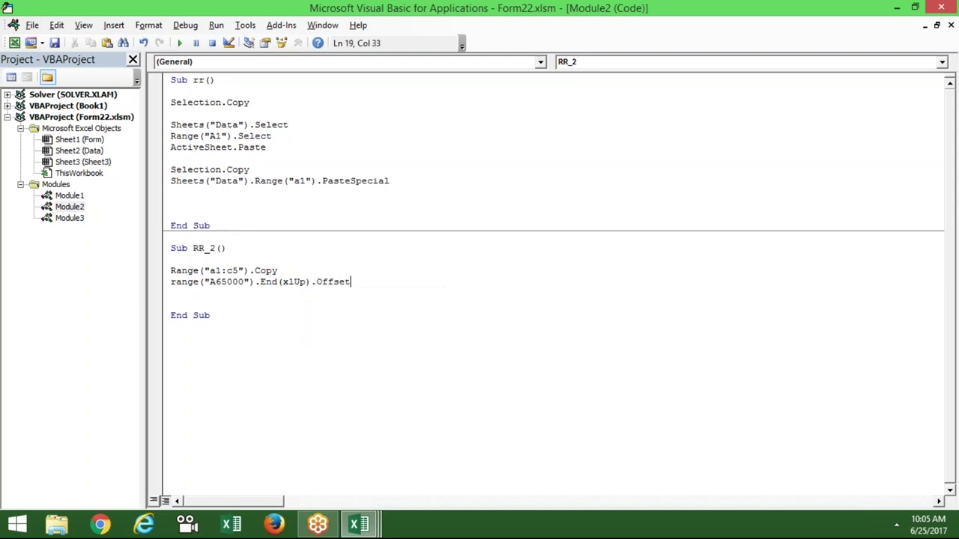
type("(2,0).p")
key("Down")
key("Down")
key("Down")
key("Tab")
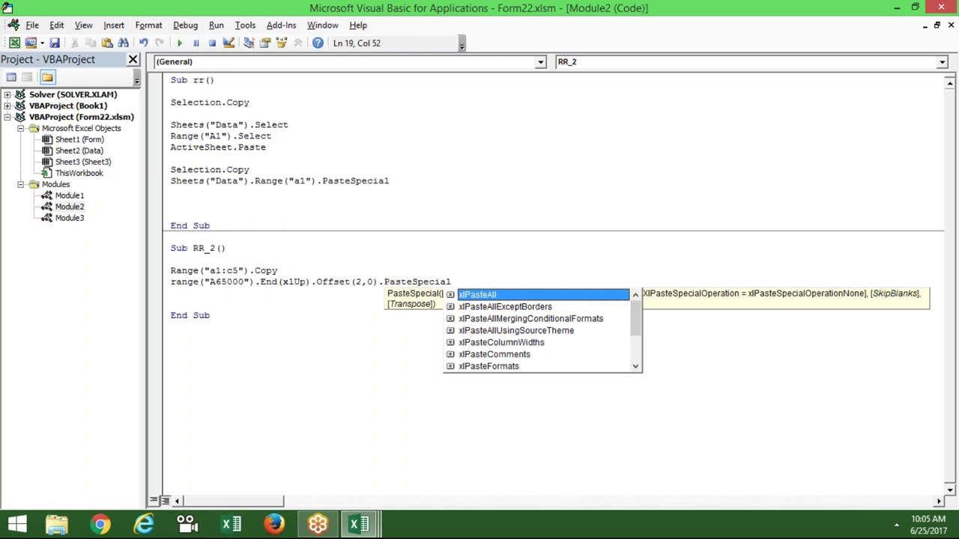
key("Tab")
key("Return")
key("Return")
key("Return")
key("alt+F11")
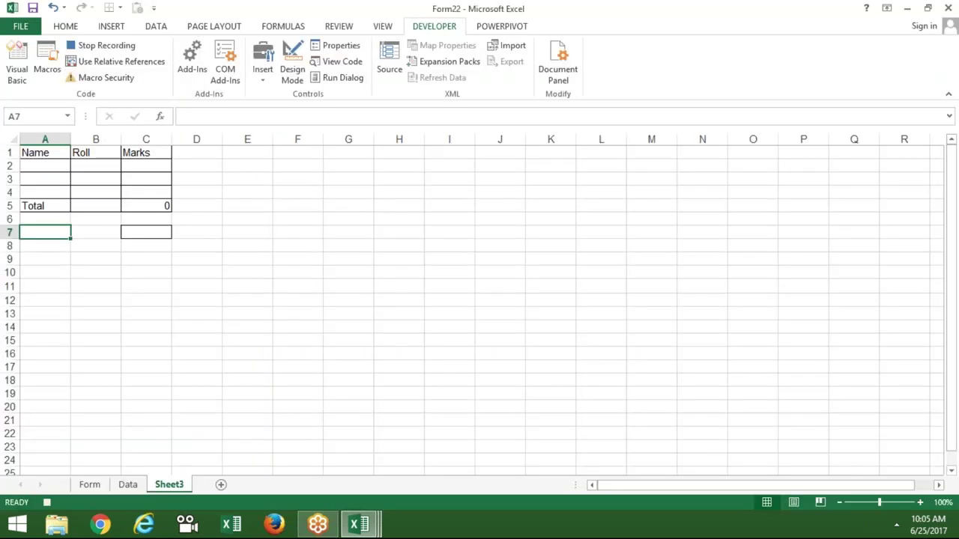
Copy RR_2's Copy/PasteSpecial line pair and paste four duplicates of it below
key("alt+F11")
key("Up")
key("Up")
key("Up")
key("Up")
key("shift+Down")
key("shift+Down")
key("ctrl+c")
key("Down")
key("ctrl+v")
key("Down")
key("ctrl+v")
key("Down")
key("ctrl+v")
key("Down")
key("ctrl+v")
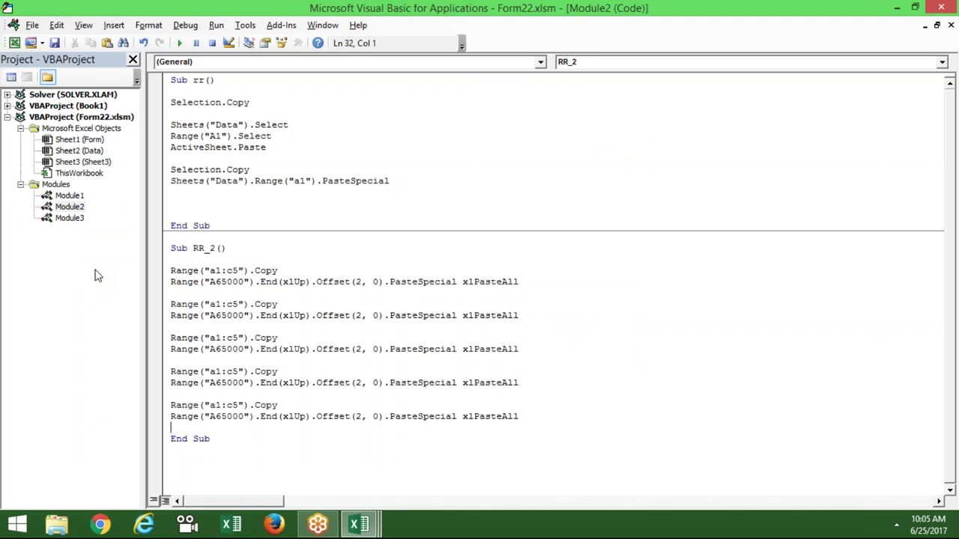
Delete the four duplicated pairs, leaving a single Copy/PasteSpecial pair
key("Up")
key("Up")
key("Up")
key("Up")
key("Up")
key("Up")
key("Up")
key("Up")
key("Up")
key("Up")
key("shift+Down")
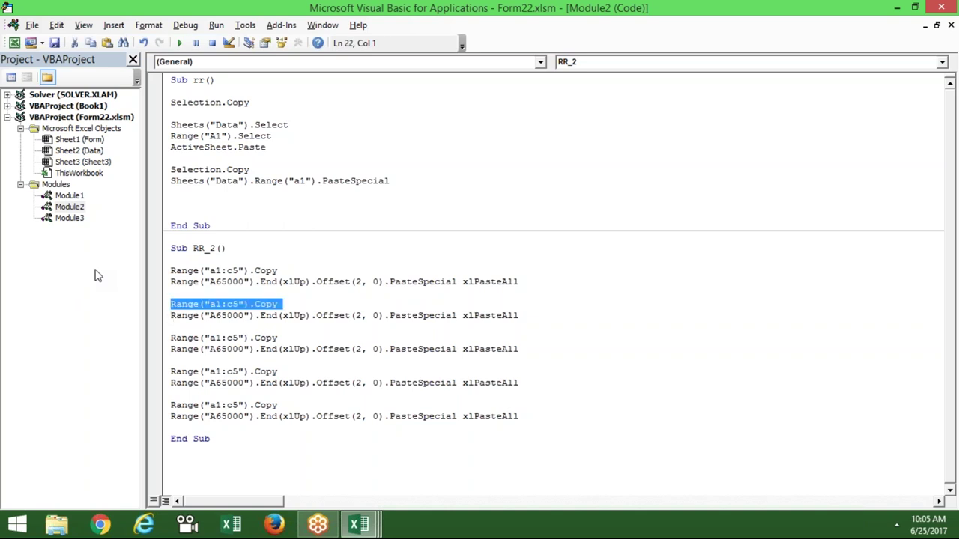
key("shift+Down")
key("shift+Down")
key("shift+Down")
key("shift+Down")
key("shift+Down")
key("shift+Down")
key("shift+Down")
key("shift+Down")
key("shift+Down")
key("shift+Down")
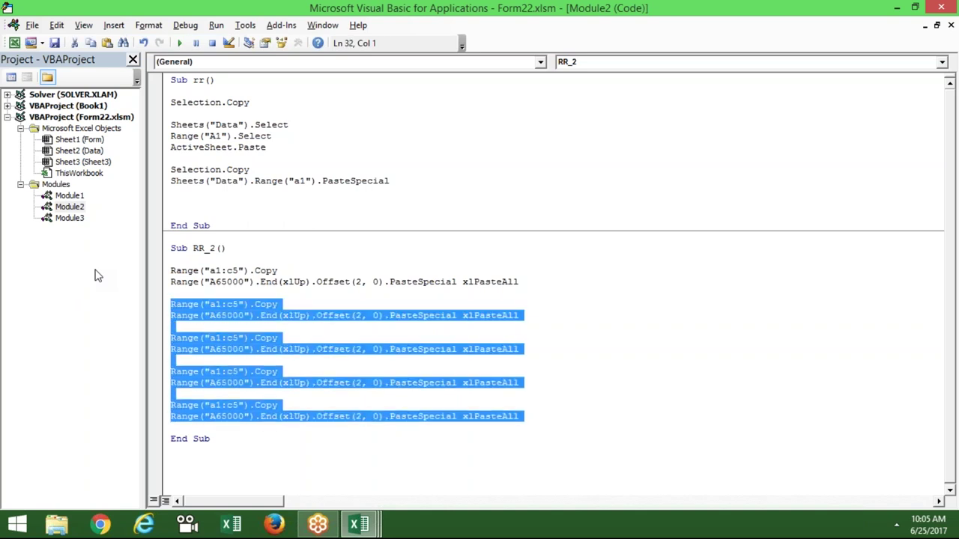
key("Delete")
key("Up")
key("Up")
key("Up")
key("Up")
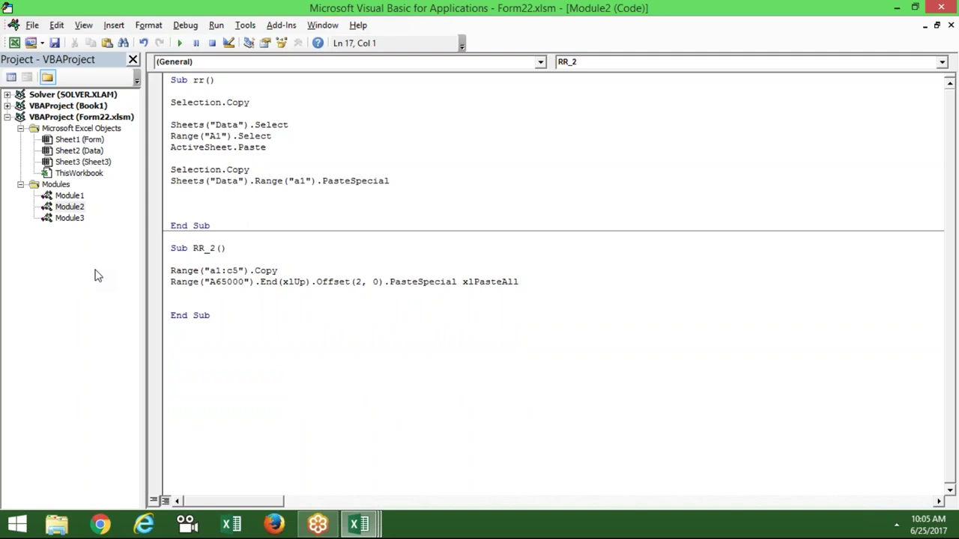
Add 'For i = 1 To 10' above the Copy line and 'Next i' below the PasteSpecial line
key("Return")
type("fo")
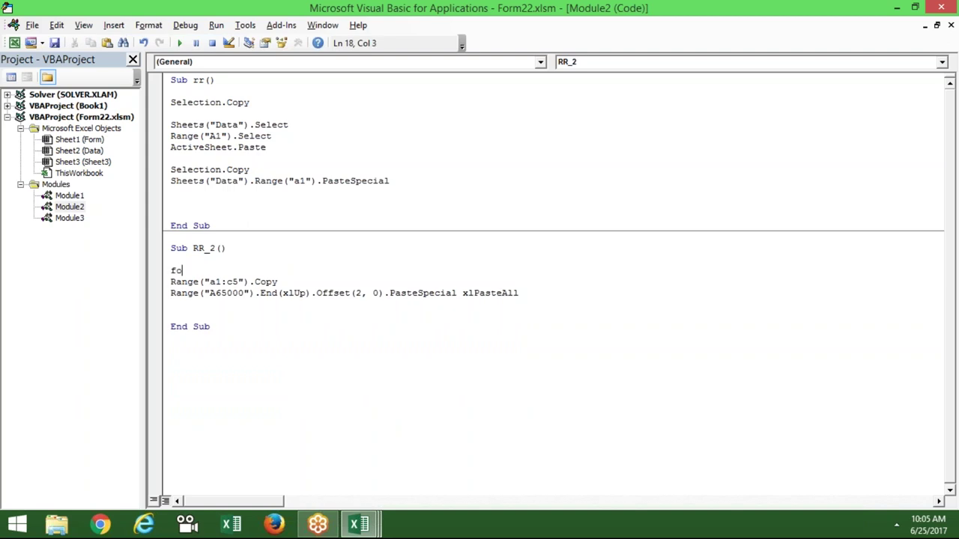
type("r i = 1 to ")
type("10")
key("Down")
key("Down")
key("Down")
type("next i")
key("Up")
double_click(194, 270)
key("Left")
left_click(180, 305)
double_click(248, 272)
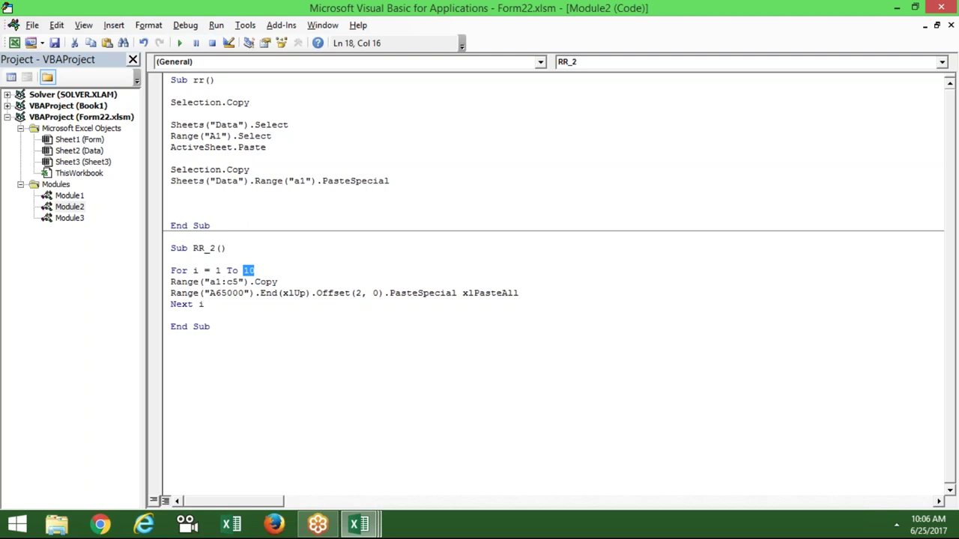
Add blank lines around the copy and paste lines inside RR_2's For loop
left_click(228, 311)
left_click(171, 304)
key("Return")
key("Up")
key("Up")
key("Return")
key("Up")
key("Up")
key("Return")
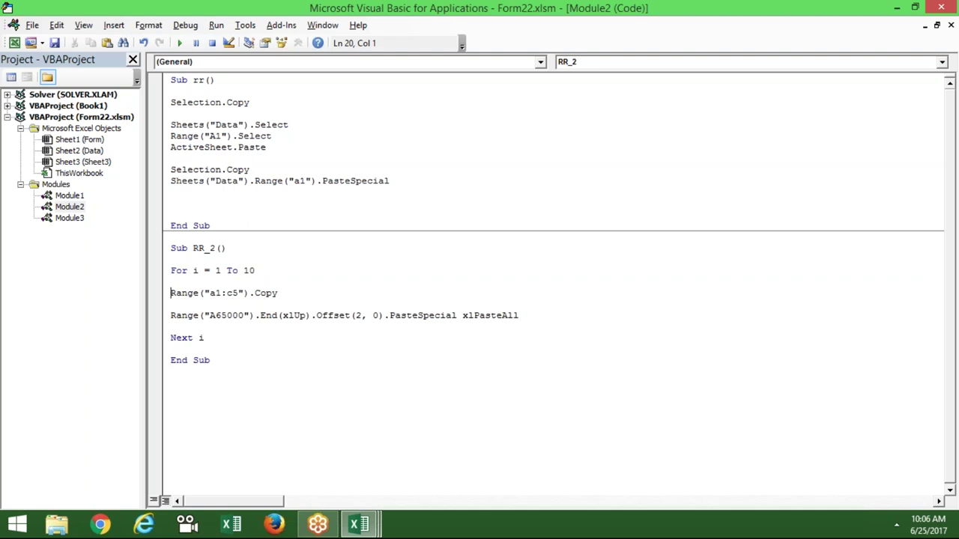
key("Up")
key("Up")
key("Down")
key("Down")
key("Down")
key("Delete")
key("Up")
key("Up")
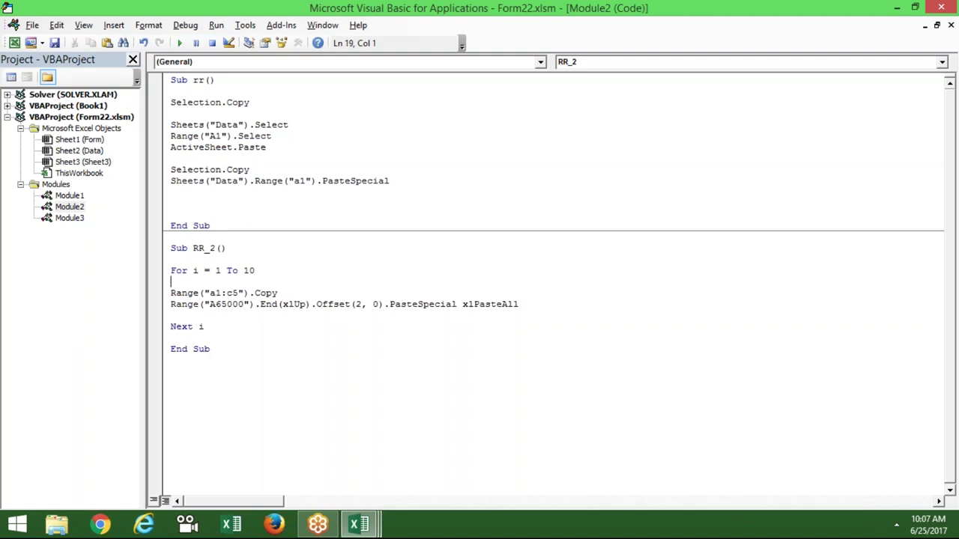
Move the Range("a1:c5").Copy line out of the loop to just under Sub RR_2()
left_click_drag(188, 316, 172, 293)
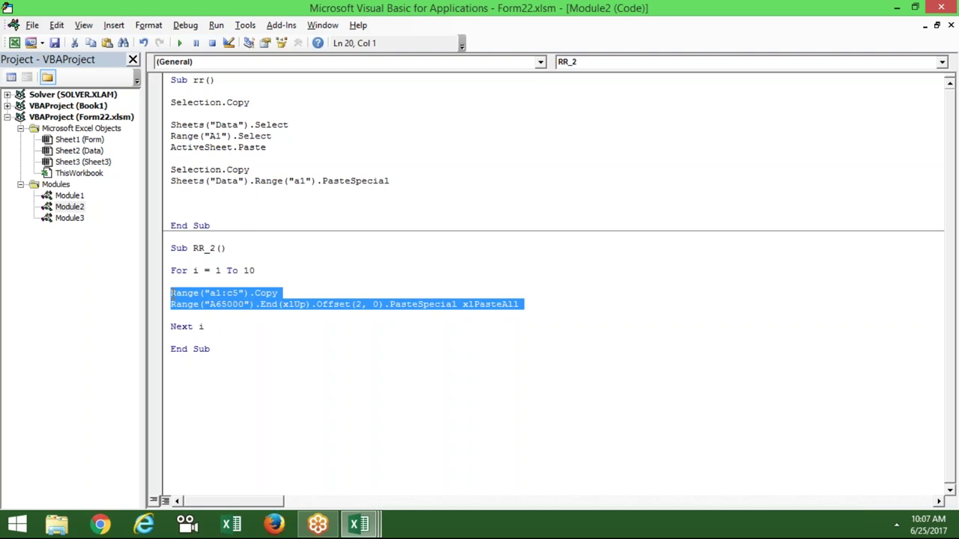
left_click_drag(255, 270, 242, 271)
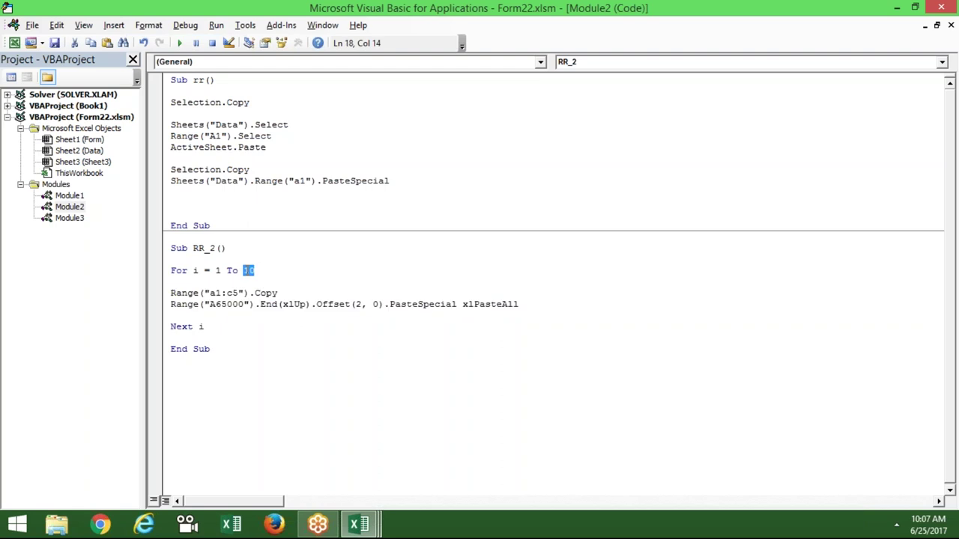
left_click_drag(277, 293, 172, 294)
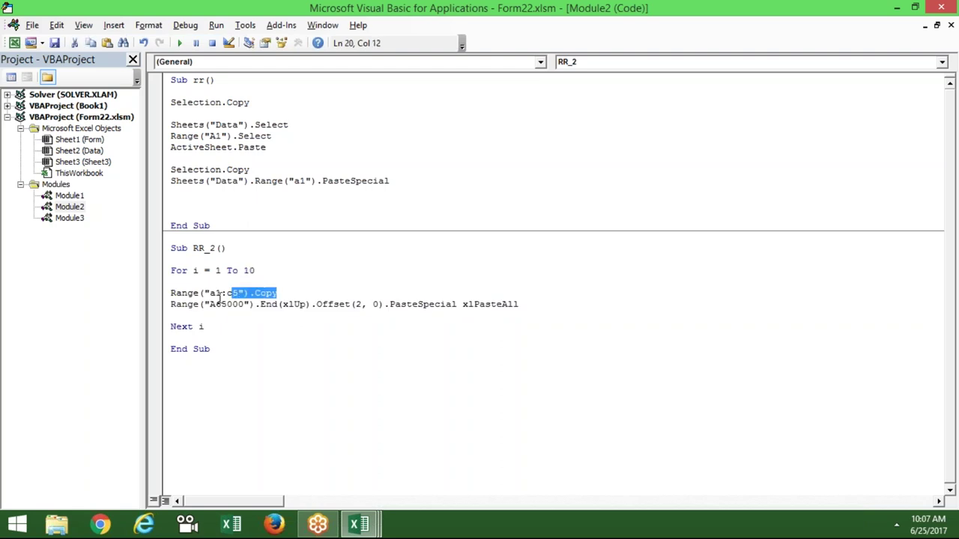
key("ctrl+x")
left_click(180, 262)
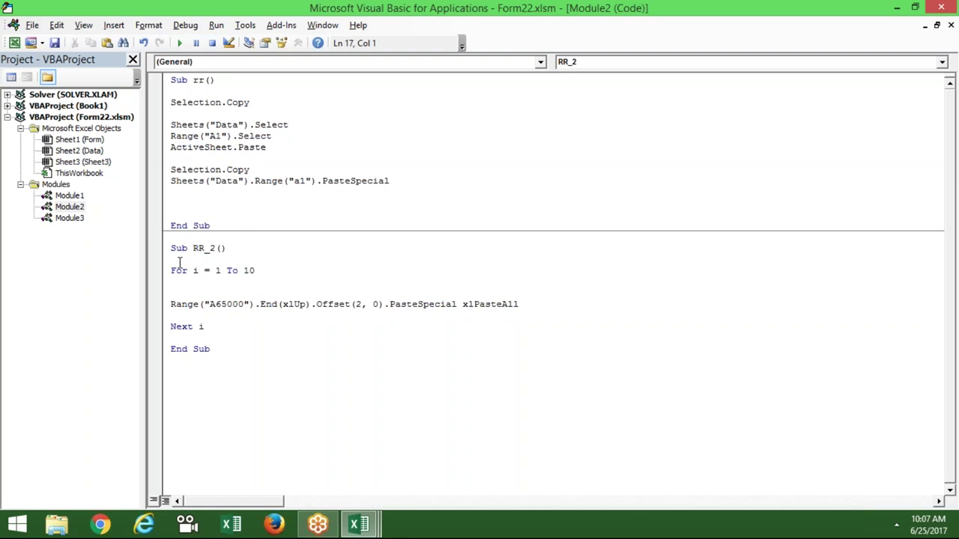
key("ctrl+v")
Remove the leftover blank lines in the loop, add one above For, and switch to Excel
left_click(180, 284)
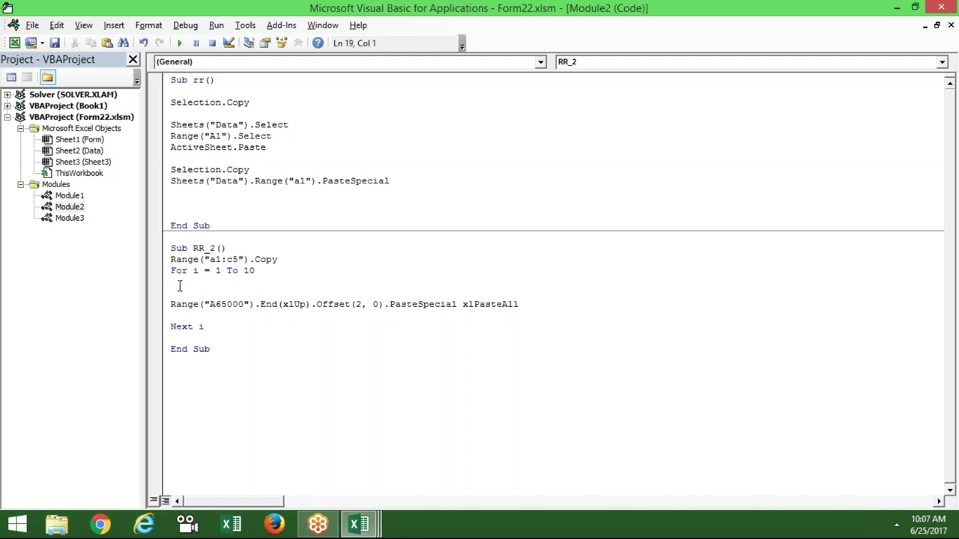
key("Delete")
key("Delete")
key("Down")
key("Delete")
key("Up")
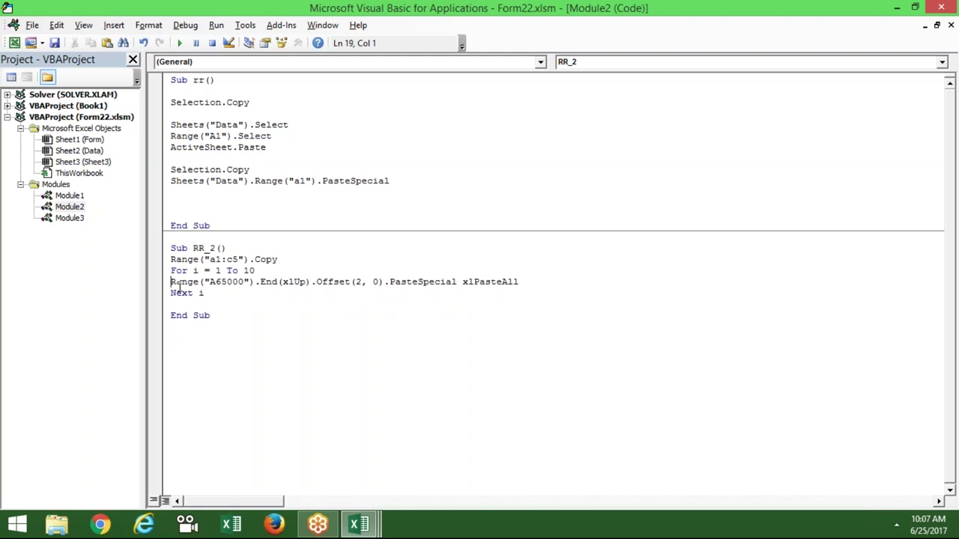
key("Up")
key("Return")
key("Down")
key("Down")
key("Up")
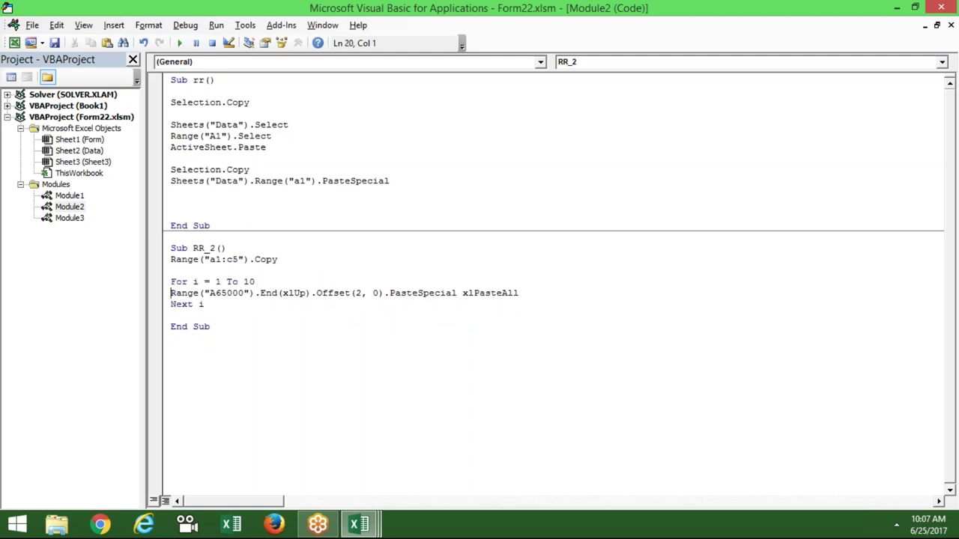
key("shift+Down")
key("Down")
key("Down")
key("Down")
key("alt+F11")
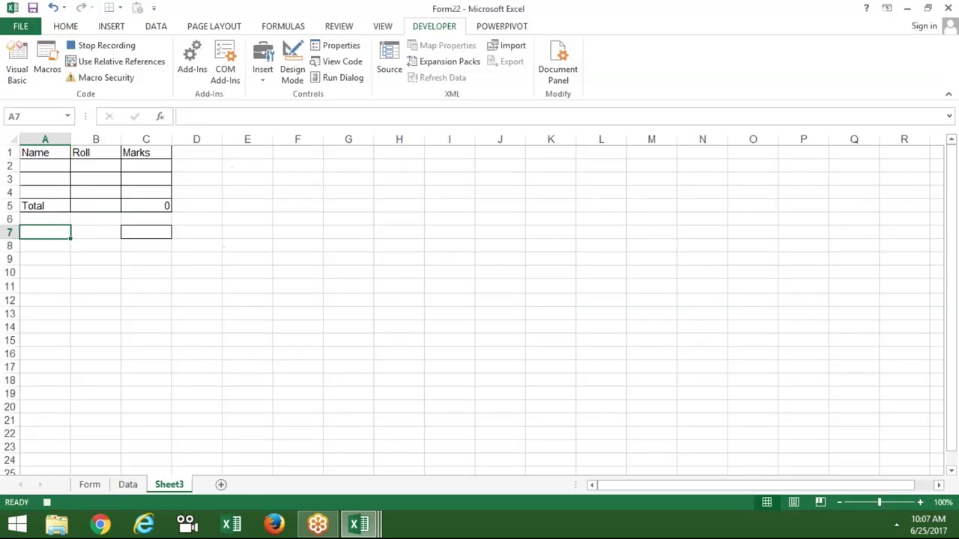
Insert a blank Sheet1 worksheet, extend the column A selection, and return to VBA
left_click(222, 486)
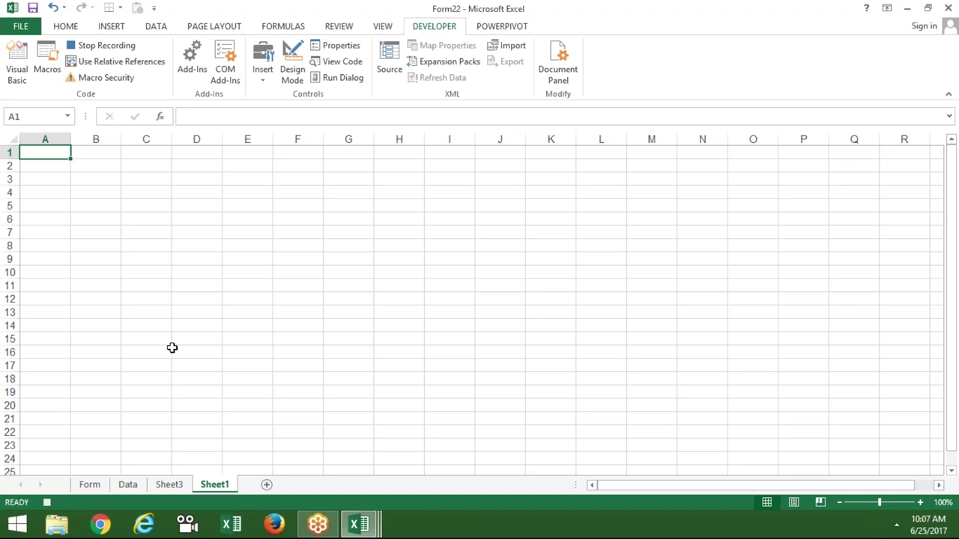
key("shift+Down")
key("shift+Down")
key("shift+Down")
key("shift+Down")
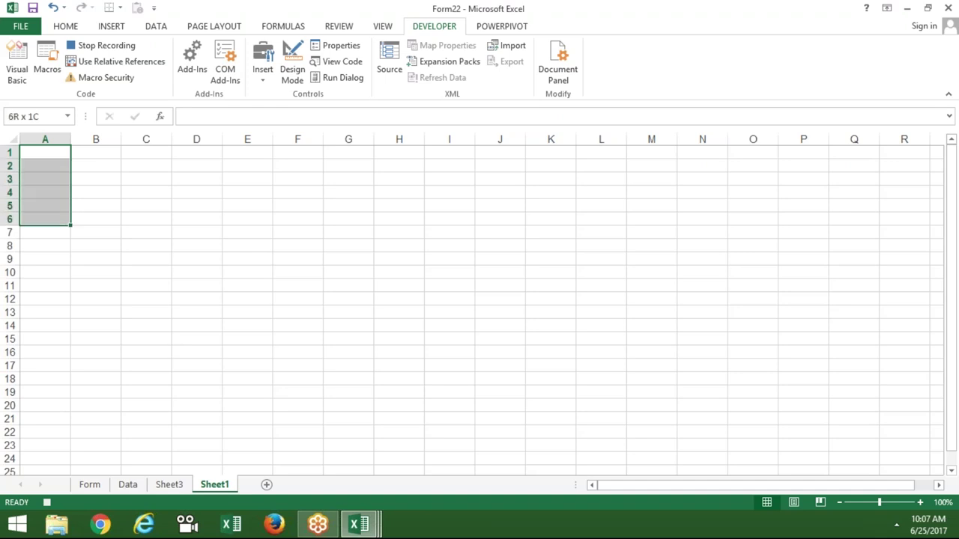
key("shift+Down")
key("shift+Down")
key("shift+Down")
key("shift+Down")
key("shift+Down")
key("shift+Down")
key("alt+F11")
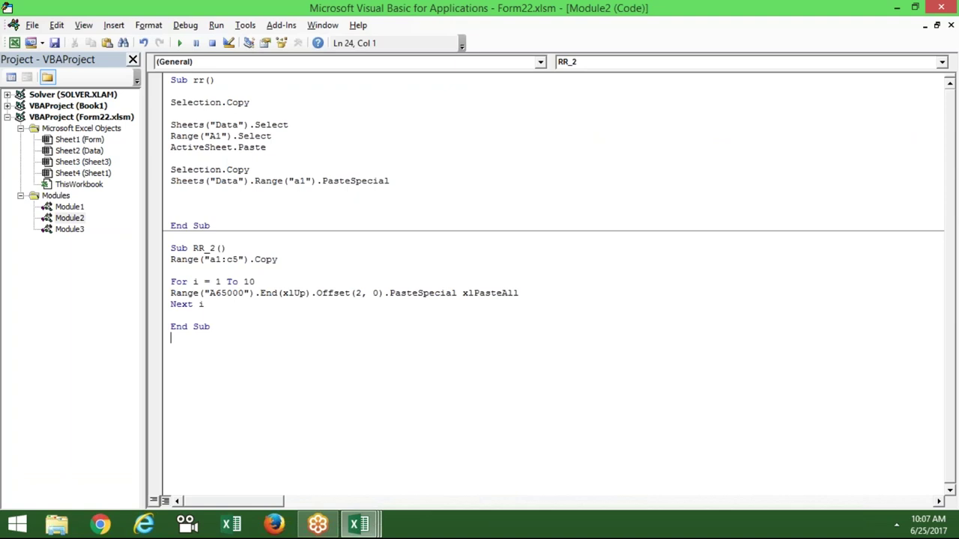
Write Sub rr_3() with For i = 1 To 100, Range("A" & i).Value = i, Next i
type("su")
type("b rr")
type("_3()")
key("Return")
key("Return")
key("Return")
key("Up")
key("Up")
type("for i = 1 to 100")
key("Return")
type("rage(")
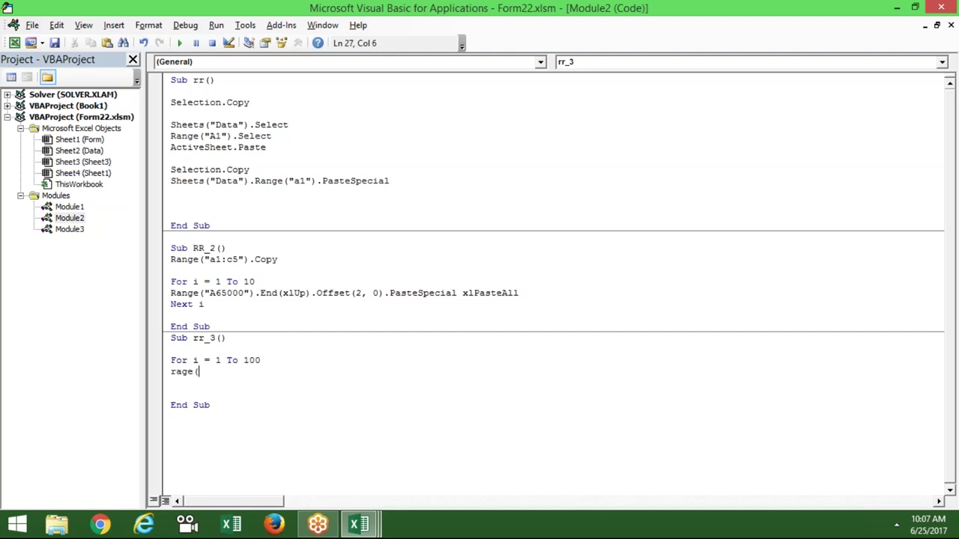
key("BackSpace")
key("BackSpace")
type("nge(")
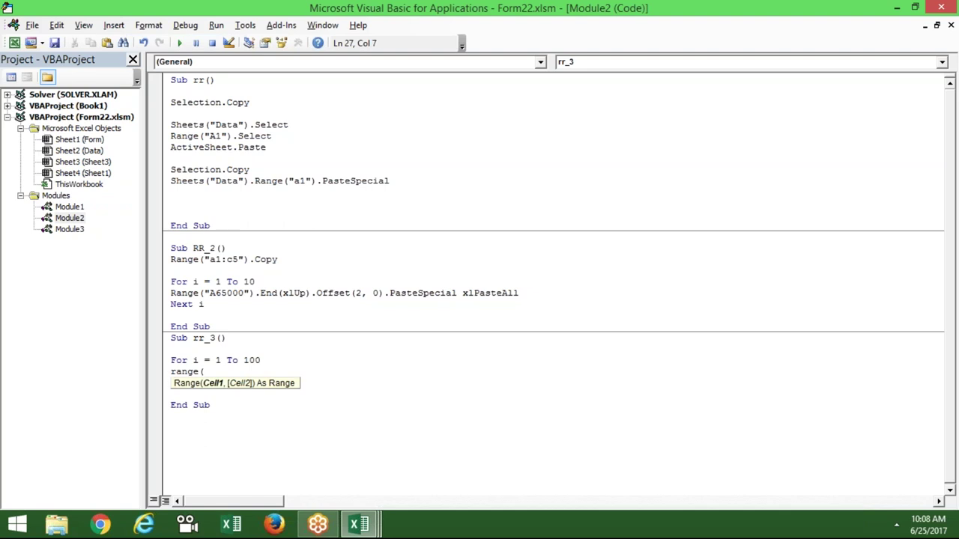
type("\"A\"")
type(" & i")
type(").valu")
key("Tab")
type("= i")
key("Return")
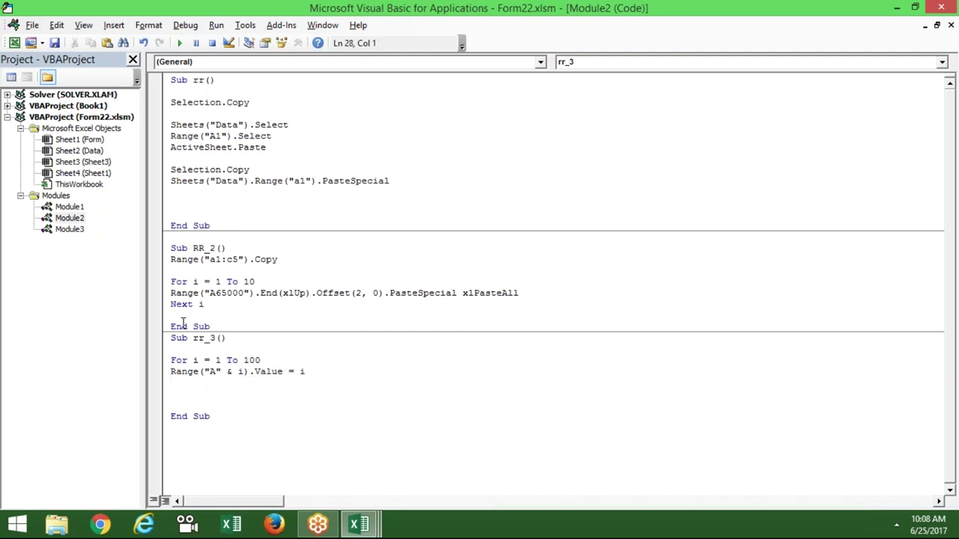
type("next i")
key("Return")
Highlight the loop variable i and the "A" & concatenation in the Range address
left_click(159, 363)
left_click(160, 363)
double_click(193, 361)
left_click_drag(202, 371, 245, 371)
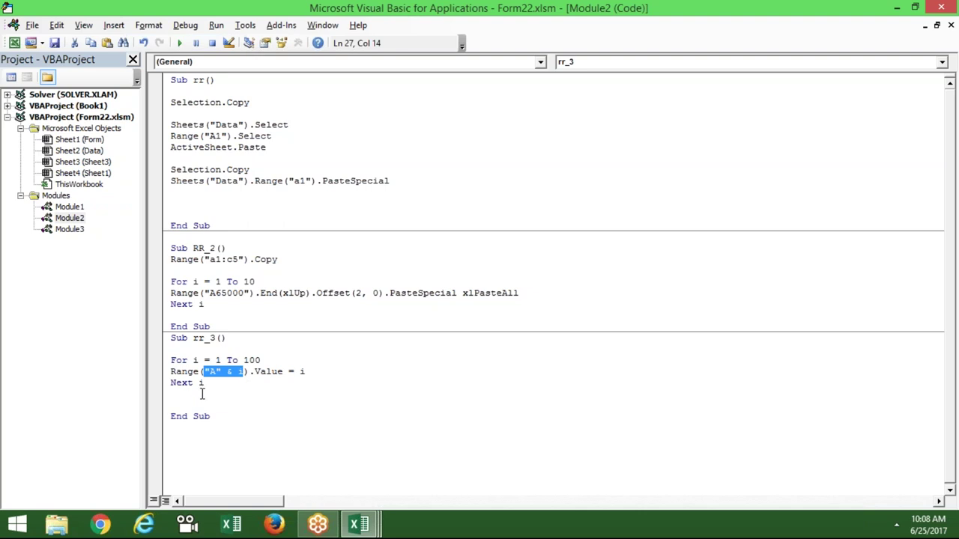
left_click(171, 382)
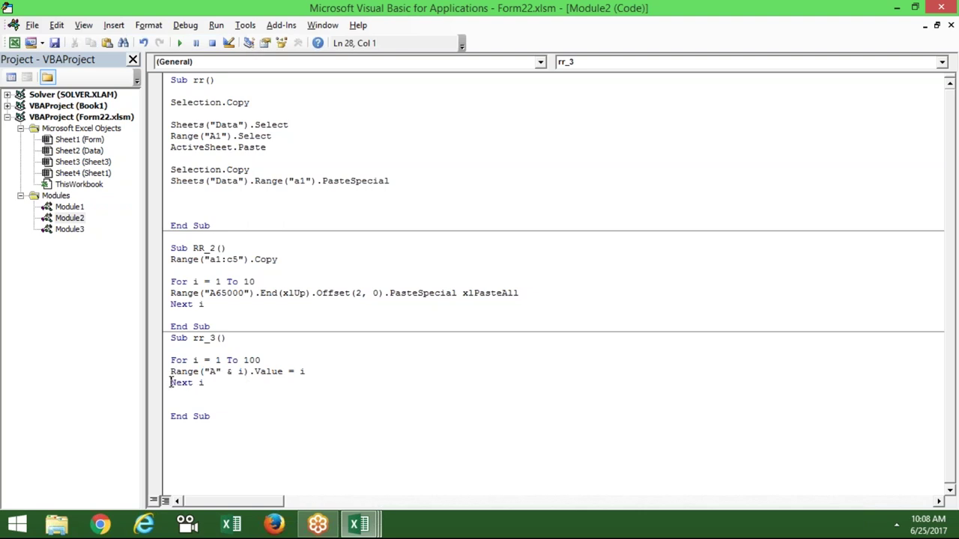
left_click_drag(233, 372, 227, 372)
key("alt+F11")
Enter A in D7, 1 in E7 and =D7&E7 in F7 to produce A1
left_click(184, 230)
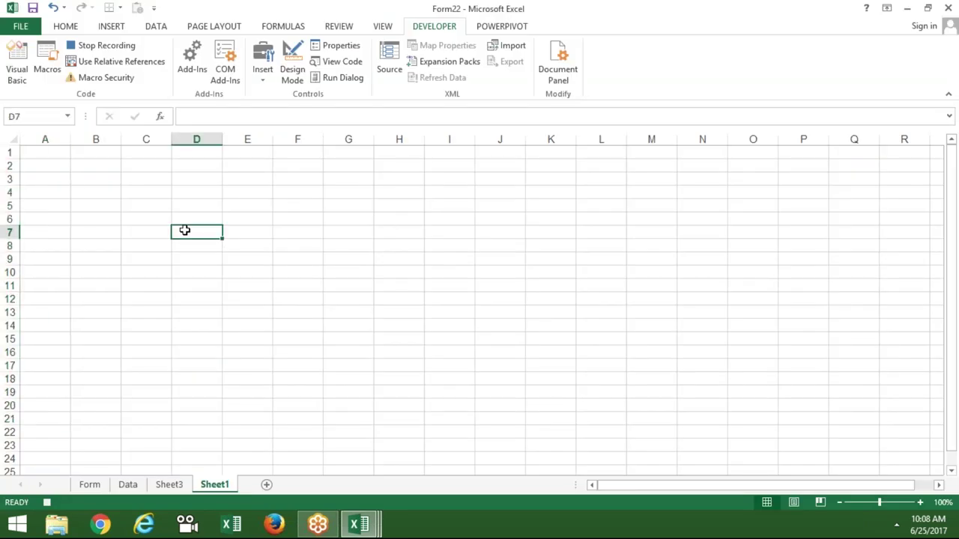
type("A")
key("Tab")
type("1")
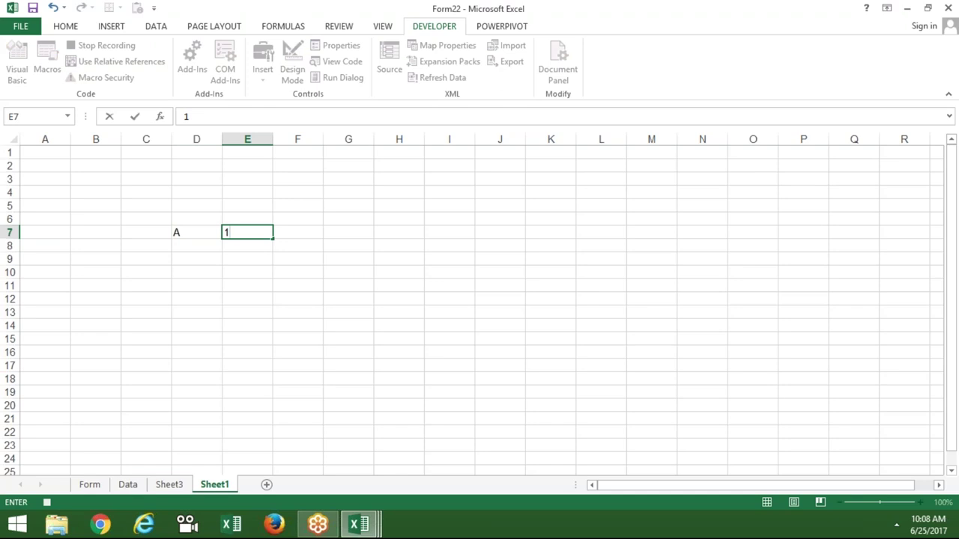
key("Tab")
type("=")
left_click(175, 233)
type("&")
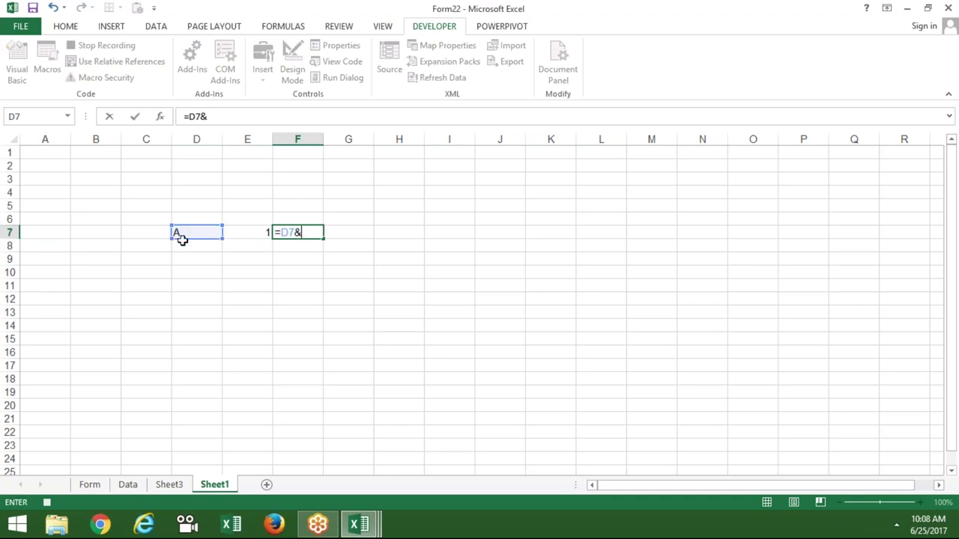
type("E7")
key("Return")
left_click(298, 232)
key("alt+F11")
double_click(212, 372)
left_click(244, 375)
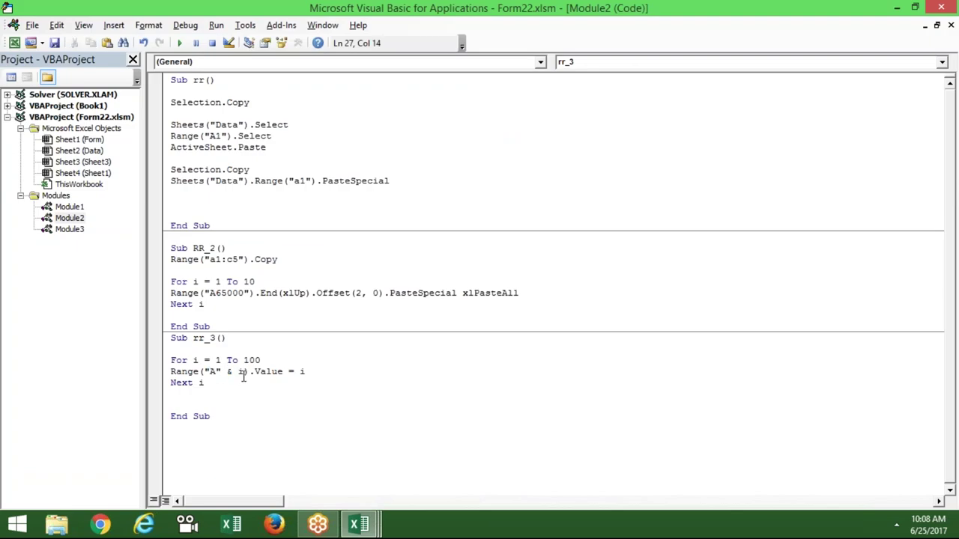
Run rr_3 with the caret inside the macro using Run Sub
double_click(229, 371)
left_click(229, 397)
key("Down")
key("Down")
key("Up")
key("Up")
key("Up")
left_click(182, 47)
key("alt+F11")
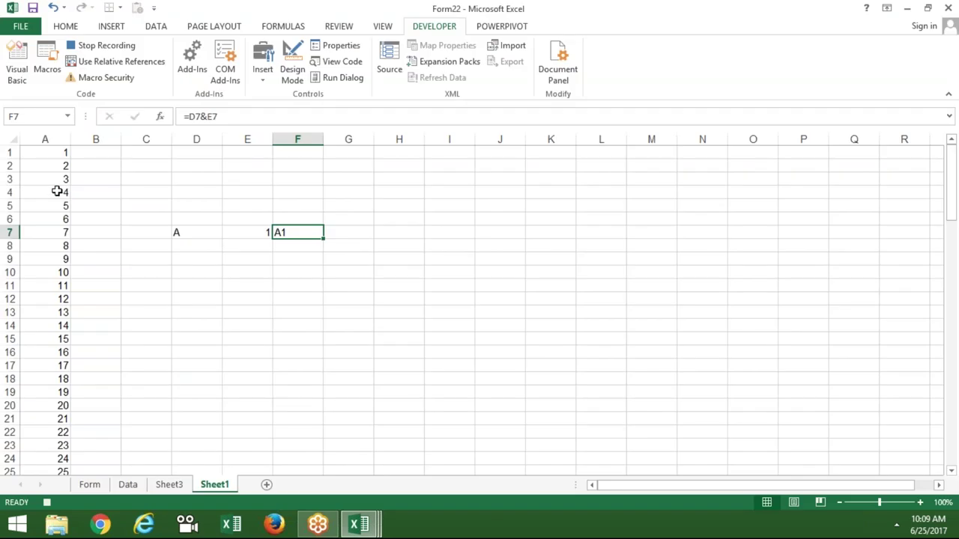
Check in Excel that column A holds 1 in A1 through 100 in A100
left_click(56, 191)
key("ctrl+Down")
key("ctrl+Up")
key("alt+F11")
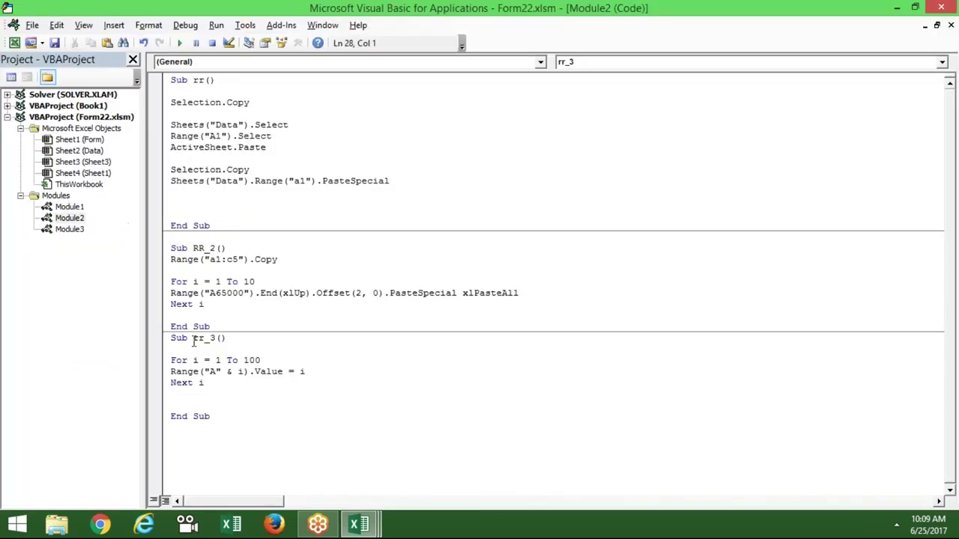
left_click(223, 361)
key("alt+F11")
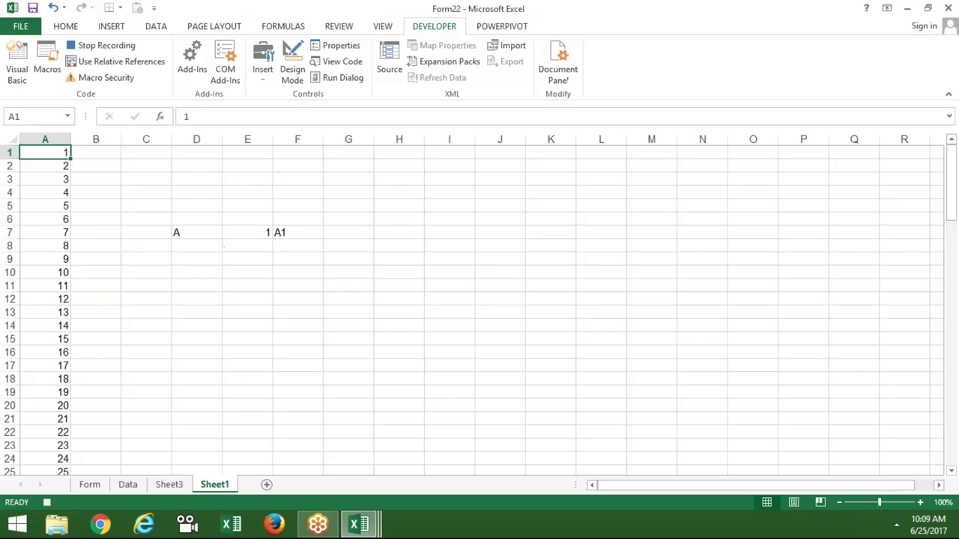
Type the heading Sr in cell H8
left_click(393, 247)
type("Sr")
key("Return")
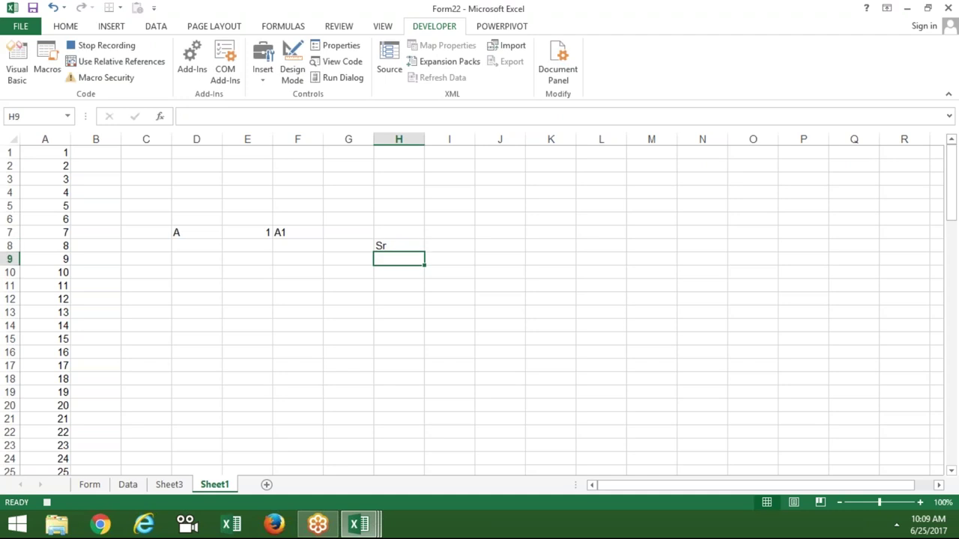
key("alt+F11")
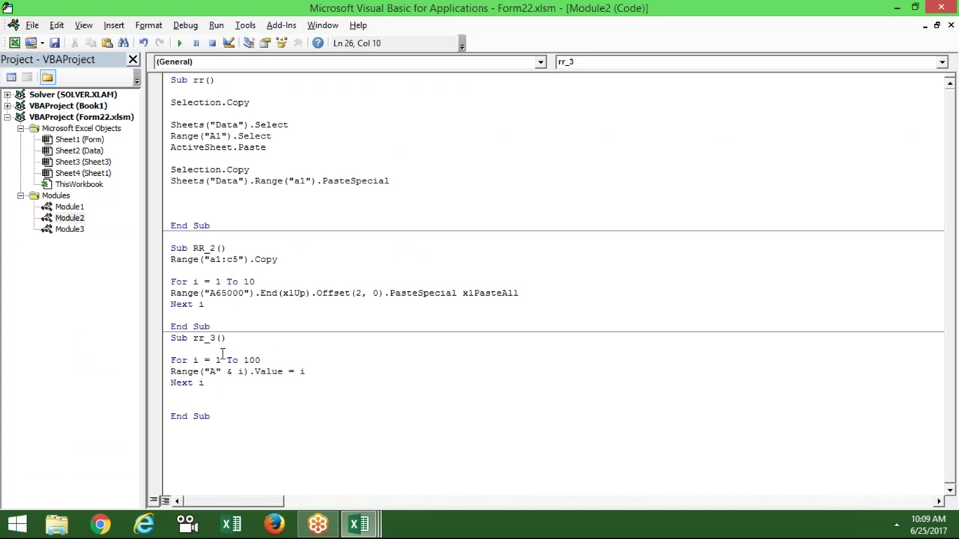
Change the loop to For i = 9 To 109 and run rr_3
key("BackSpace")
type("9")
left_click(262, 361)
key("BackSpace")
key("BackSpace")
type("09")
left_click(266, 374)
double_click(261, 384)
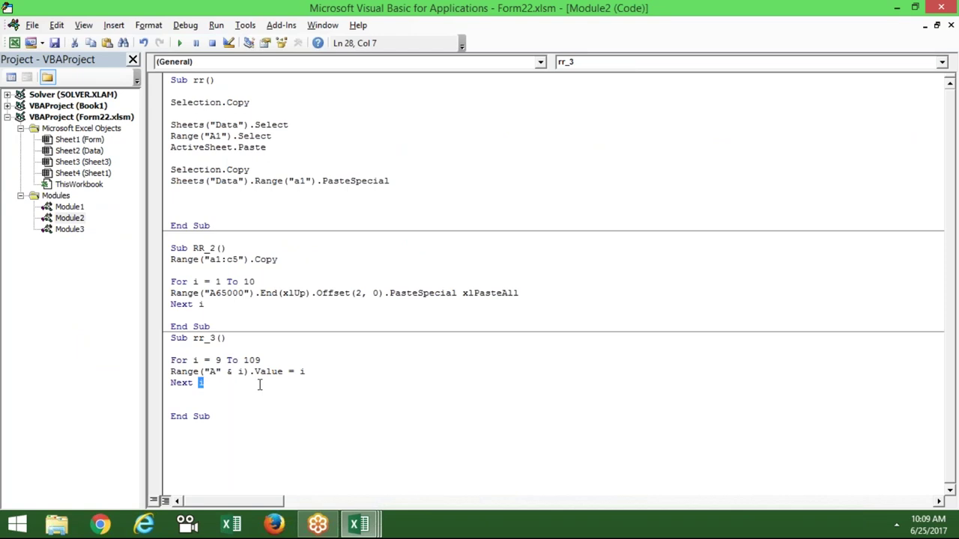
left_click(180, 43)
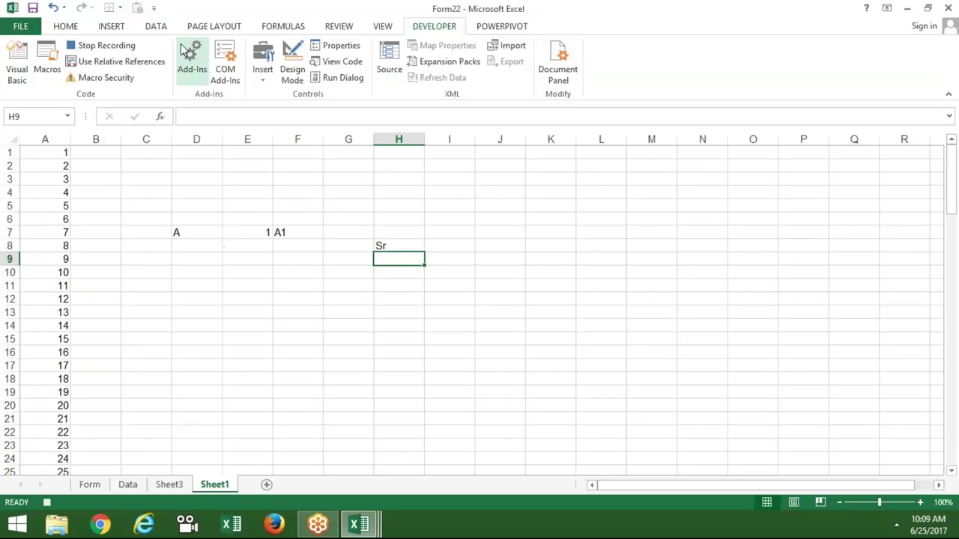
Change the range column from "A" to "H" and rerun rr_3 to fill H9:H109
key("alt+F11")
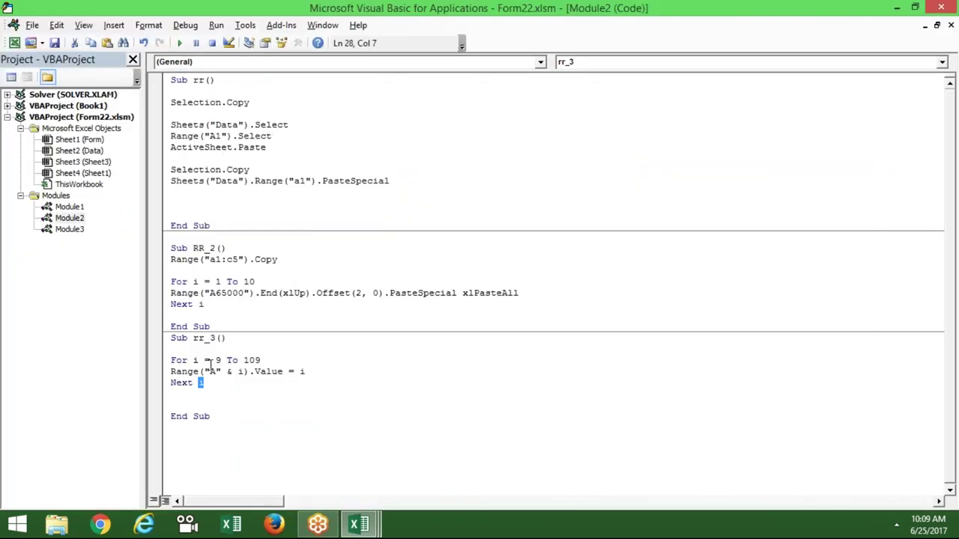
left_click(210, 372)
key("Delete")
type("H")
key("Down")
left_click(179, 43)
key("alt+F11")
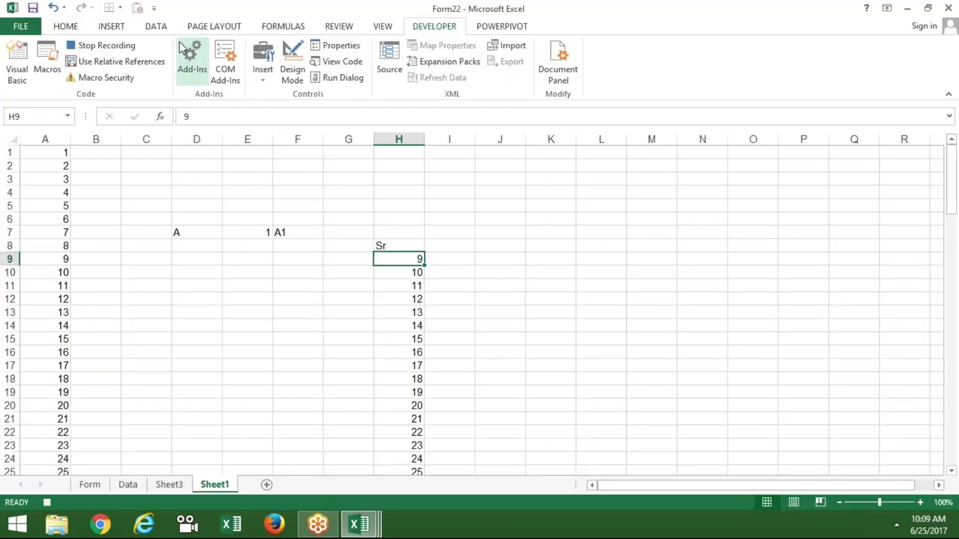
key("alt+F11")
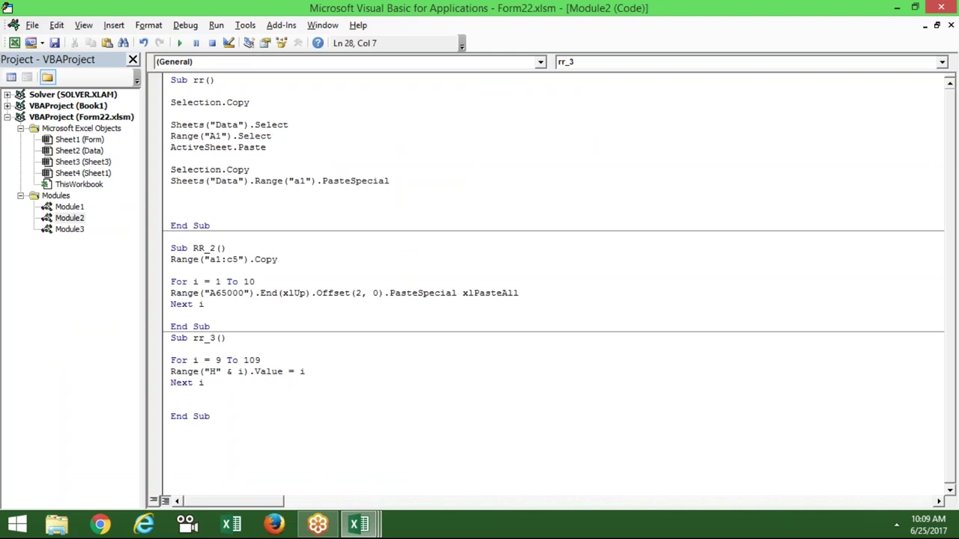
Insert the counter line d = d + 1 above the Range line in the loop
double_click(302, 371)
left_click(171, 371)
key("Return")
left_click(170, 370)
type("d=d+21")
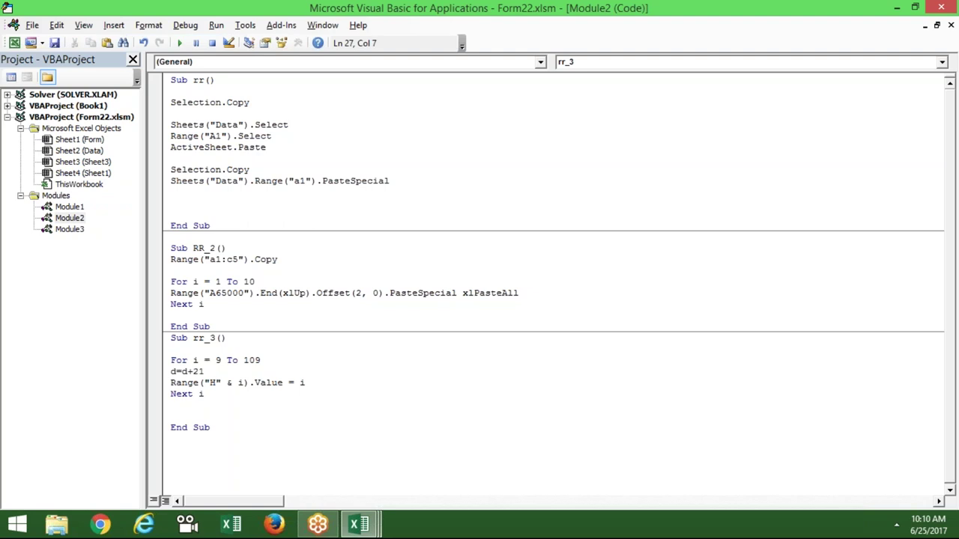
key("BackSpace")
key("BackSpace")
type("1")
key("Down")
Assign d instead of i to Range("H" & i).Value and run rr_3
left_click(307, 384)
double_click(303, 384)
type("d")
left_click(299, 397)
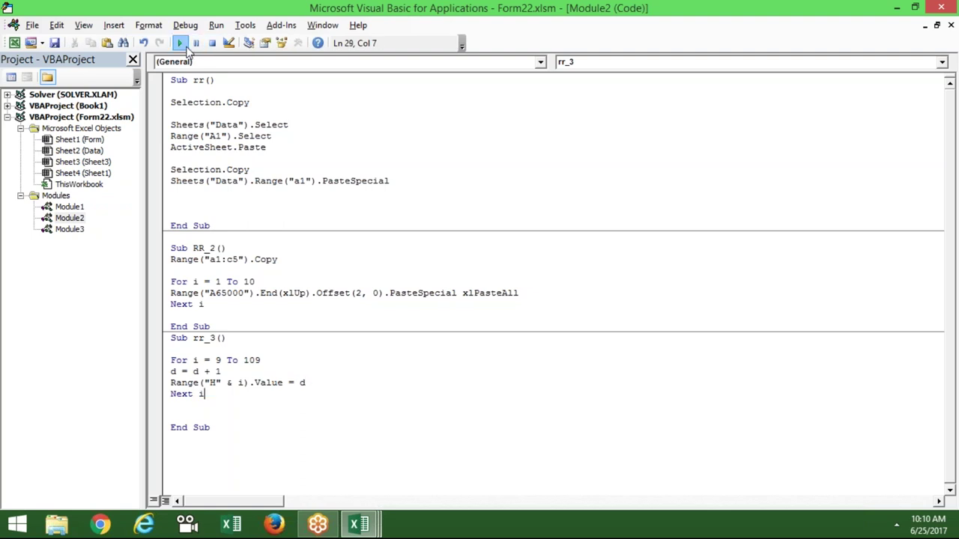
left_click(185, 44)
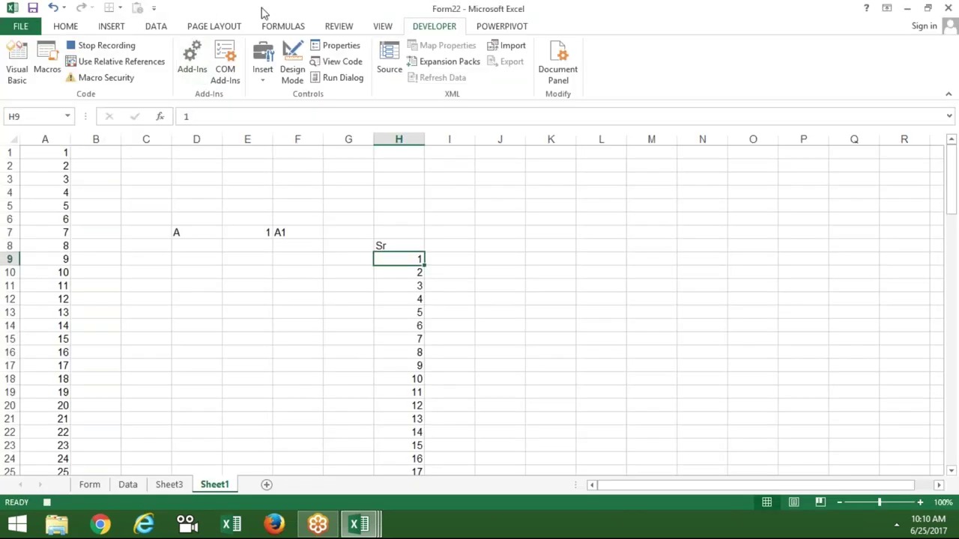
left_click(204, 178)
Type For in D3, Do in D5 and i in E3
type("For")
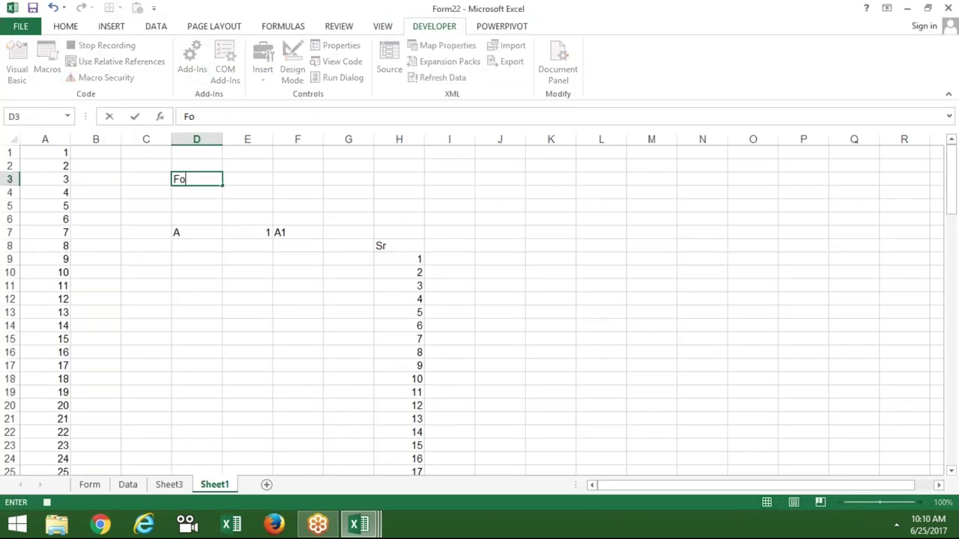
key("Tab")
key("Down")
key("Down")
key("Left")
type("D")
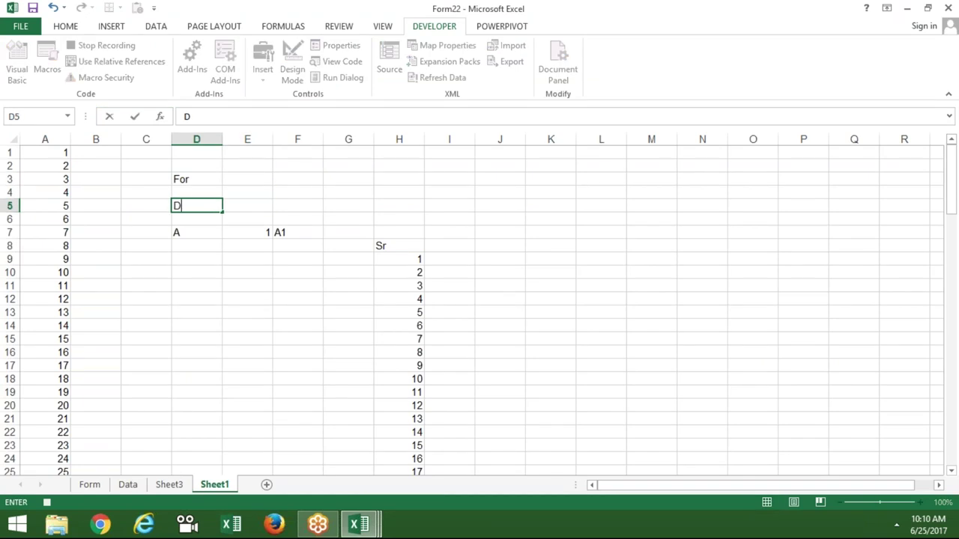
type("o")
key("ctrl+Return")
key("Right")
key("Right")
key("Up")
key("Up")
key("Left")
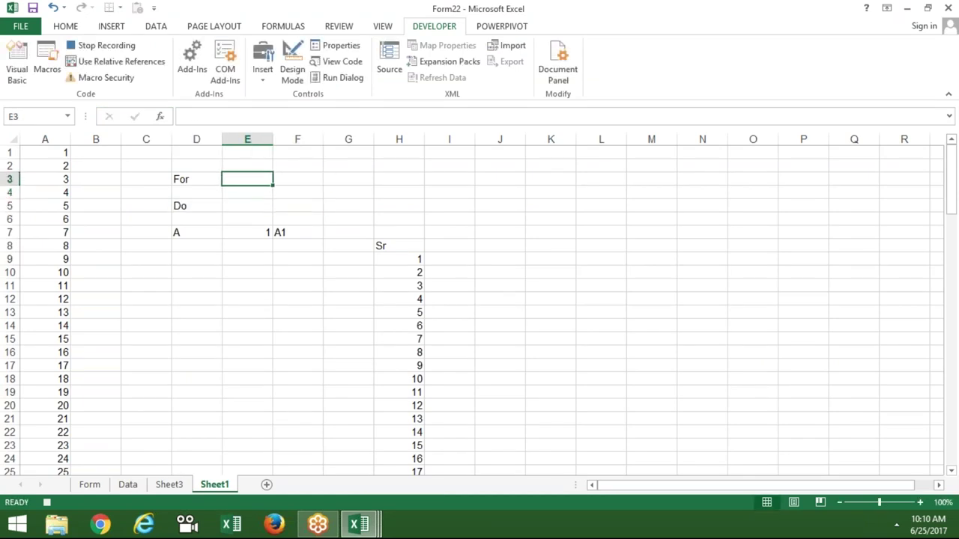
type("E")
key("BackSpace")
type("i")
key("Return")
Add each in E4, while in E6 and until in E7
type("eA")
key("BackSpace")
type("ach")
left_click(248, 218)
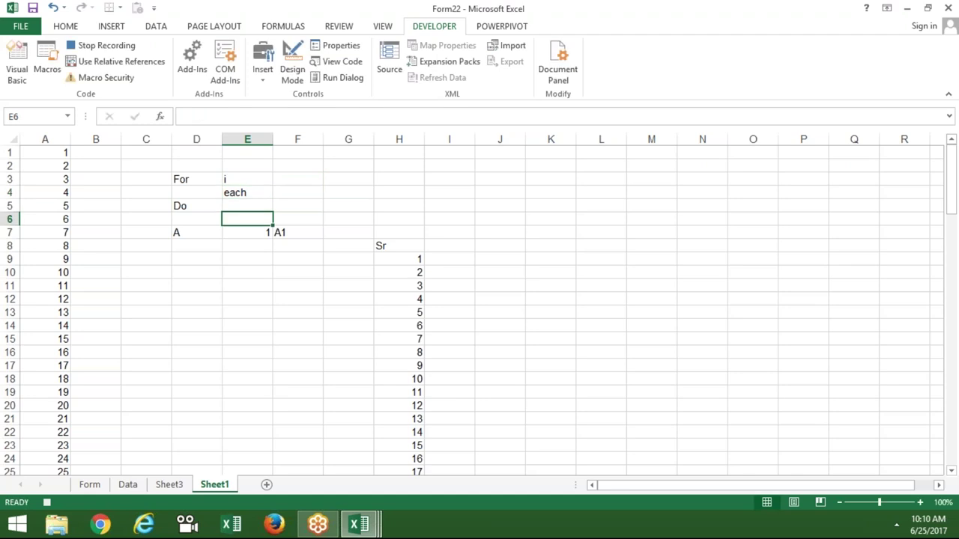
type("while")
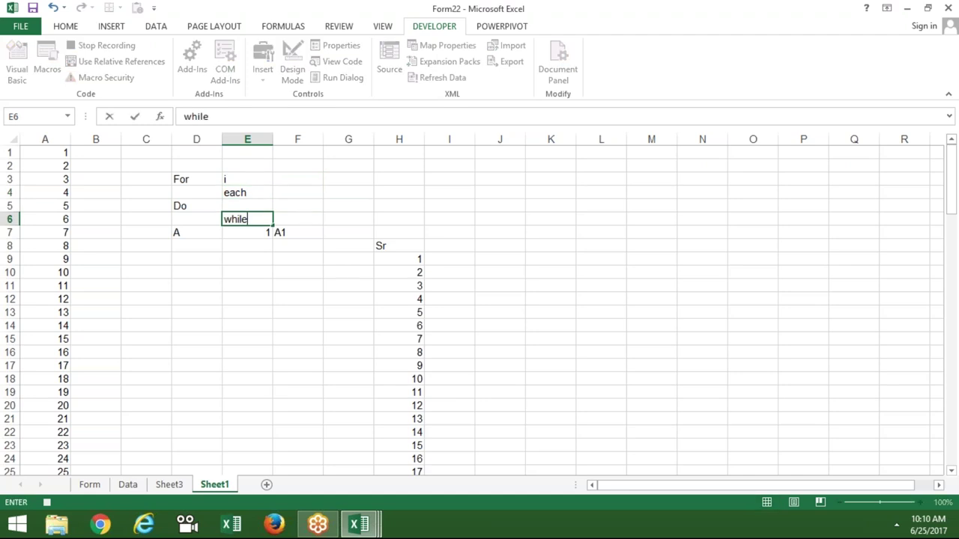
key("Return")
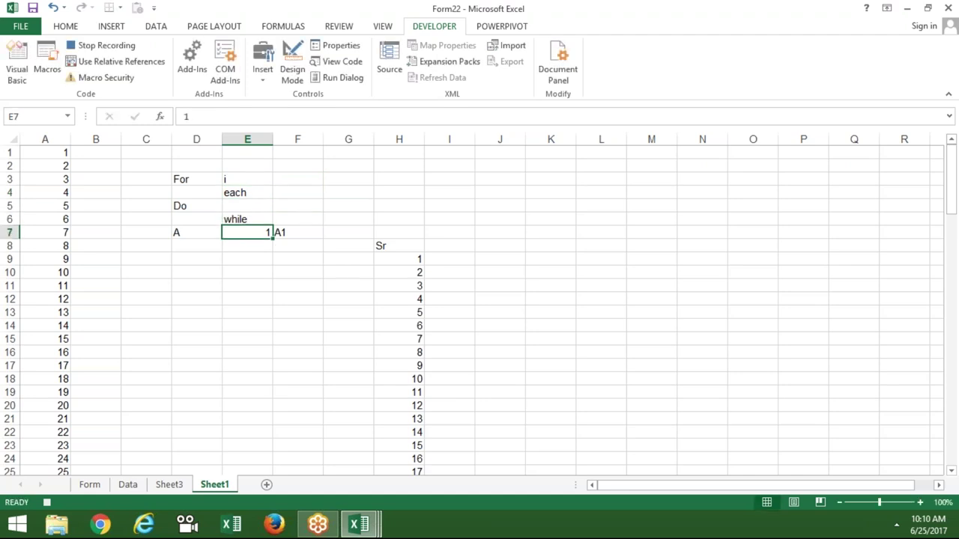
type("u")
type("ntil")
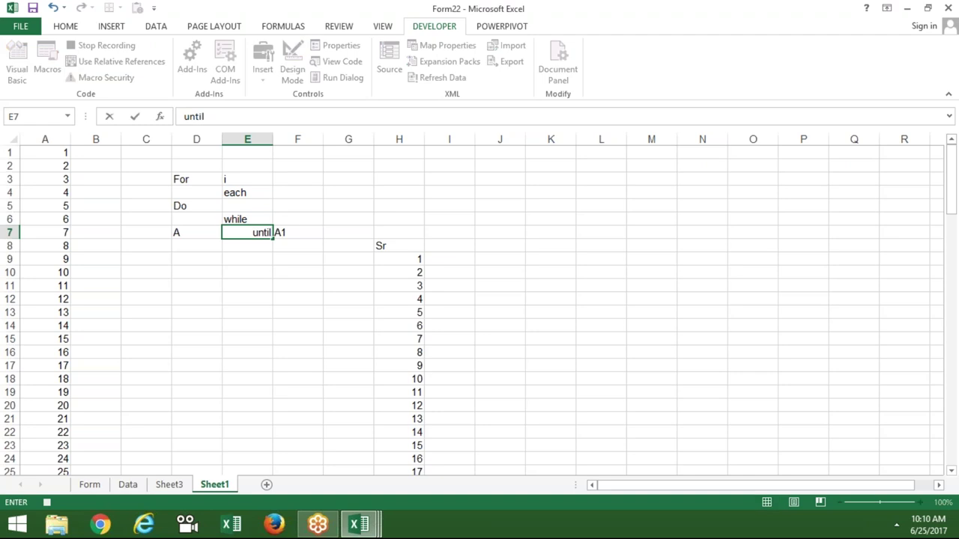
key("Up")
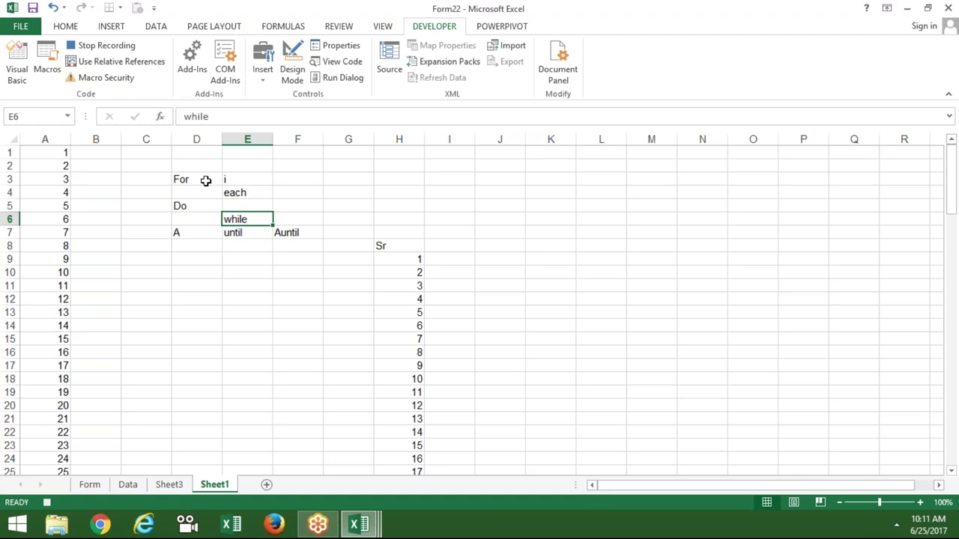
Review the keyword cells and the D7 demo, then open Sheet3
left_click(240, 180)
left_click(282, 182)
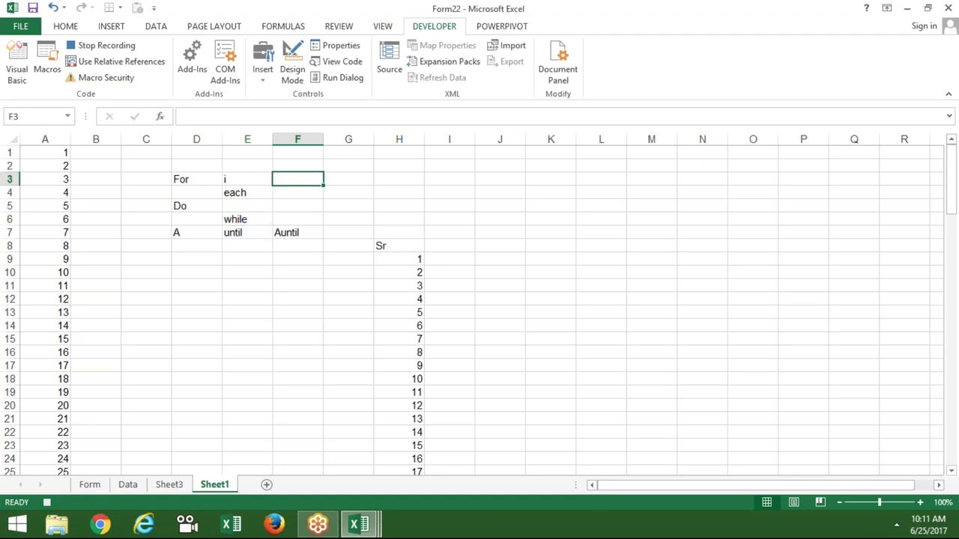
left_click(269, 192)
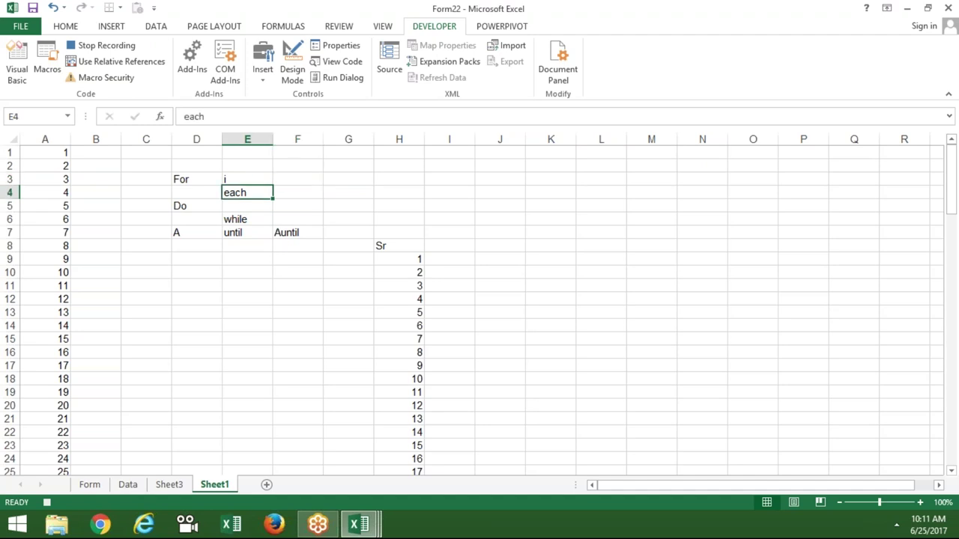
left_click(492, 177)
left_click_drag(493, 178, 647, 339)
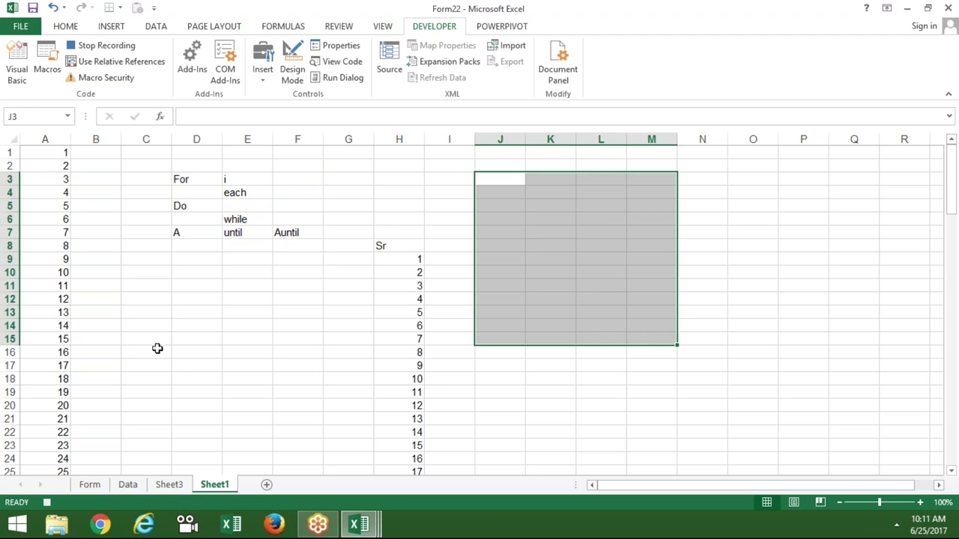
left_click(197, 229)
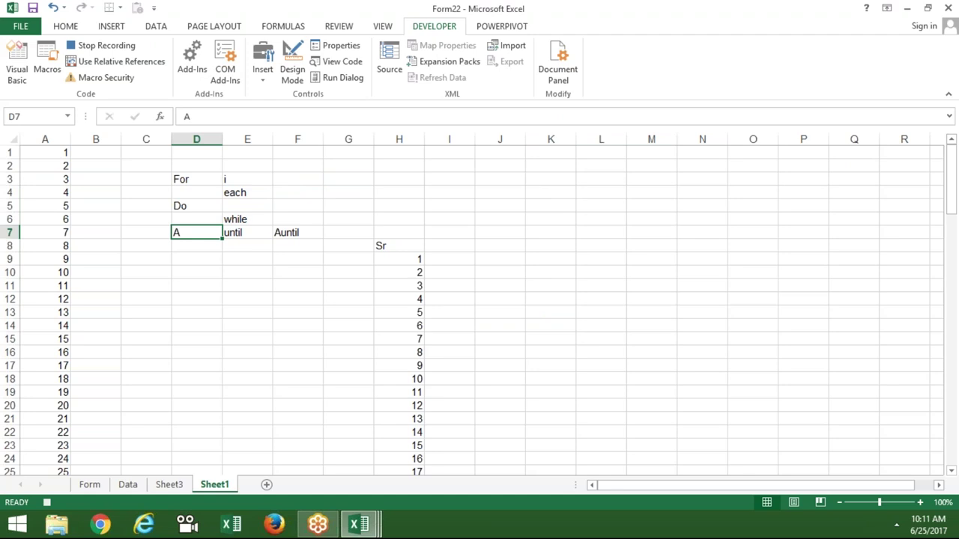
left_click(182, 485)
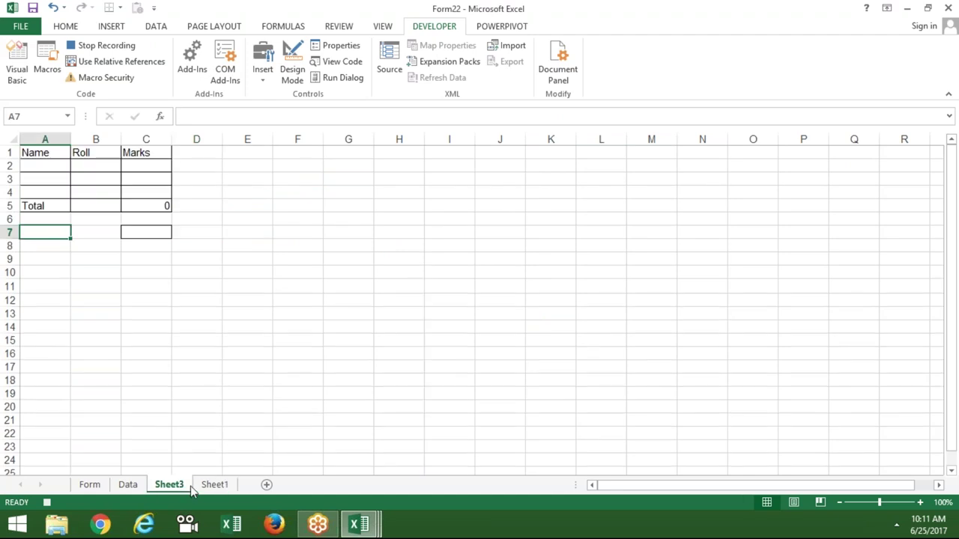